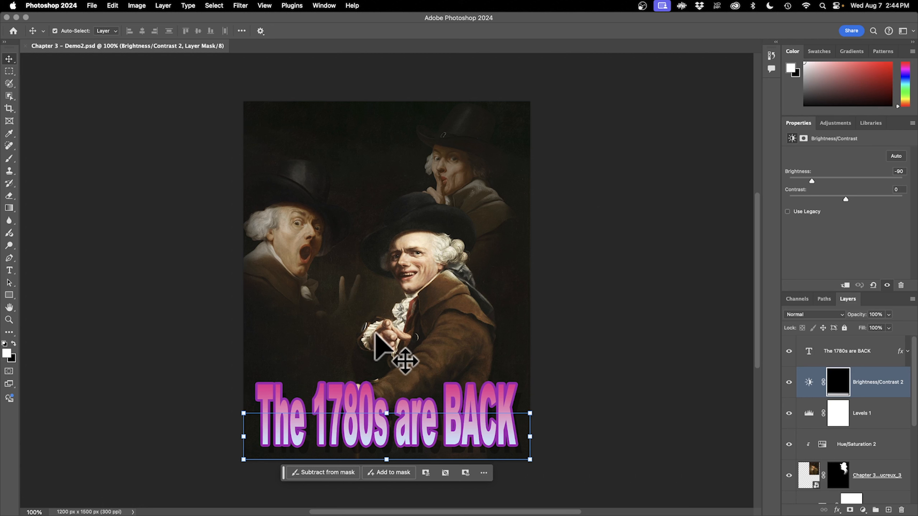
- Clear the layer selection and dock the layer list in its own tall column beside the canvas
{"action": "left_click", "coordinate": [618, 364]}
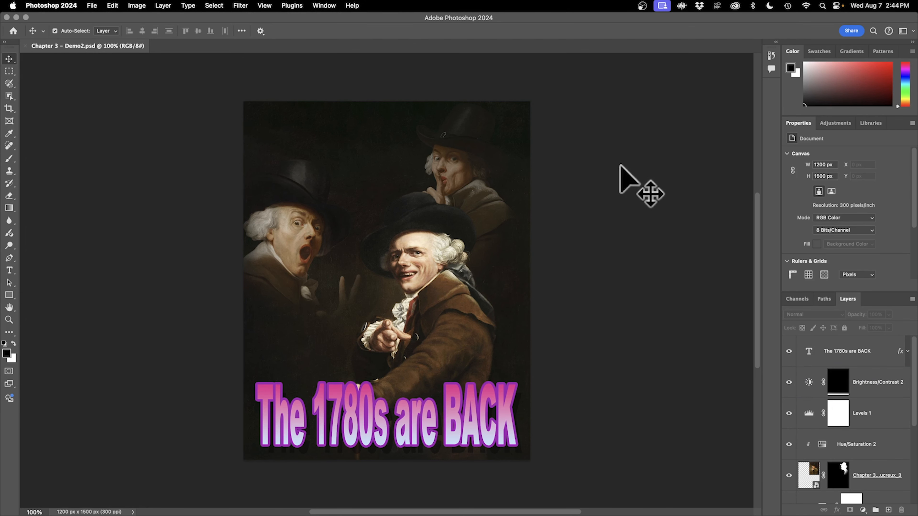
{"action": "left_click_drag", "start_coordinate": [848, 298], "coordinate": [755, 204]}
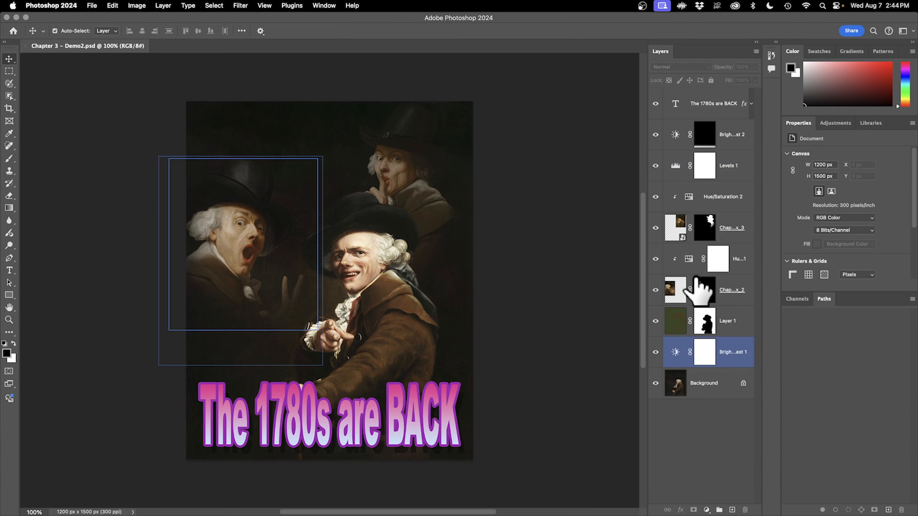
- Compare the poster with and without the title text layer
{"action": "left_click", "coordinate": [661, 108]}
{"action": "left_click", "coordinate": [656, 104]}
{"action": "left_click", "coordinate": [656, 103]}
{"action": "left_click", "coordinate": [656, 103]}
{"action": "left_click", "coordinate": [656, 104]}
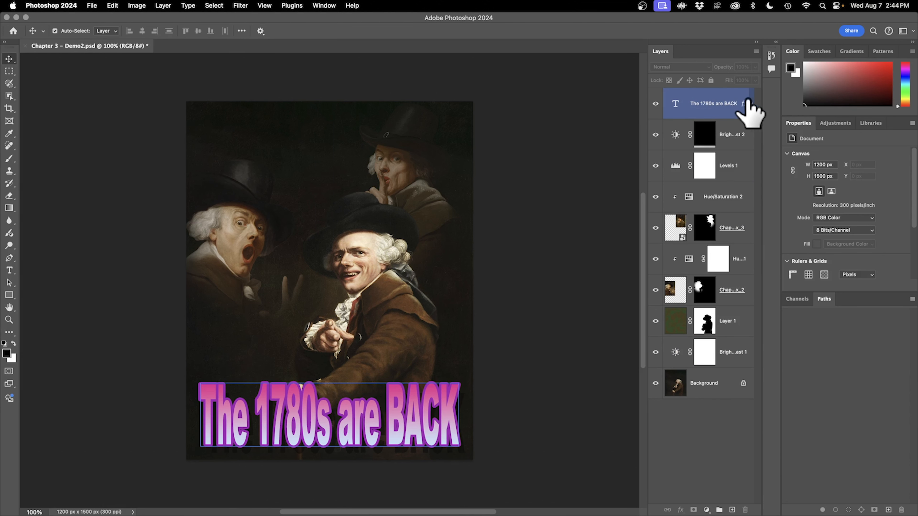
- Expand the title text layer's effects and hide its Stroke, Gradient Overlay and Drop Shadow
{"action": "left_click", "coordinate": [751, 104]}
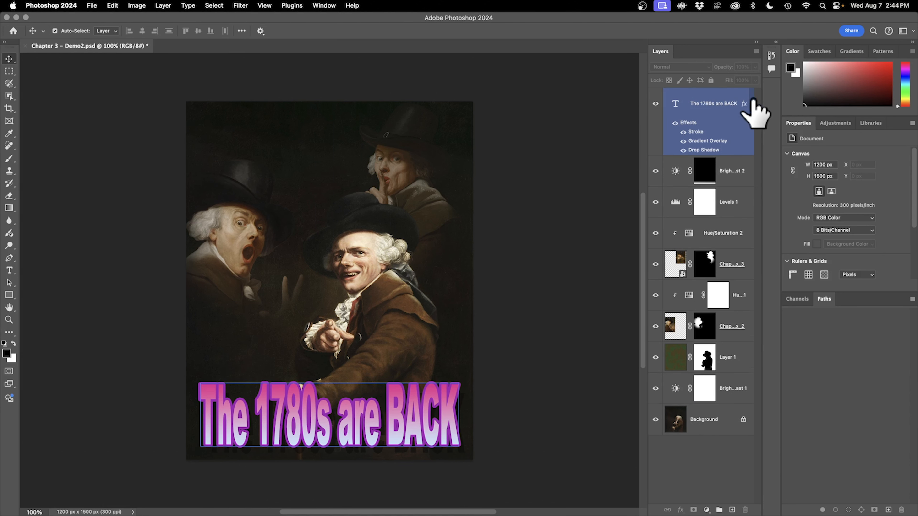
{"action": "left_click", "coordinate": [679, 134]}
{"action": "left_click", "coordinate": [683, 133]}
{"action": "left_click", "coordinate": [684, 142]}
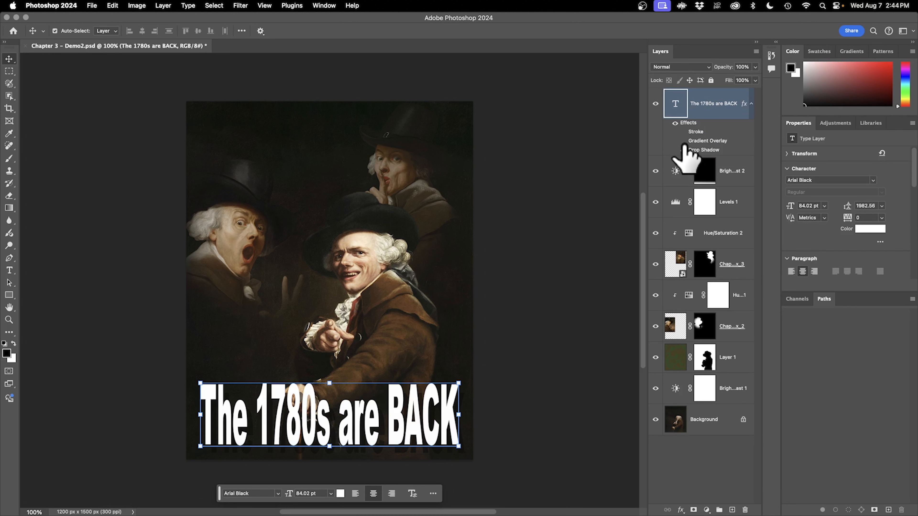
{"action": "left_click", "coordinate": [683, 151]}
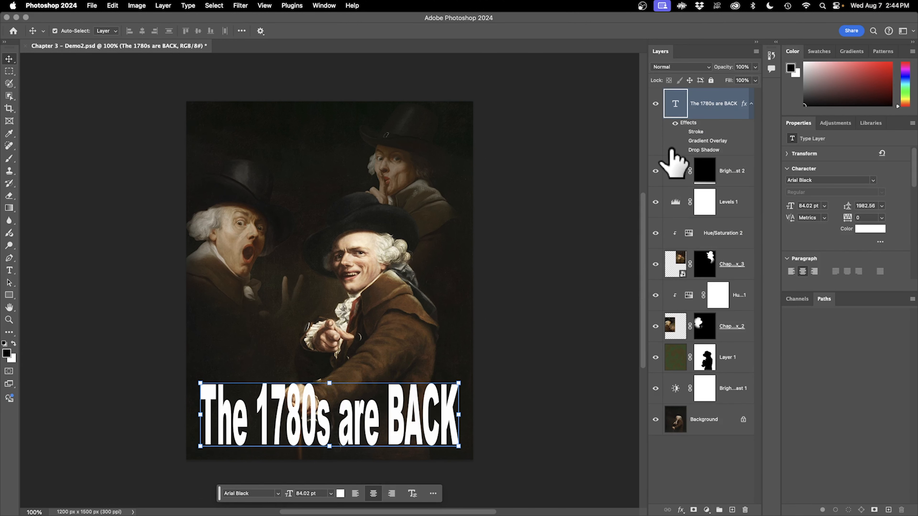
- Hide the title text layer and the Brightness/Contrast 2 and Levels 1 adjustment layers
{"action": "left_click", "coordinate": [656, 104]}
{"action": "left_click", "coordinate": [657, 185]}
{"action": "left_click", "coordinate": [433, 199]}
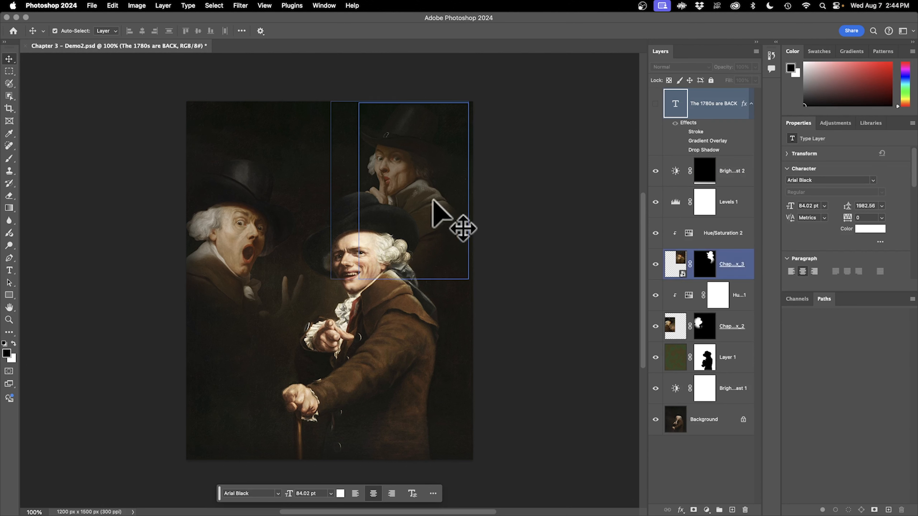
{"action": "left_click", "coordinate": [655, 171]}
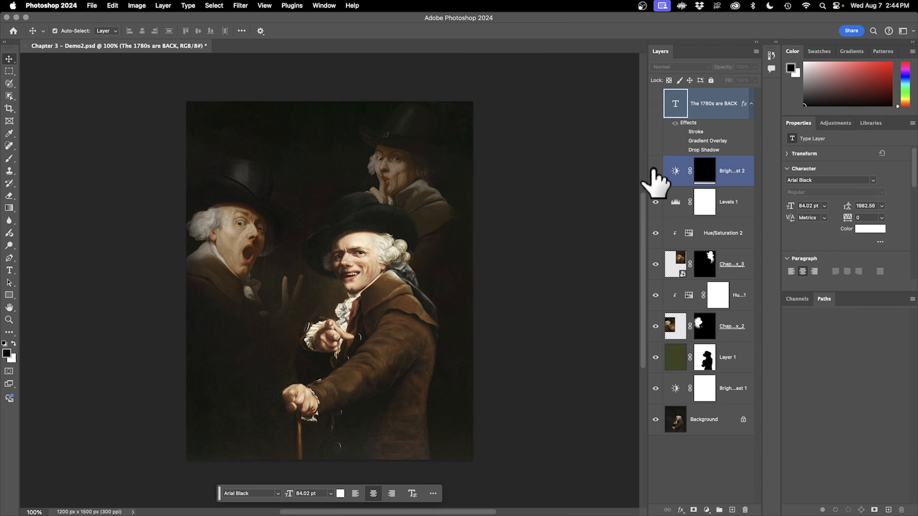
{"action": "left_click", "coordinate": [656, 202]}
{"action": "left_click", "coordinate": [656, 202]}
{"action": "left_click", "coordinate": [656, 202]}
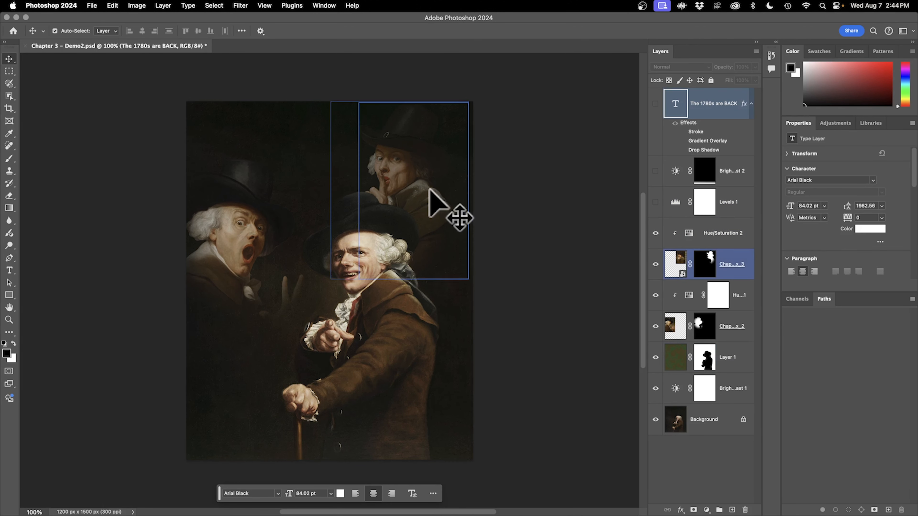
- Hide the two Hue/Saturation adjustment layers clipped to the added figures
{"action": "left_click", "coordinate": [655, 233]}
{"action": "left_click", "coordinate": [656, 295]}
{"action": "left_click", "coordinate": [655, 295]}
{"action": "left_click", "coordinate": [656, 295]}
- Compare the image with and without the green Layer 1, leaving that layer hidden
{"action": "left_click", "coordinate": [656, 357]}
{"action": "left_click", "coordinate": [656, 357]}
{"action": "left_click", "coordinate": [656, 357]}
{"action": "left_click", "coordinate": [655, 357]}
{"action": "left_click", "coordinate": [655, 357]}
{"action": "left_click", "coordinate": [655, 357]}
{"action": "left_click", "coordinate": [655, 357]}
{"action": "left_click", "coordinate": [655, 357]}
{"action": "left_click", "coordinate": [656, 357]}
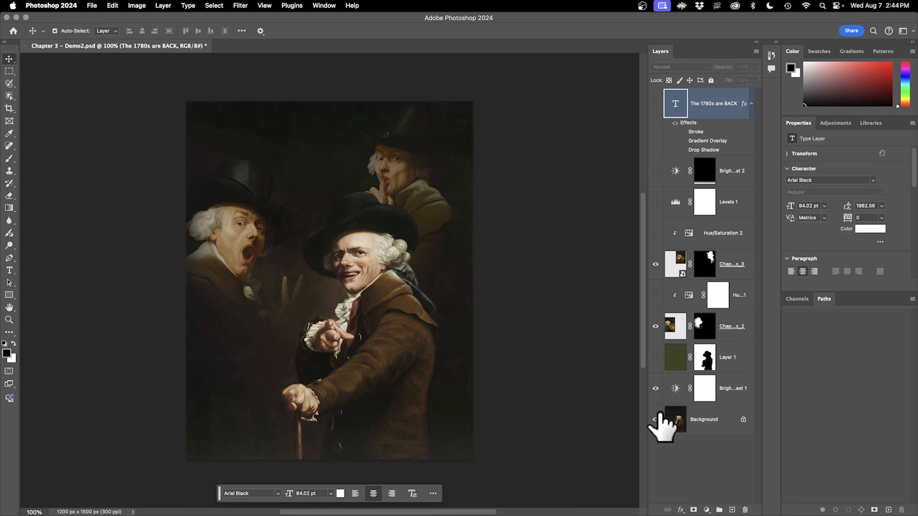
- Toggle the Brightness/Contrast 1 adjustment to compare its effect, leaving it hidden
{"action": "left_click", "coordinate": [655, 390]}
{"action": "left_click", "coordinate": [655, 389]}
{"action": "left_click", "coordinate": [655, 390]}
{"action": "left_click", "coordinate": [655, 389]}
{"action": "left_click", "coordinate": [655, 390]}
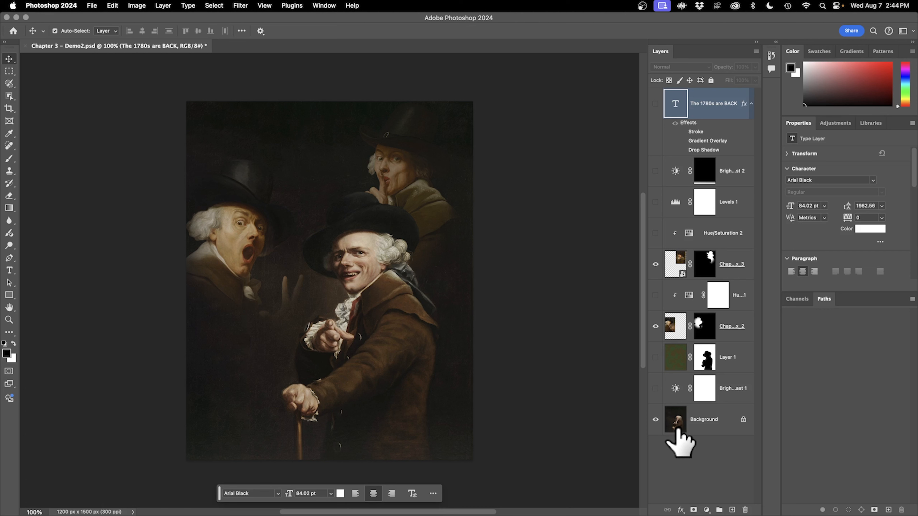
- Move the shushing figure and the open-mouthed figure around over the background, and deselect their layers
{"action": "left_click", "coordinate": [708, 265]}
{"action": "left_click_drag", "start_coordinate": [425, 175], "coordinate": [421, 180]}
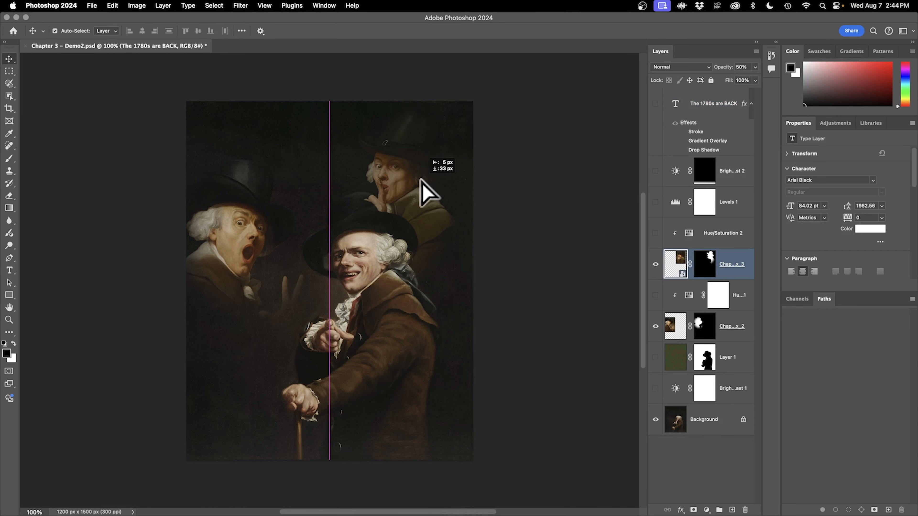
{"action": "left_click_drag", "start_coordinate": [225, 250], "coordinate": [286, 202]}
{"action": "left_click_drag", "start_coordinate": [421, 190], "coordinate": [427, 168]}
{"action": "left_click", "coordinate": [537, 353]}
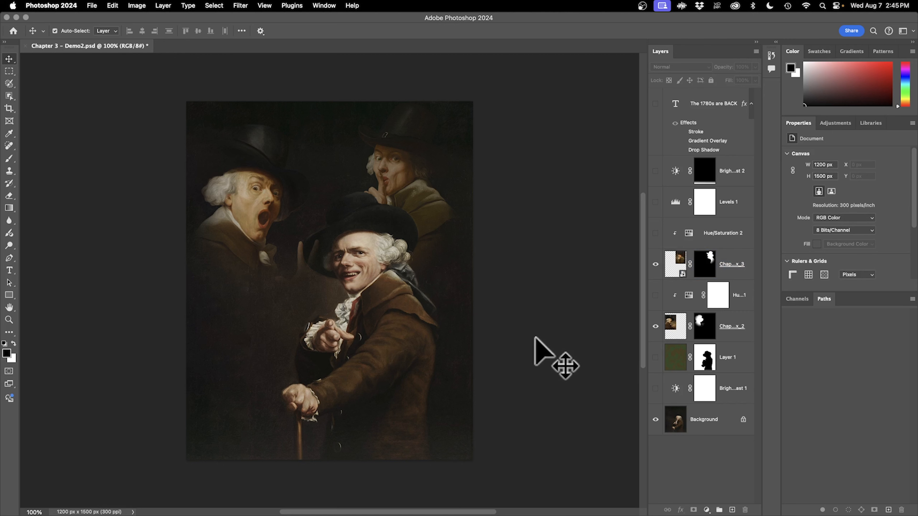
- Close the demo document without saving and open Chapter 3 - Ducreux_1.jpg from the Chapter 3 - Layers folder
{"action": "left_click", "coordinate": [25, 46]}
{"action": "left_click", "coordinate": [415, 203]}
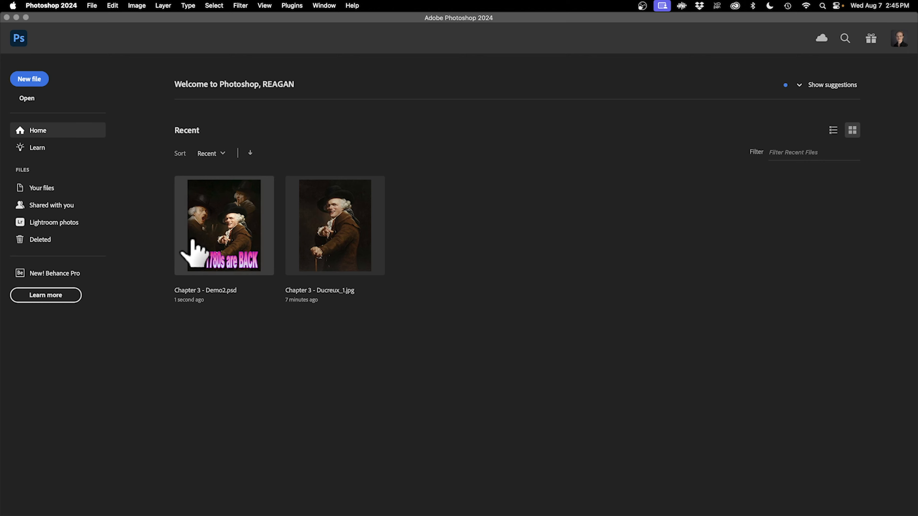
{"action": "left_click", "coordinate": [26, 98]}
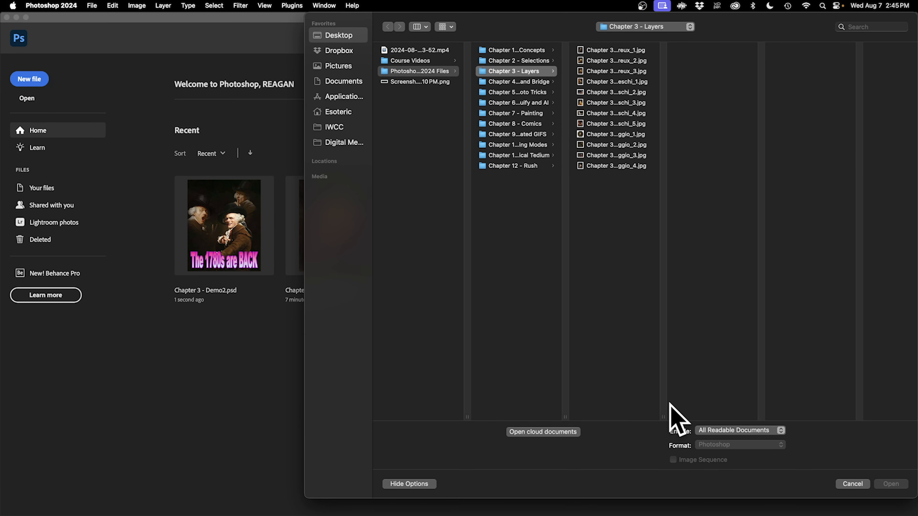
{"action": "left_click_drag", "start_coordinate": [663, 415], "coordinate": [817, 376]}
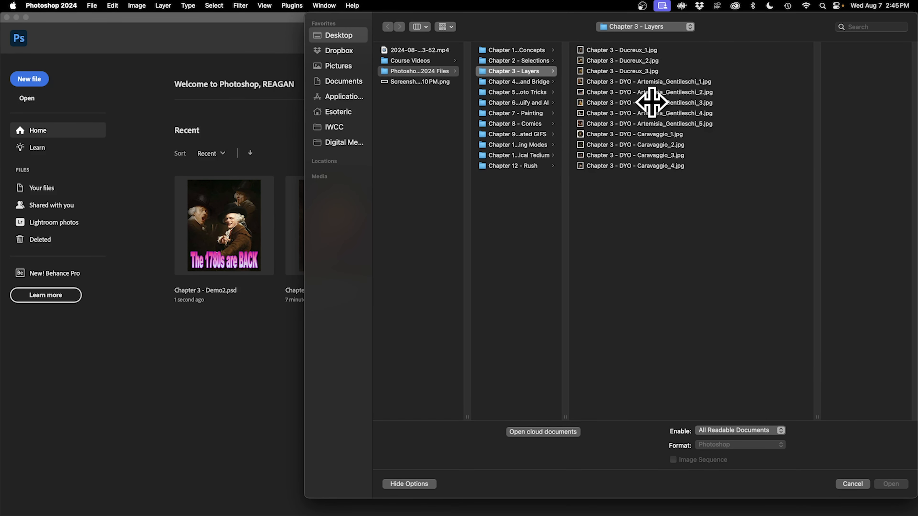
{"action": "left_click", "coordinate": [639, 51]}
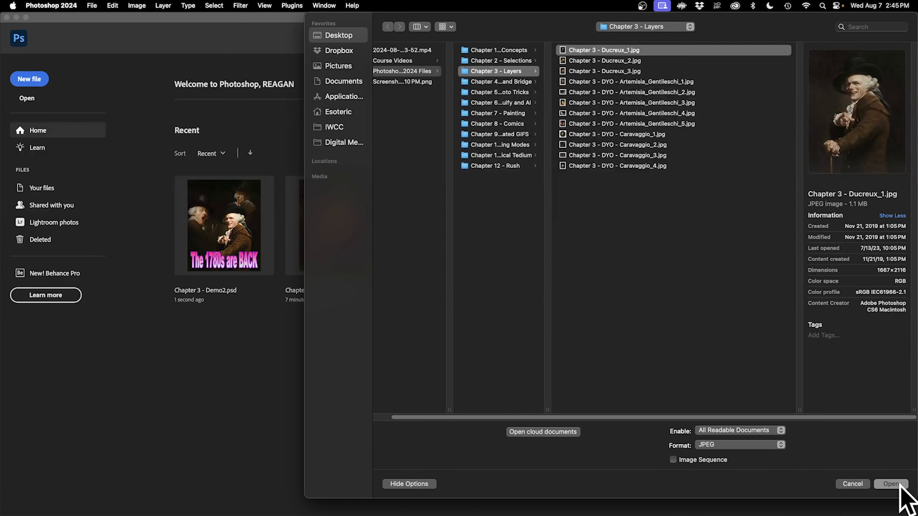
{"action": "left_click", "coordinate": [891, 484]}
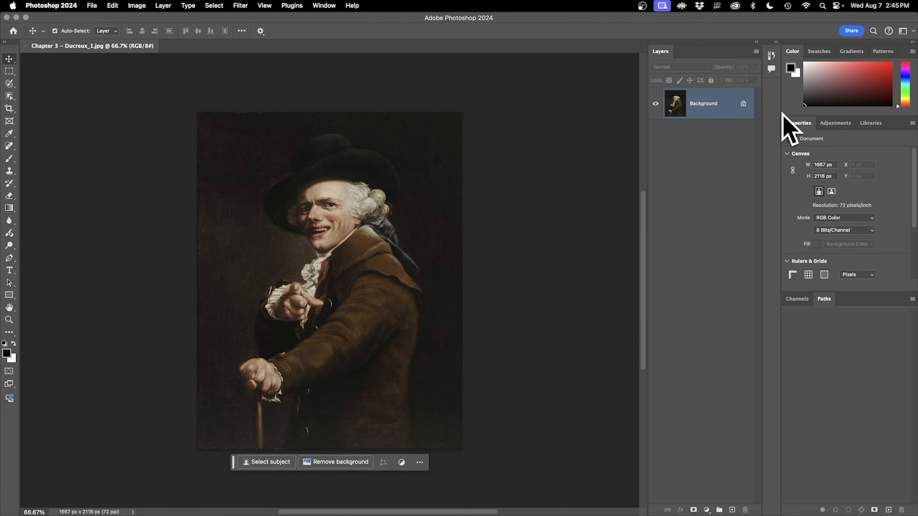
- Expand the collapsed History and Comments column beside the layer list
{"action": "left_click_drag", "start_coordinate": [676, 52], "coordinate": [755, 121]}
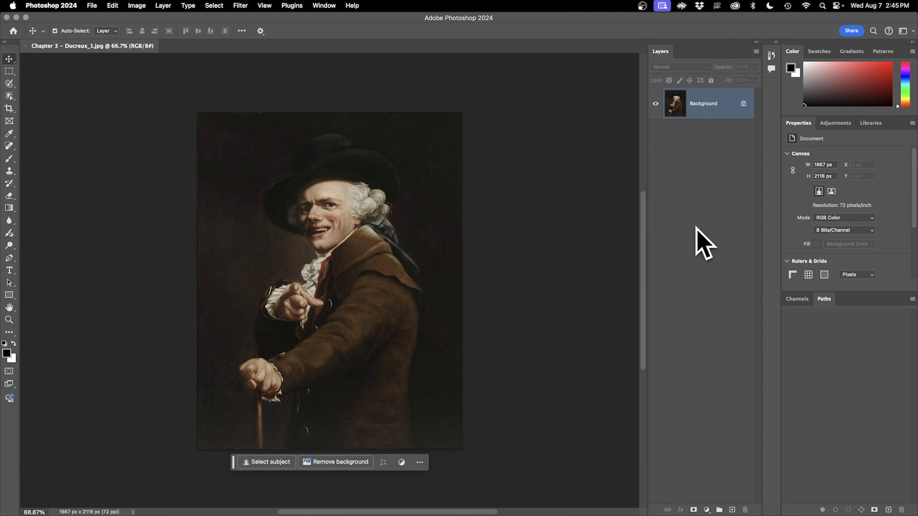
{"action": "left_click", "coordinate": [776, 41]}
{"action": "left_click", "coordinate": [777, 41]}
{"action": "left_click", "coordinate": [777, 41]}
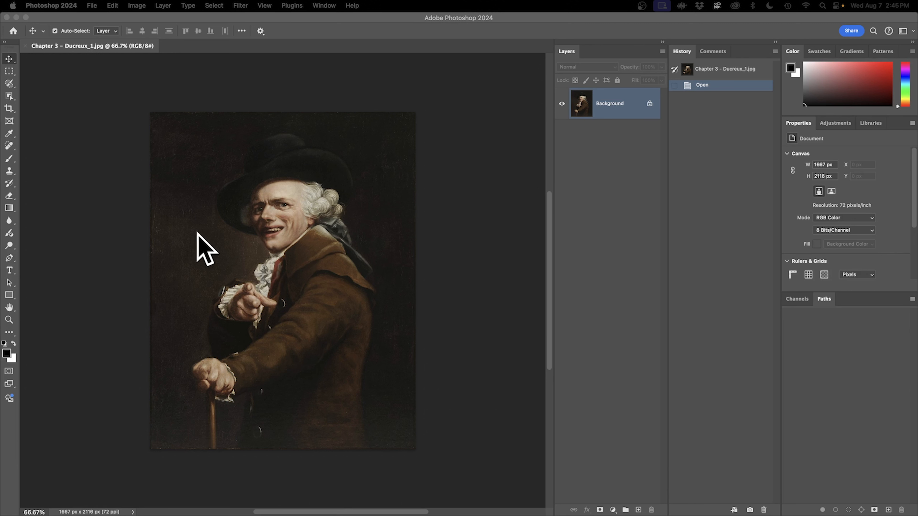
- Examine the scratches around the face and dark background at 200%, and fit the whole portrait back in view
{"action": "left_click", "coordinate": [233, 181]}
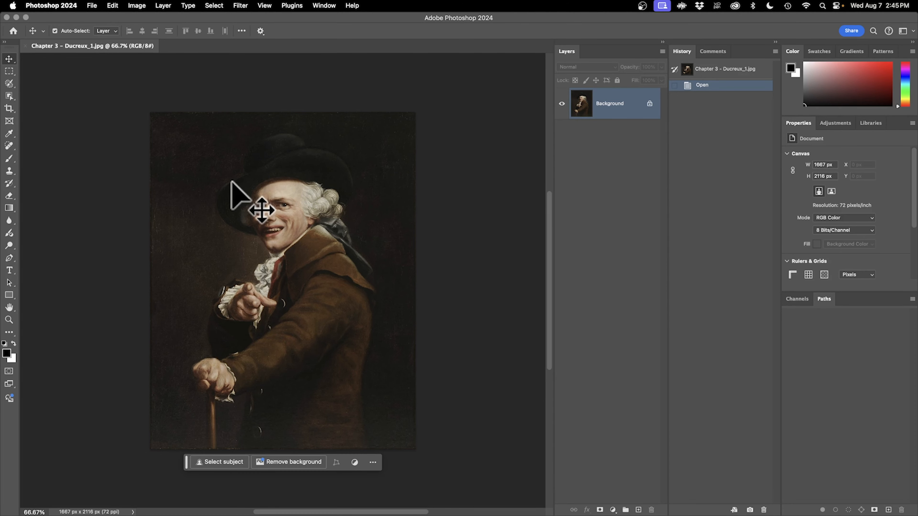
{"action": "key", "text": "super+plus"}
{"action": "key", "text": "super+plus"}
{"action": "key", "text": "space"}
{"action": "mouse_move", "coordinate": [194, 182]}
{"action": "left_mouse_down"}
{"action": "mouse_move", "coordinate": [264, 222]}
{"action": "mouse_move", "coordinate": [347, 318]}
{"action": "left_mouse_up"}
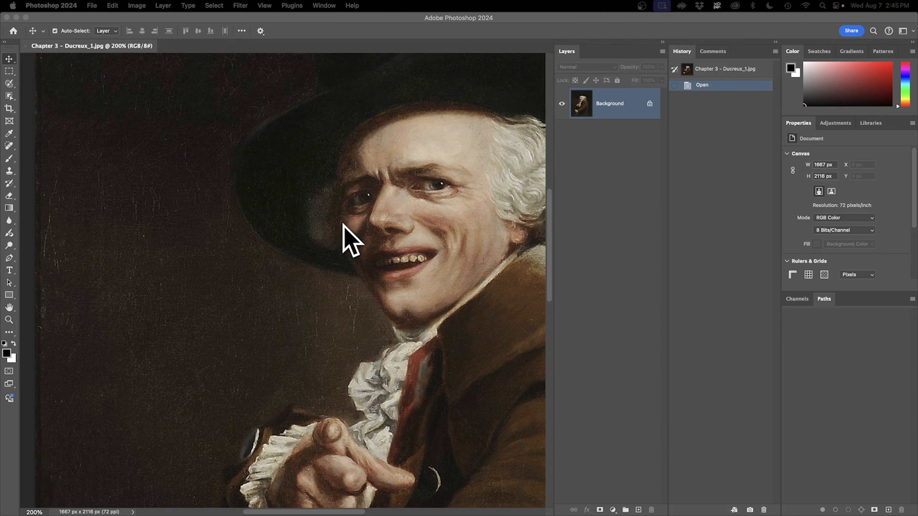
{"action": "key", "text": "super+0"}
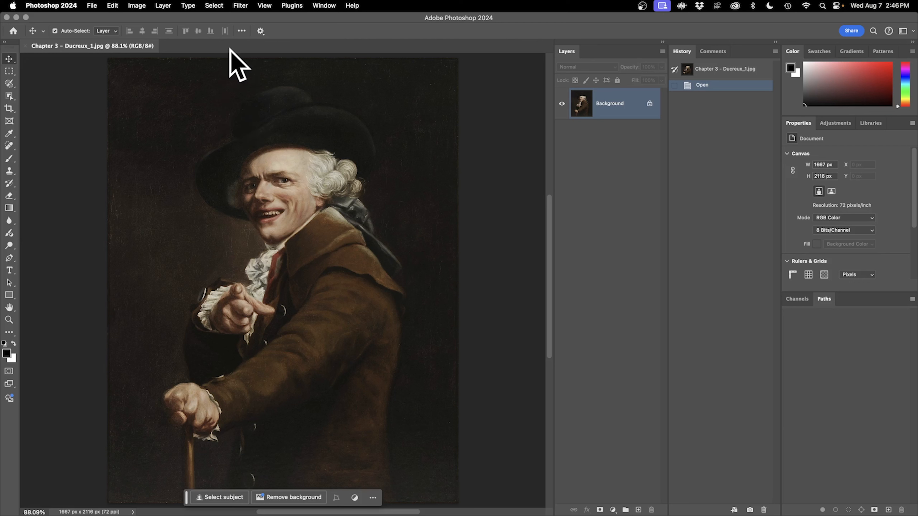
- Apply the Dust & Scratches filter to the Background layer with a radius of 1 pixel and a threshold of 0 levels
{"action": "left_click", "coordinate": [241, 6]}
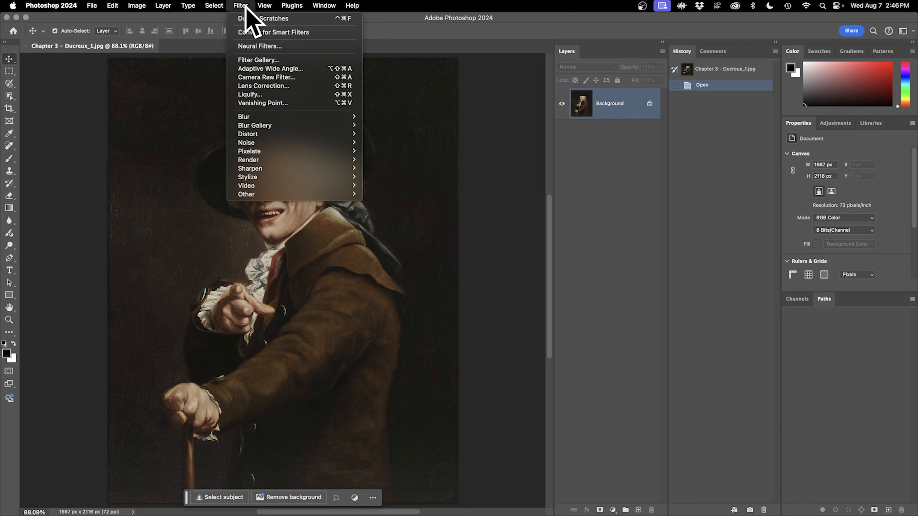
{"action": "mouse_move", "coordinate": [296, 139]}
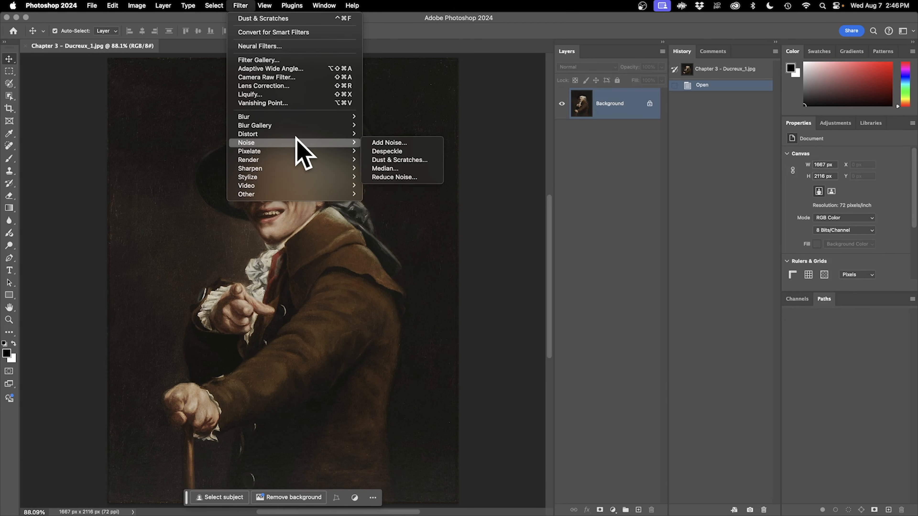
{"action": "left_click", "coordinate": [434, 161]}
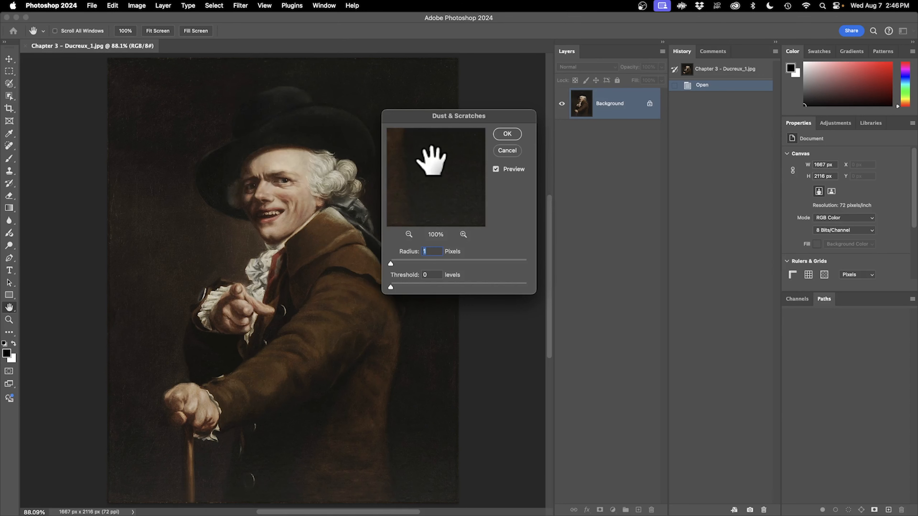
{"action": "left_click_drag", "start_coordinate": [474, 117], "coordinate": [521, 113]}
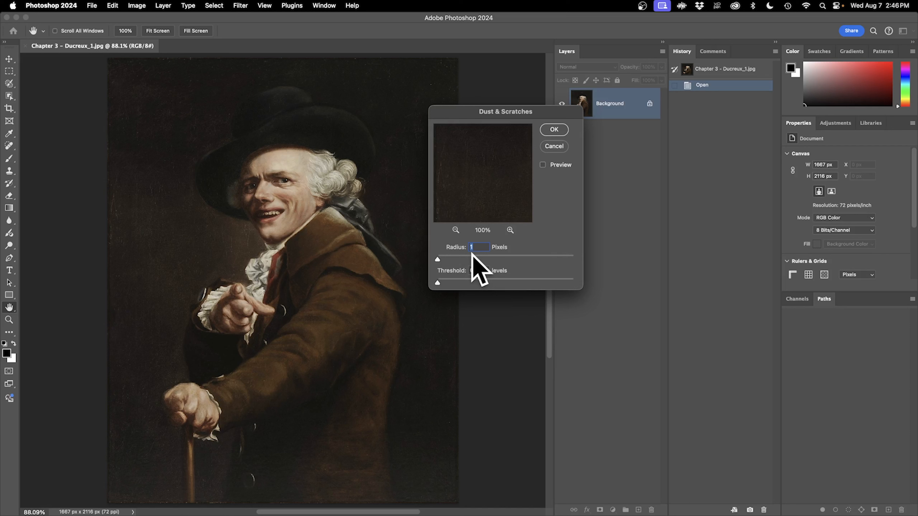
{"action": "left_click_drag", "start_coordinate": [437, 283], "coordinate": [463, 279]}
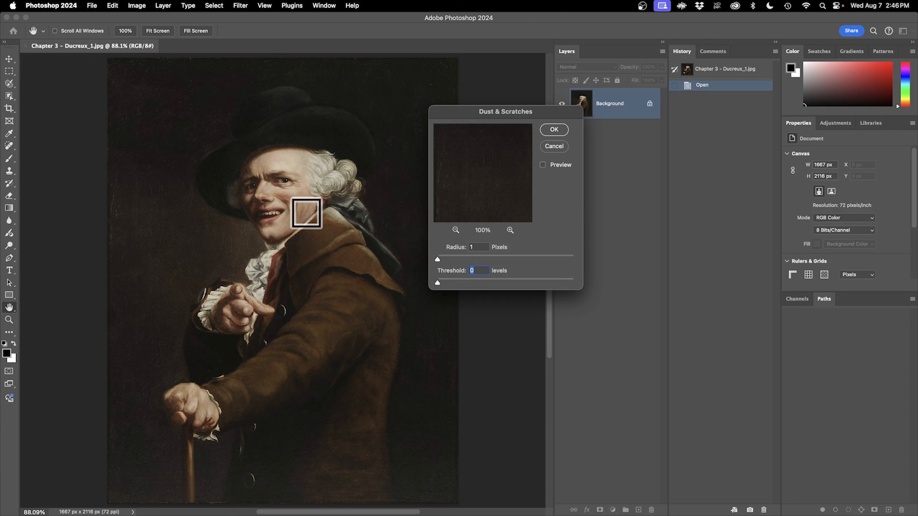
{"action": "left_click", "coordinate": [290, 180]}
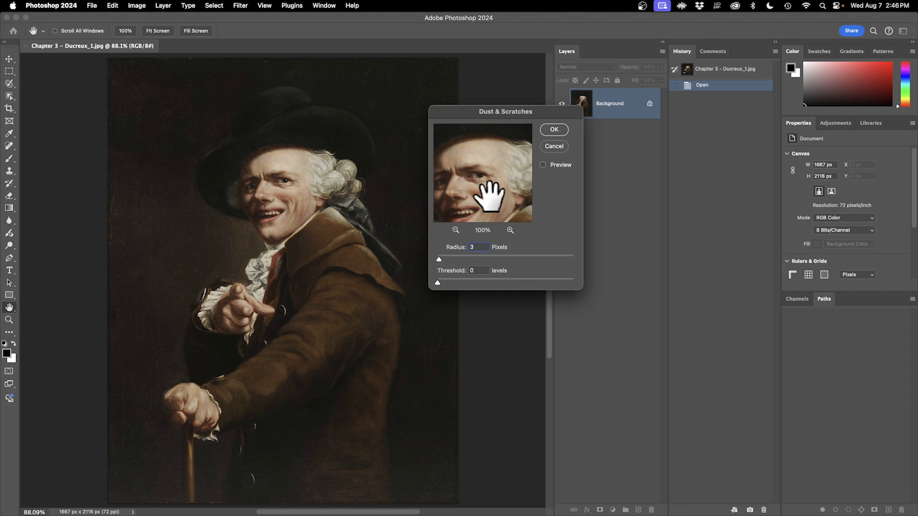
{"action": "left_click", "coordinate": [542, 165]}
{"action": "left_click", "coordinate": [133, 222]}
{"action": "left_click", "coordinate": [141, 87]}
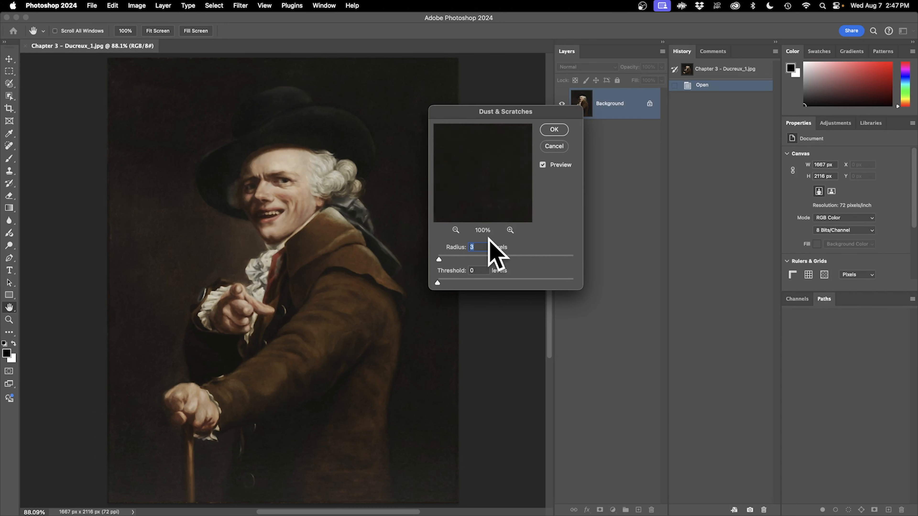
{"action": "left_click", "coordinate": [482, 179]}
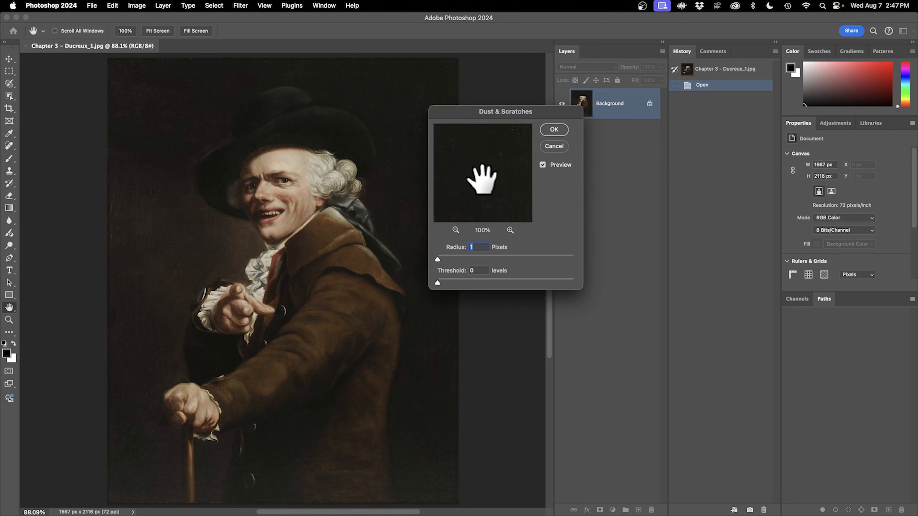
{"action": "left_click", "coordinate": [552, 131]}
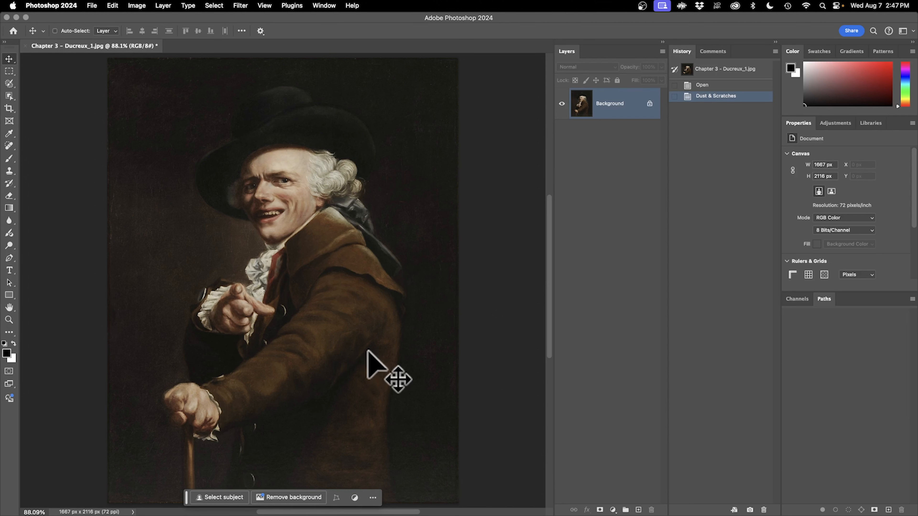
- Activate the Crop tool and unlock the Background to turn it into a regular layer
{"action": "key", "text": "super+minus"}
{"action": "key", "text": "super+minus"}
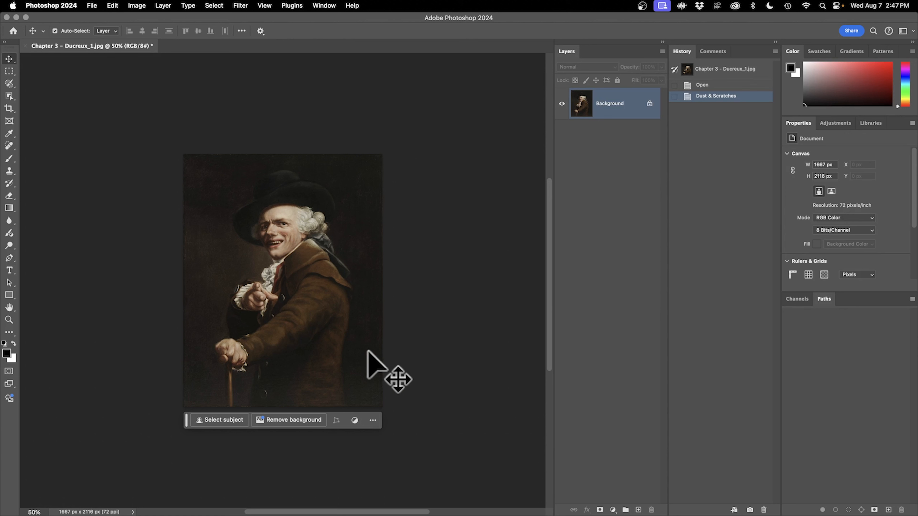
{"action": "left_click_drag", "start_coordinate": [281, 266], "coordinate": [401, 336]}
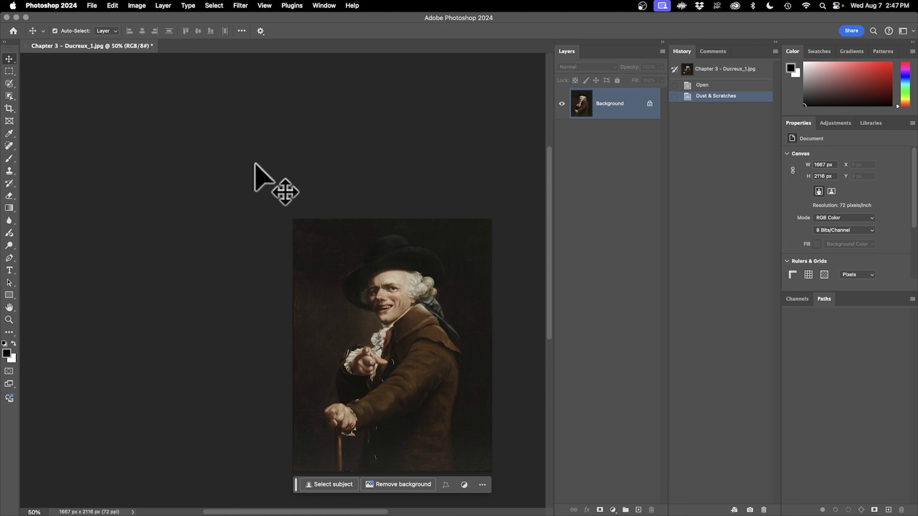
{"action": "key", "text": "c"}
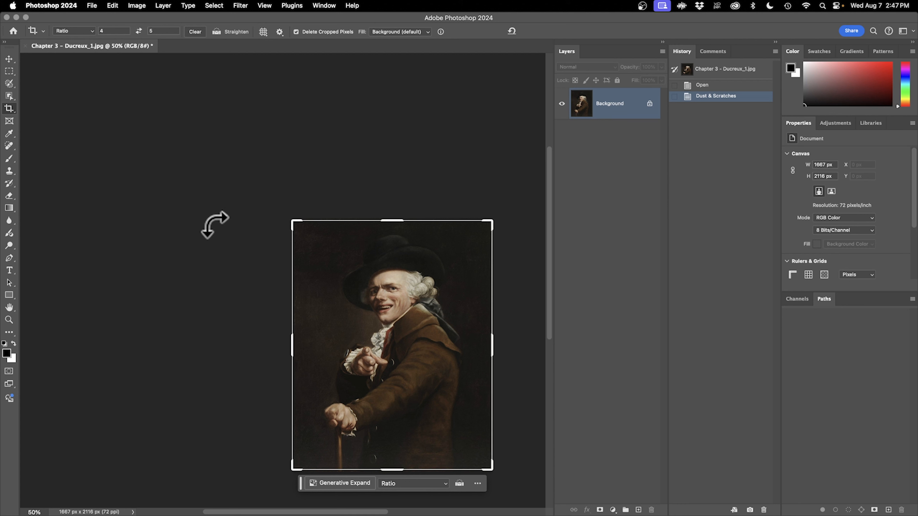
{"action": "left_click", "coordinate": [649, 103]}
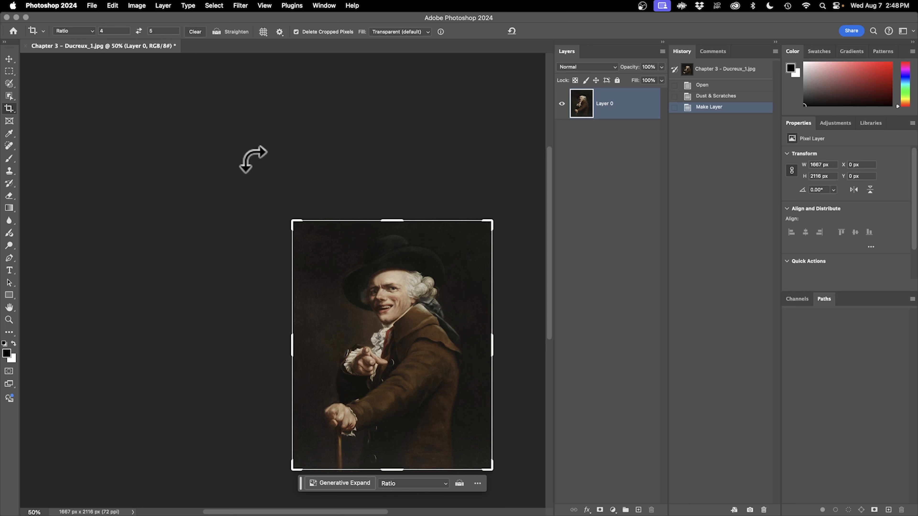
- Constrain the crop to the 4 : 5 (8 : 10) ratio in portrait orientation
{"action": "left_click", "coordinate": [74, 31]}
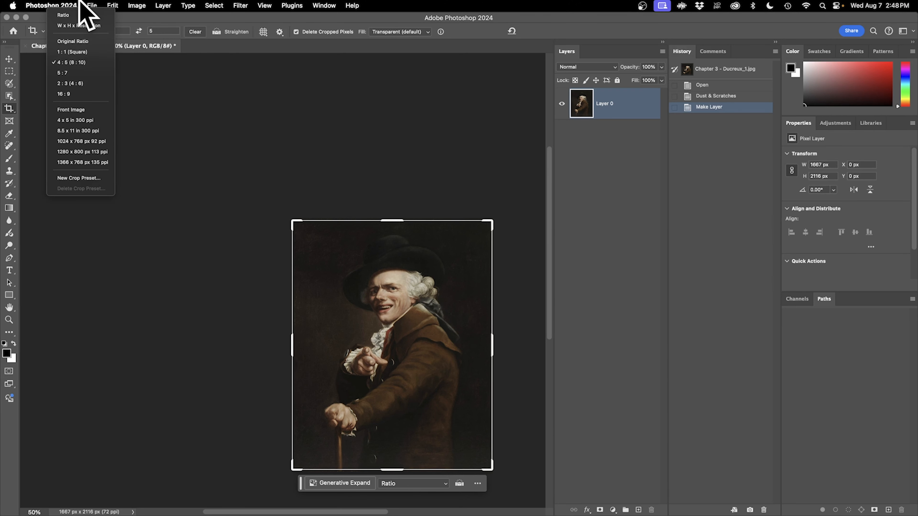
{"action": "left_click", "coordinate": [86, 31]}
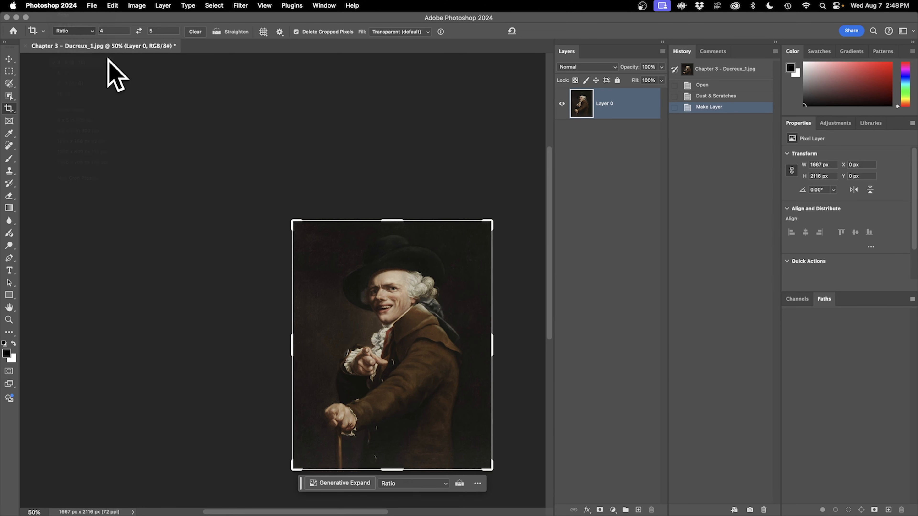
{"action": "left_click", "coordinate": [90, 31]}
{"action": "left_click", "coordinate": [80, 78]}
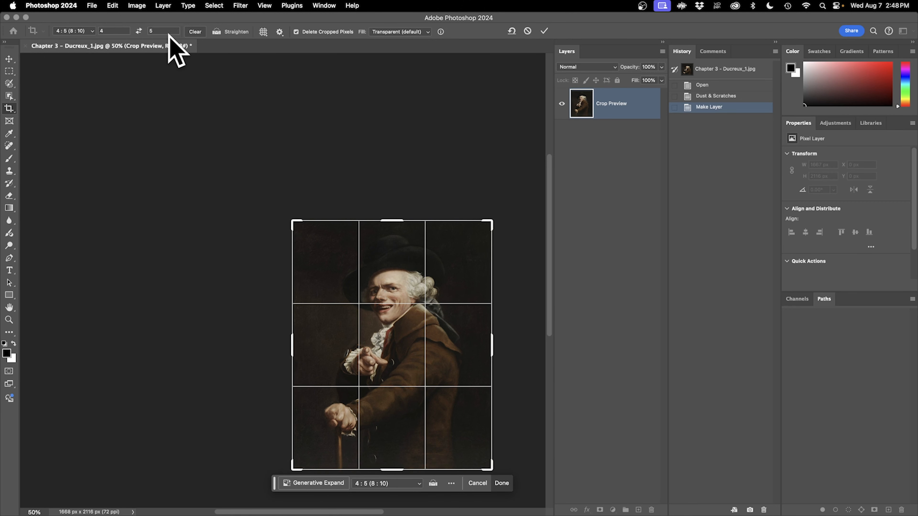
{"action": "left_click", "coordinate": [139, 31]}
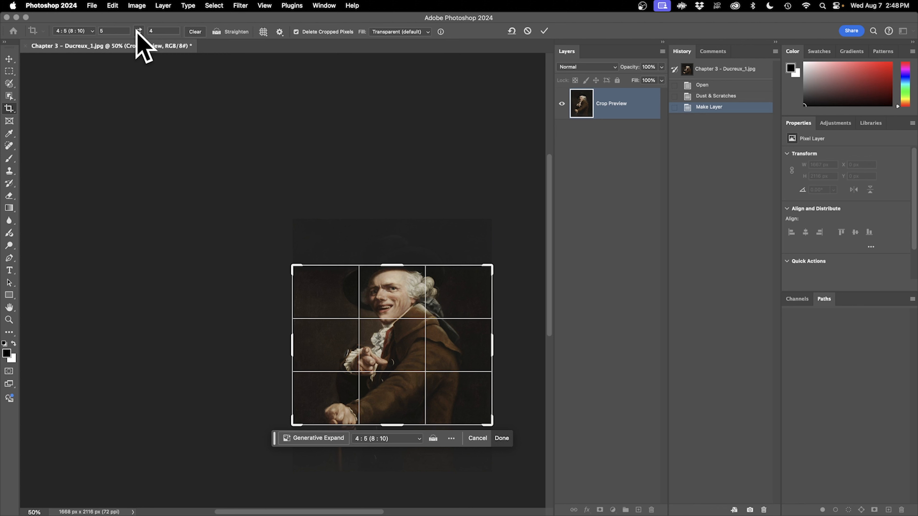
{"action": "left_click", "coordinate": [139, 31]}
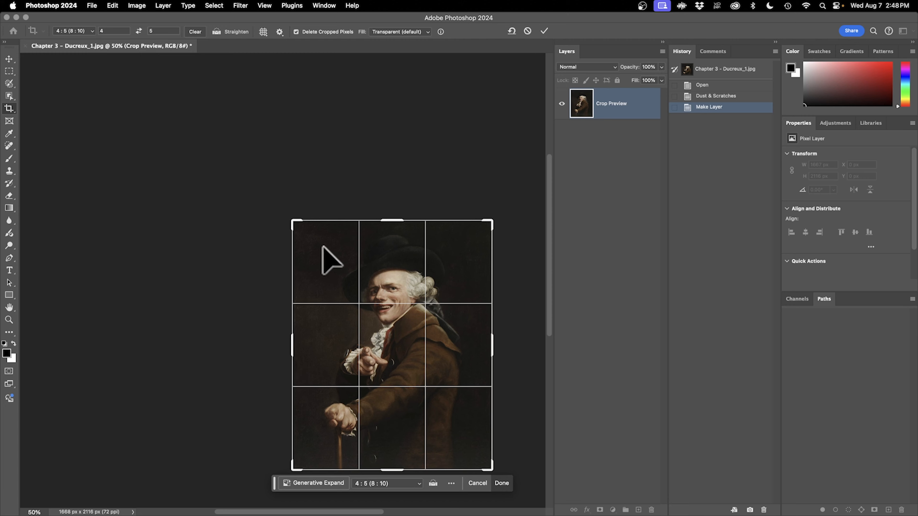
- Extend the crop frame beyond the portrait's top and left edges to about 2149 x 2701 px, and move the floating crop bar clear of it
{"action": "left_click_drag", "start_coordinate": [293, 220], "coordinate": [264, 186]}
{"action": "key", "text": "x"}
{"action": "key", "text": "x"}
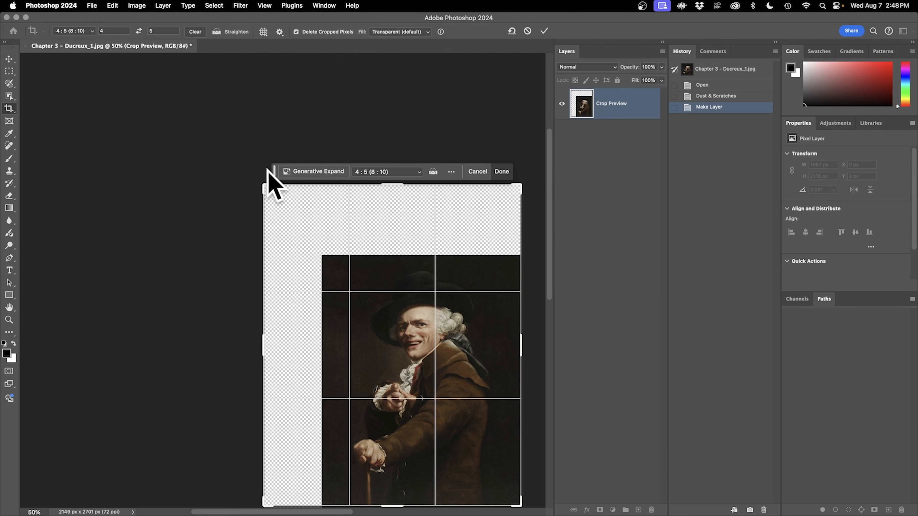
{"action": "left_click_drag", "start_coordinate": [275, 172], "coordinate": [266, 148]}
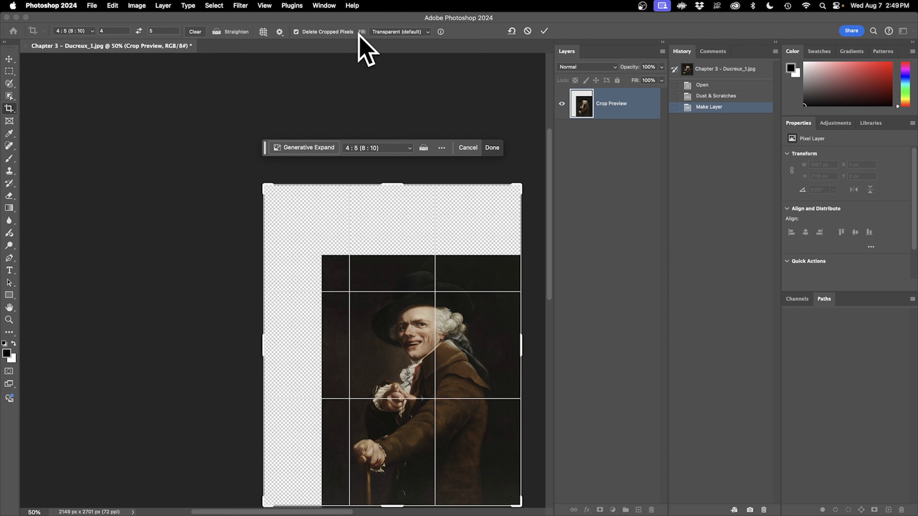
- Choose Content-Aware Fill for the empty crop area and apply the crop
{"action": "left_click", "coordinate": [389, 32]}
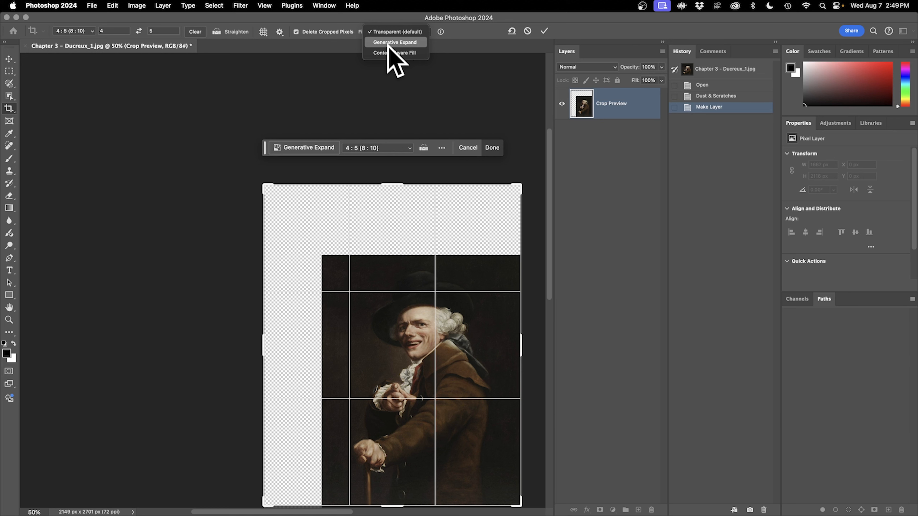
{"action": "left_click", "coordinate": [396, 53]}
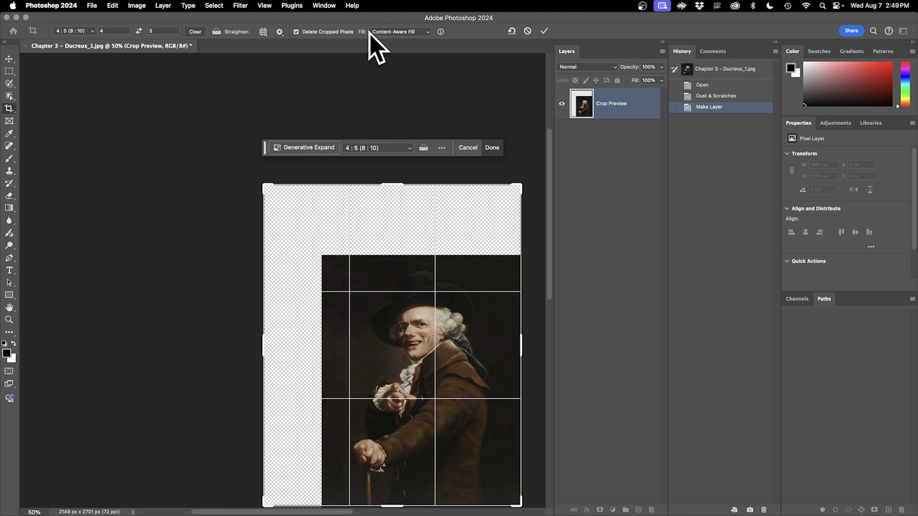
{"action": "left_click", "coordinate": [393, 32]}
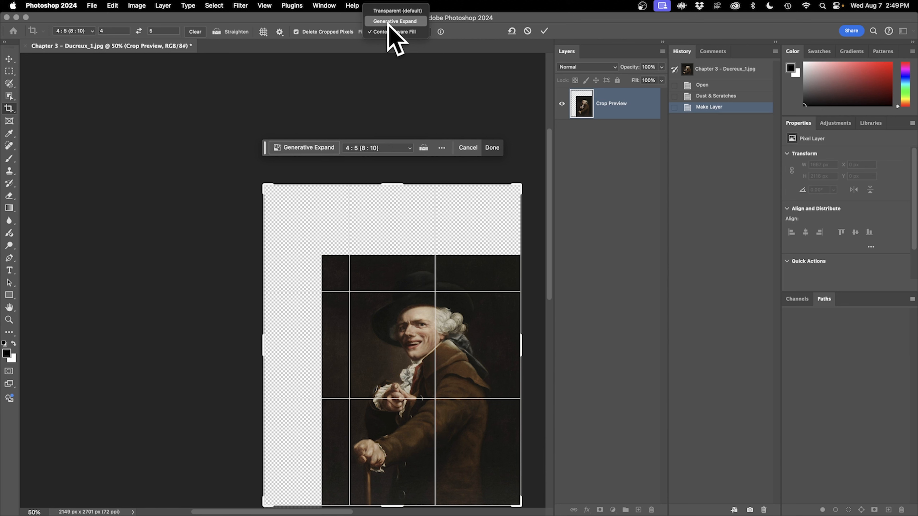
{"action": "left_click", "coordinate": [405, 32]}
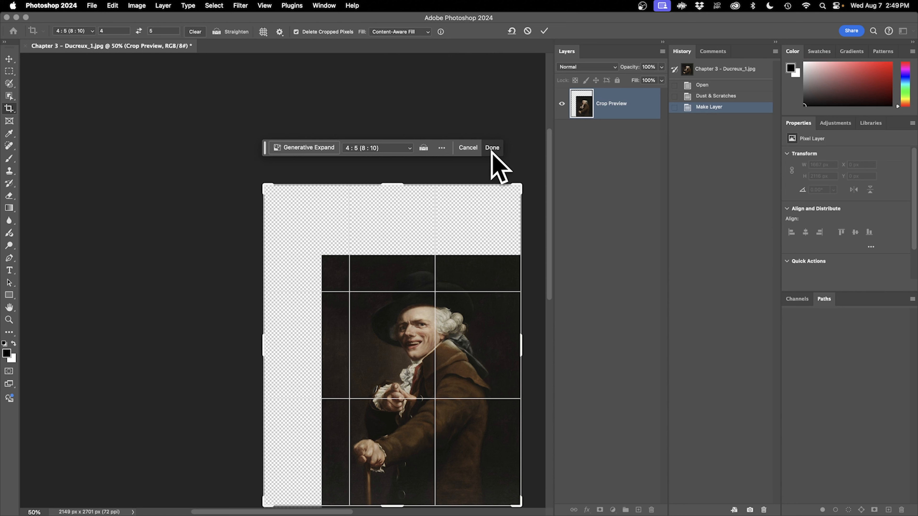
{"action": "key", "text": "Return"}
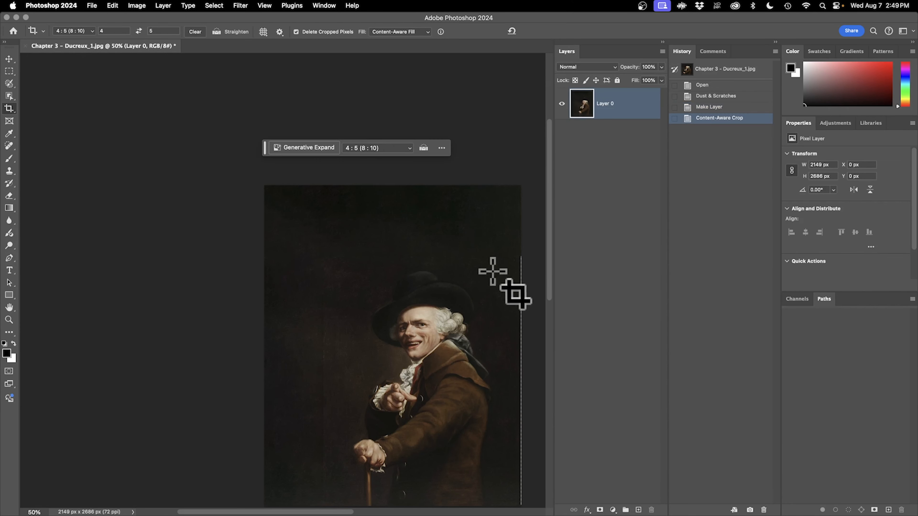
- Crop the image slightly from its lower right corner to about 2119 x 2649 px, trimming the thin light line along the right edge
{"action": "left_click_drag", "start_coordinate": [481, 318], "coordinate": [455, 295]}
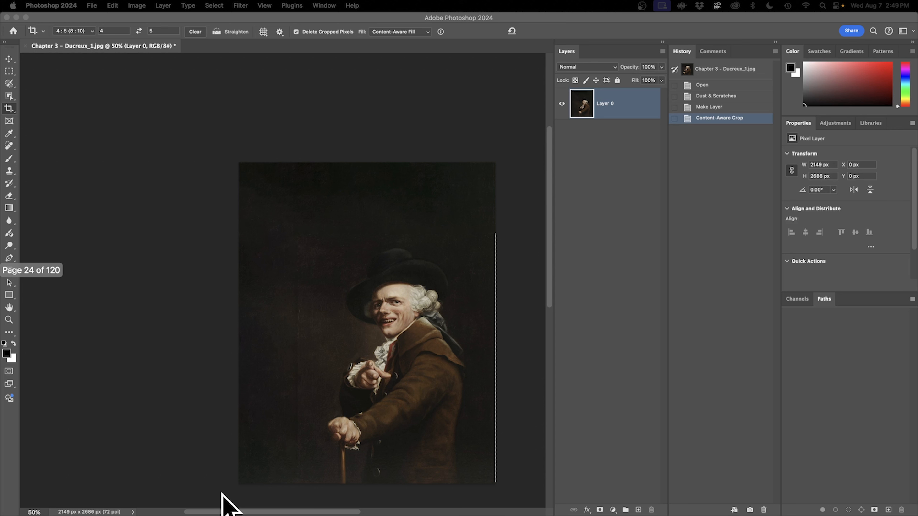
{"action": "left_click", "coordinate": [496, 474]}
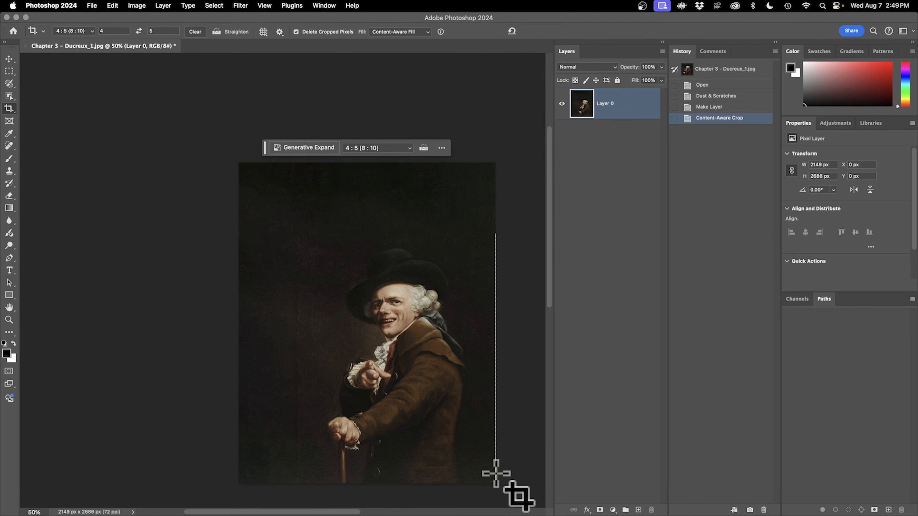
{"action": "left_click", "coordinate": [469, 446]}
{"action": "left_click_drag", "start_coordinate": [493, 486], "coordinate": [487, 481]}
{"action": "key", "text": "Return"}
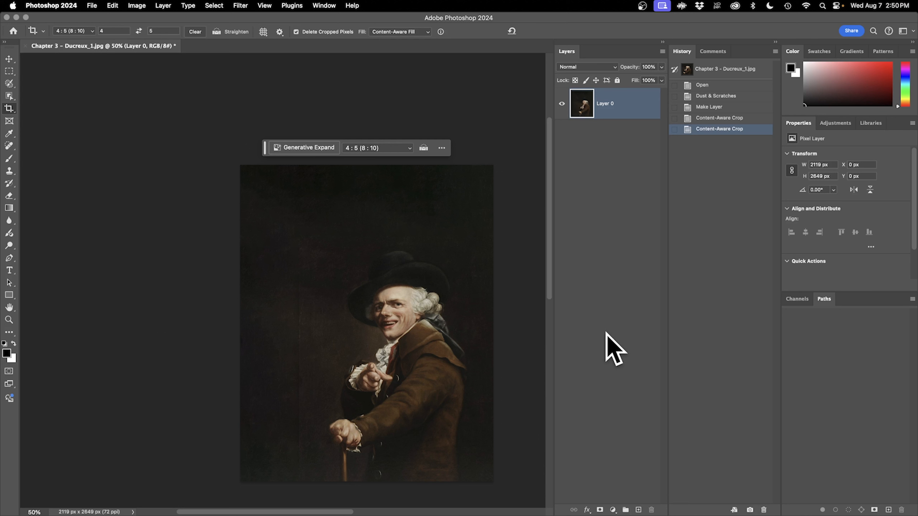
- Add a Brightness/Contrast adjustment layer above the portrait, set its brightness to -44, and leave the adjustment layer selected
{"action": "left_click", "coordinate": [614, 510]}
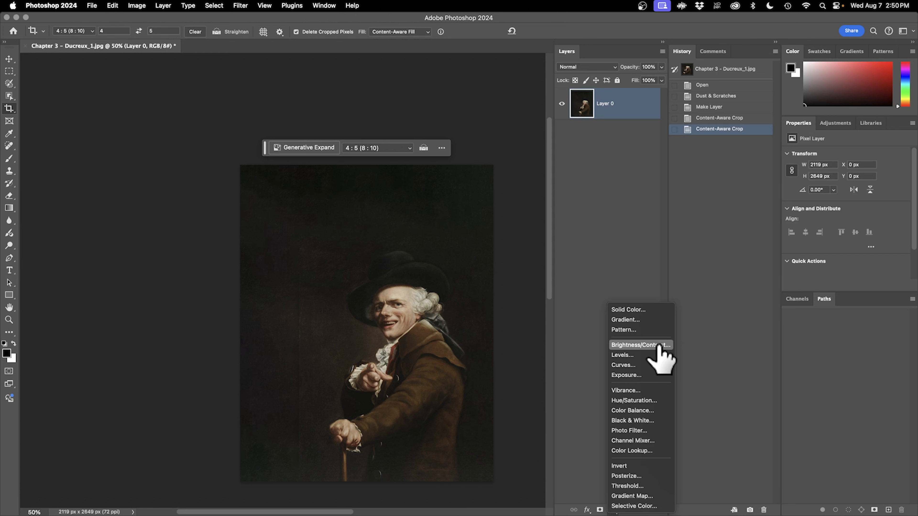
{"action": "left_click", "coordinate": [641, 345]}
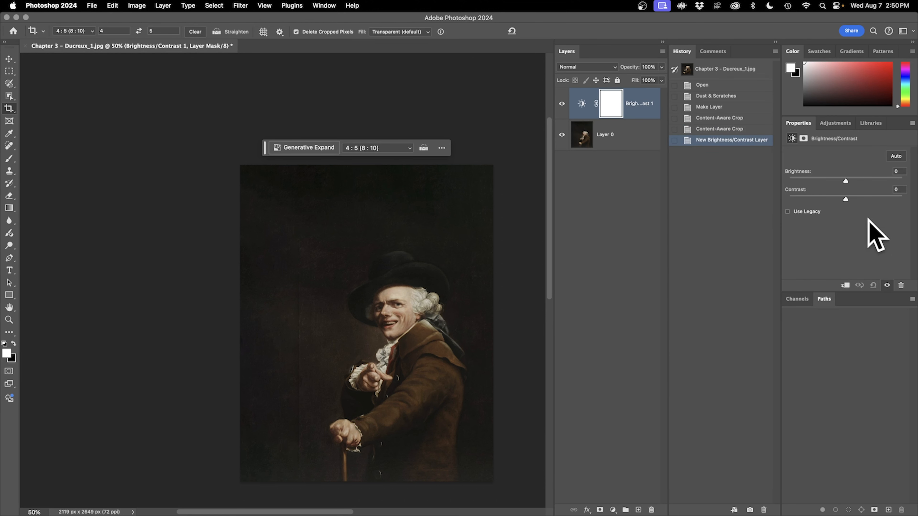
{"action": "mouse_move", "coordinate": [845, 177]}
{"action": "left_mouse_down"}
{"action": "mouse_move", "coordinate": [861, 179]}
{"action": "mouse_move", "coordinate": [835, 185]}
{"action": "left_mouse_up"}
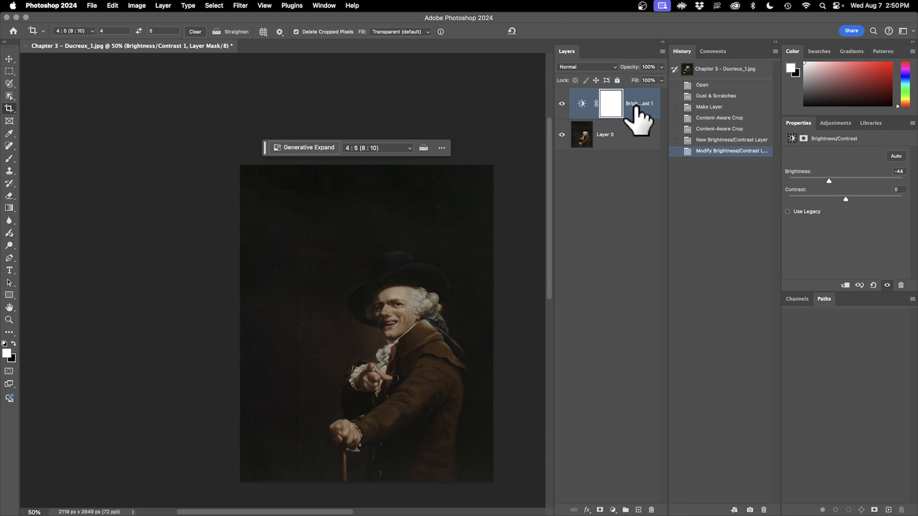
{"action": "left_click", "coordinate": [646, 134]}
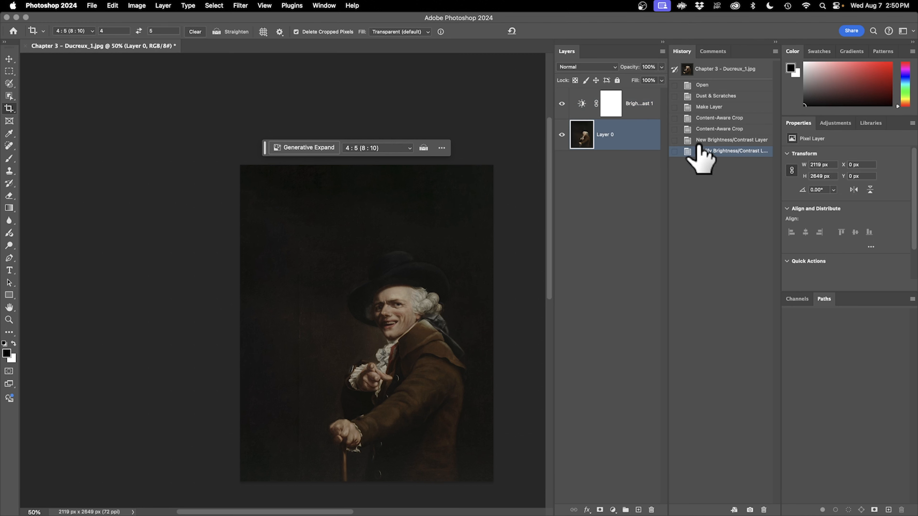
{"action": "left_click", "coordinate": [651, 110]}
{"action": "left_click", "coordinate": [650, 127]}
{"action": "left_click", "coordinate": [650, 111]}
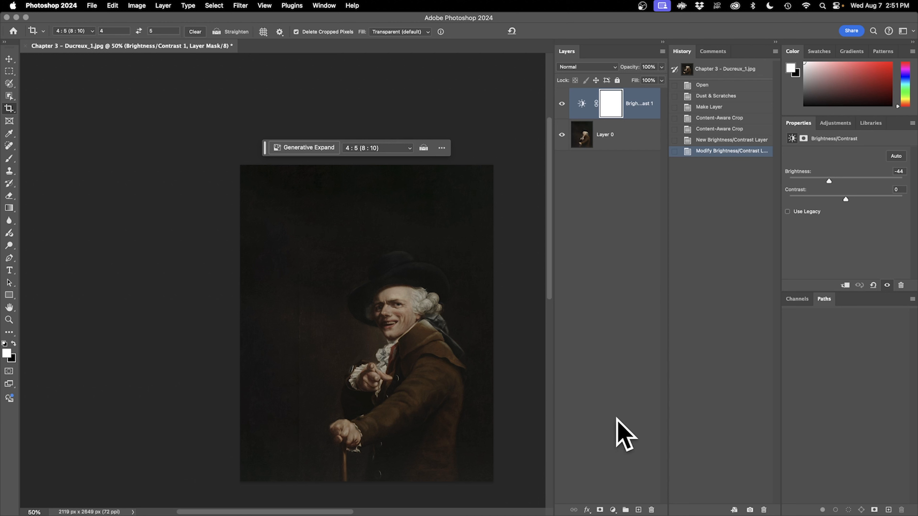
- Add a Solid Color fill layer in muted red #c83a3a above the Brightness/Contrast layer
{"action": "left_click", "coordinate": [614, 510]}
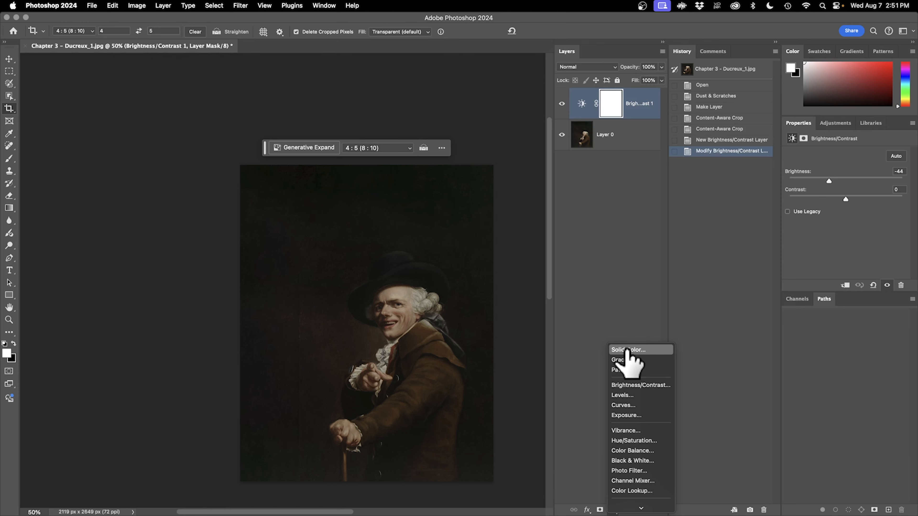
{"action": "left_click", "coordinate": [629, 350]}
{"action": "left_click_drag", "start_coordinate": [471, 173], "coordinate": [352, 107]}
{"action": "left_click_drag", "start_coordinate": [325, 188], "coordinate": [326, 149]}
{"action": "left_click_drag", "start_coordinate": [260, 195], "coordinate": [305, 158]}
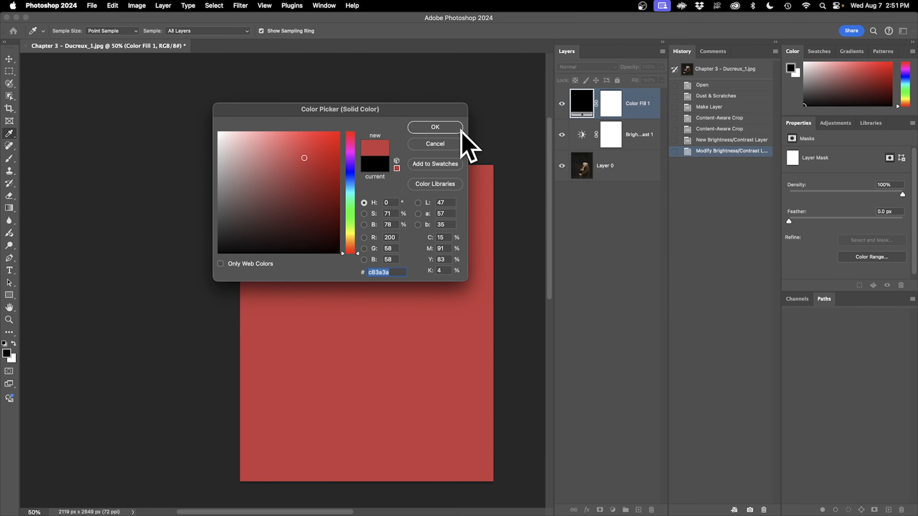
{"action": "left_click", "coordinate": [449, 127]}
{"action": "key", "text": "c"}
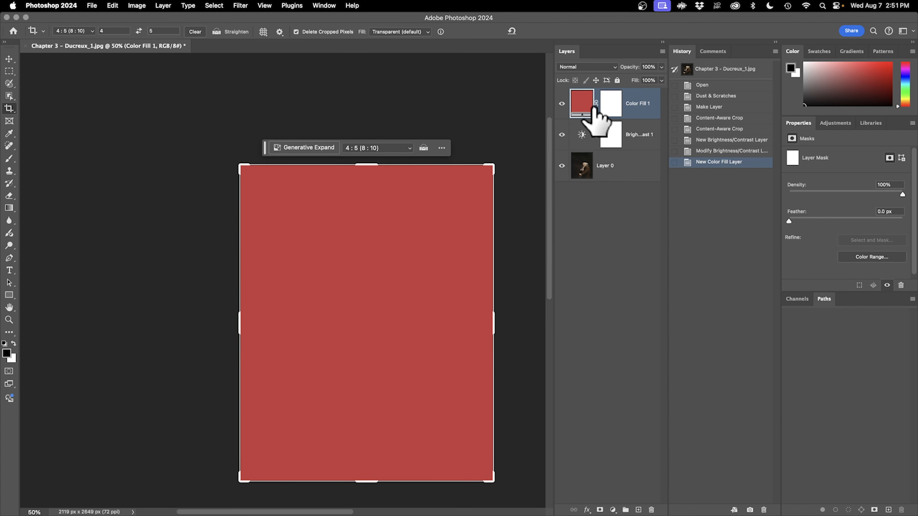
- Change the color fill layer to bright red #f10303
{"action": "double_click", "coordinate": [584, 109]}
{"action": "left_click", "coordinate": [328, 189]}
{"action": "left_click", "coordinate": [338, 138]}
{"action": "left_click", "coordinate": [444, 126]}
{"action": "key", "text": "c"}
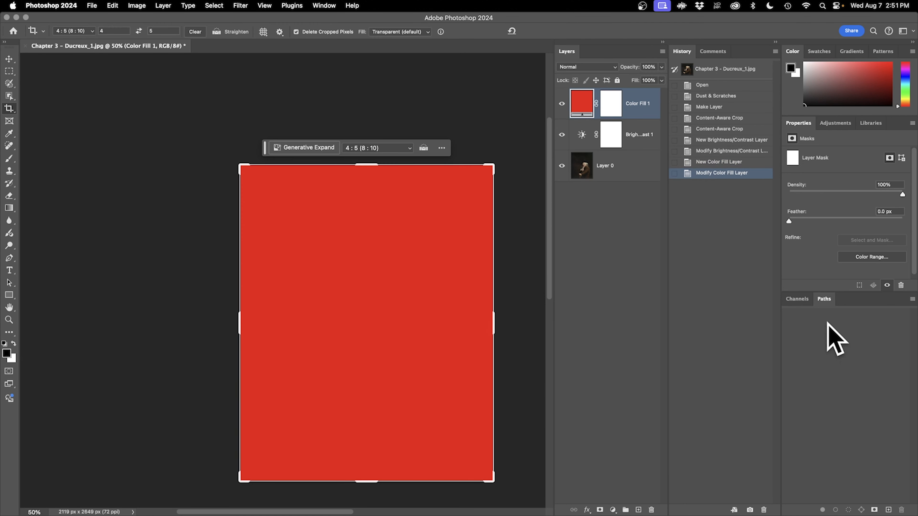
- Recolor the fill layer to light green #8ce06a
{"action": "double_click", "coordinate": [580, 109]}
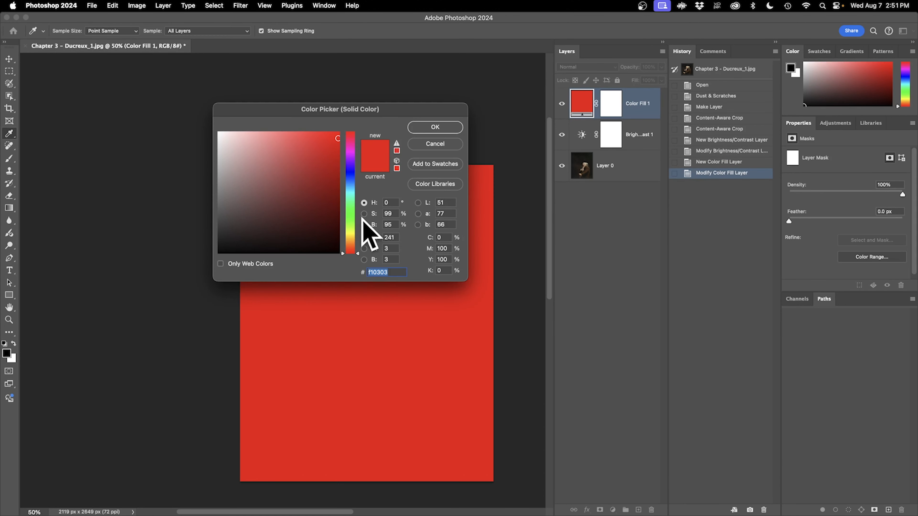
{"action": "left_click", "coordinate": [350, 218]}
{"action": "left_click", "coordinate": [282, 146]}
{"action": "left_click", "coordinate": [281, 146]}
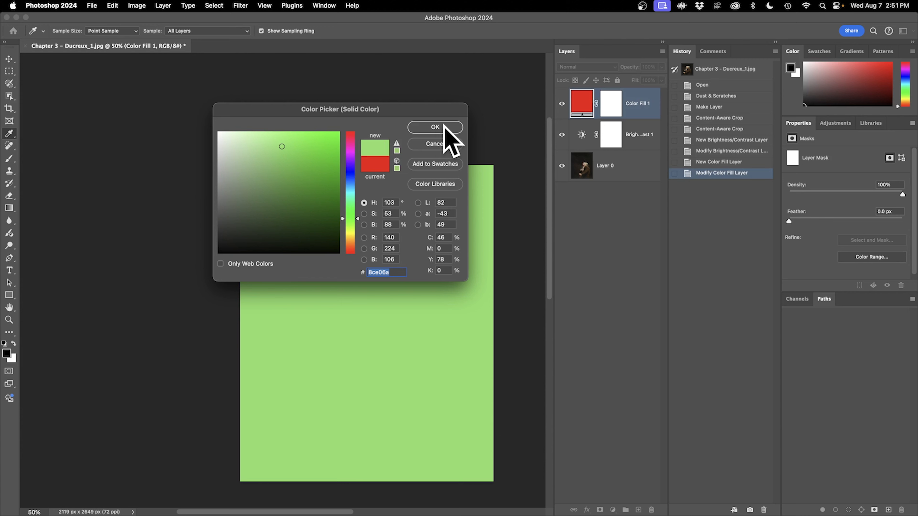
{"action": "left_click", "coordinate": [435, 127]}
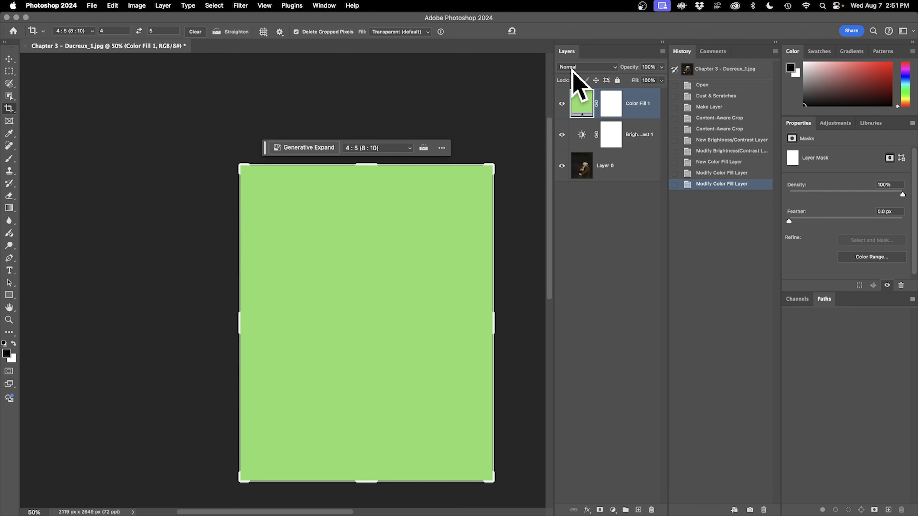
- Try the Multiply blend mode on the green fill layer, and set its blending to Soft Light
{"action": "left_click", "coordinate": [589, 66]}
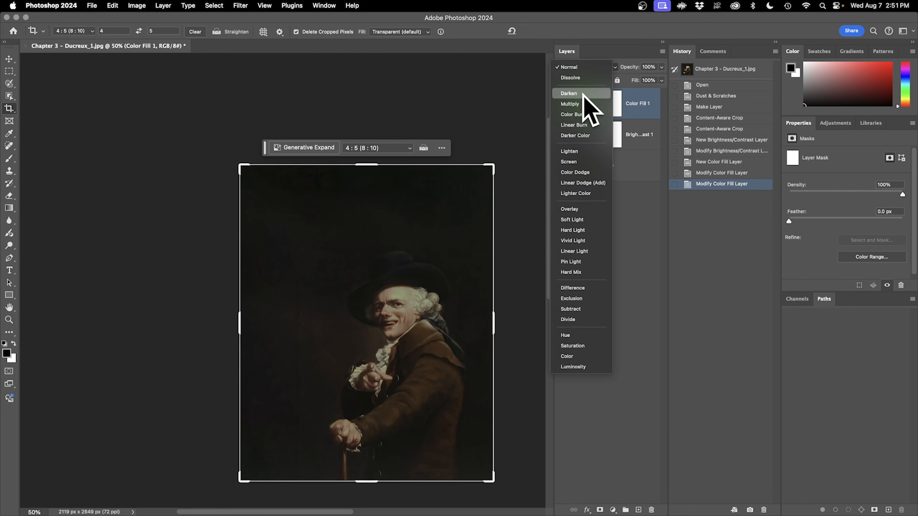
{"action": "left_click", "coordinate": [570, 104]}
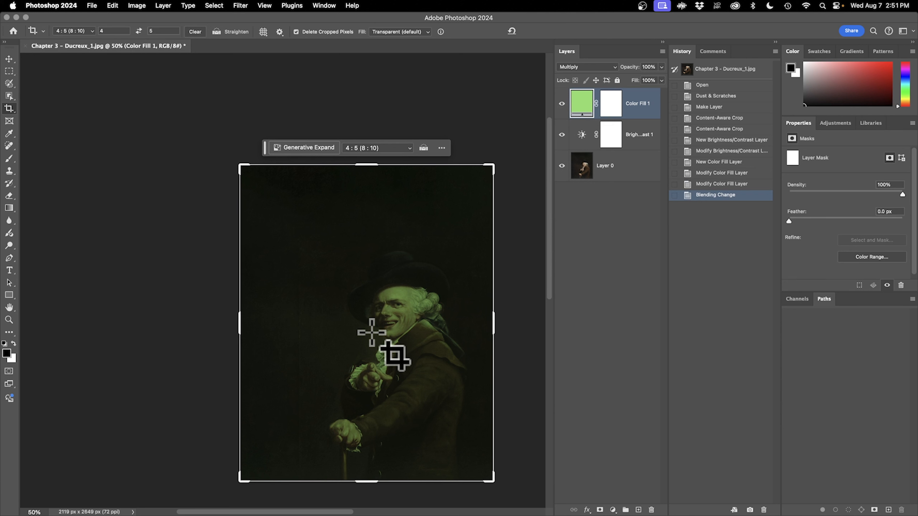
{"action": "left_click", "coordinate": [596, 67]}
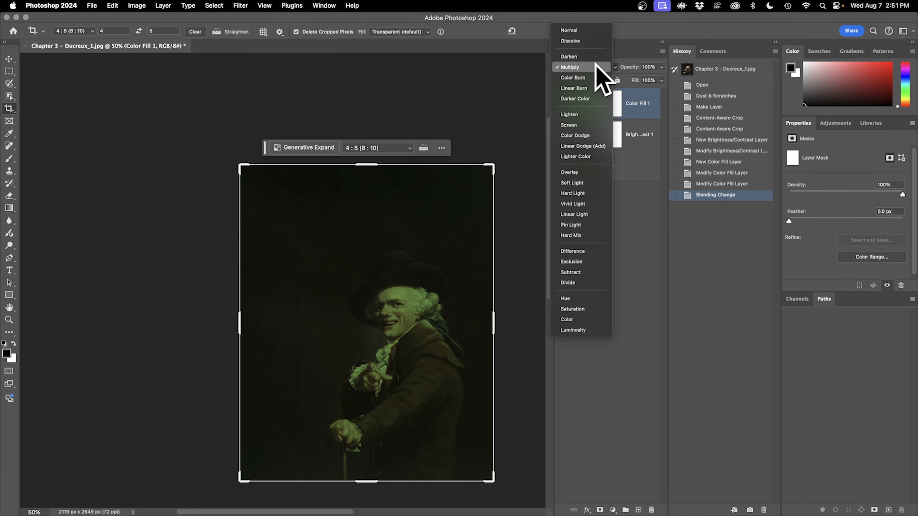
{"action": "left_click", "coordinate": [584, 183]}
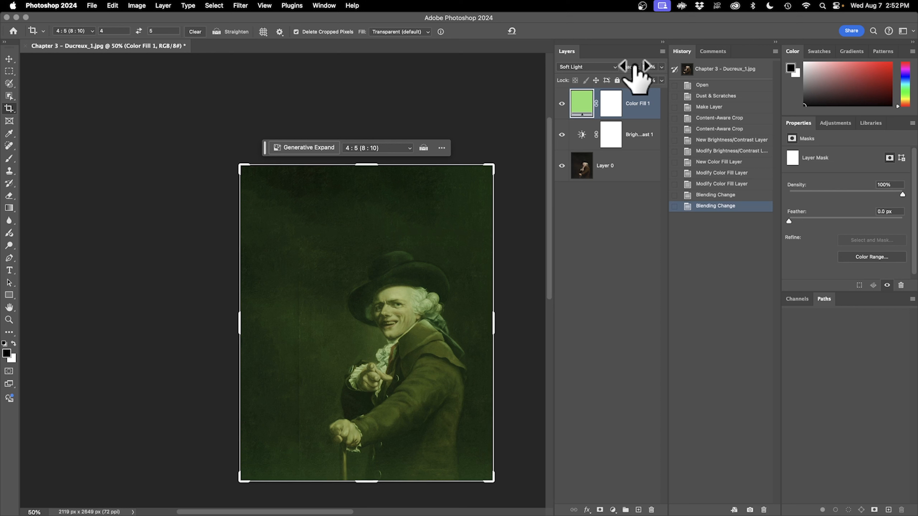
- Try different opacity and fill values on the green color fill layer
{"action": "left_click_drag", "start_coordinate": [637, 67], "coordinate": [671, 83]}
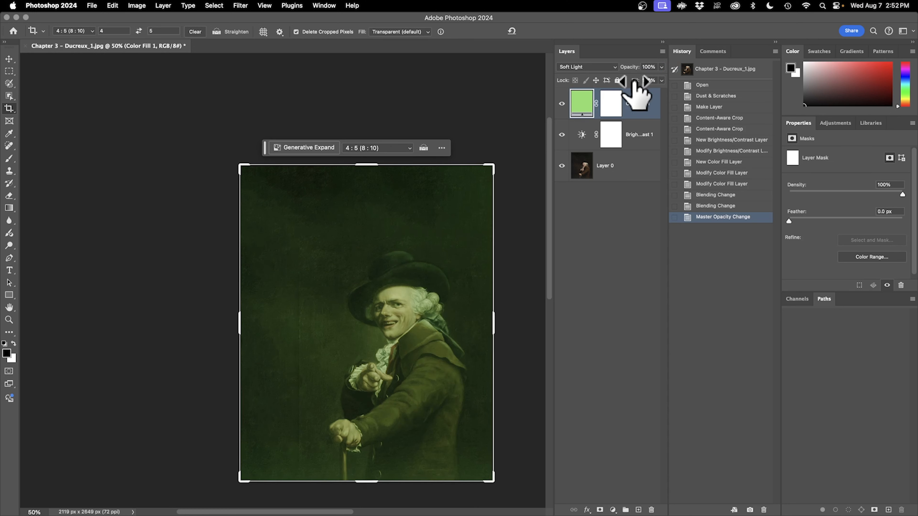
{"action": "left_click_drag", "start_coordinate": [632, 80], "coordinate": [635, 80]}
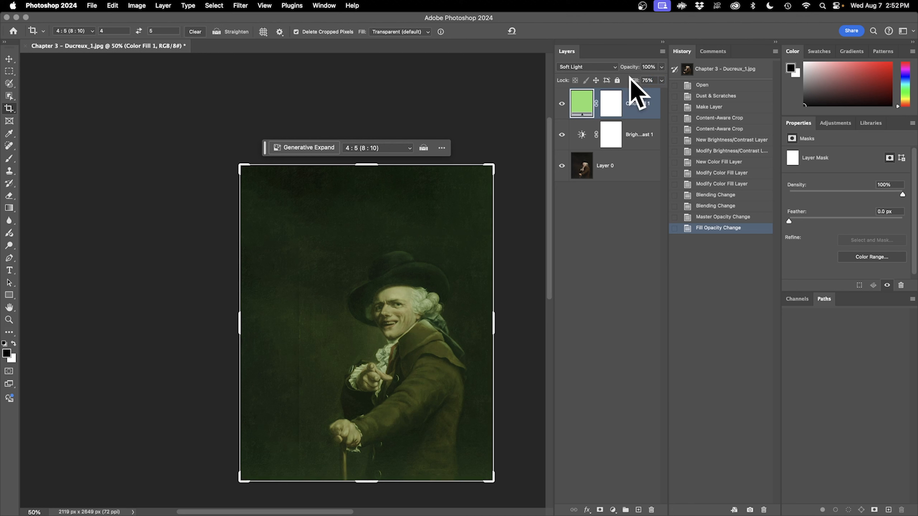
{"action": "left_click_drag", "start_coordinate": [633, 67], "coordinate": [639, 69]}
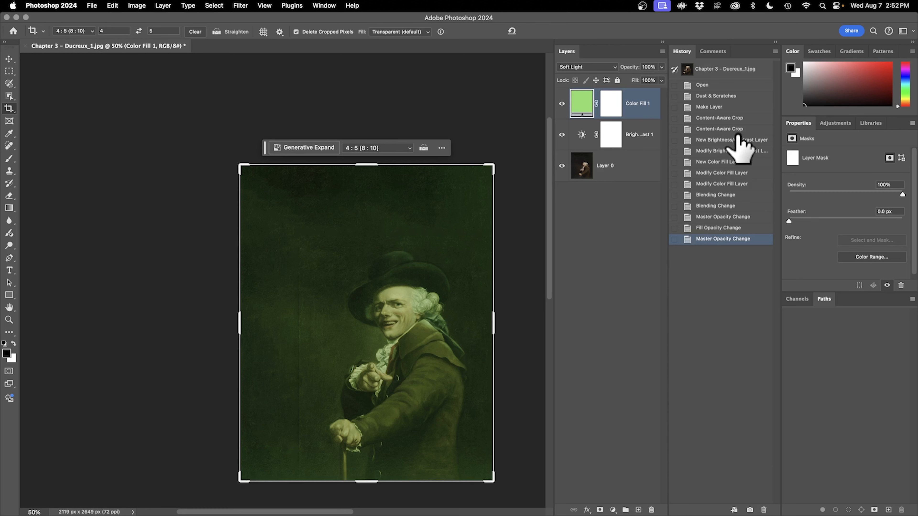
- Set the green color fill layer's opacity to 50%
{"action": "left_click", "coordinate": [653, 67]}
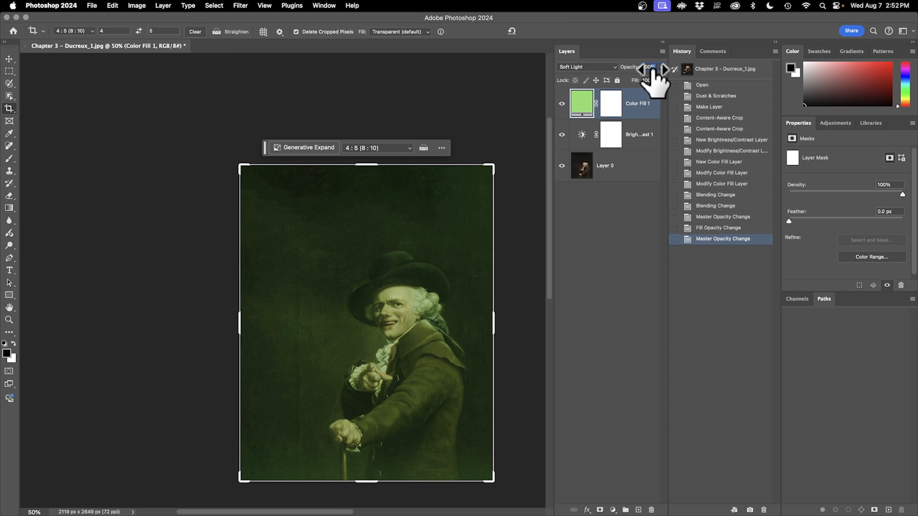
{"action": "type", "text": "50"}
{"action": "key", "text": "Return"}
{"action": "key", "text": "Return"}
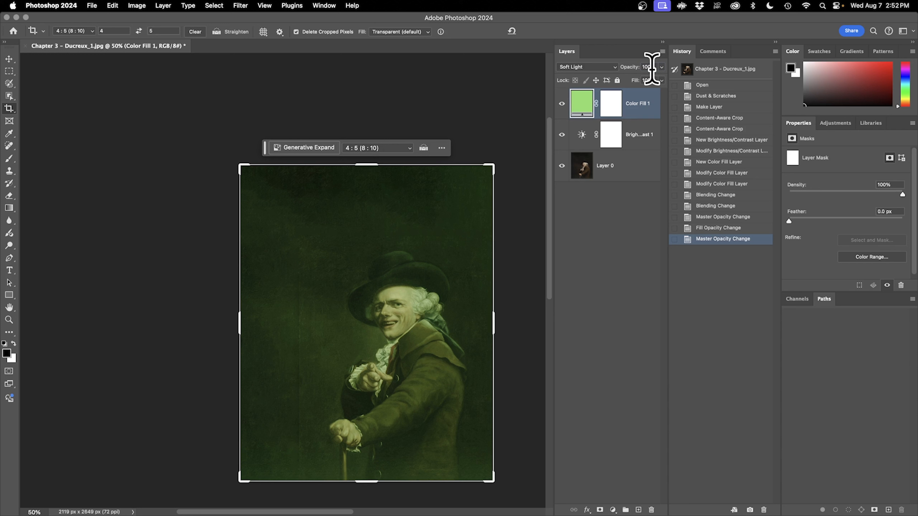
{"action": "double_click", "coordinate": [650, 67]}
{"action": "type", "text": "50"}
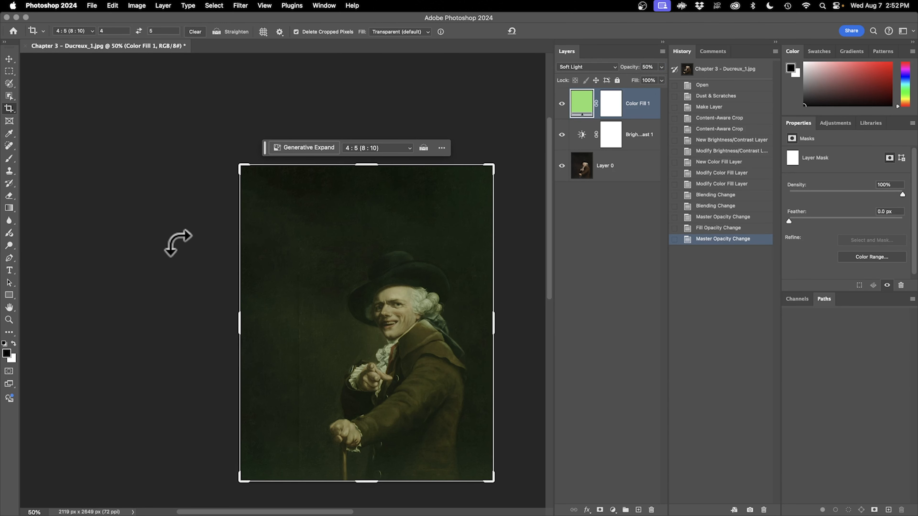
- Add a white 100 pt Arial Black text layer above and beside the hat, reading "asdfasdfasdfsadf"
{"action": "left_click", "coordinate": [9, 271]}
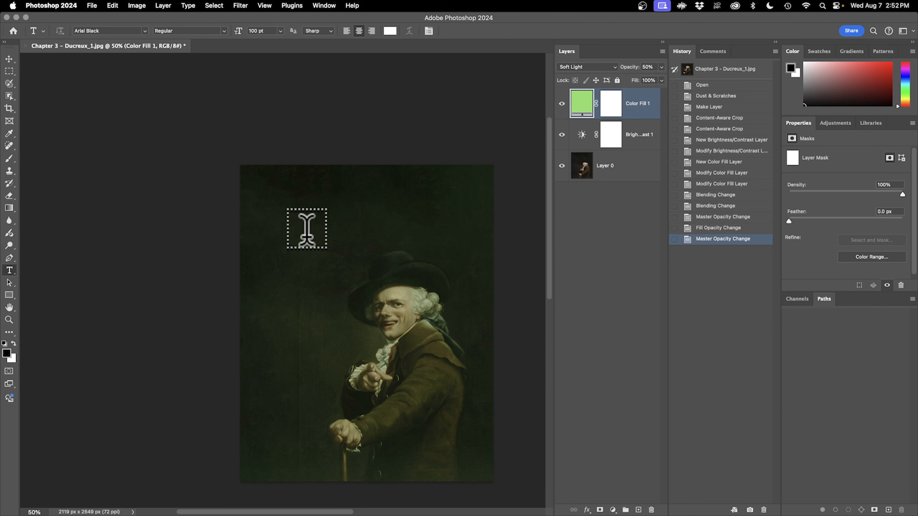
{"action": "left_click", "coordinate": [307, 236]}
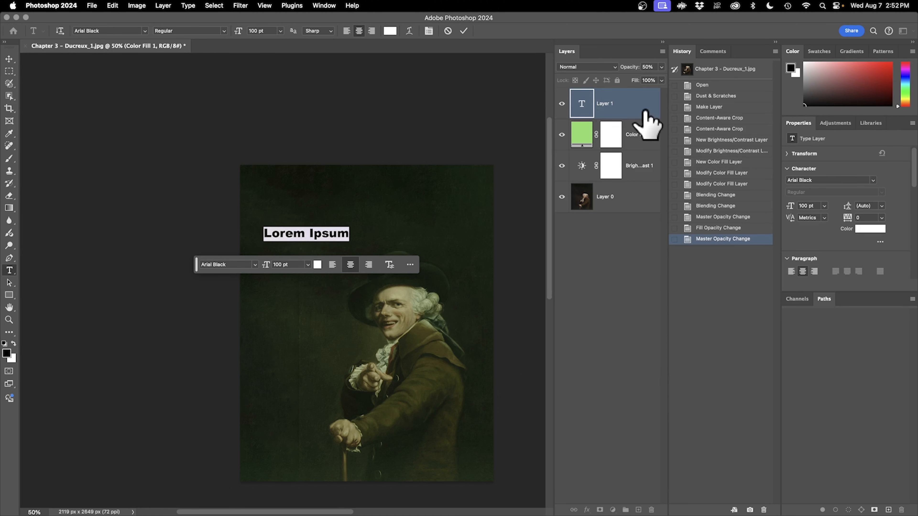
{"action": "left_click", "coordinate": [597, 105]}
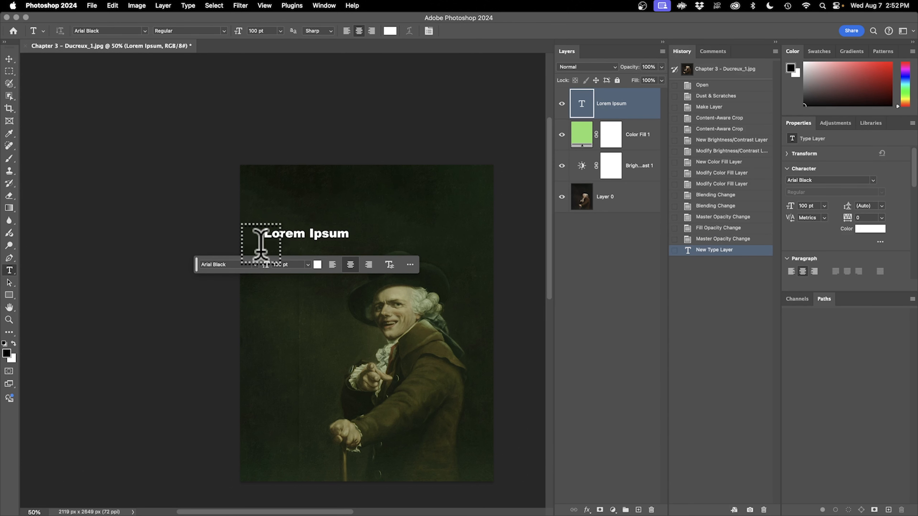
{"action": "triple_click", "coordinate": [311, 233]}
{"action": "type", "text": "asdfasdfasdfsadf"}
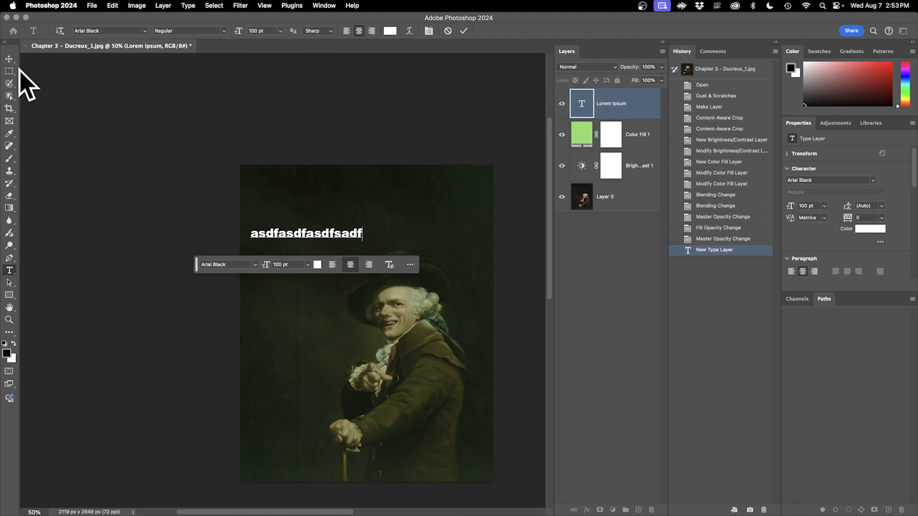
{"action": "left_click", "coordinate": [463, 31]}
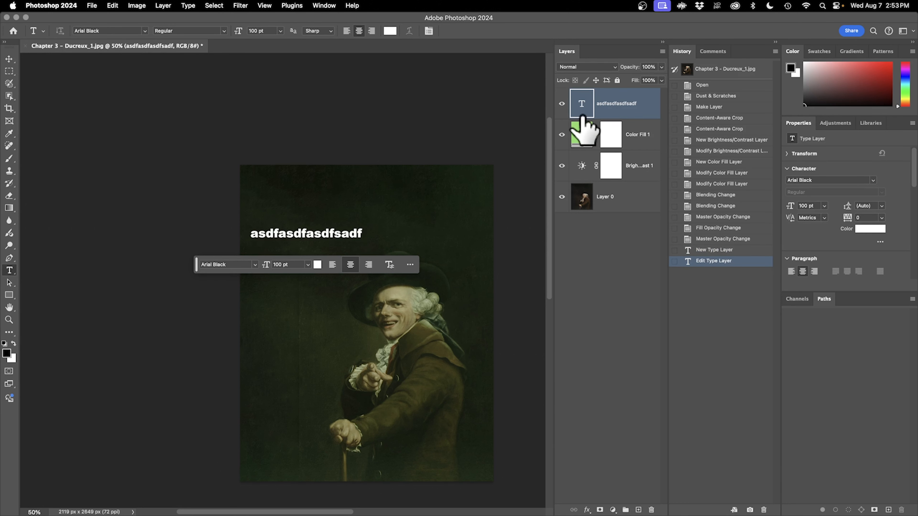
{"action": "left_click", "coordinate": [641, 147]}
{"action": "left_click", "coordinate": [637, 108]}
{"action": "left_click", "coordinate": [647, 138]}
{"action": "left_click", "coordinate": [646, 107]}
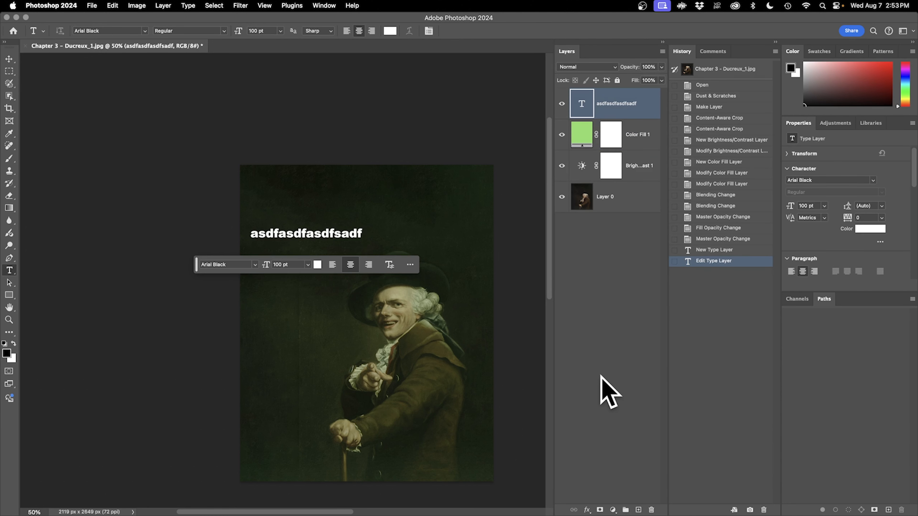
- Give the text layer a black 50 px stroke positioned outside the letters
{"action": "left_click", "coordinate": [586, 510]}
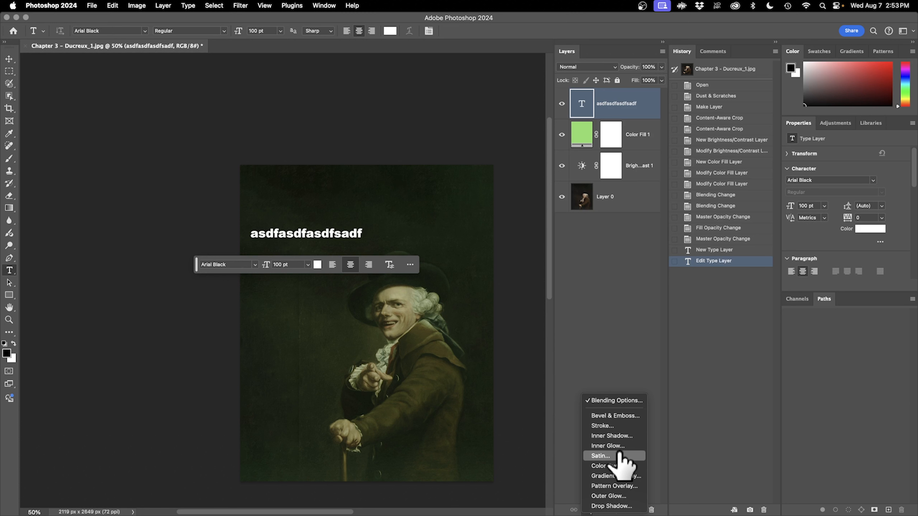
{"action": "left_click", "coordinate": [614, 426]}
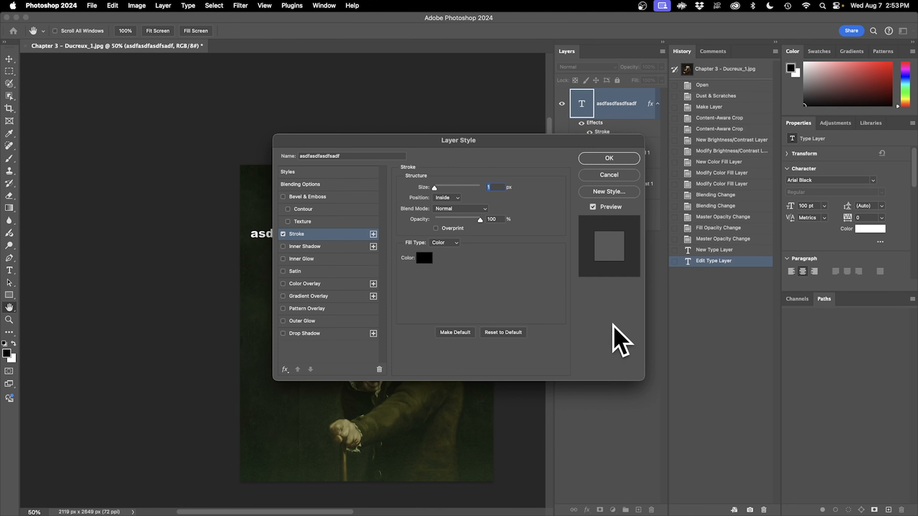
{"action": "left_click_drag", "start_coordinate": [419, 154], "coordinate": [639, 152]}
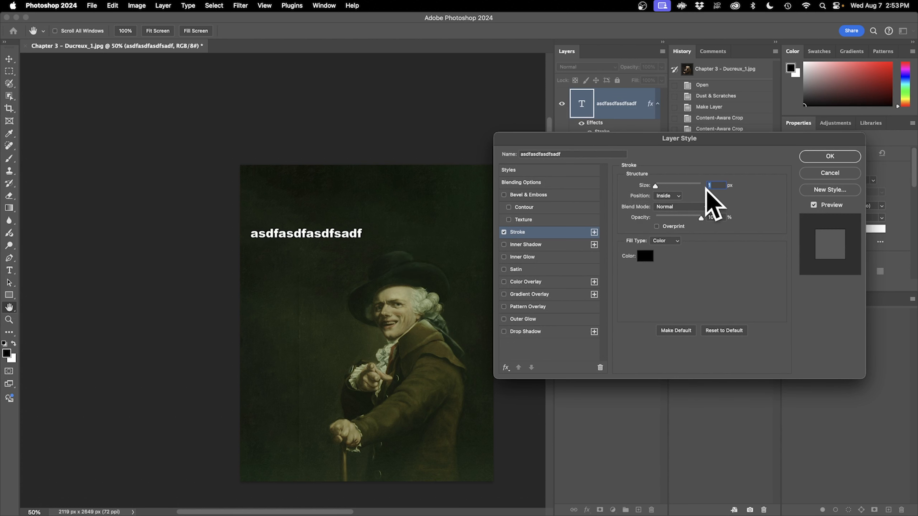
{"action": "type", "text": "50"}
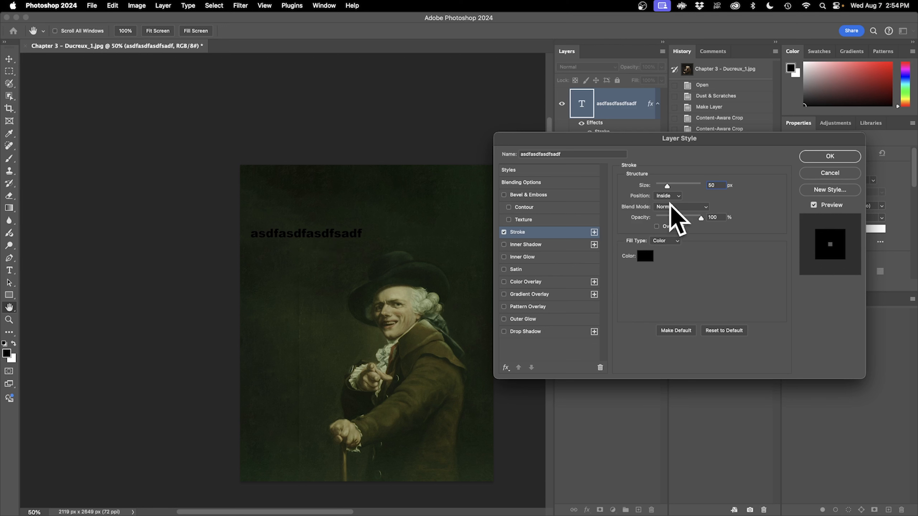
{"action": "left_click", "coordinate": [659, 195]}
{"action": "left_click", "coordinate": [669, 188]}
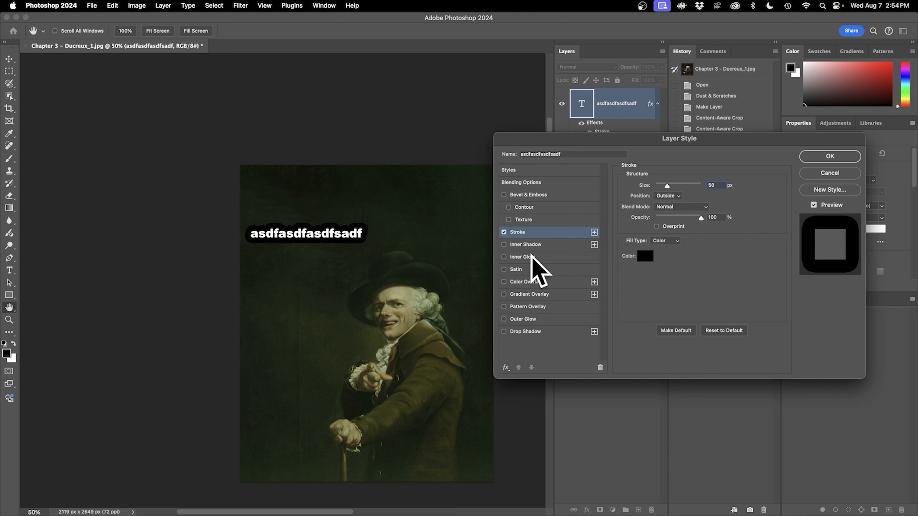
- Add a black drop shadow to the text with 100% opacity, 134° angle, 51 px distance, 44% spread and 81 px size
{"action": "left_click", "coordinate": [534, 330]}
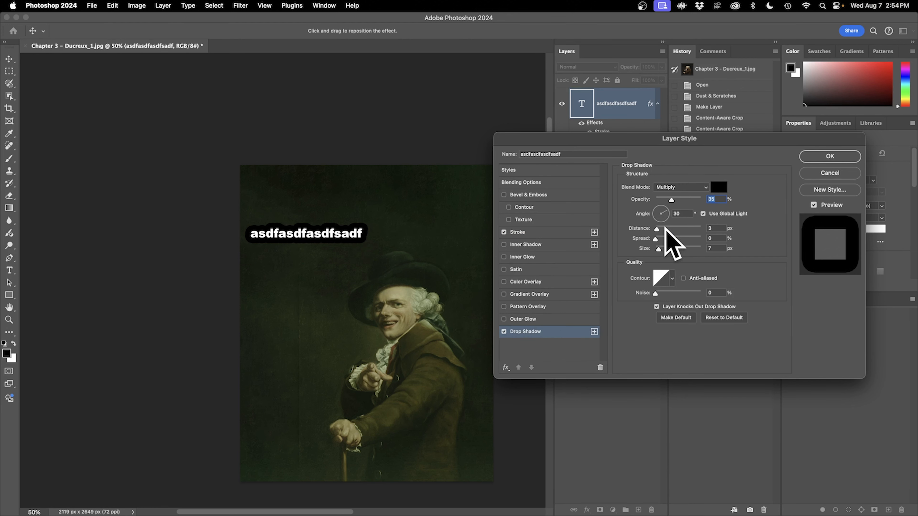
{"action": "left_click", "coordinate": [672, 248]}
{"action": "mouse_move", "coordinate": [674, 225]}
{"action": "left_mouse_down"}
{"action": "mouse_move", "coordinate": [660, 226]}
{"action": "mouse_move", "coordinate": [678, 227]}
{"action": "left_mouse_up"}
{"action": "left_click", "coordinate": [656, 208]}
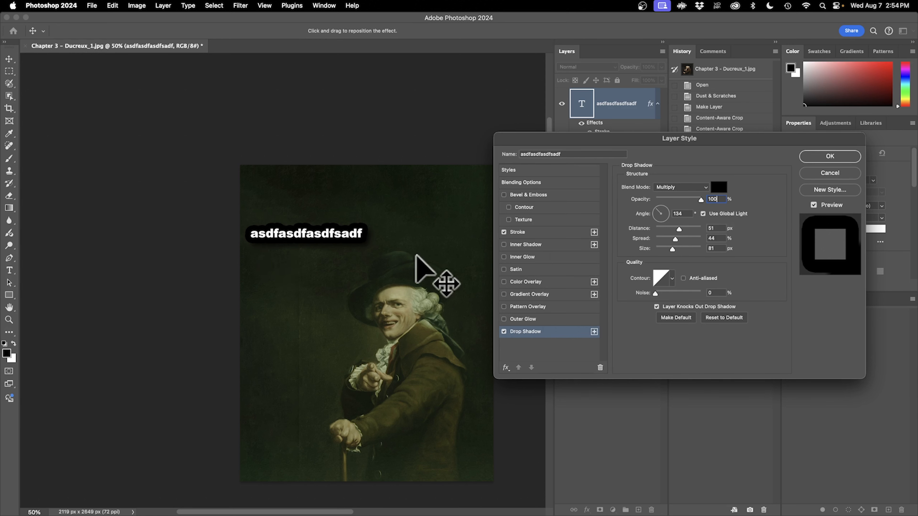
{"action": "left_click", "coordinate": [815, 157]}
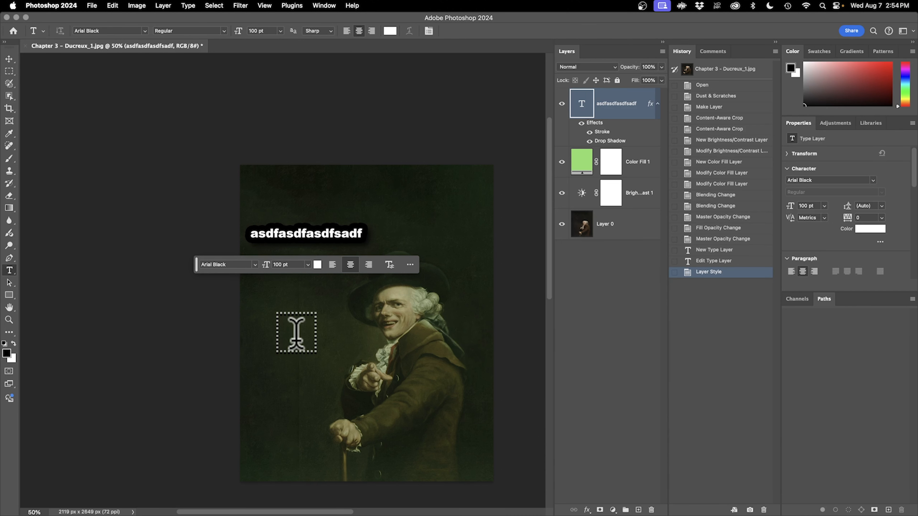
- Draw a black rectangle about 1018 × 812 px over the portrait and move it to about X 551, Y 919 px
{"action": "left_click", "coordinate": [11, 295]}
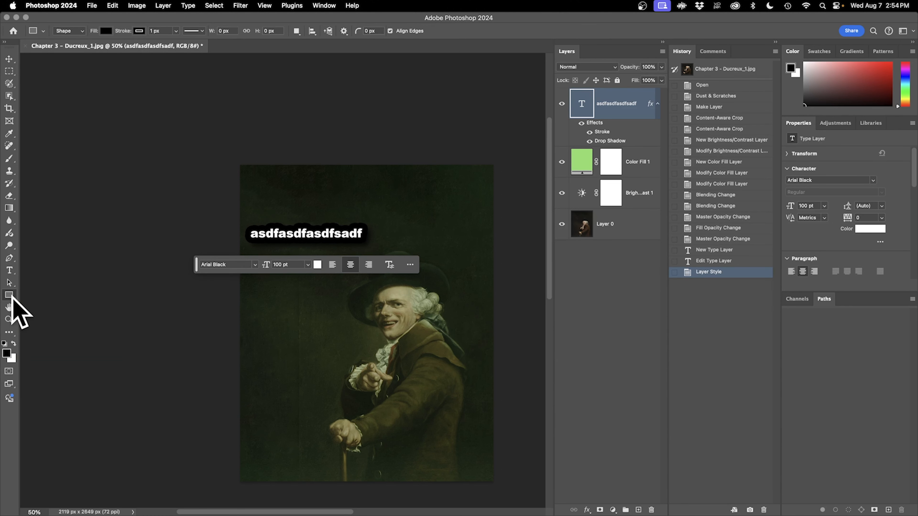
{"action": "left_click_drag", "start_coordinate": [272, 312], "coordinate": [393, 409]}
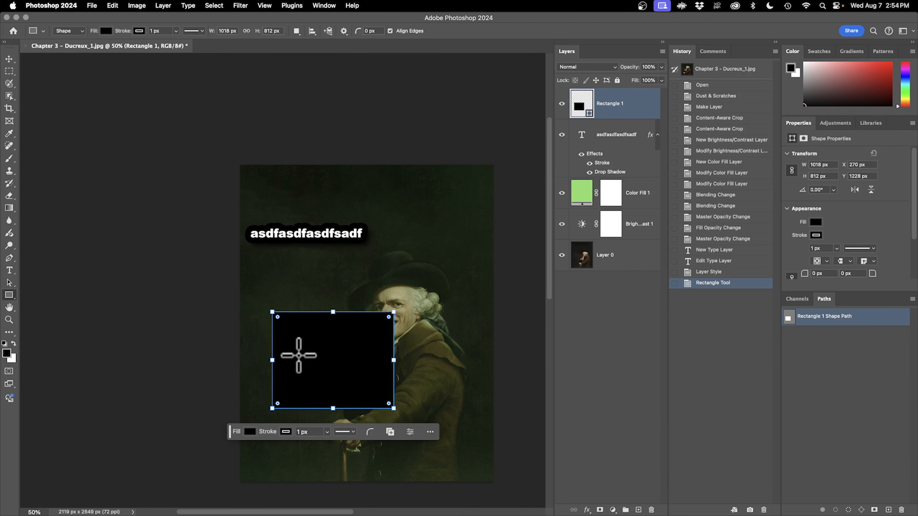
{"action": "left_click", "coordinate": [9, 59]}
{"action": "left_click_drag", "start_coordinate": [334, 376], "coordinate": [369, 338]}
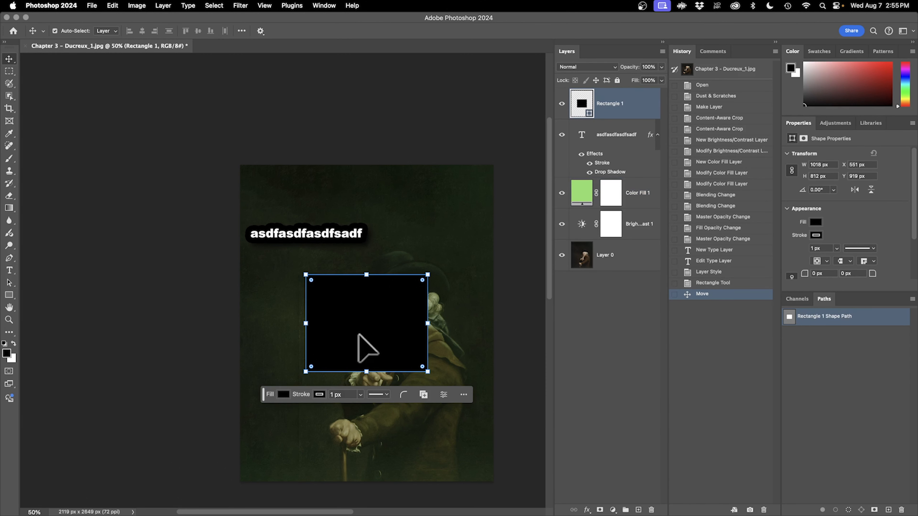
- Fill the rectangle with a recently used red and move it down to about X 556.5, Y 1025.5 px
{"action": "left_click", "coordinate": [816, 222]}
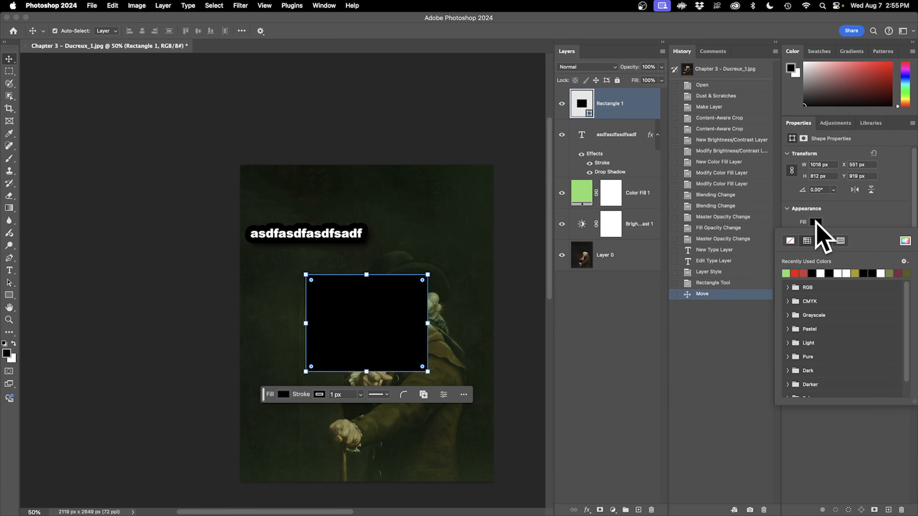
{"action": "left_click", "coordinate": [794, 273]}
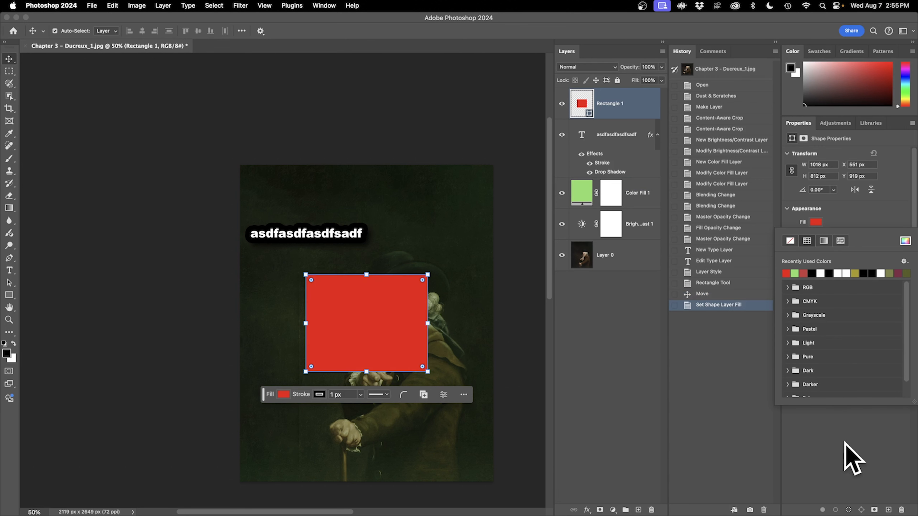
{"action": "left_click", "coordinate": [787, 428]}
{"action": "left_click_drag", "start_coordinate": [370, 339], "coordinate": [389, 358]}
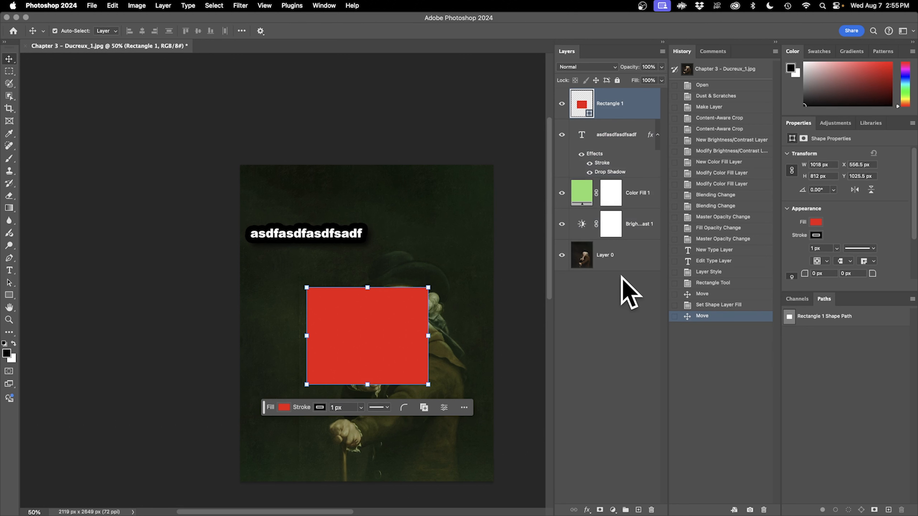
- Place the image Chapter 3 - DYO - Artemisia_Gentileschi_4.jpg as an embedded smart object at its default size
{"action": "left_click", "coordinate": [91, 5]}
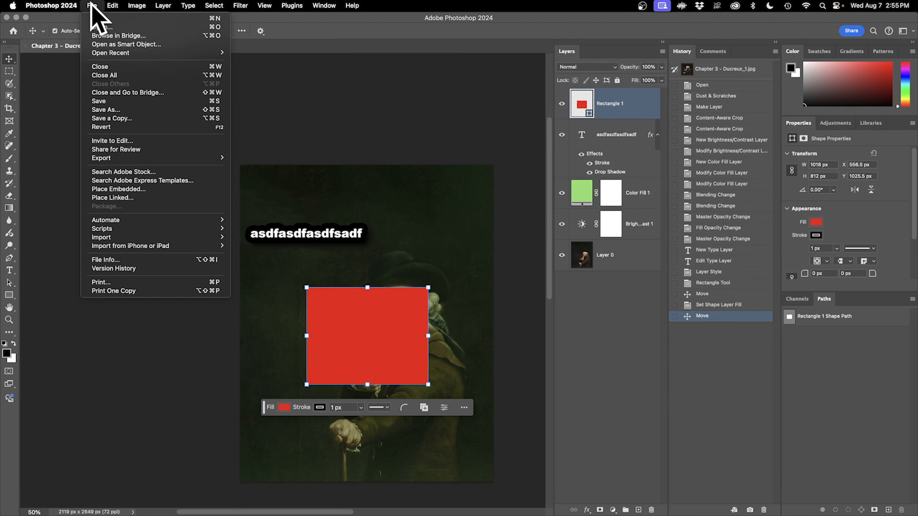
{"action": "left_click", "coordinate": [120, 189]}
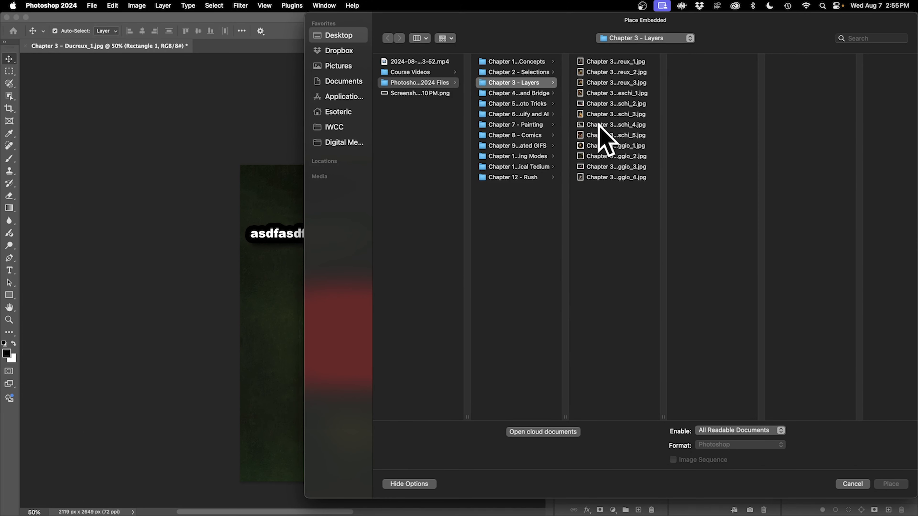
{"action": "left_click", "coordinate": [599, 124]}
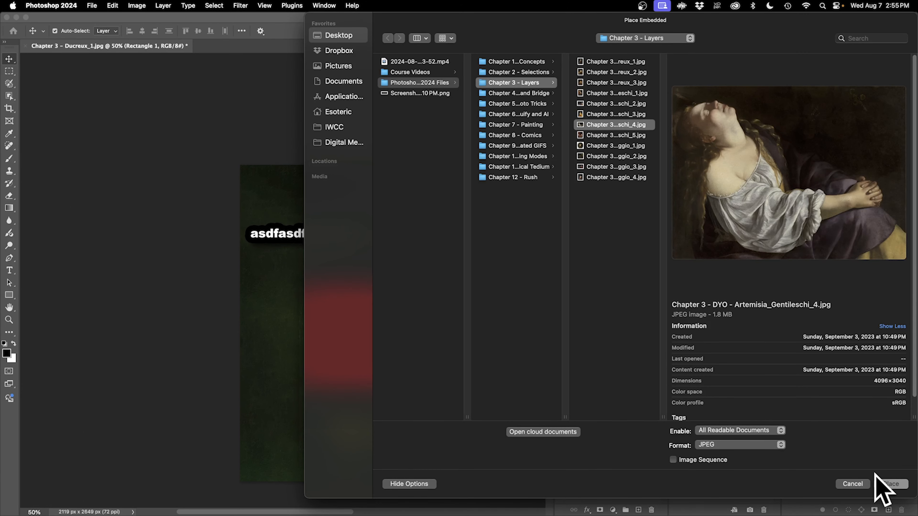
{"action": "left_click", "coordinate": [886, 487]}
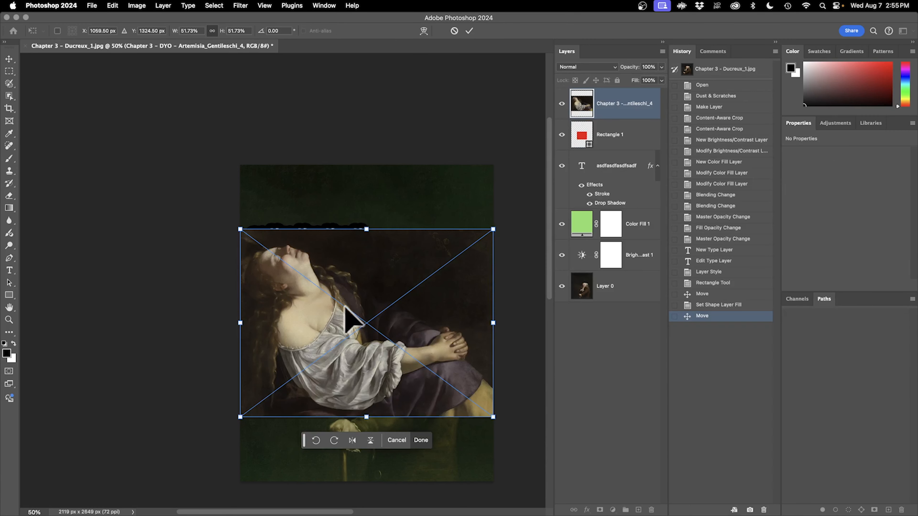
{"action": "left_click", "coordinate": [421, 440]}
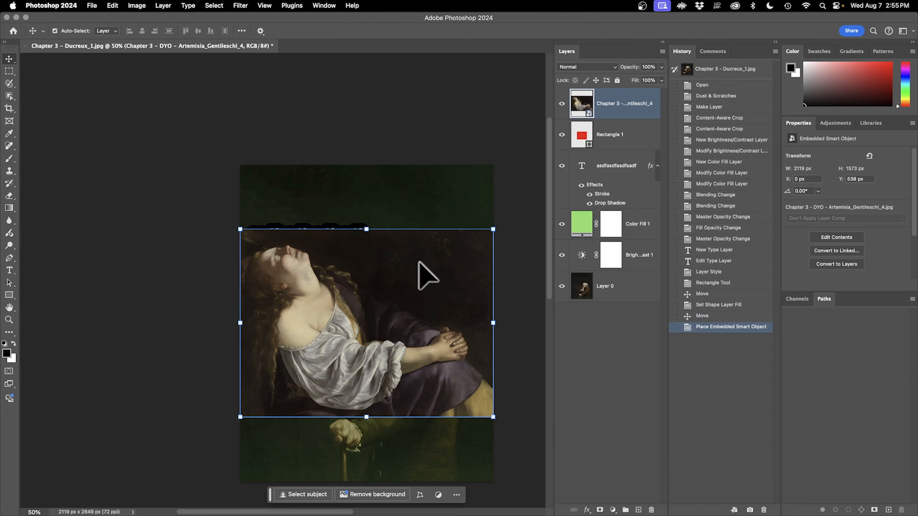
- Move the placed painting up over the portrait to about X 7, Y 240 px
{"action": "left_click_drag", "start_coordinate": [420, 273], "coordinate": [382, 295]}
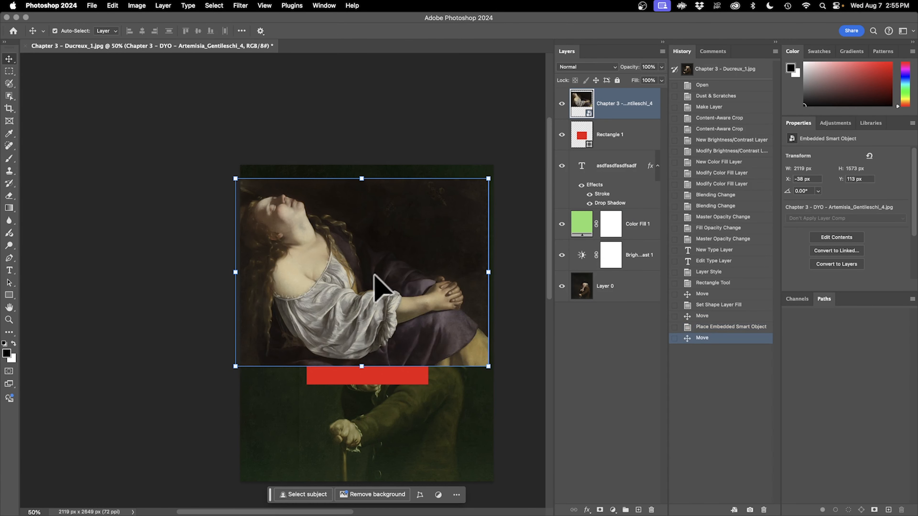
{"action": "left_click_drag", "start_coordinate": [351, 261], "coordinate": [359, 266]}
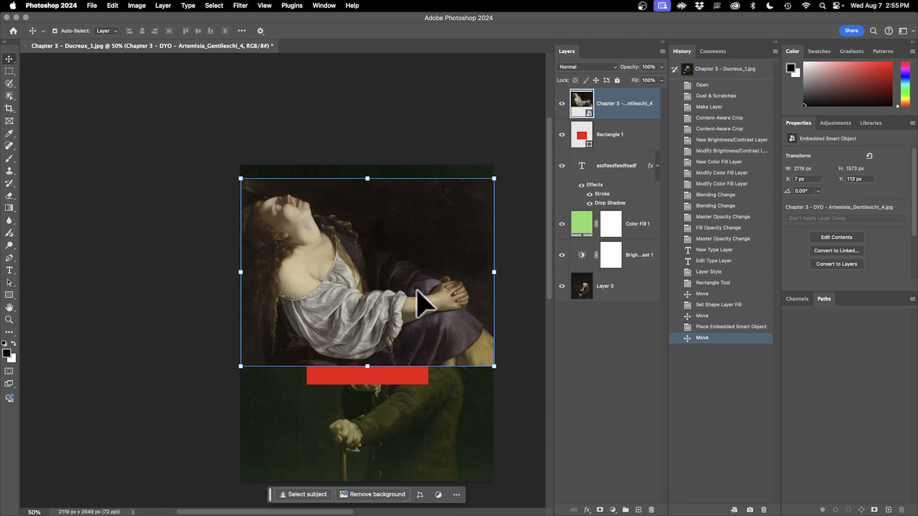
{"action": "left_click_drag", "start_coordinate": [411, 305], "coordinate": [418, 335]}
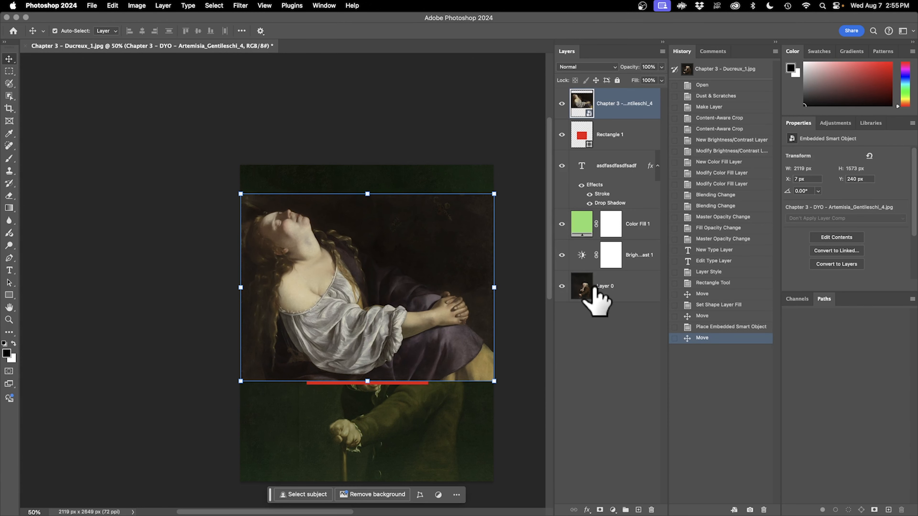
- Scale the placed painting down to about 1725 × 1280 px and move it to about X 160, Y 792 px
{"action": "left_click", "coordinate": [584, 289], "text": "super"}
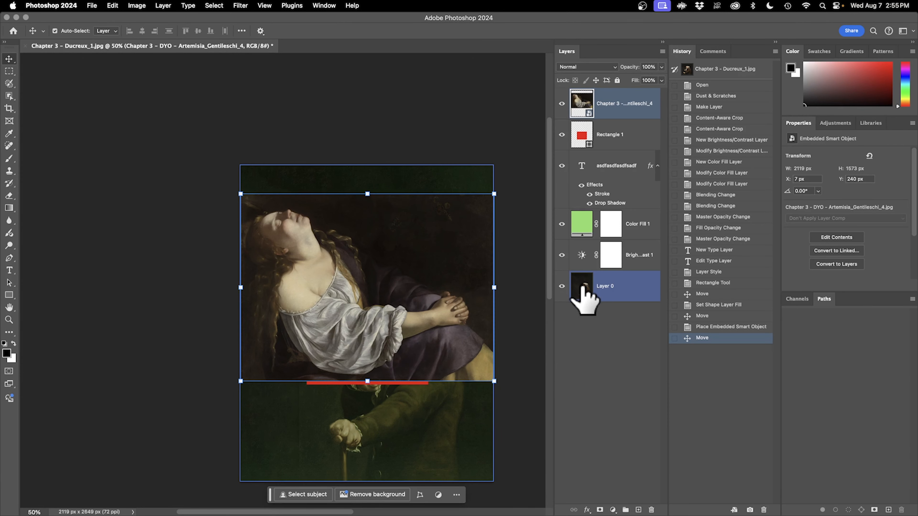
{"action": "left_click", "coordinate": [584, 289], "text": "super"}
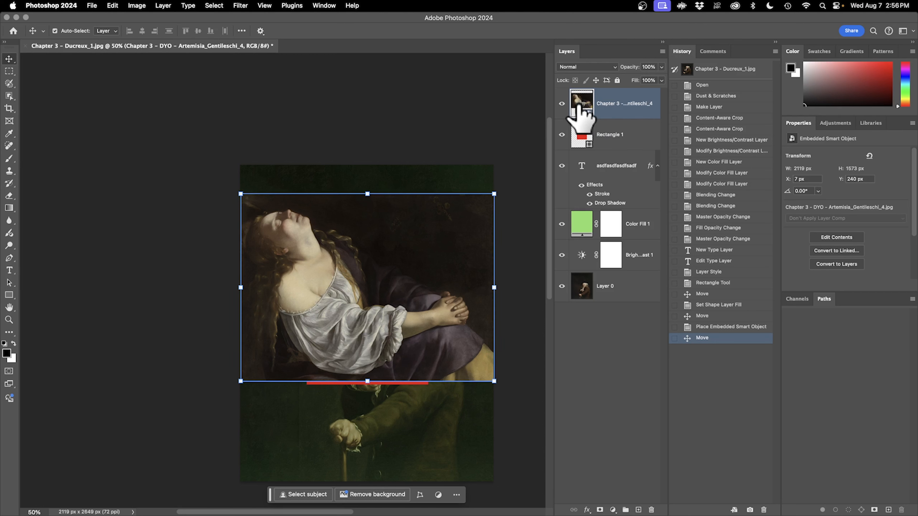
{"action": "left_click_drag", "start_coordinate": [366, 195], "coordinate": [372, 229]}
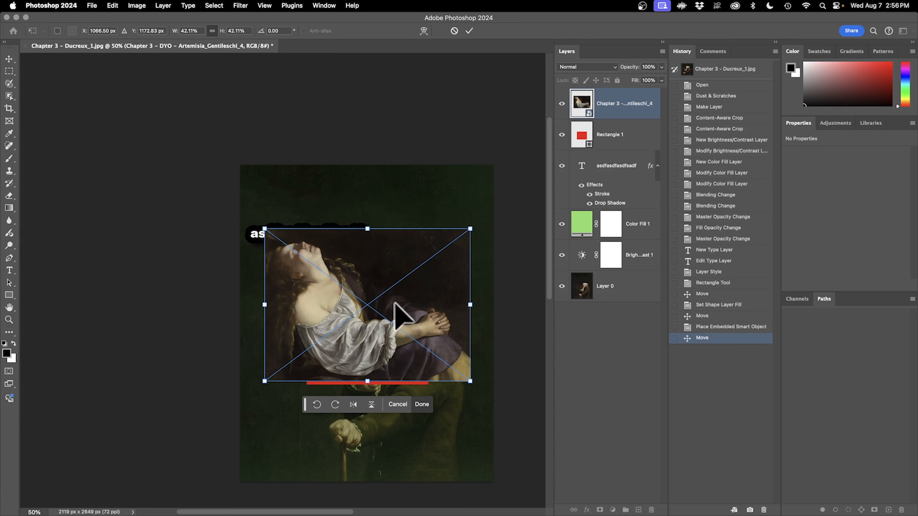
{"action": "left_click_drag", "start_coordinate": [395, 317], "coordinate": [394, 344]}
{"action": "key", "text": "Return"}
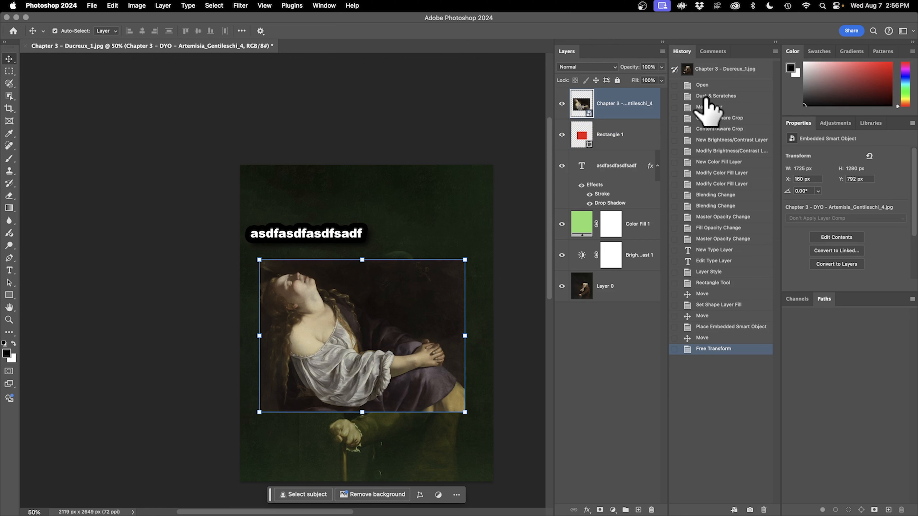
- Apply the Dust & Scratches filter to the placed painting as a smart filter with radius 1 pixel and threshold 0 levels
{"action": "left_click", "coordinate": [609, 300], "text": "super"}
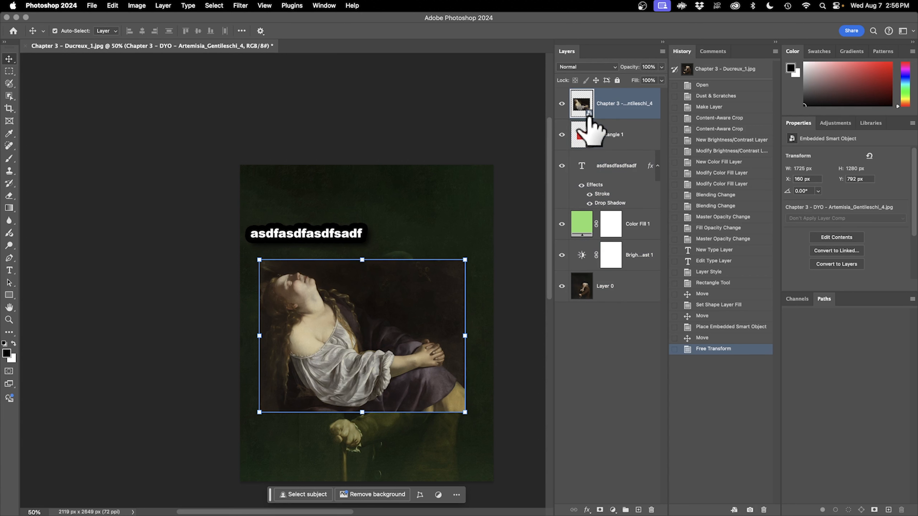
{"action": "left_click", "coordinate": [214, 5]}
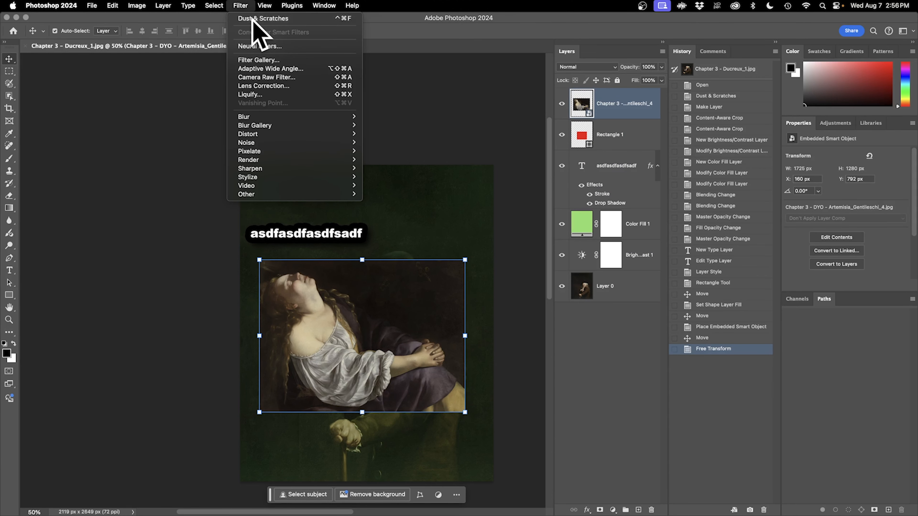
{"action": "left_click", "coordinate": [253, 19]}
{"action": "left_click", "coordinate": [553, 128]}
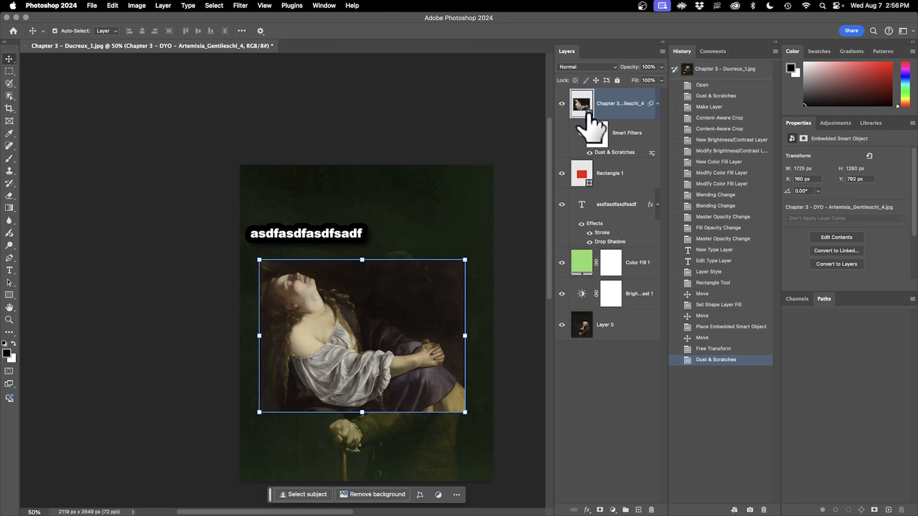
{"action": "left_click", "coordinate": [658, 104]}
{"action": "left_click", "coordinate": [657, 104]}
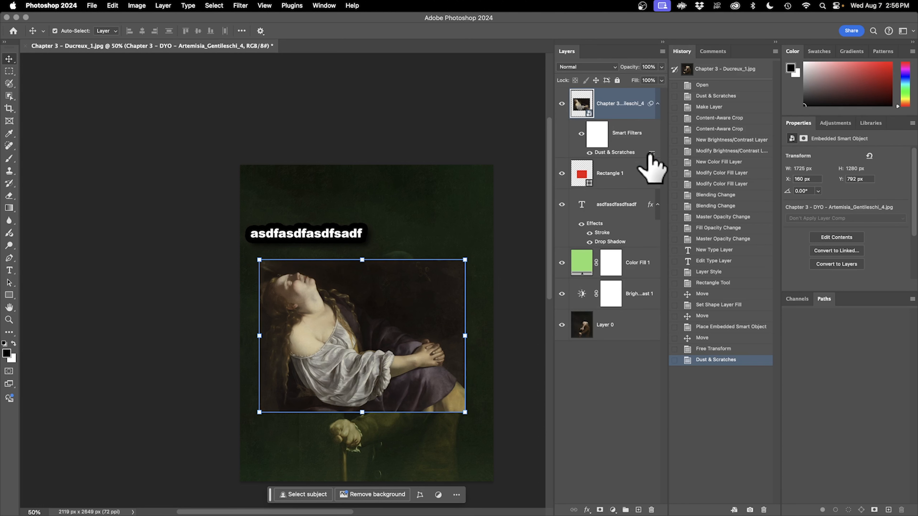
{"action": "left_click", "coordinate": [610, 325]}
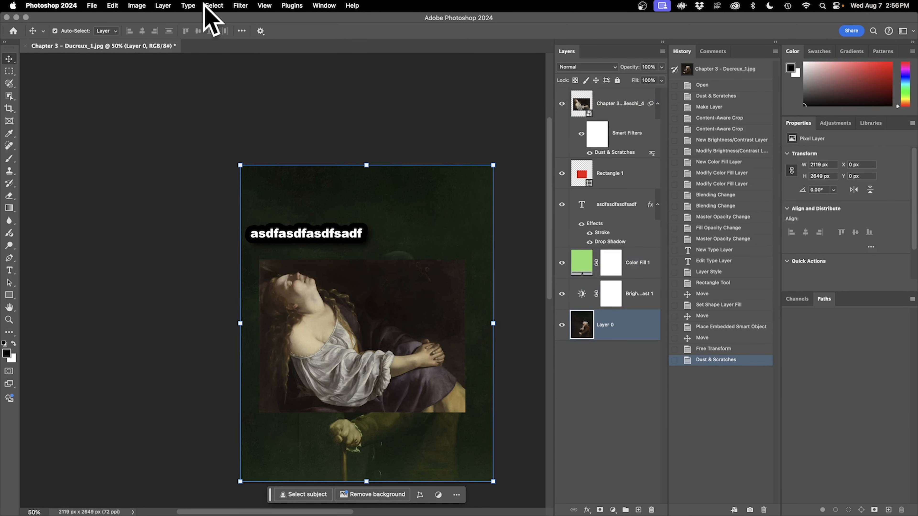
{"action": "left_click", "coordinate": [162, 5]}
{"action": "mouse_move", "coordinate": [240, 7]}
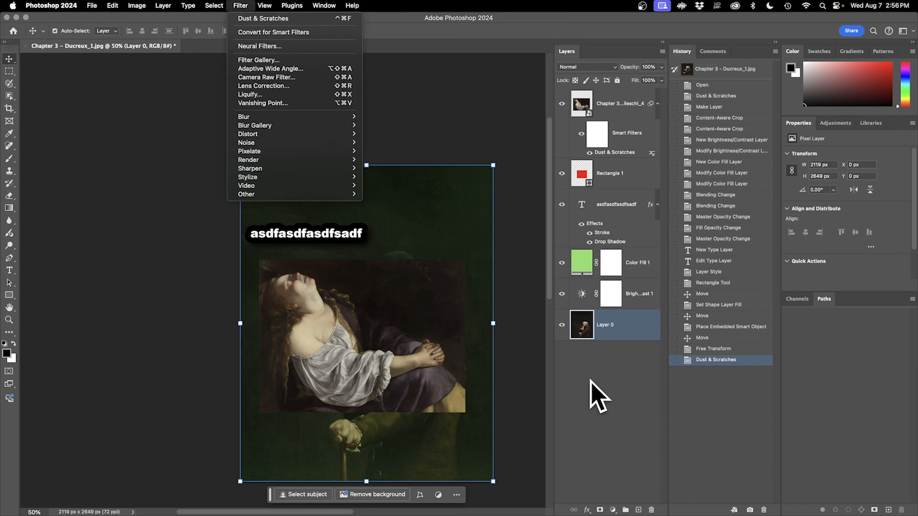
{"action": "left_click", "coordinate": [610, 392]}
- Try a radius of 5 pixels in the painting's Dust & Scratches smart filter, and set it back to 1 pixel
{"action": "left_click", "coordinate": [419, 343]}
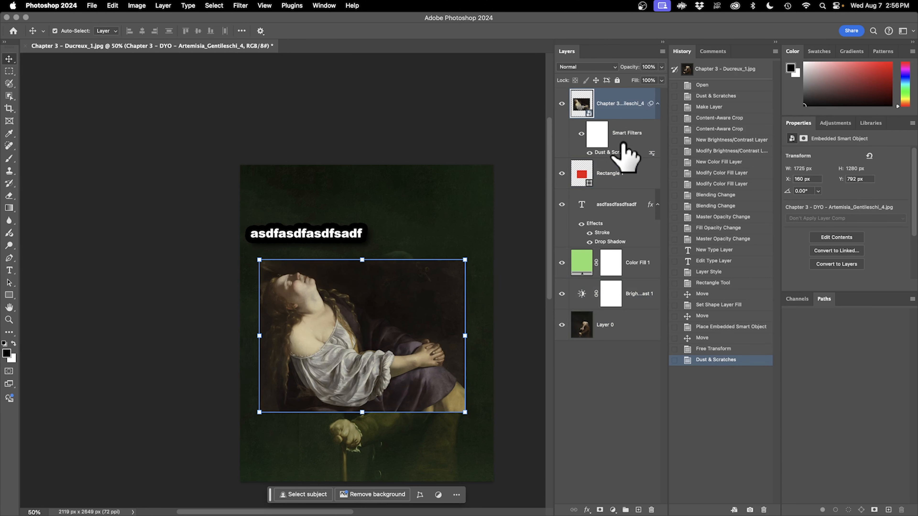
{"action": "double_click", "coordinate": [620, 153]}
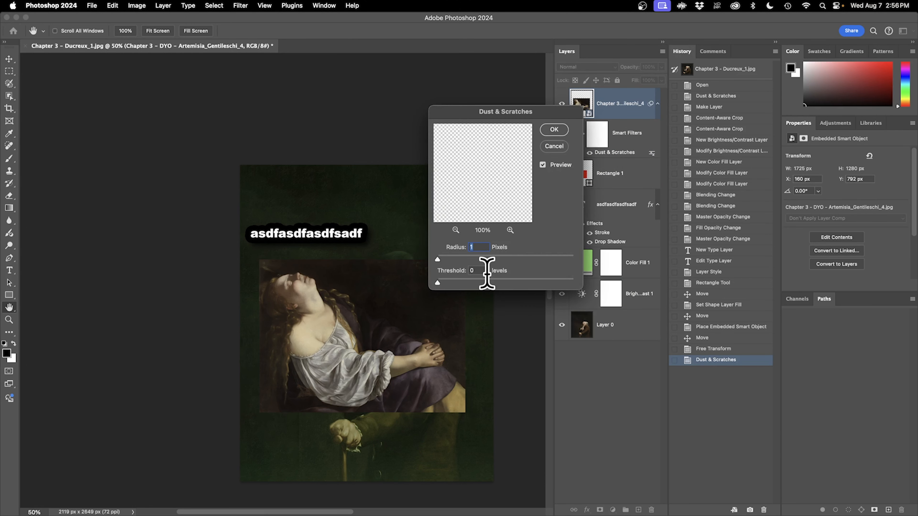
{"action": "type", "text": "5"}
{"action": "key", "text": "Return"}
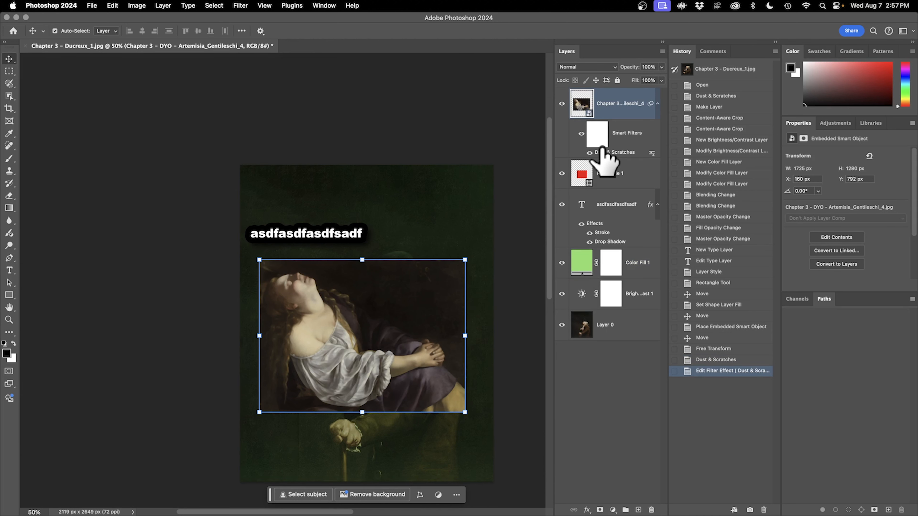
{"action": "double_click", "coordinate": [614, 154]}
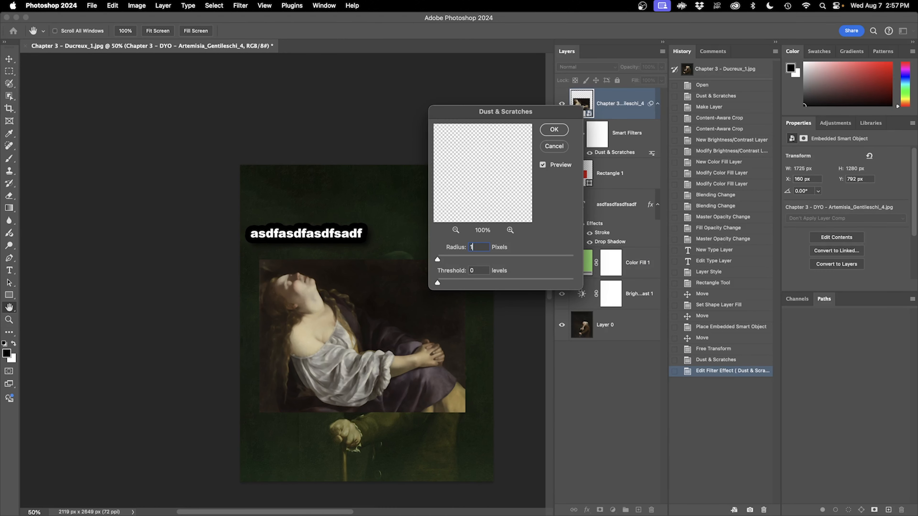
{"action": "left_click", "coordinate": [554, 130]}
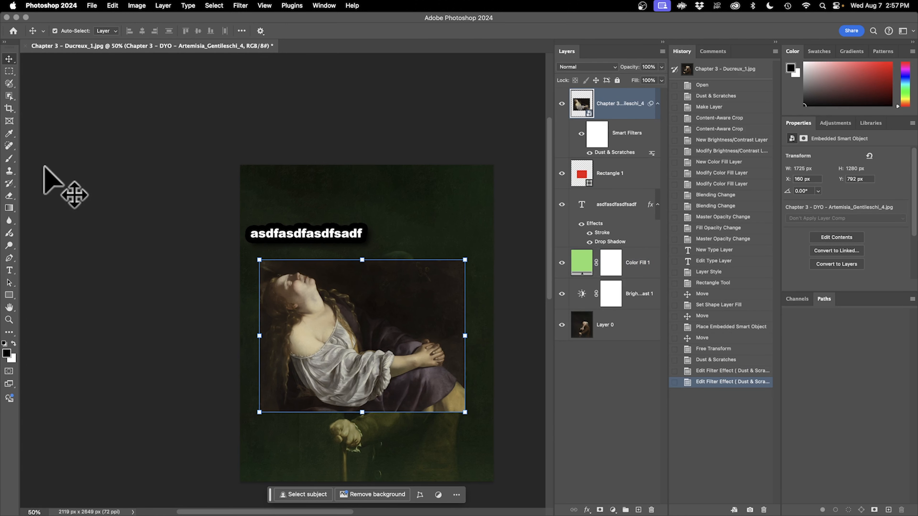
- Try to retouch the placed painting with the Spot Healing Brush, declining to rasterize the smart object
{"action": "key", "text": "b"}
{"action": "left_click", "coordinate": [8, 145]}
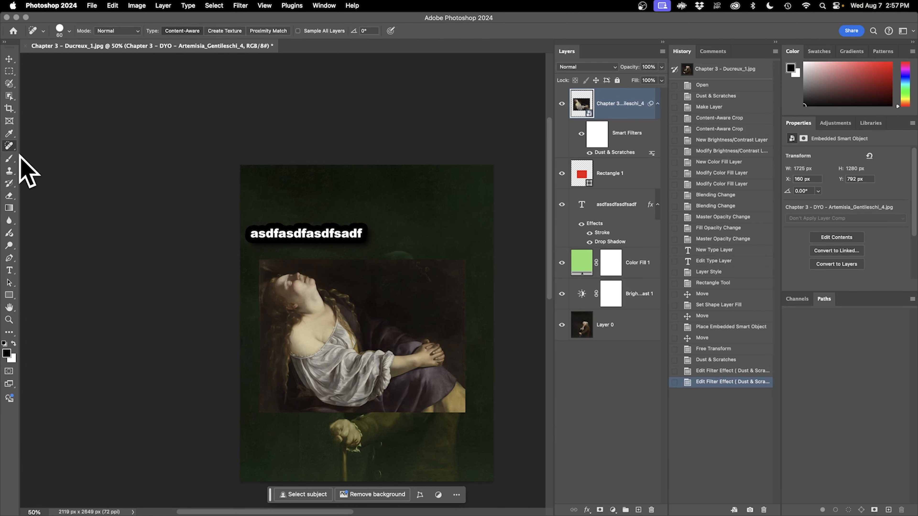
{"action": "left_click", "coordinate": [349, 315]}
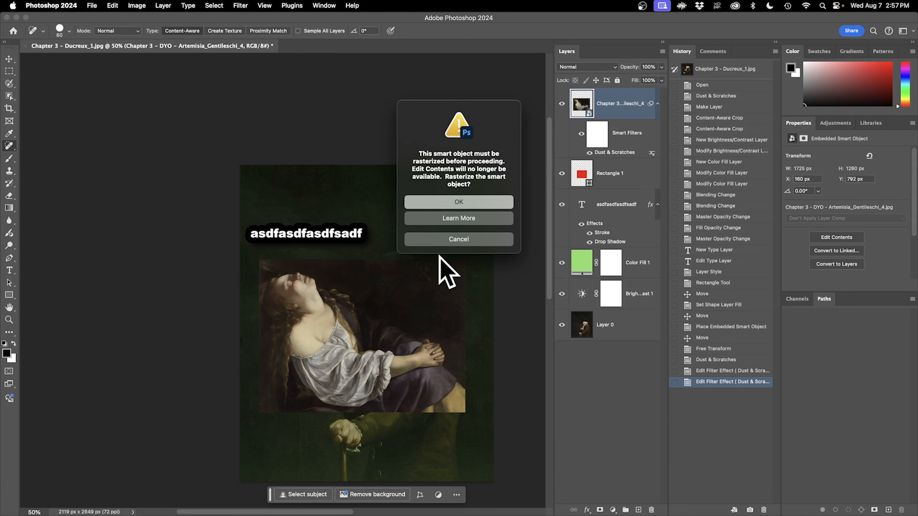
{"action": "left_click", "coordinate": [481, 239]}
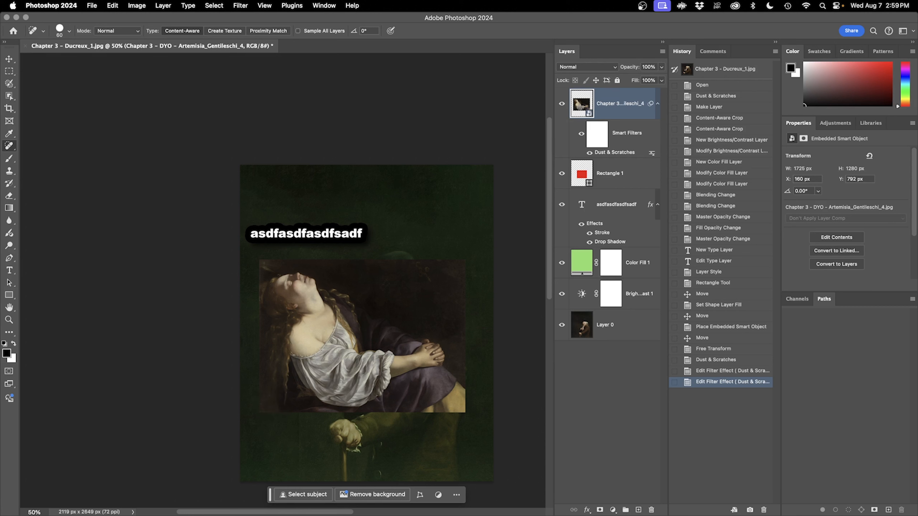
{"action": "left_click", "coordinate": [164, 372]}
{"action": "left_click", "coordinate": [454, 238]}
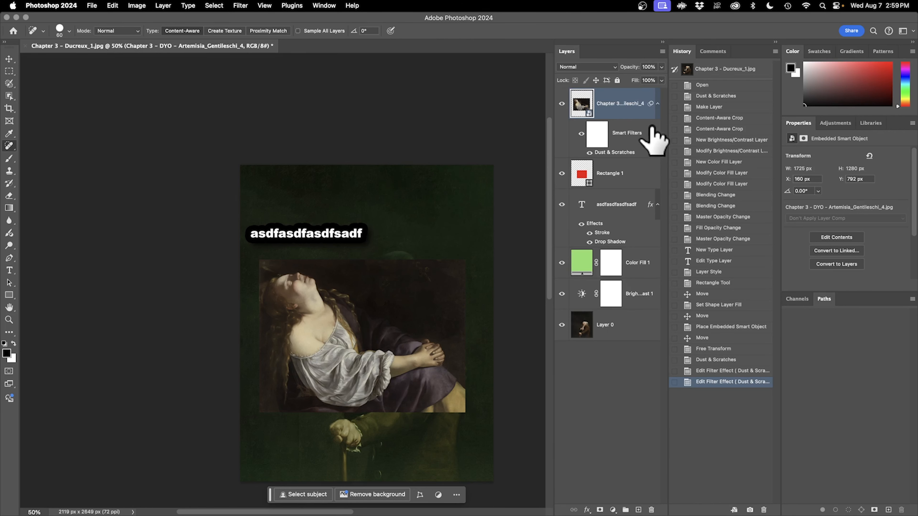
- Collapse the painting layer's smart filters list and the text layer's effects list
{"action": "left_click", "coordinate": [657, 104]}
{"action": "left_click", "coordinate": [657, 104]}
{"action": "left_click", "coordinate": [658, 104]}
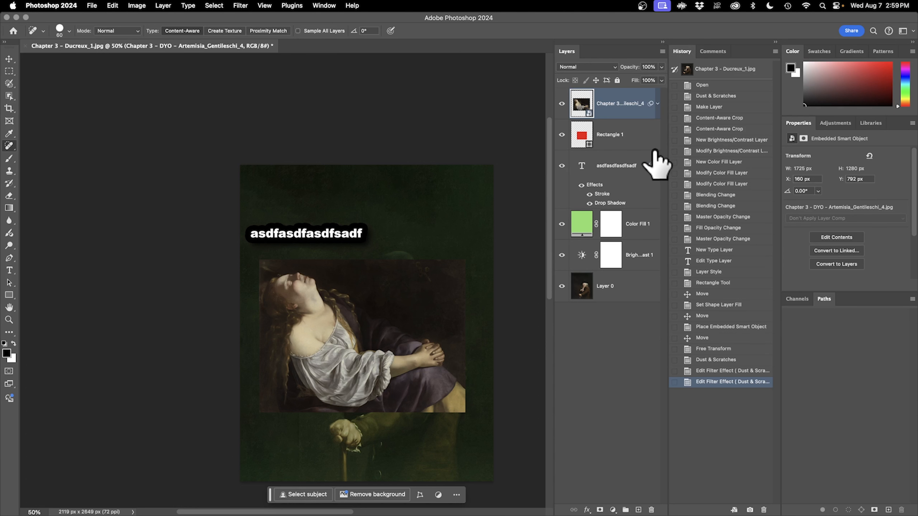
{"action": "left_click", "coordinate": [658, 166]}
{"action": "left_click", "coordinate": [657, 167]}
{"action": "left_click", "coordinate": [658, 167]}
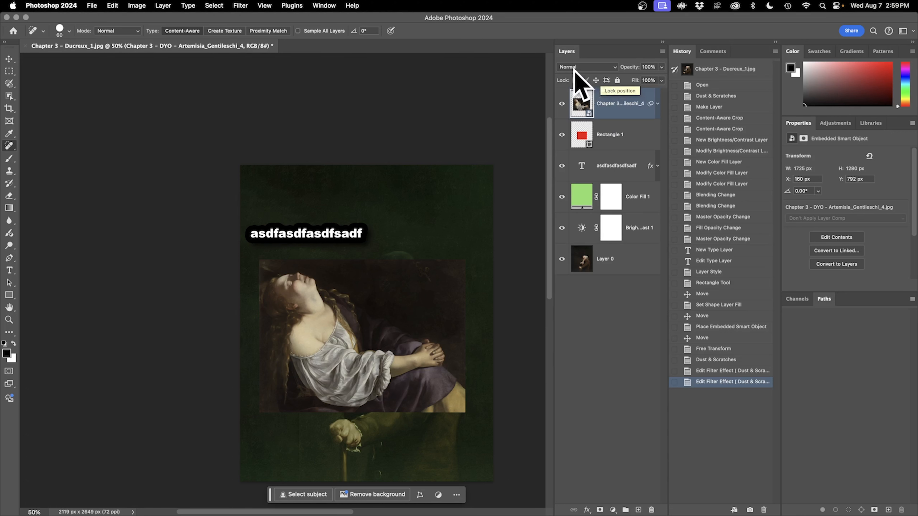
{"action": "left_click", "coordinate": [615, 67]}
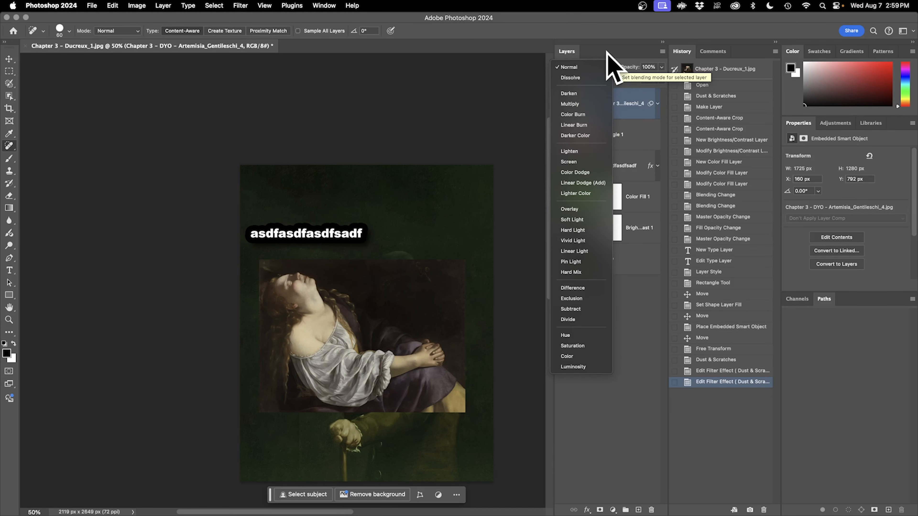
{"action": "left_click", "coordinate": [609, 68]}
{"action": "left_click", "coordinate": [662, 52]}
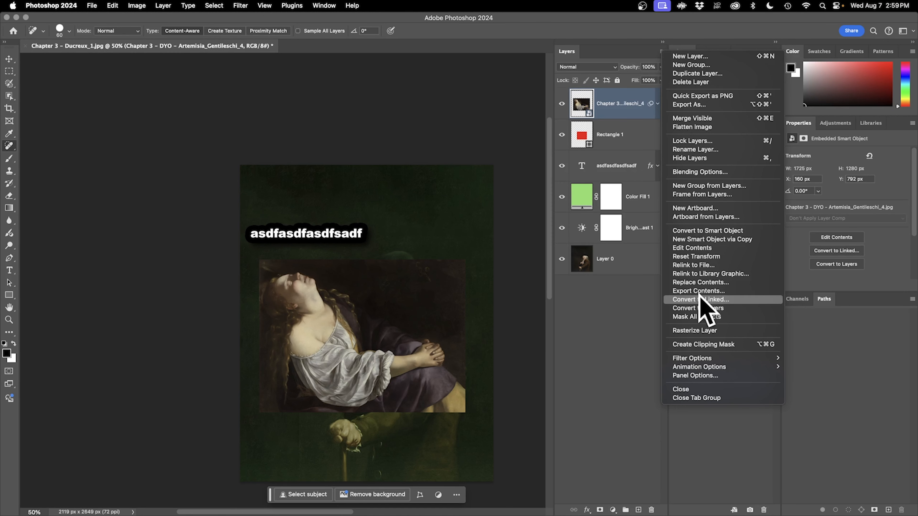
{"action": "left_click", "coordinate": [614, 346]}
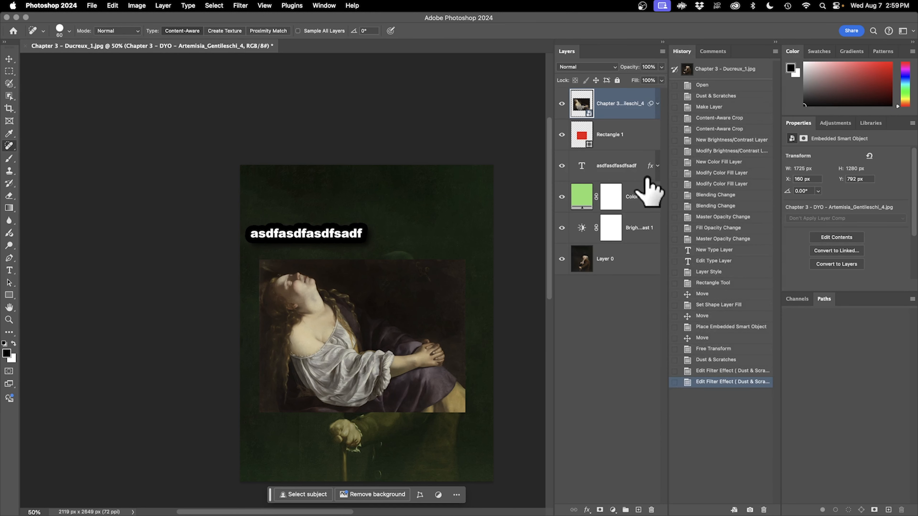
- Hide and show the placed painting layer twice to compare the poster with and without it
{"action": "left_click", "coordinate": [562, 104]}
{"action": "left_click", "coordinate": [562, 104]}
{"action": "left_click", "coordinate": [562, 105]}
{"action": "left_click", "coordinate": [562, 105]}
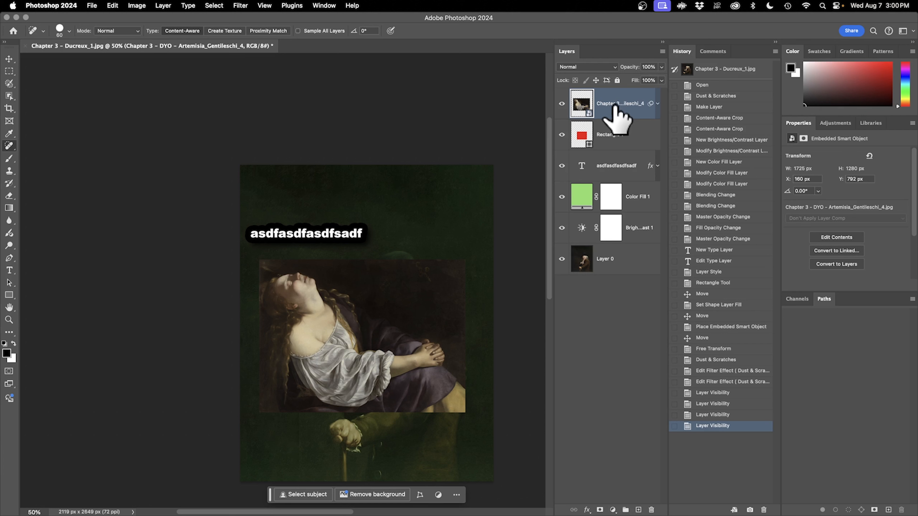
{"action": "right_click", "coordinate": [578, 105]}
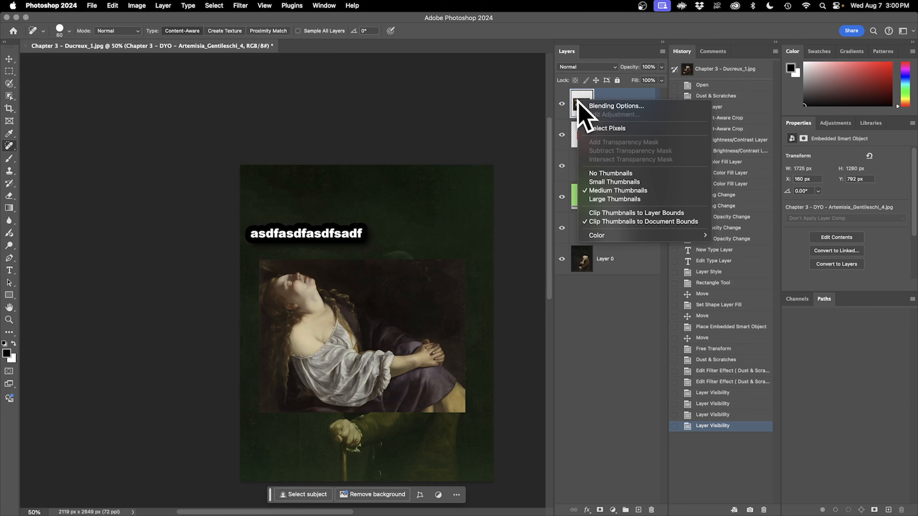
{"action": "left_click", "coordinate": [617, 94]}
{"action": "right_click", "coordinate": [625, 107]}
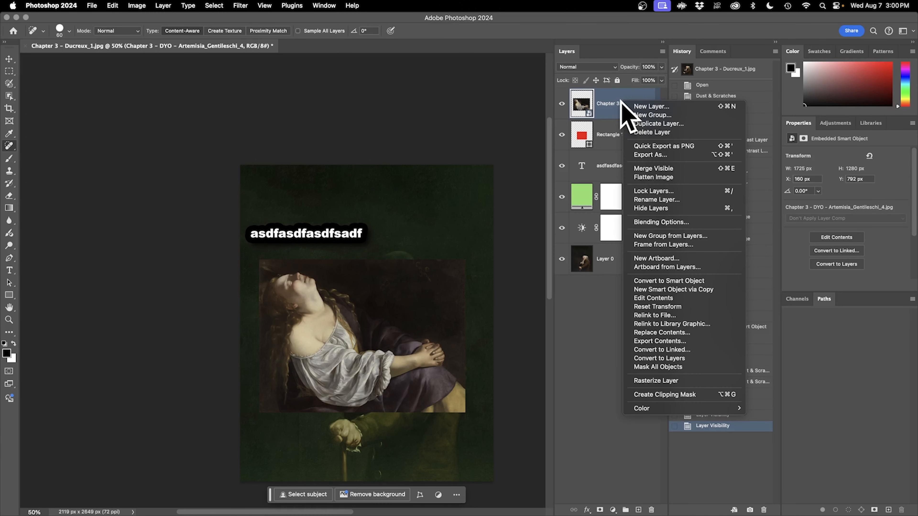
{"action": "left_click", "coordinate": [665, 55]}
{"action": "left_click", "coordinate": [663, 53]}
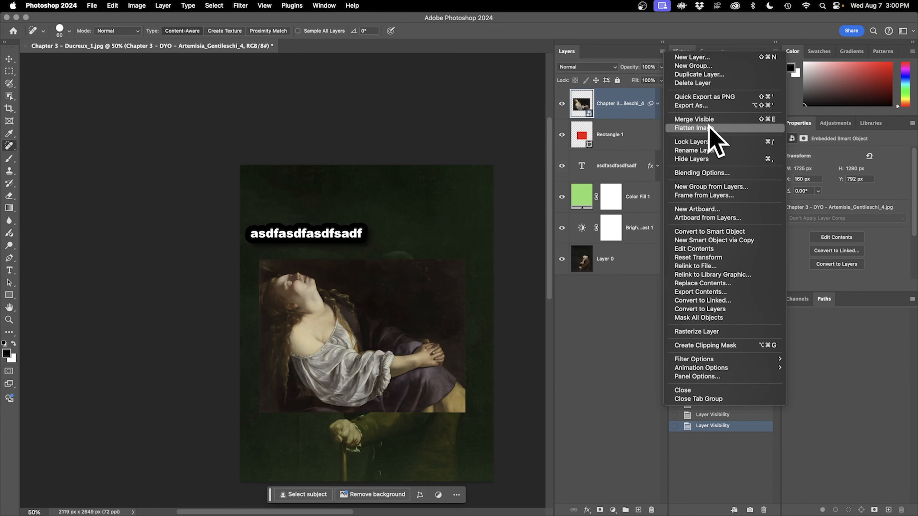
{"action": "left_click", "coordinate": [605, 354]}
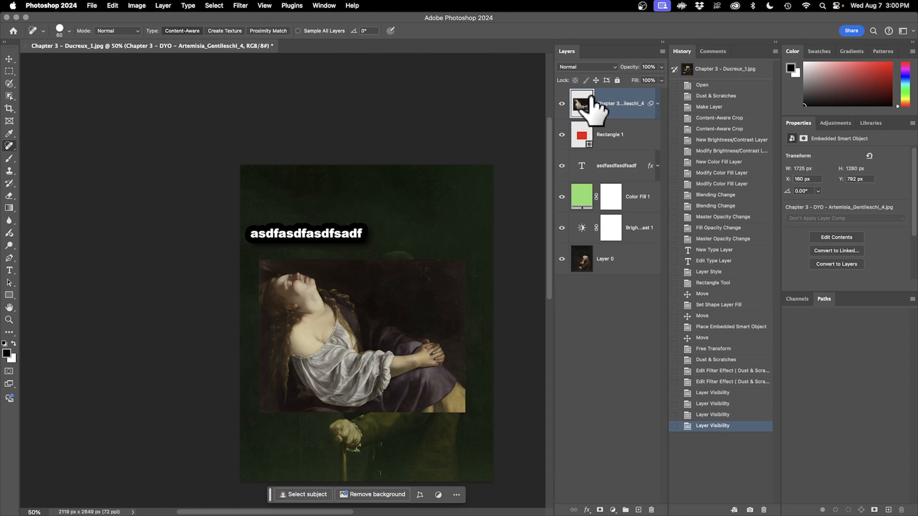
- Add a layer mask to the placed painting and try a diagonal Spot Healing Brush stroke on it with black as foreground colour
{"action": "left_click", "coordinate": [601, 510]}
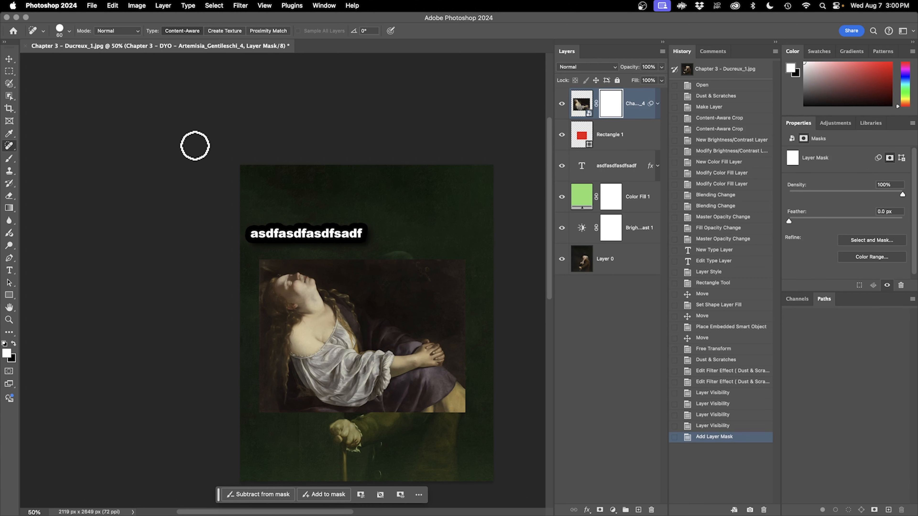
{"action": "left_click", "coordinate": [13, 343]}
{"action": "mouse_move", "coordinate": [276, 268]}
{"action": "left_mouse_down"}
{"action": "mouse_move", "coordinate": [293, 304]}
{"action": "mouse_move", "coordinate": [384, 386]}
{"action": "left_mouse_up"}
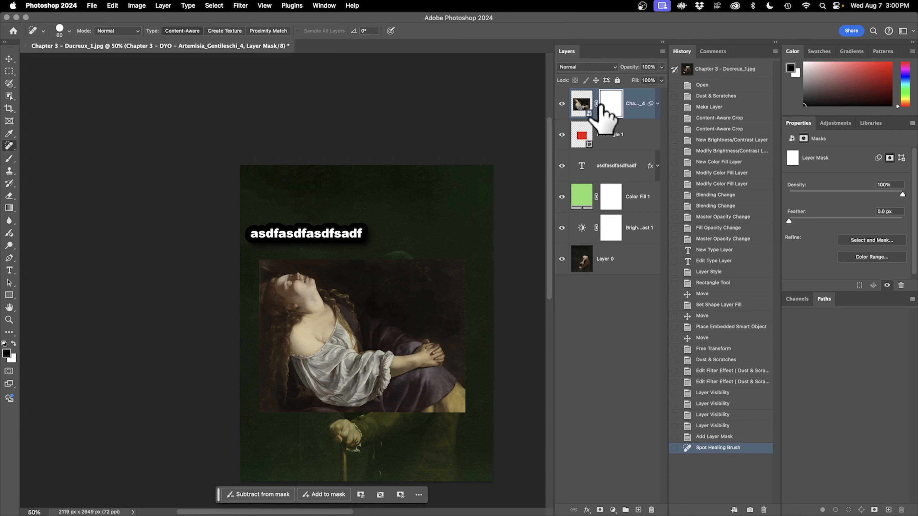
- Paint a diagonal black stroke across the painting's layer mask with a soft brush of about 146 px, from the head to the lap
{"action": "left_click", "coordinate": [10, 158]}
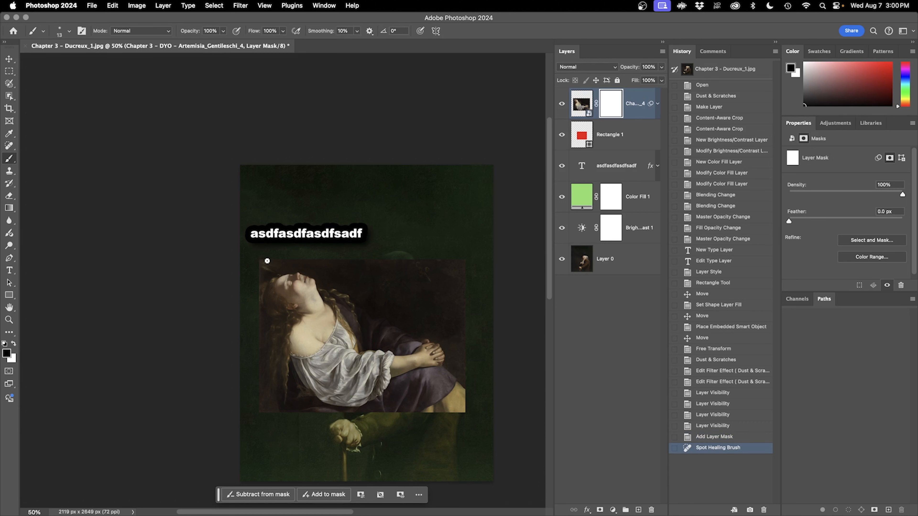
{"action": "right_click", "coordinate": [316, 290]}
{"action": "left_click", "coordinate": [404, 312]}
{"action": "left_click_drag", "start_coordinate": [271, 267], "coordinate": [420, 395]}
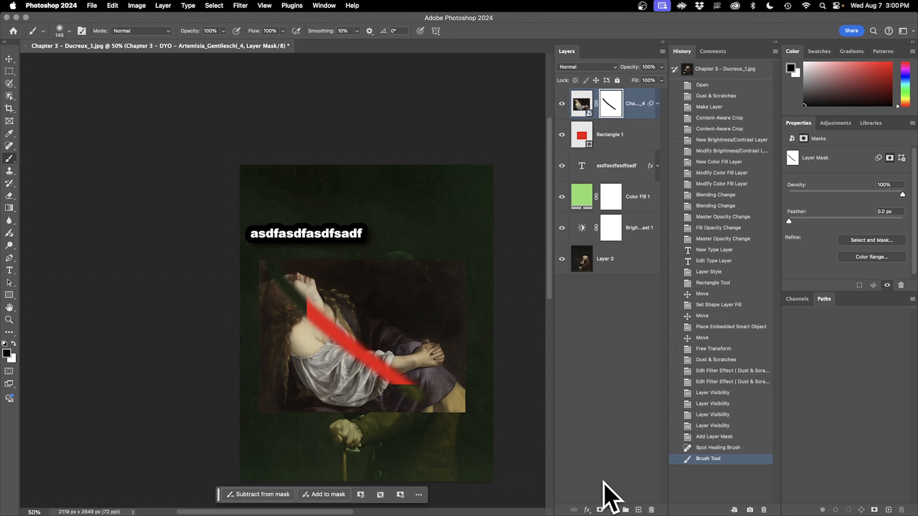
- Add a vector mask to the placed painting and make its layer mask active again
{"action": "left_click", "coordinate": [600, 510]}
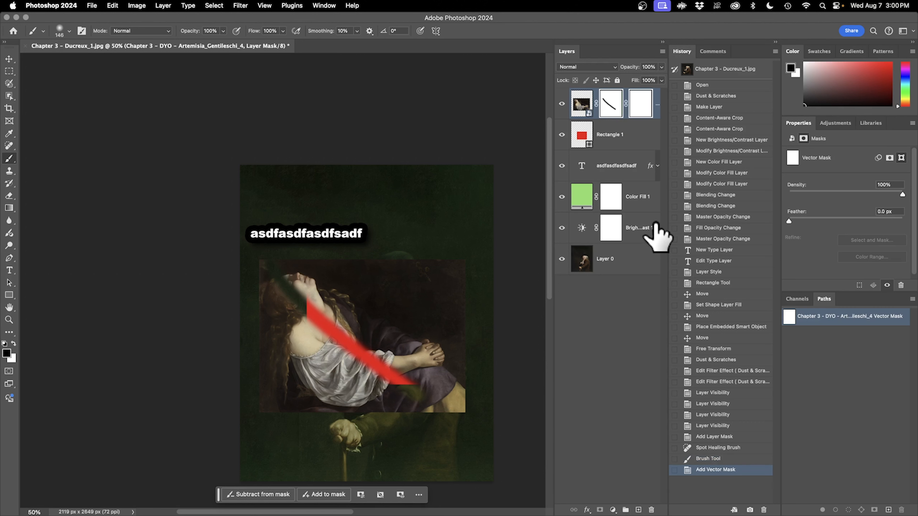
{"action": "left_click", "coordinate": [618, 108]}
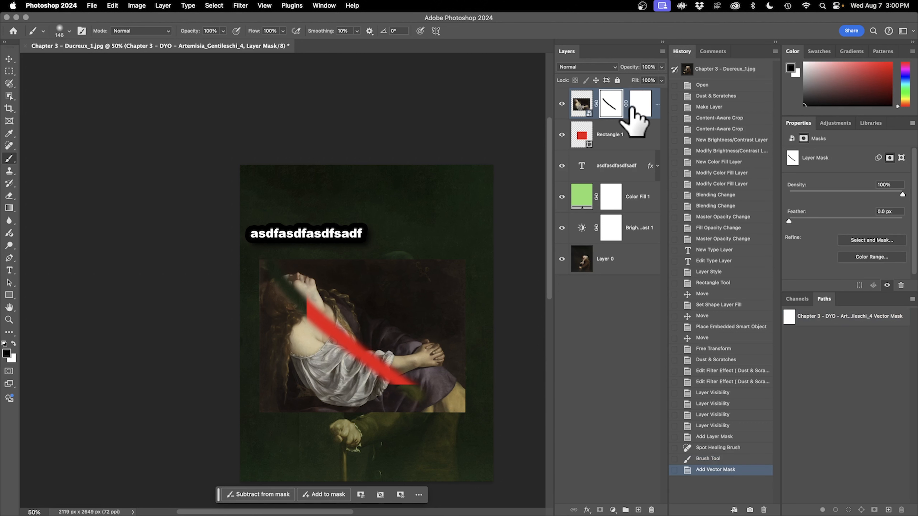
- Delete both the vector mask and the layer mask from the placed painting layer
{"action": "left_click", "coordinate": [637, 106]}
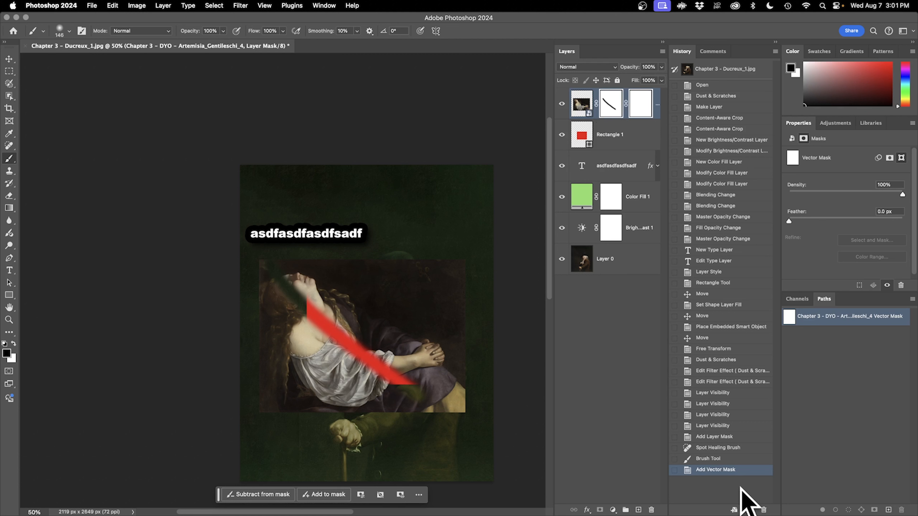
{"action": "key", "text": "super+z"}
{"action": "left_click", "coordinate": [734, 469]}
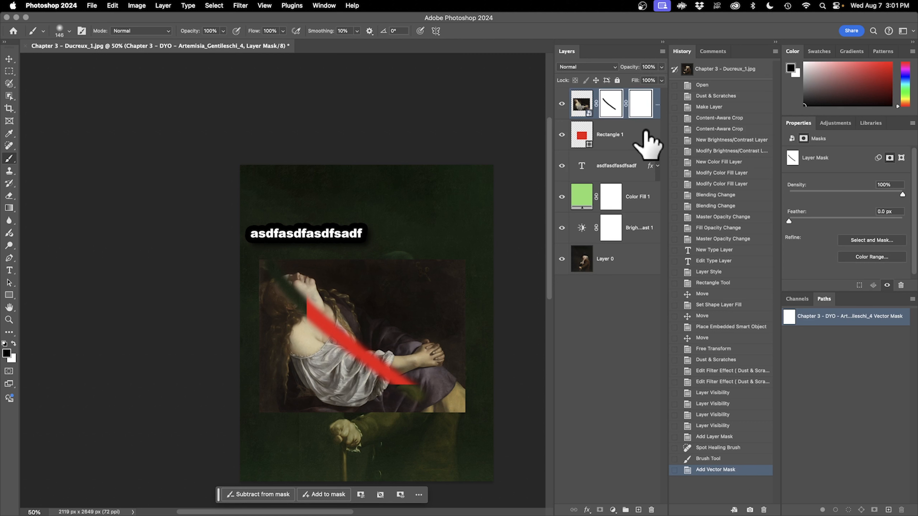
{"action": "right_click", "coordinate": [641, 108]}
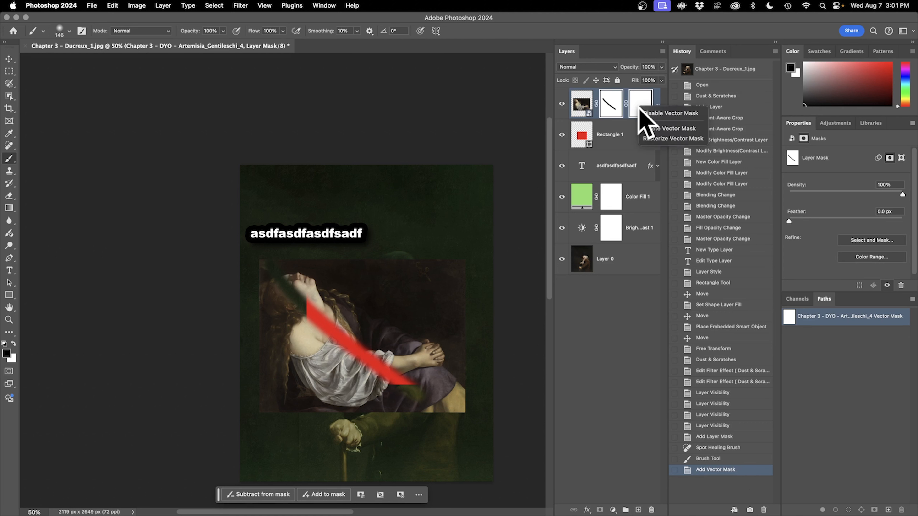
{"action": "left_click", "coordinate": [699, 129]}
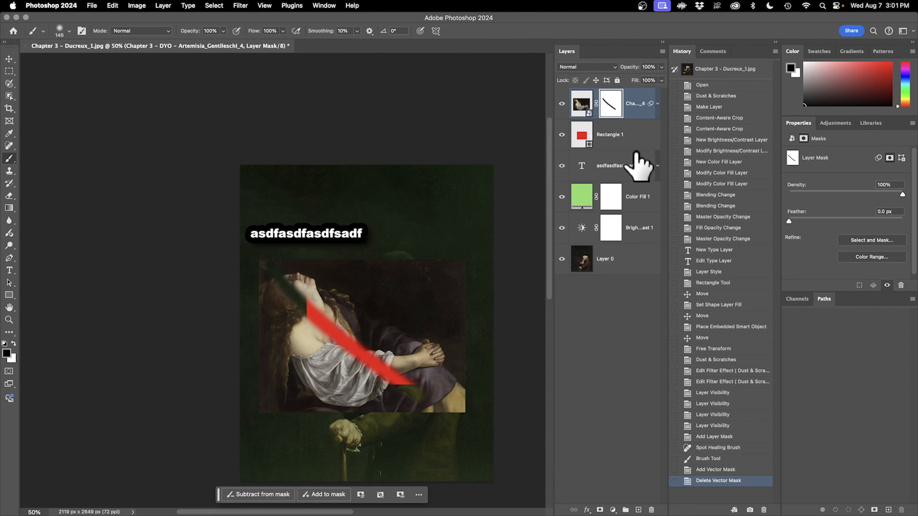
{"action": "right_click", "coordinate": [614, 100]}
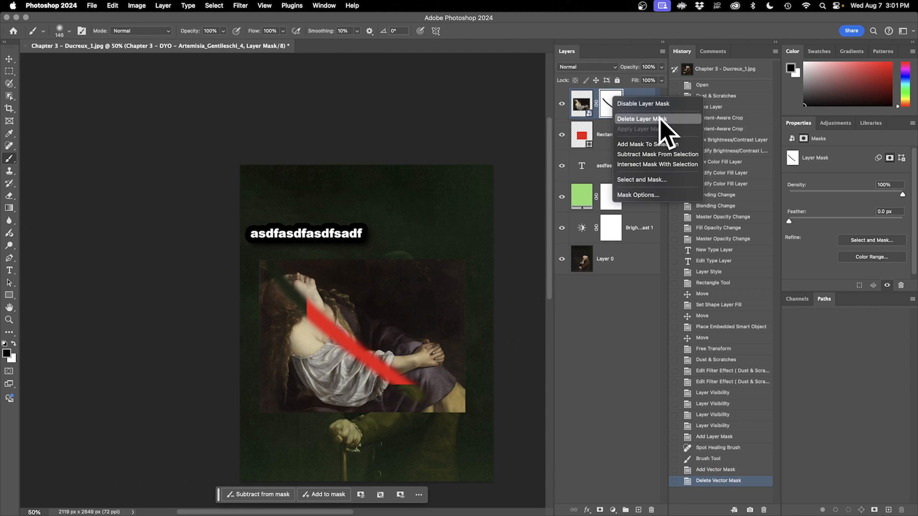
{"action": "left_click", "coordinate": [659, 119]}
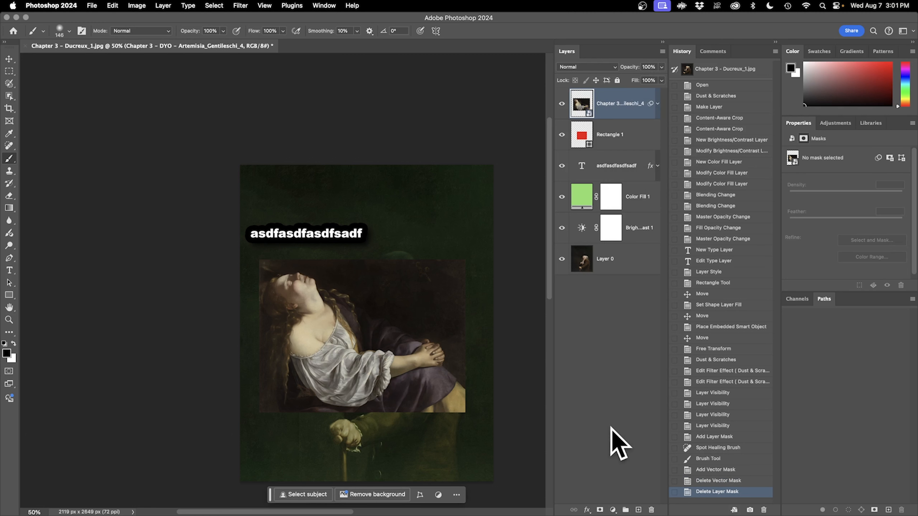
- Add a new layer mask to the placed painting and paint a diagonal black stroke on it from the neck to the hands
{"action": "left_click", "coordinate": [602, 510]}
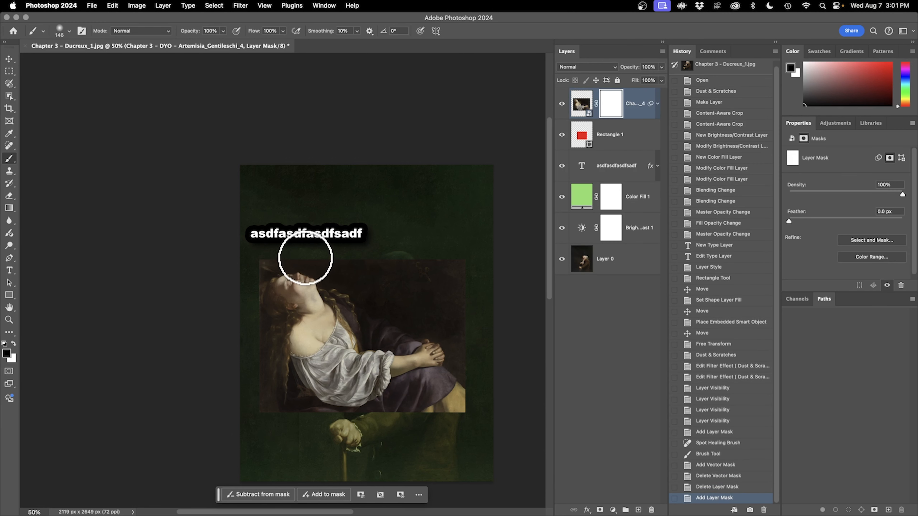
{"action": "left_click_drag", "start_coordinate": [327, 294], "coordinate": [426, 370]}
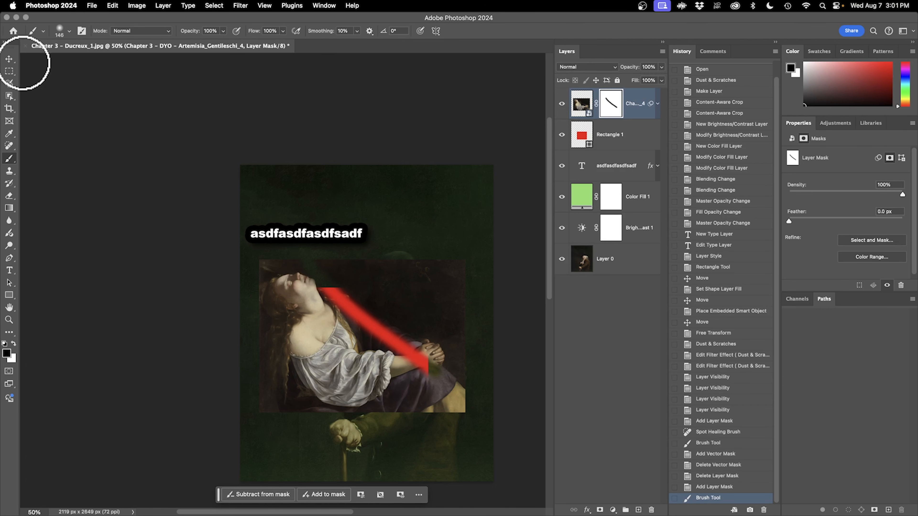
- Select the painting's image instead of its mask and move it slightly left and up to about X 91 px, Y 758 px
{"action": "left_click", "coordinate": [12, 59]}
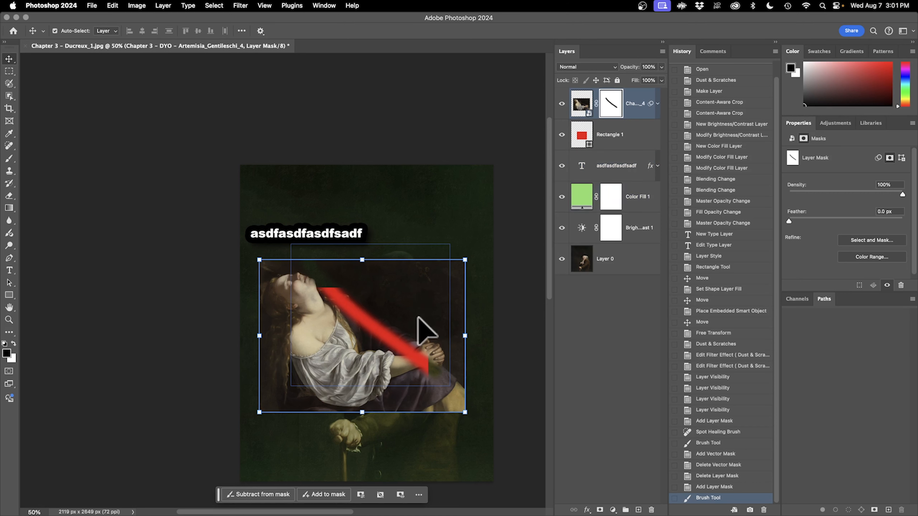
{"action": "left_click", "coordinate": [581, 104]}
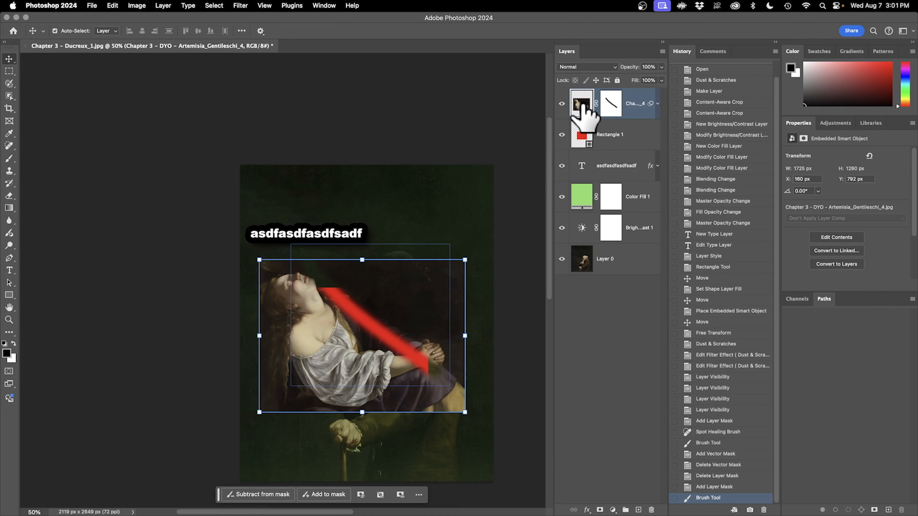
{"action": "left_click_drag", "start_coordinate": [342, 381], "coordinate": [358, 340]}
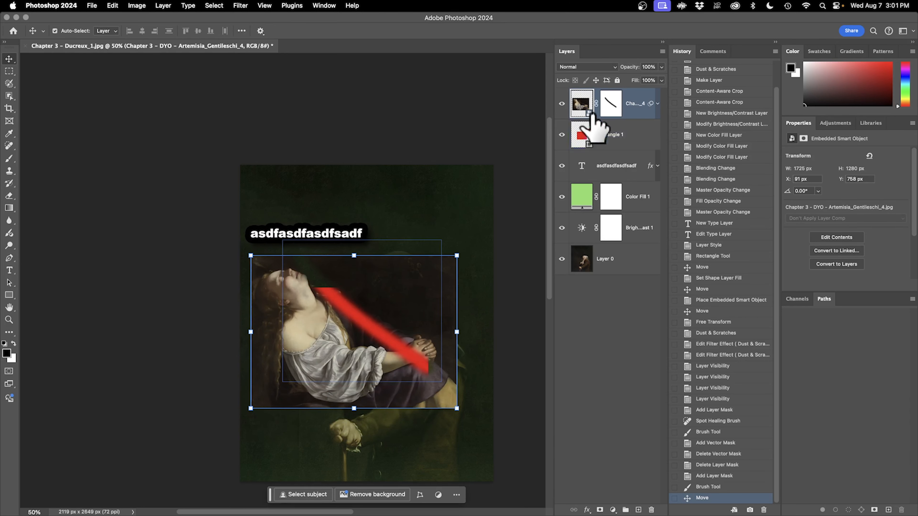
- Unlink the layer mask from the placed painting, then move the image and the mask independently of each other
{"action": "left_click", "coordinate": [597, 105]}
{"action": "left_click_drag", "start_coordinate": [336, 356], "coordinate": [330, 376]}
{"action": "left_click", "coordinate": [618, 108]}
{"action": "left_click_drag", "start_coordinate": [389, 301], "coordinate": [349, 311]}
{"action": "left_click", "coordinate": [612, 108]}
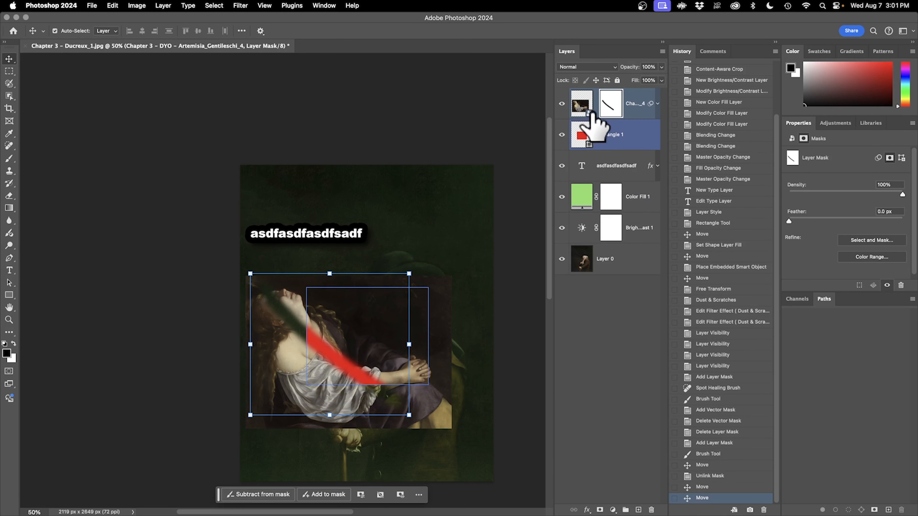
- Relink the painting with its layer mask and move both together up and right to about X 290 px, Y 685 px
{"action": "left_click", "coordinate": [581, 107]}
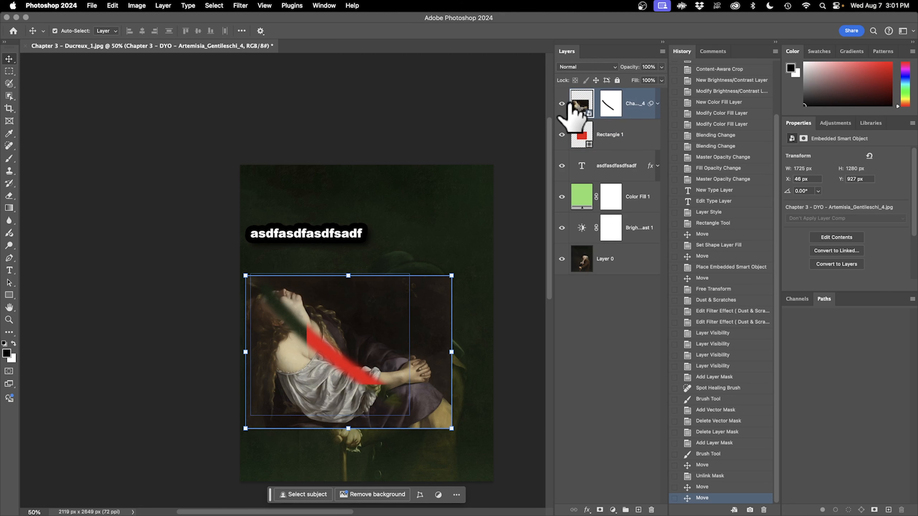
{"action": "left_click", "coordinate": [608, 105]}
{"action": "left_click", "coordinate": [582, 106]}
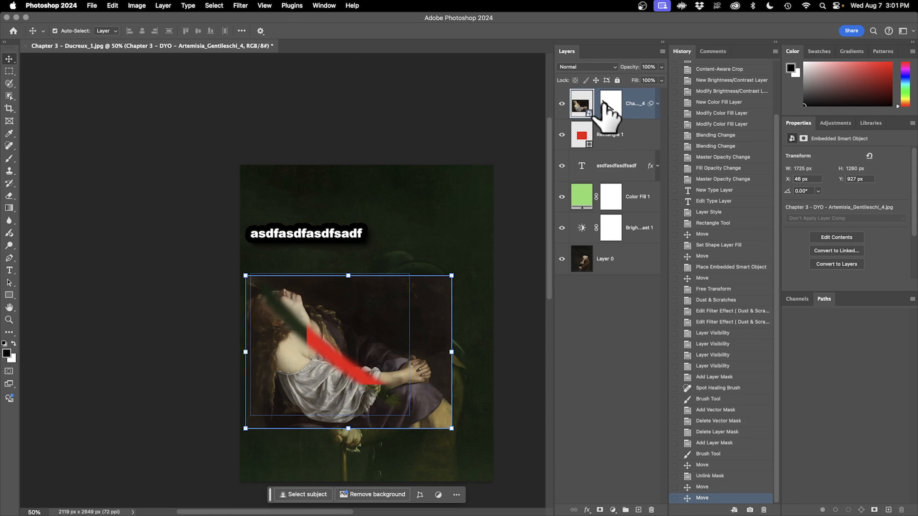
{"action": "left_click", "coordinate": [609, 108]}
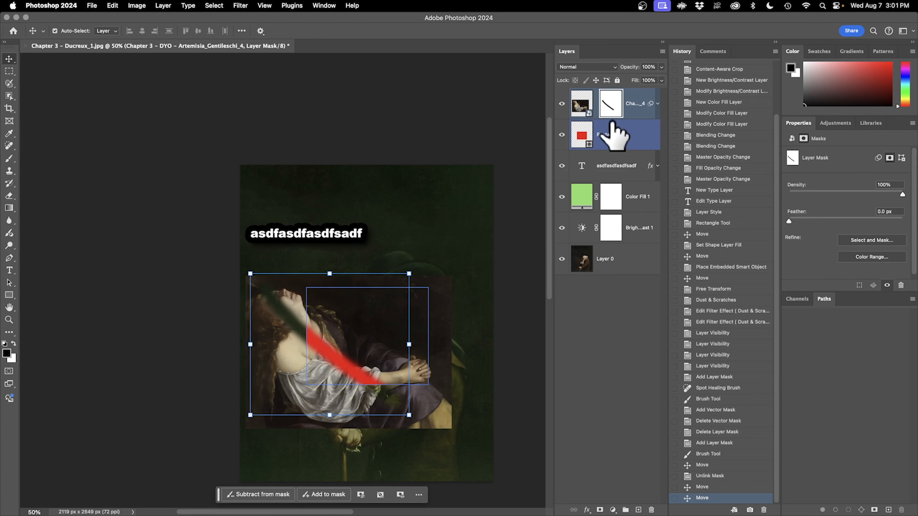
{"action": "left_click", "coordinate": [596, 105]}
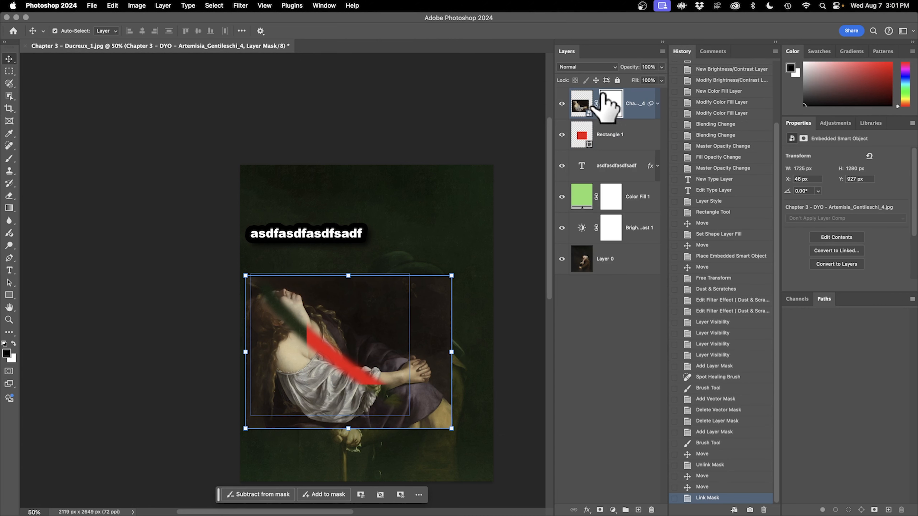
{"action": "left_click_drag", "start_coordinate": [366, 355], "coordinate": [395, 327]}
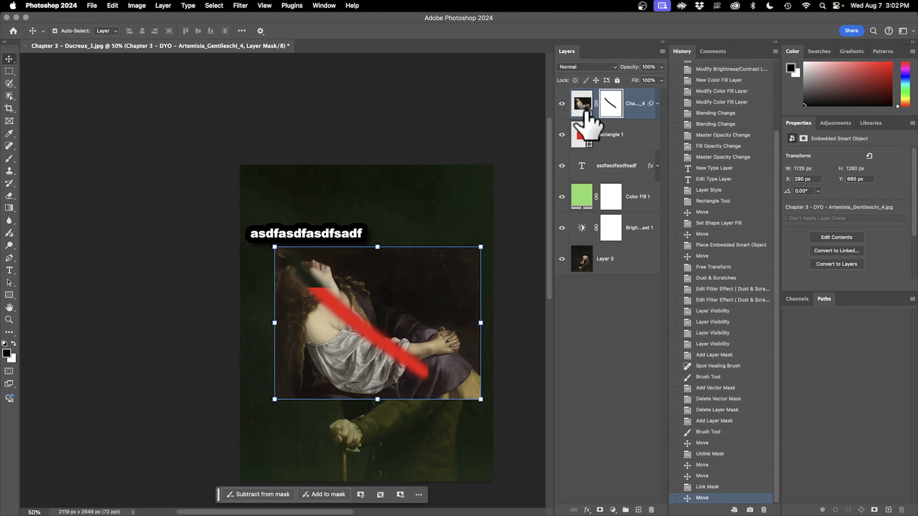
- Hide and show the placed painting layer, then lock the layer completely
{"action": "left_click", "coordinate": [562, 104]}
{"action": "left_click", "coordinate": [562, 103]}
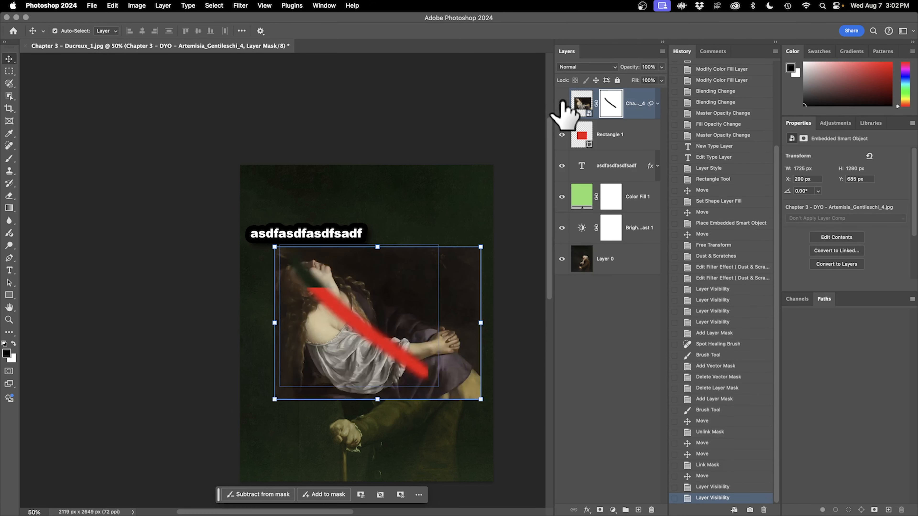
{"action": "left_click", "coordinate": [617, 80]}
- Try dragging over the locked painting, moving the red rectangle to X 644 px, Y 374 px and shifting the Color Fill 1 layer
{"action": "left_click_drag", "start_coordinate": [391, 304], "coordinate": [434, 282]}
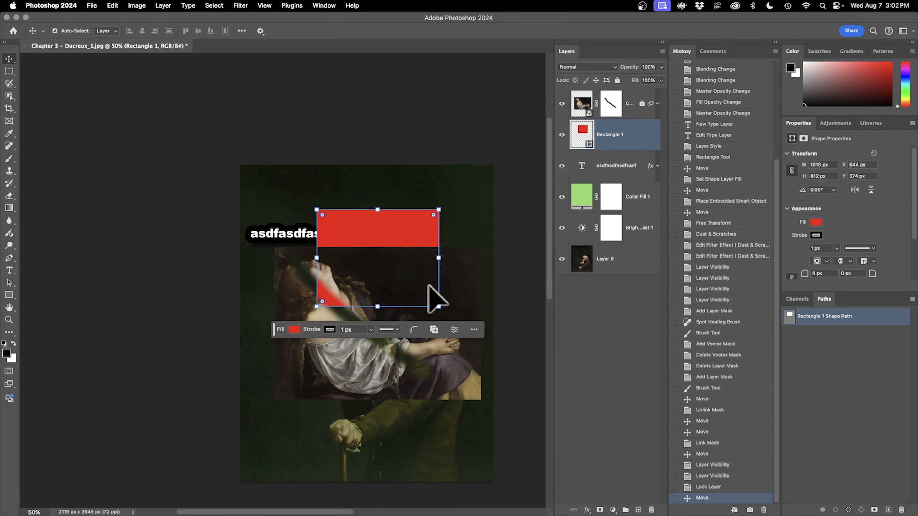
{"action": "left_click_drag", "start_coordinate": [427, 386], "coordinate": [478, 282]}
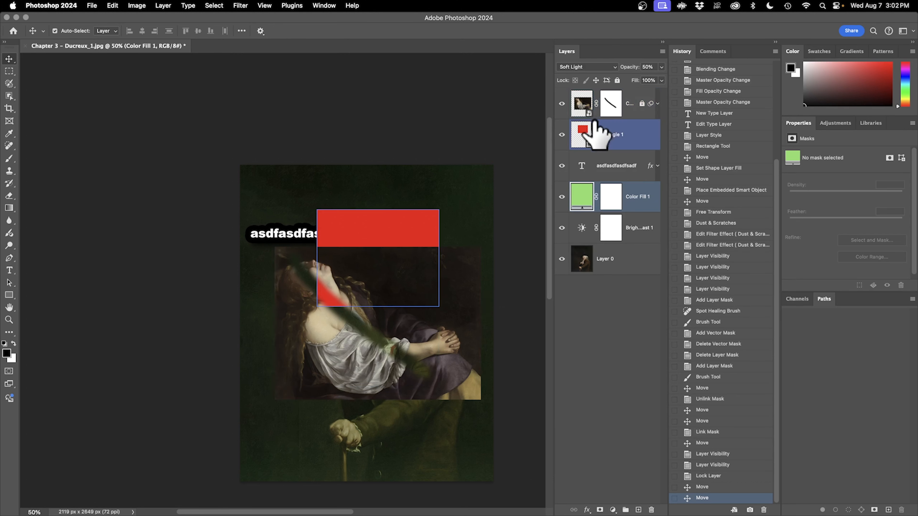
- Lock the Color Fill 1 layer completely, unlock it again and reselect the placed painting layer
{"action": "left_click", "coordinate": [617, 80]}
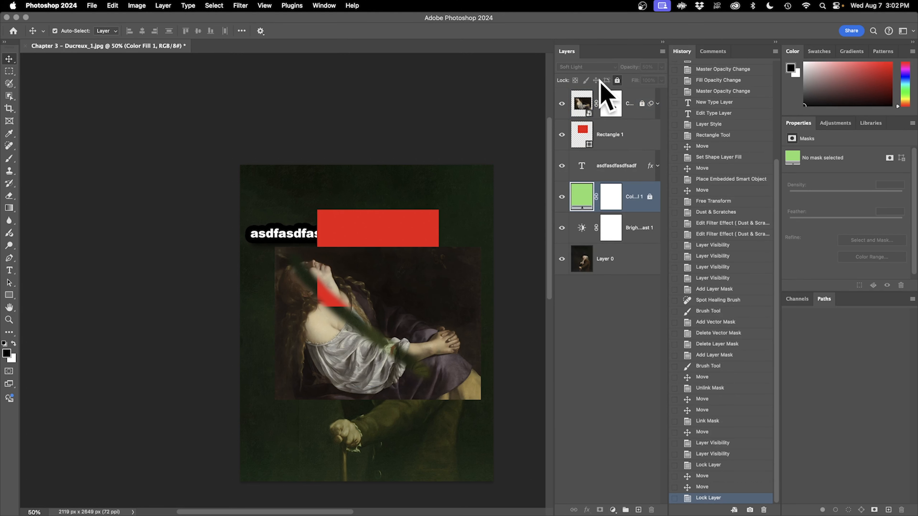
{"action": "left_click", "coordinate": [617, 81]}
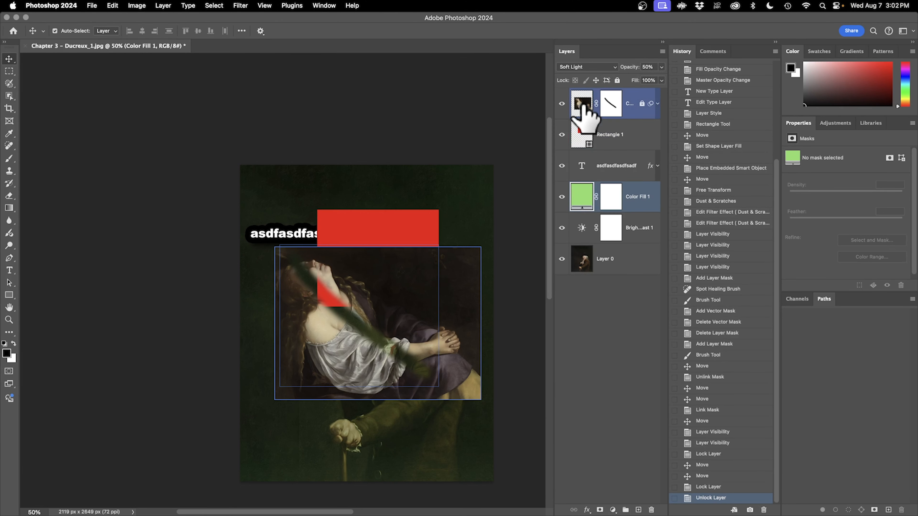
{"action": "left_click", "coordinate": [582, 105]}
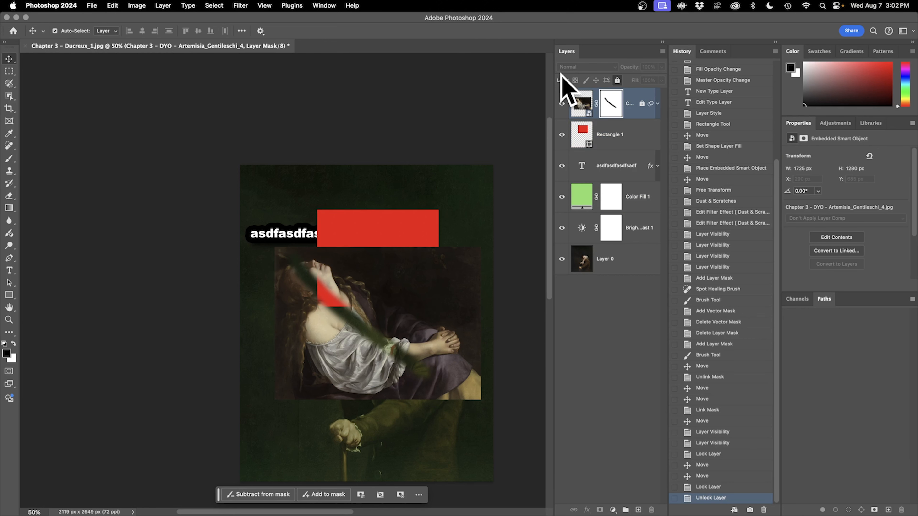
{"action": "left_click", "coordinate": [583, 136]}
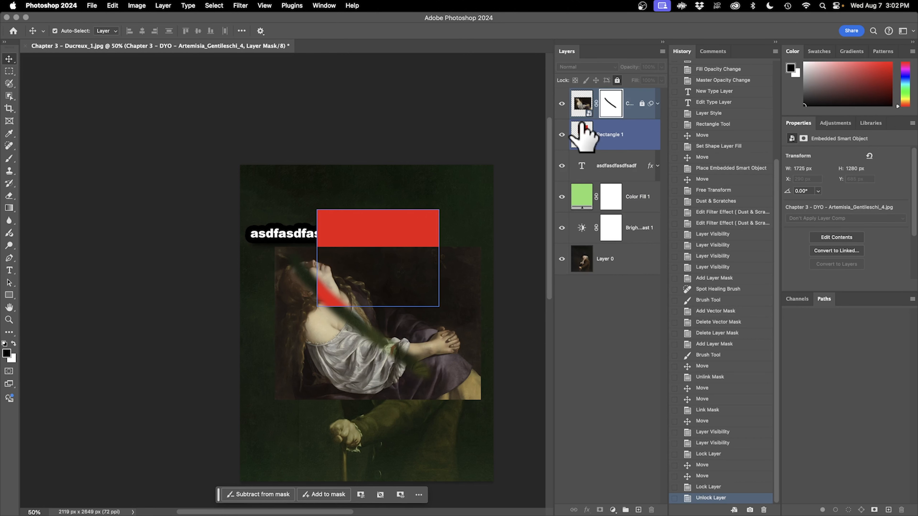
{"action": "left_click", "coordinate": [583, 164]}
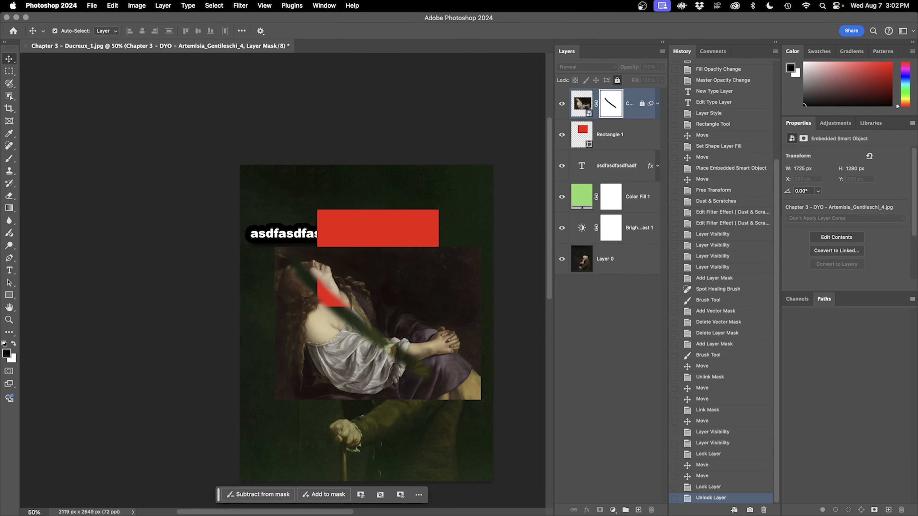
{"action": "key", "text": "ctrl+Up"}
{"action": "key", "text": "ctrl+Up"}
{"action": "left_click", "coordinate": [662, 52]}
{"action": "left_click", "coordinate": [665, 52]}
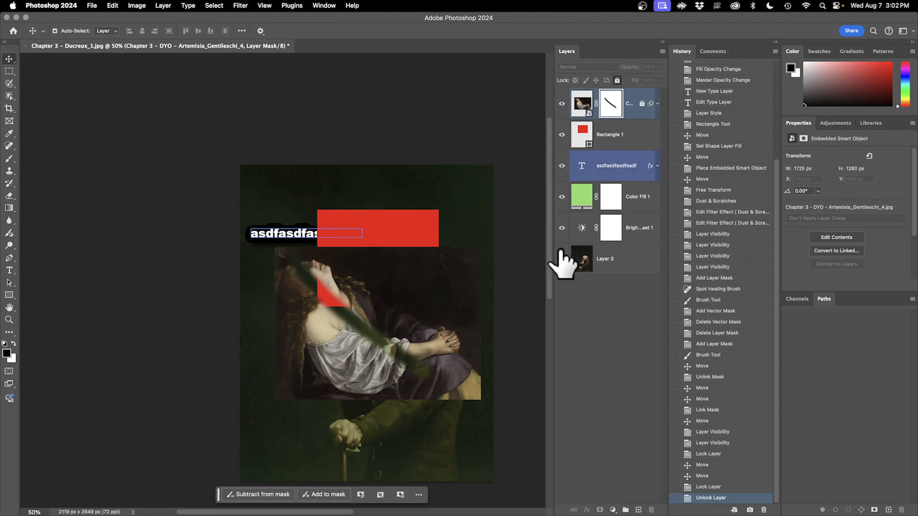
- With the Rectangular Marquee tool active, select the asdfasdfasdfsadf text layer and show the layer filter options
{"action": "left_click", "coordinate": [11, 71]}
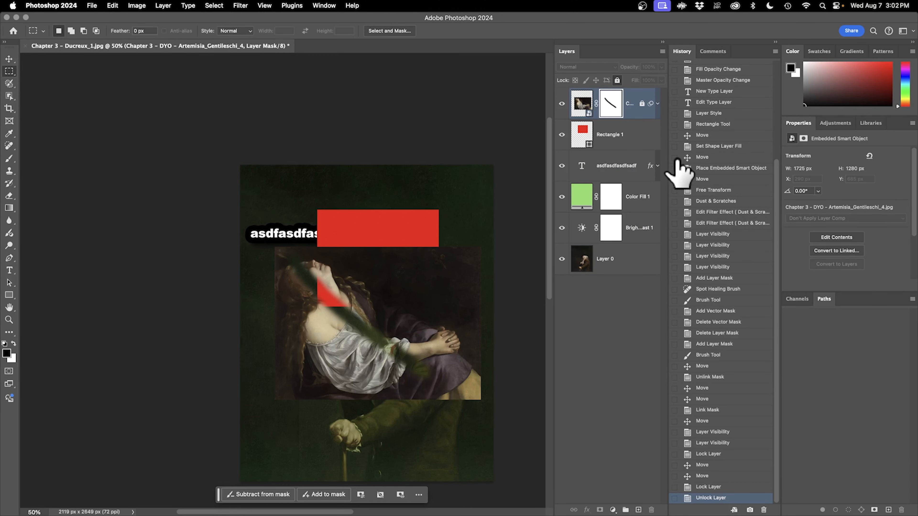
{"action": "left_click", "coordinate": [631, 131]}
{"action": "left_click", "coordinate": [619, 177]}
{"action": "left_click", "coordinate": [662, 51]}
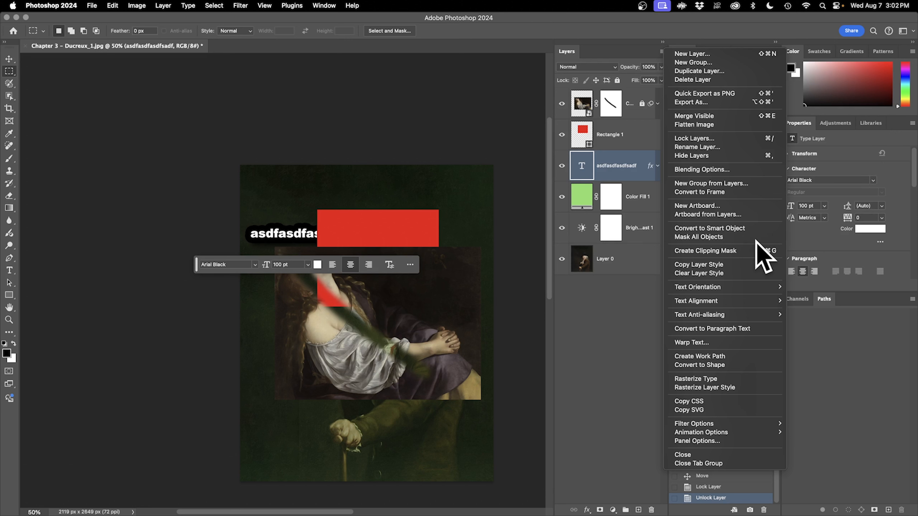
{"action": "mouse_move", "coordinate": [748, 425]}
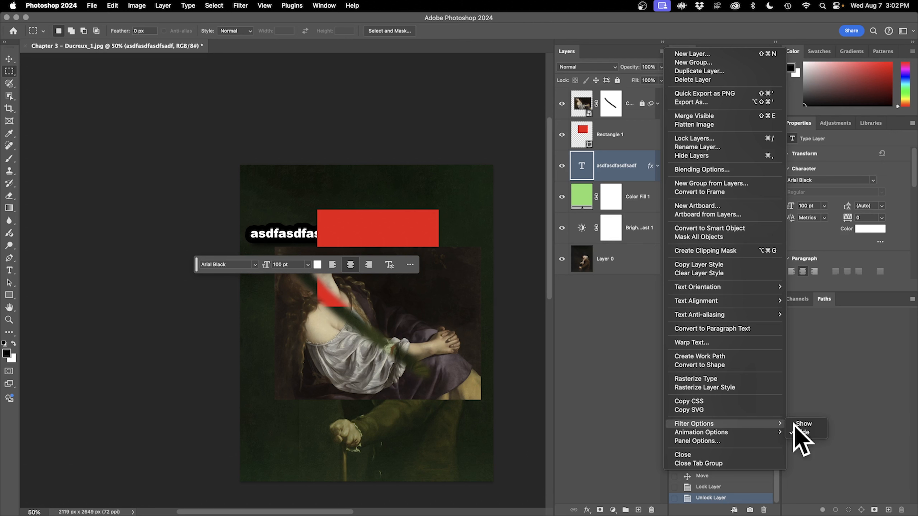
{"action": "left_click", "coordinate": [823, 426]}
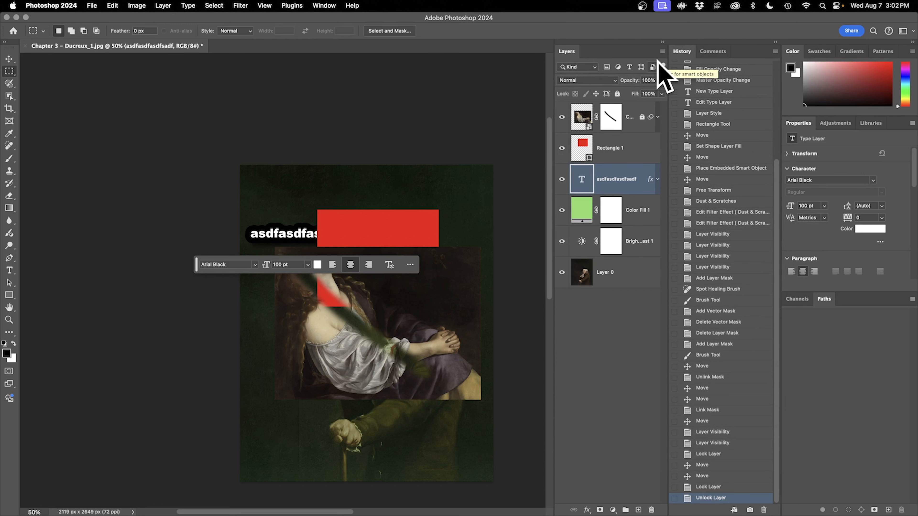
- Filter the layers by the Red colour label, then turn layer filtering off
{"action": "left_click", "coordinate": [594, 67]}
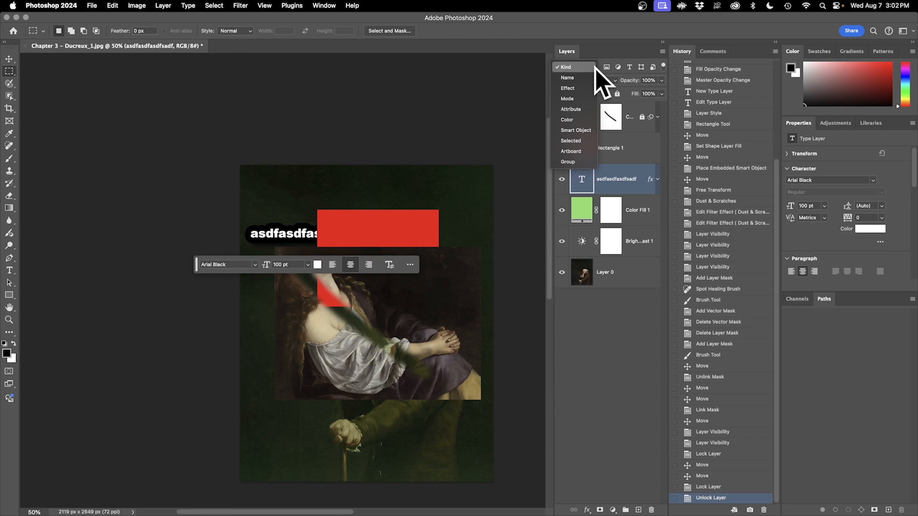
{"action": "left_click", "coordinate": [582, 120]}
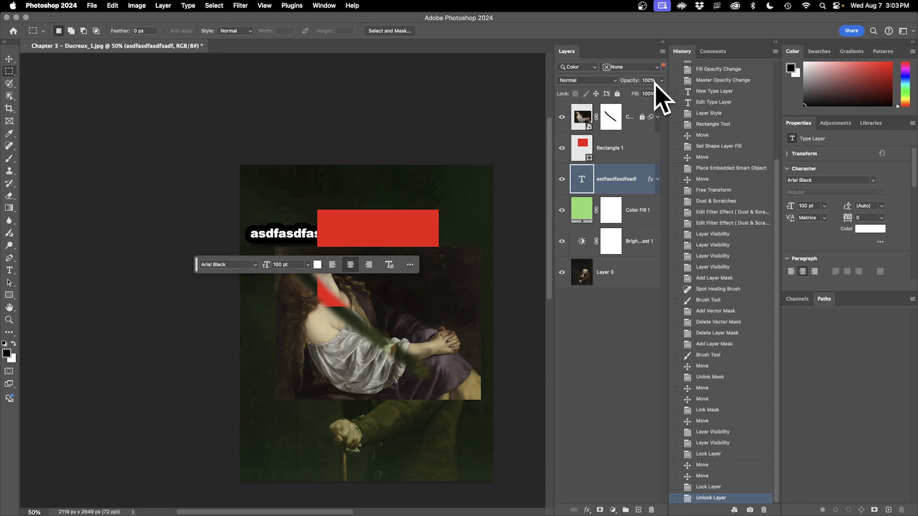
{"action": "left_click", "coordinate": [625, 67]}
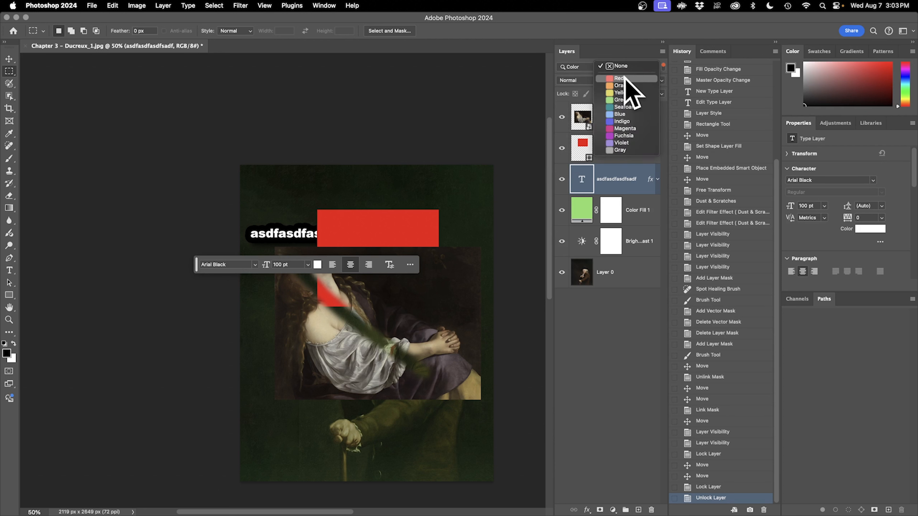
{"action": "left_click", "coordinate": [619, 78]}
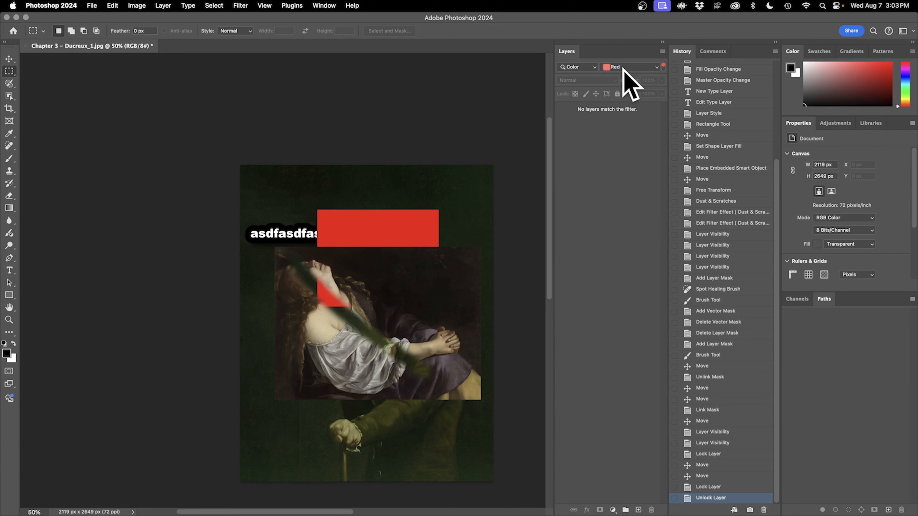
{"action": "left_click", "coordinate": [663, 66]}
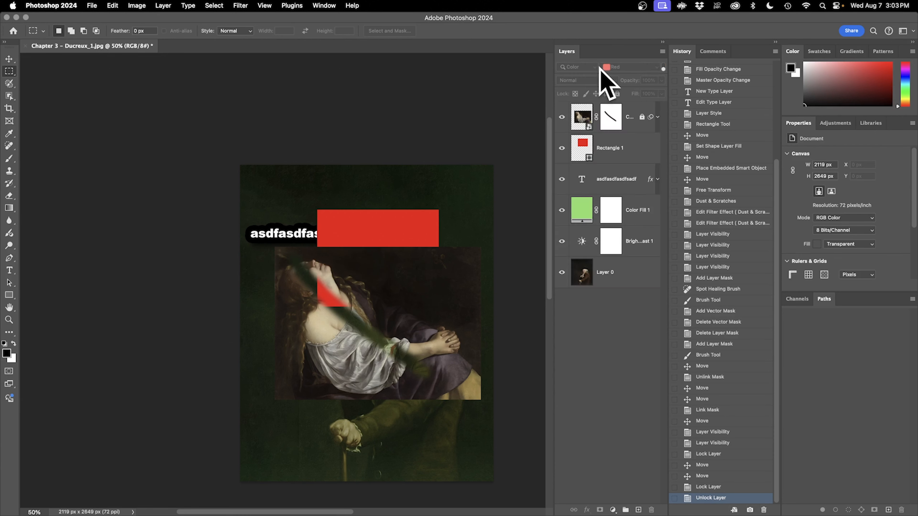
- Turn layer filtering back on and set the colour label filter to None
{"action": "left_click", "coordinate": [605, 180]}
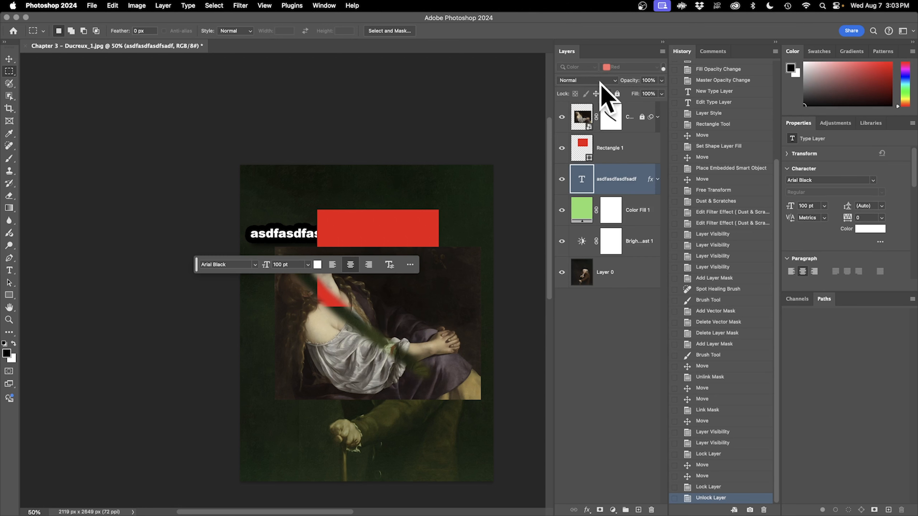
{"action": "left_click", "coordinate": [664, 67]}
{"action": "left_click", "coordinate": [629, 67]}
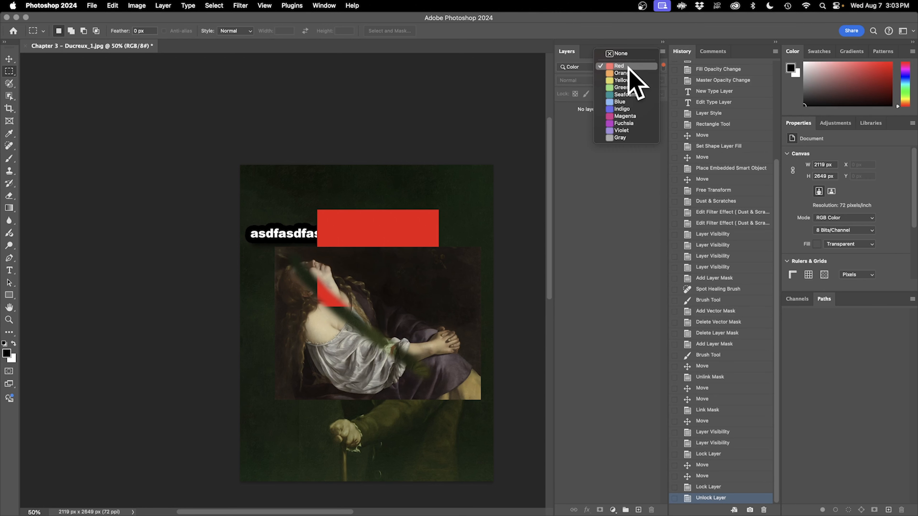
{"action": "left_click", "coordinate": [624, 58]}
- Switch the layer filter type to Smart Object, turn filtering off and set the type back to Kind
{"action": "left_click", "coordinate": [562, 66]}
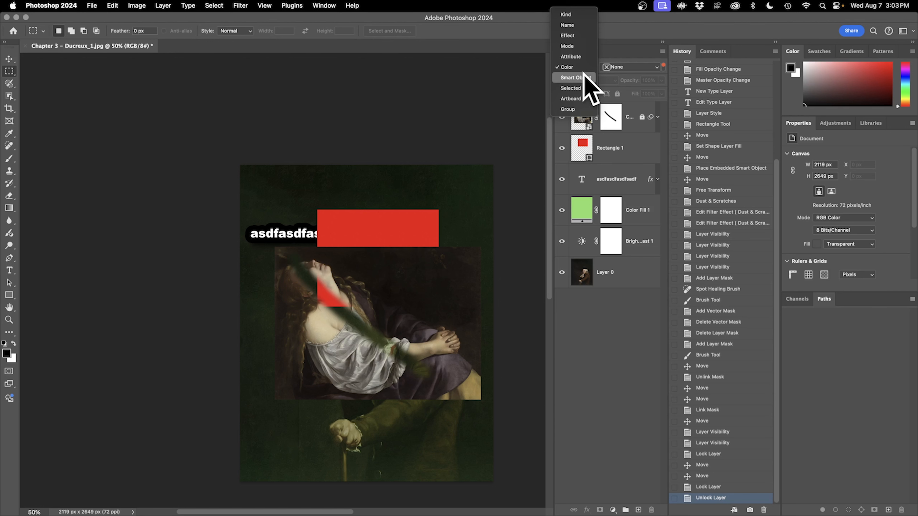
{"action": "left_click", "coordinate": [578, 77]}
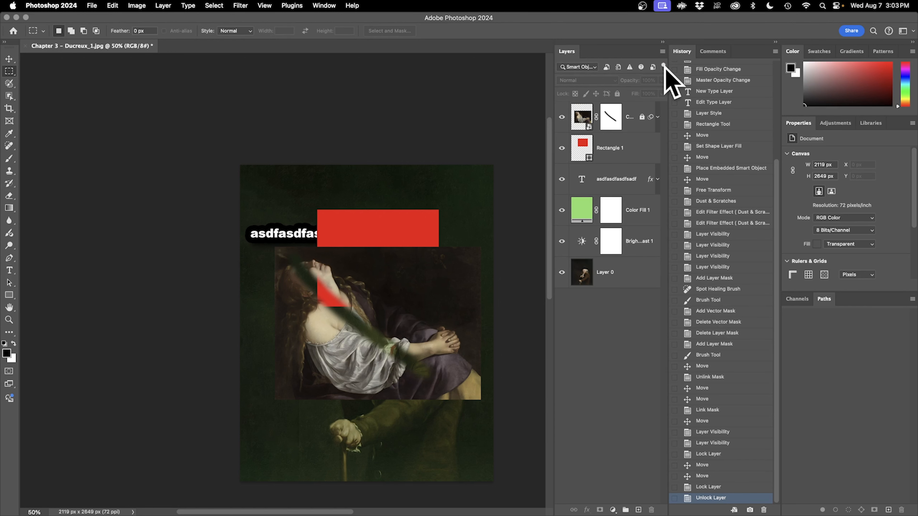
{"action": "left_click", "coordinate": [594, 67]}
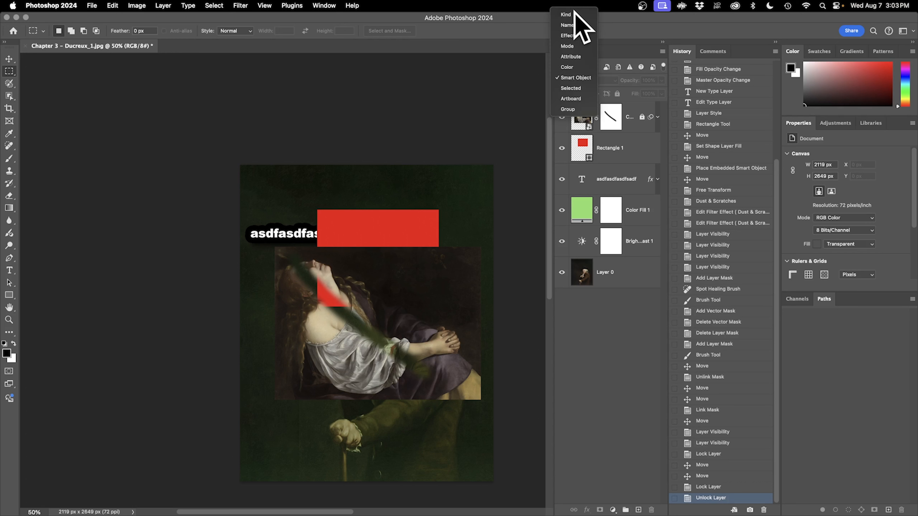
{"action": "left_click", "coordinate": [574, 14]}
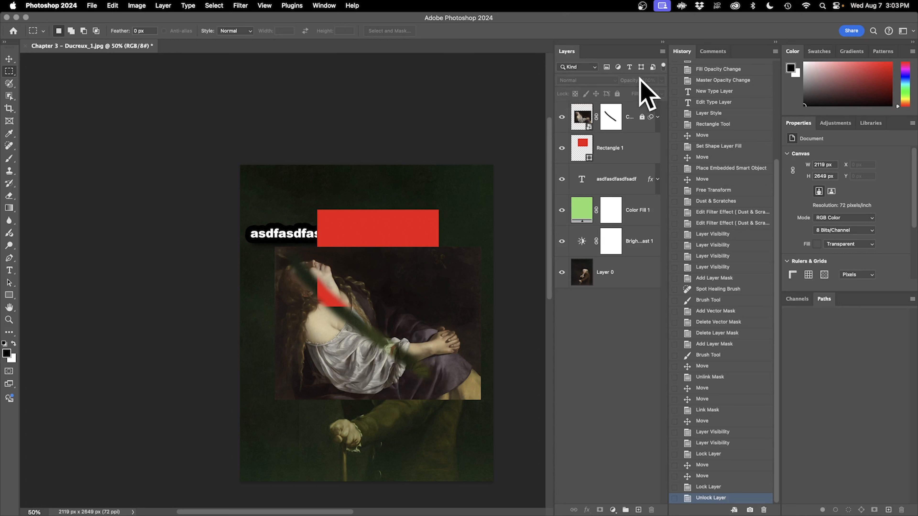
- Hide the filter options above the layer stack
{"action": "left_click", "coordinate": [662, 51]}
{"action": "mouse_move", "coordinate": [718, 142]}
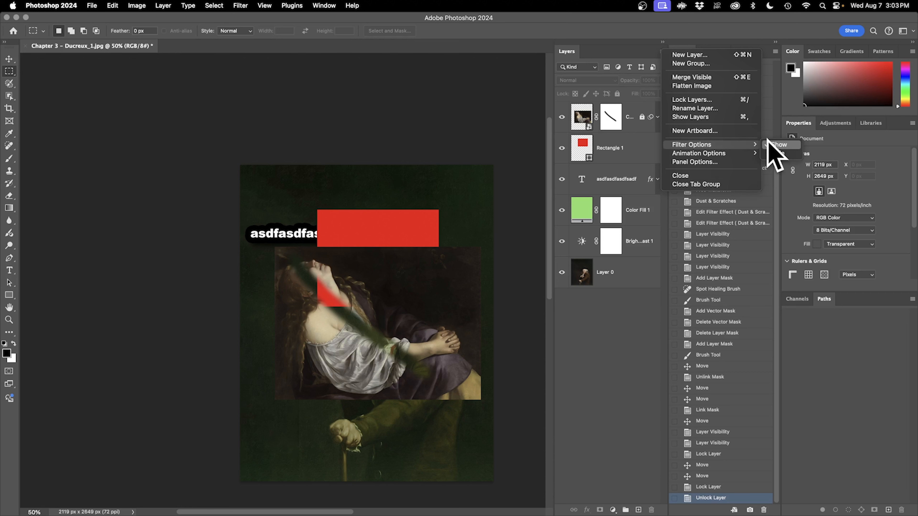
{"action": "left_click", "coordinate": [773, 152]}
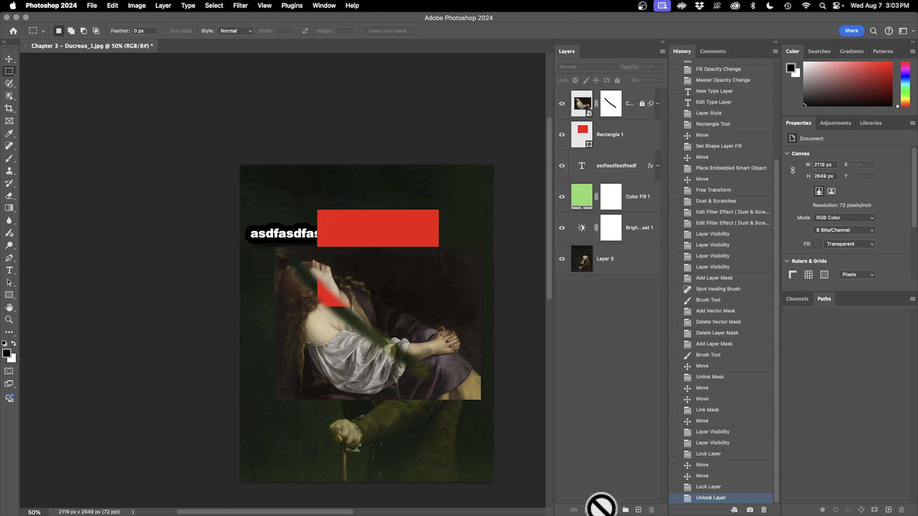
- View the available fill and adjustment layer types and group the placed painting, Rectangle 1 and asdfasdfasdfsadf text layers
{"action": "left_click", "coordinate": [614, 511]}
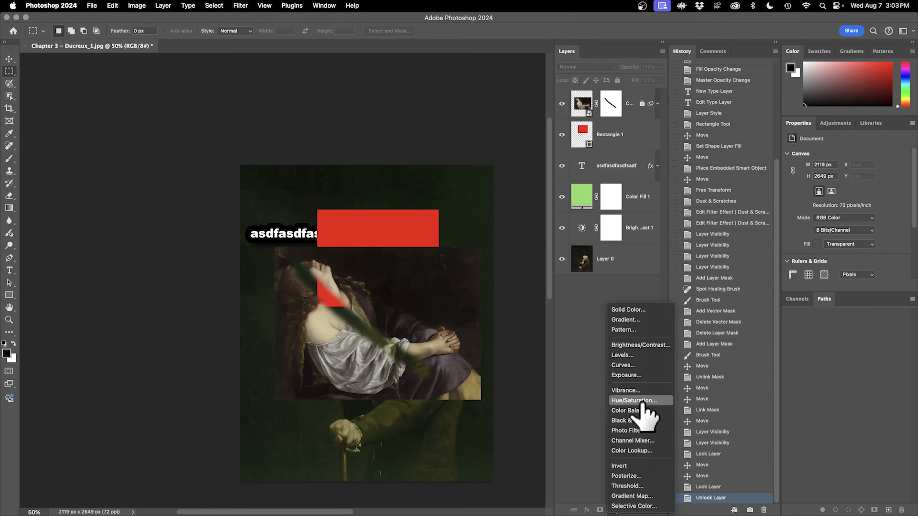
{"action": "left_click", "coordinate": [569, 386]}
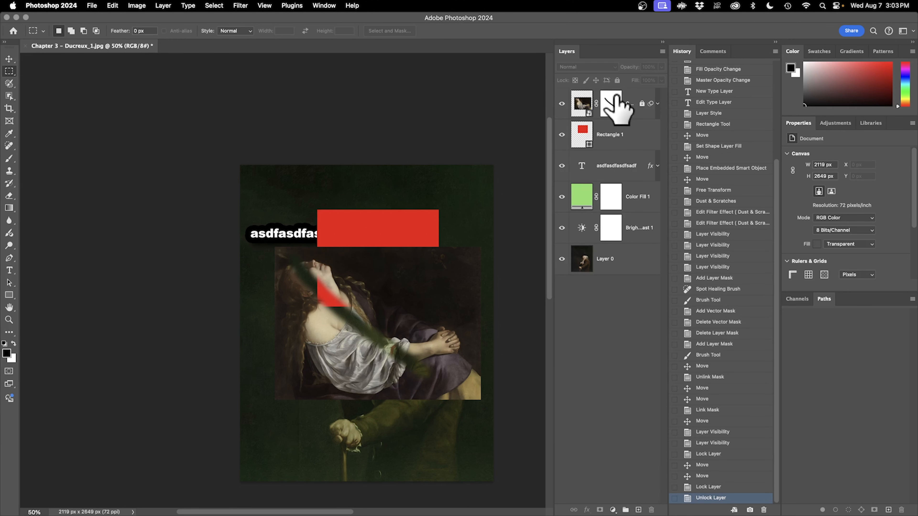
{"action": "left_click", "coordinate": [614, 107]}
{"action": "left_click", "coordinate": [624, 165], "text": "shift"}
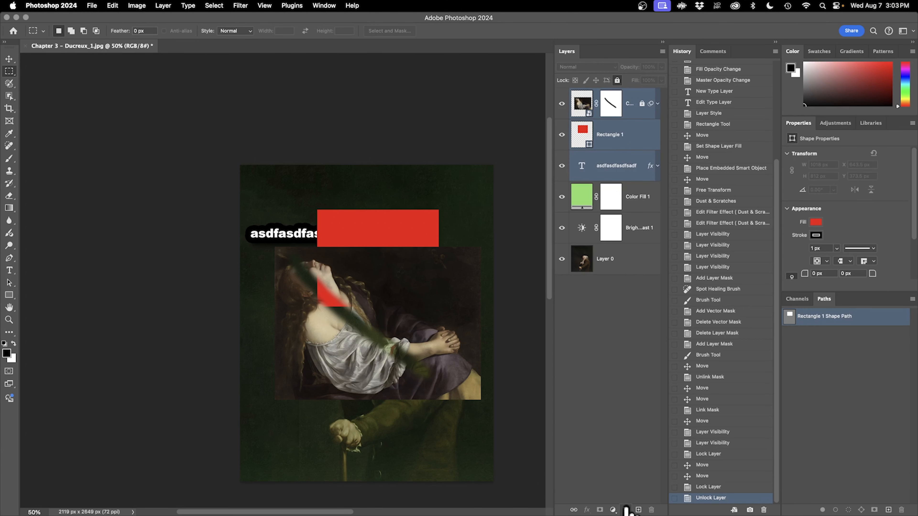
{"action": "left_click", "coordinate": [625, 510]}
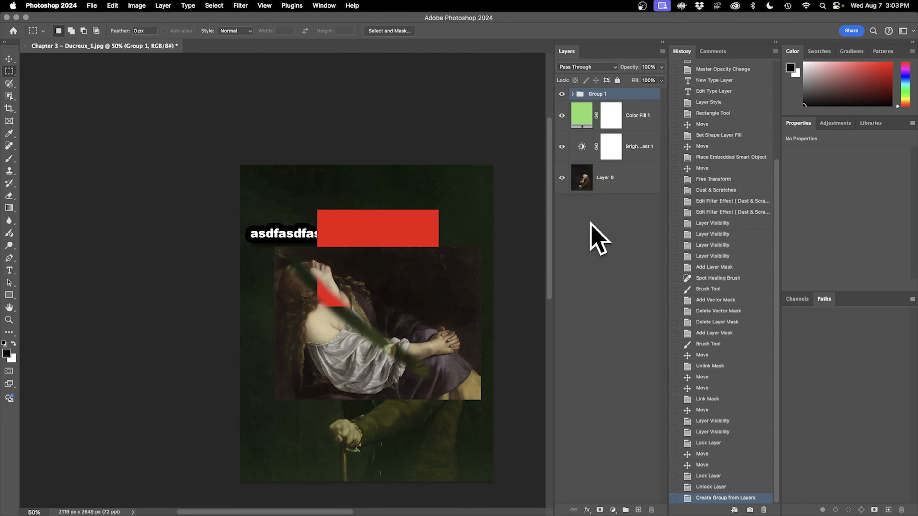
- Add a new empty layer above Group 1 and delete it again
{"action": "left_click", "coordinate": [639, 510]}
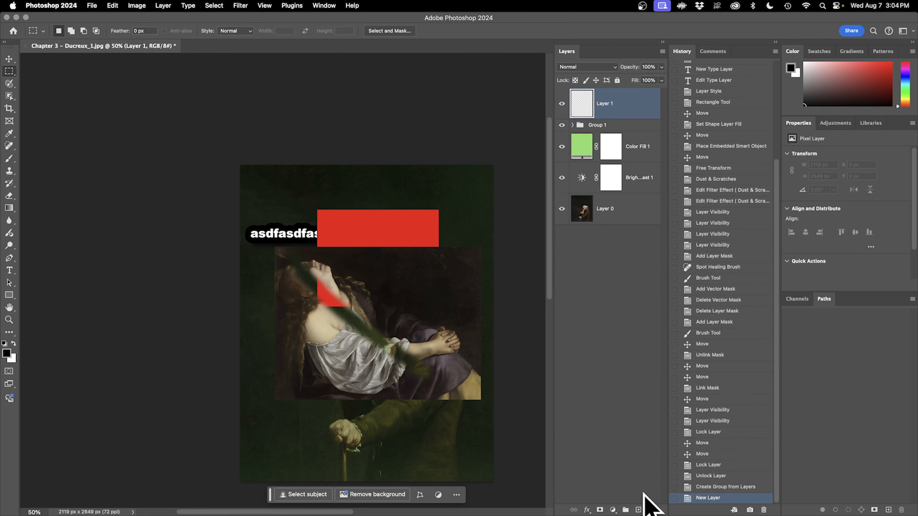
{"action": "left_click", "coordinate": [653, 509]}
{"action": "left_click", "coordinate": [492, 181]}
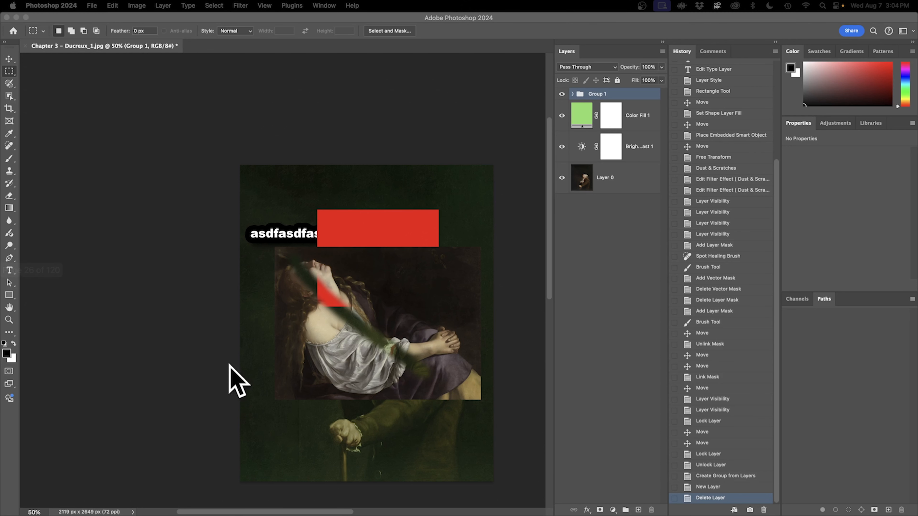
- Examine the recorded history states up to the opening snapshot and the list of panels that can be shown
{"action": "scroll", "coordinate": [743, 271], "scroll_direction": "up", "scroll_amount": 5}
{"action": "scroll", "coordinate": [755, 391], "scroll_direction": "down", "scroll_amount": 1}
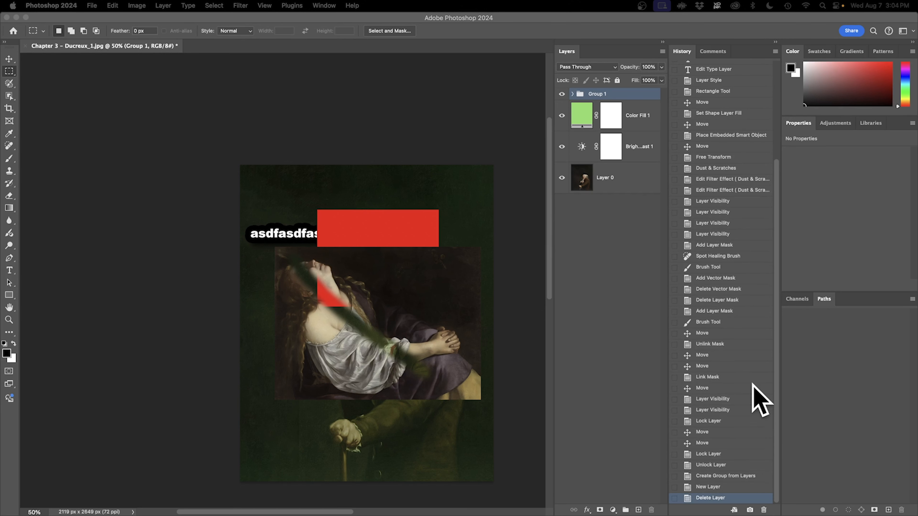
{"action": "scroll", "coordinate": [755, 494], "scroll_direction": "up", "scroll_amount": 2}
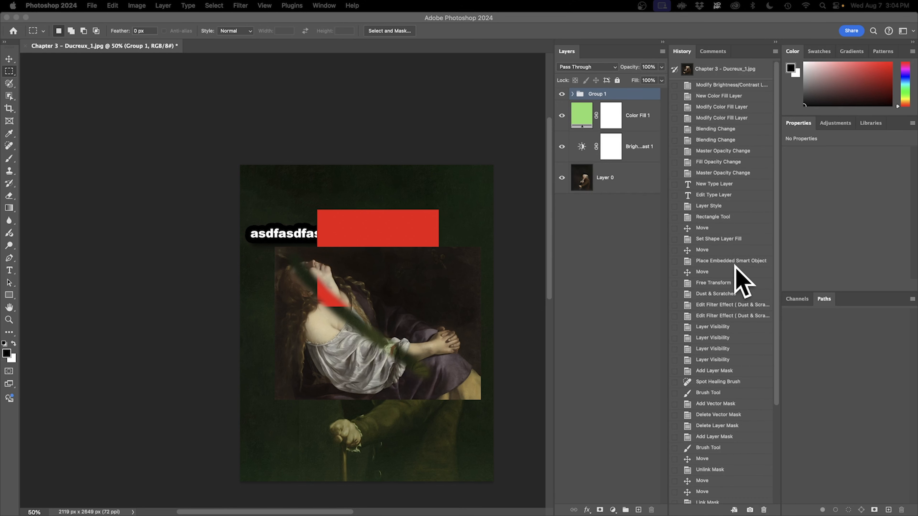
{"action": "left_click", "coordinate": [775, 43]}
{"action": "left_click", "coordinate": [776, 42]}
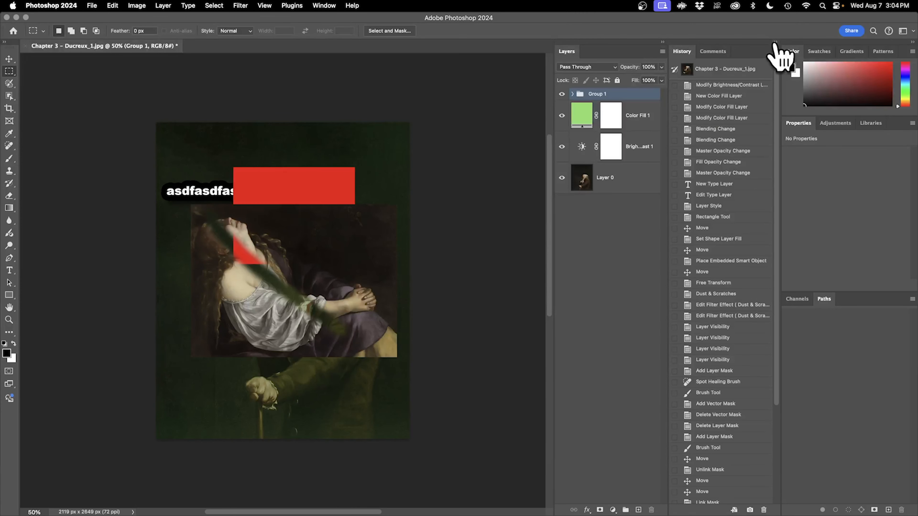
{"action": "left_click", "coordinate": [320, 4]}
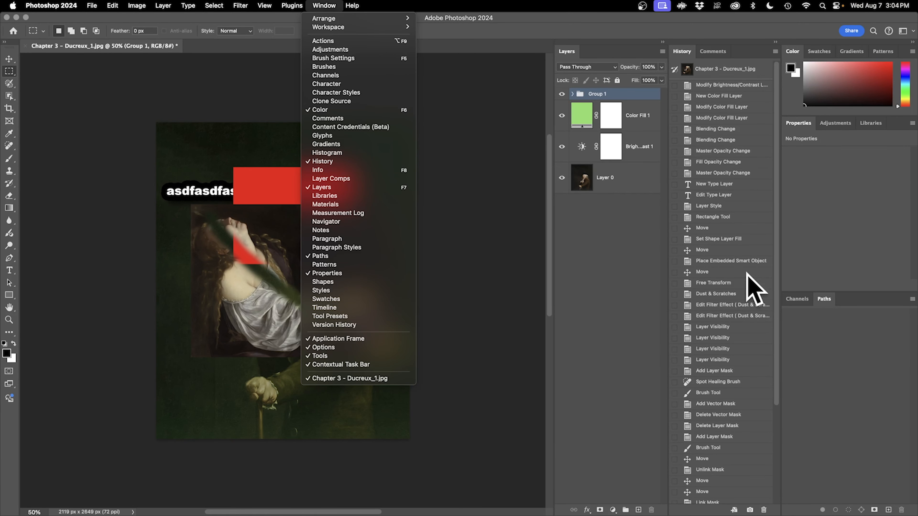
{"action": "left_click", "coordinate": [583, 372]}
{"action": "scroll", "coordinate": [721, 385], "scroll_direction": "down", "scroll_amount": 5}
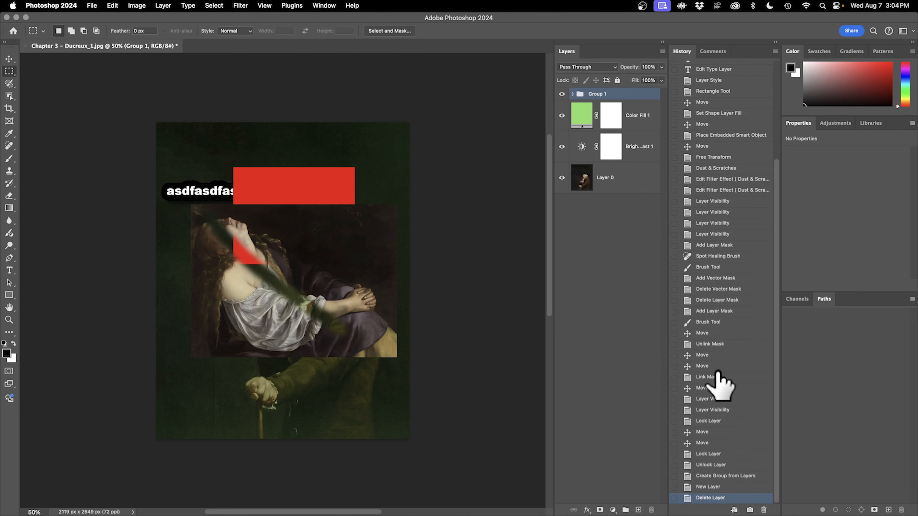
- Step back through the history to the Place Embedded Smart Object state and hide the placed painting layer
{"action": "left_click", "coordinate": [709, 442]}
{"action": "left_click", "coordinate": [732, 386]}
{"action": "left_click", "coordinate": [735, 289]}
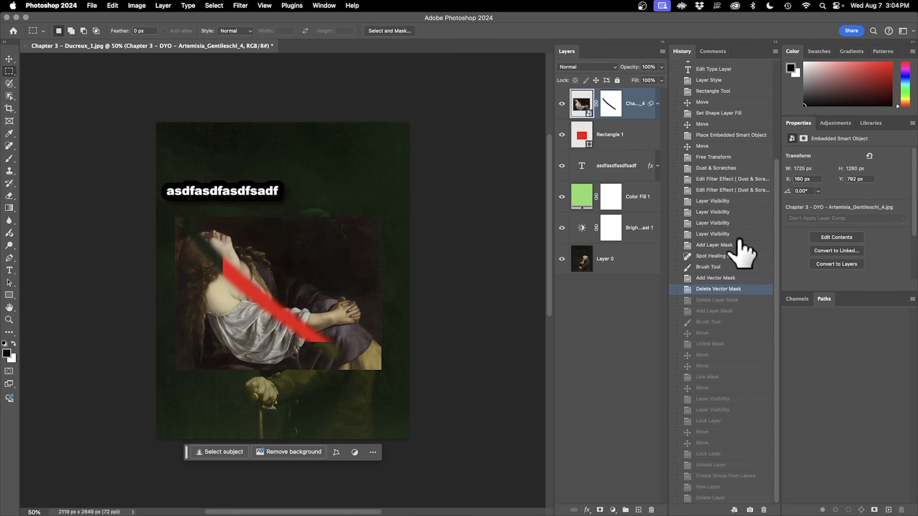
{"action": "left_click", "coordinate": [735, 192]}
{"action": "left_click", "coordinate": [730, 134]}
{"action": "scroll", "coordinate": [720, 264], "scroll_direction": "up", "scroll_amount": 1}
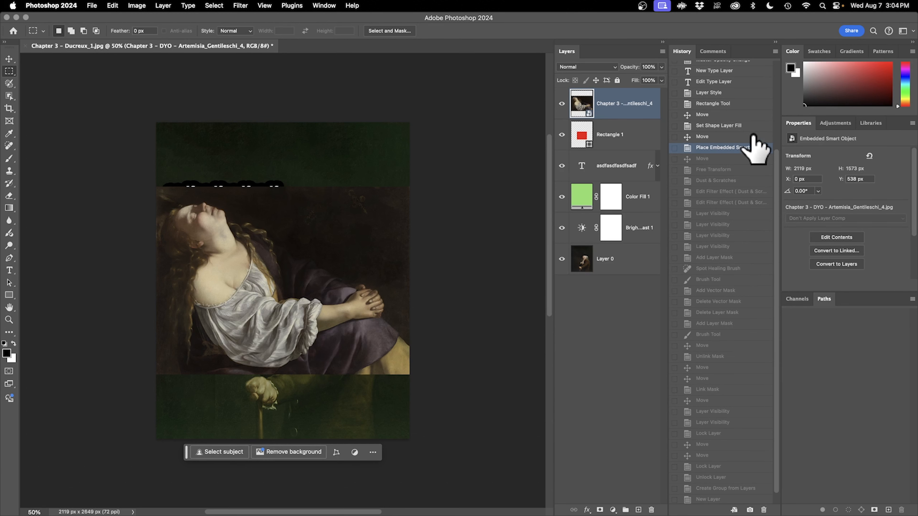
{"action": "left_click", "coordinate": [561, 104]}
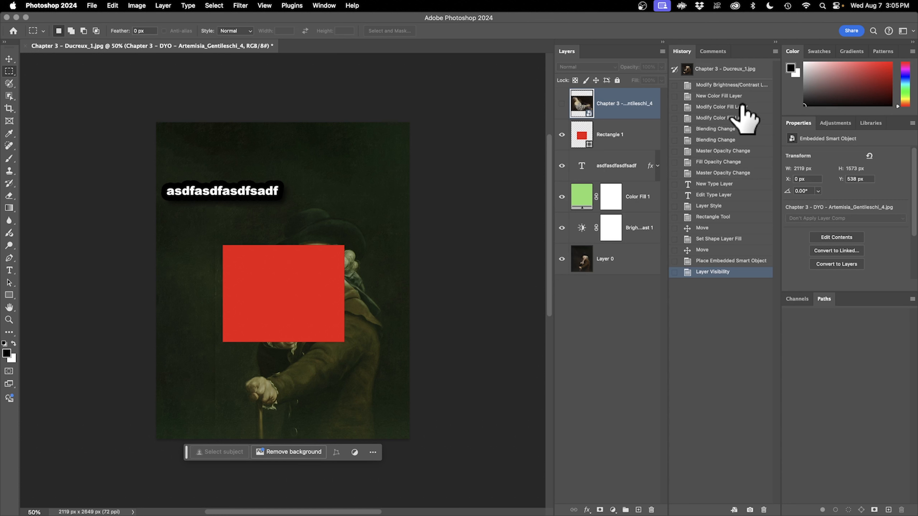
- Check the opening snapshot, return to the Modify Brightness/Contrast history state and delete the Brightness/Contrast 1 layer
{"action": "left_click", "coordinate": [736, 86]}
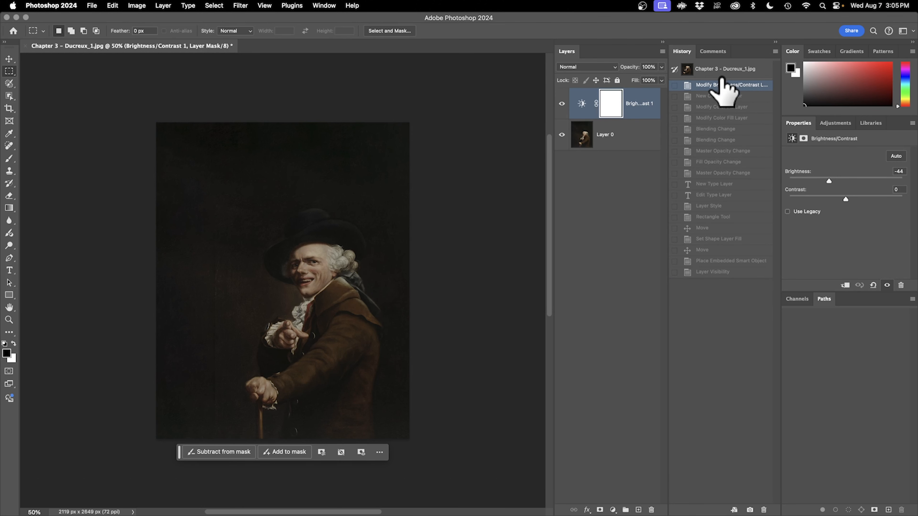
{"action": "left_click", "coordinate": [724, 69]}
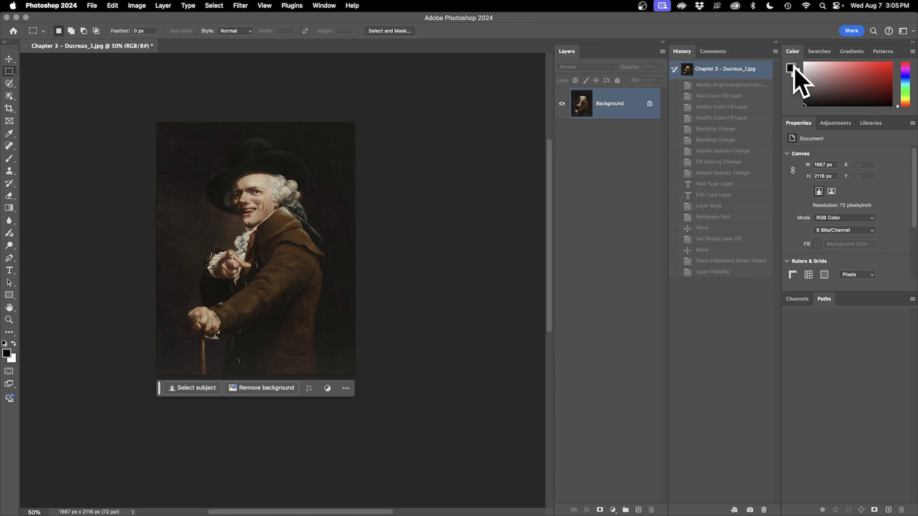
{"action": "left_click", "coordinate": [730, 84]}
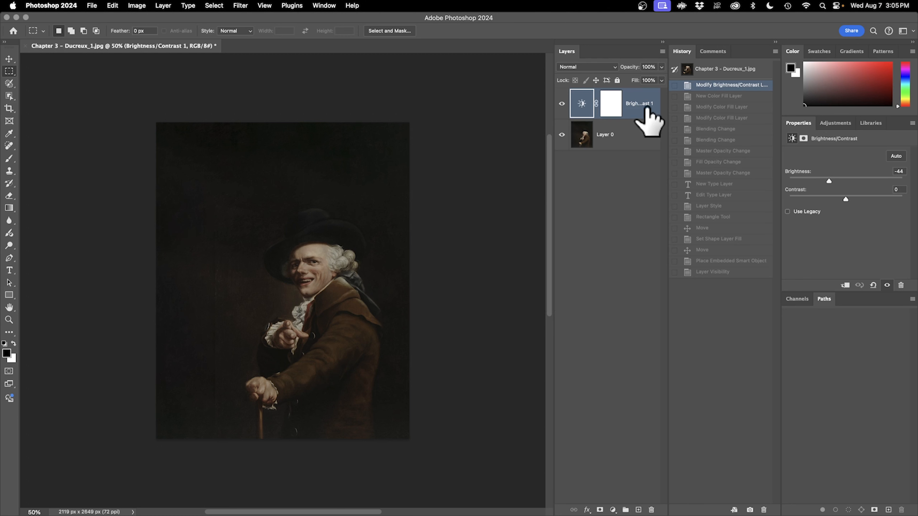
{"action": "key", "text": "Delete"}
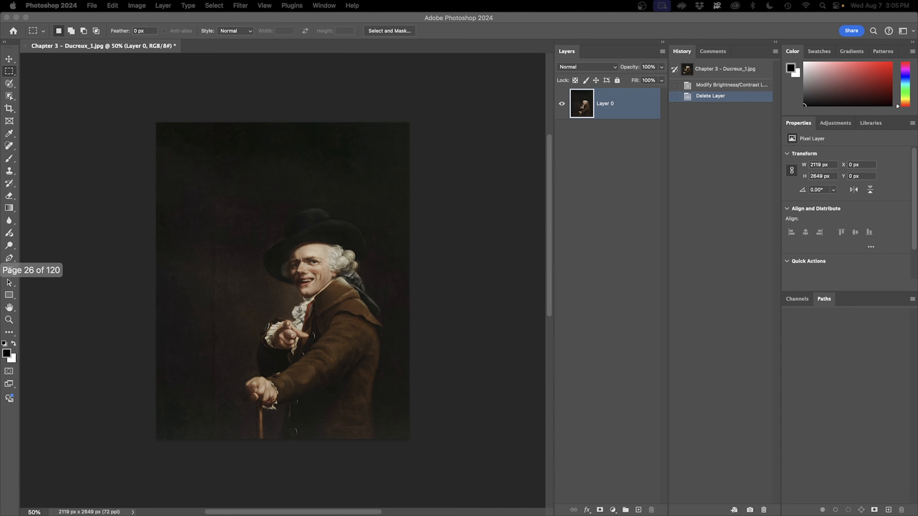
- Place Chapter 3 - Ducreux_2.jpg from the Chapter 3 - Layers folder as an embedded smart object, flipped horizontally
{"action": "left_click", "coordinate": [95, 6]}
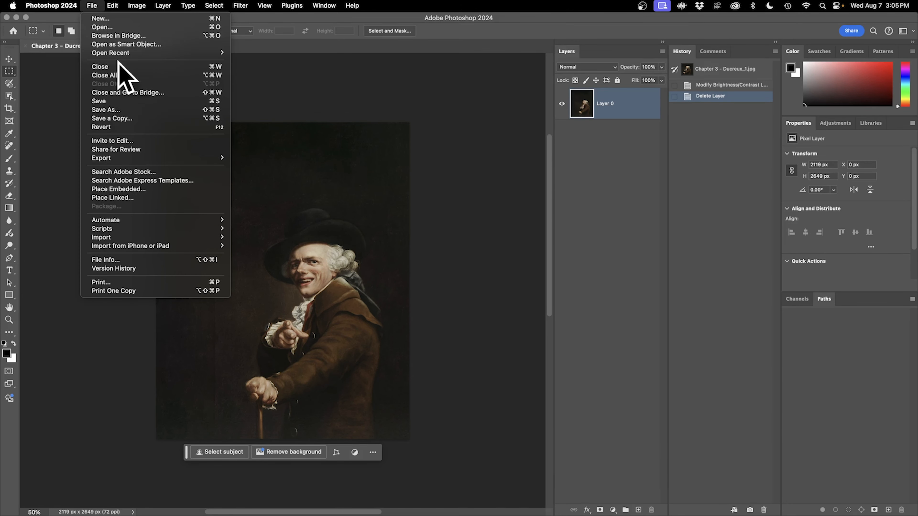
{"action": "left_click", "coordinate": [156, 189]}
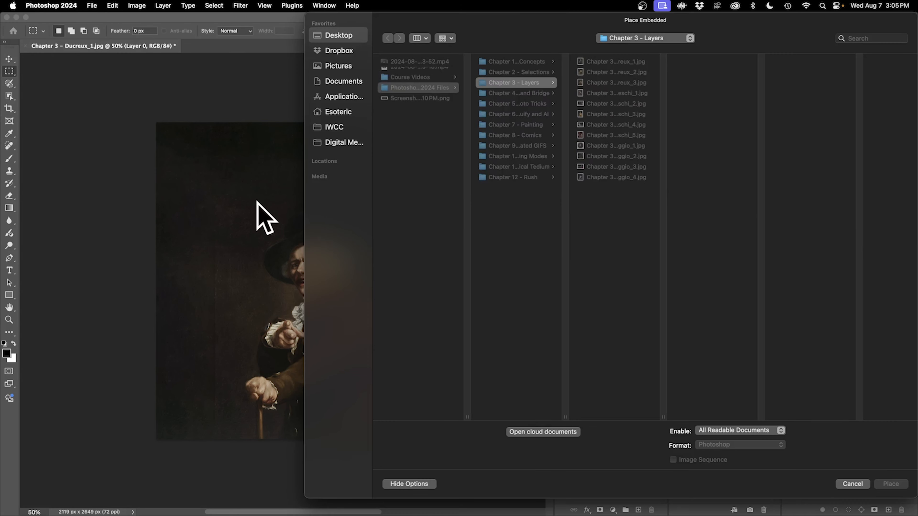
{"action": "double_click", "coordinate": [664, 417]}
{"action": "left_click", "coordinate": [647, 72]}
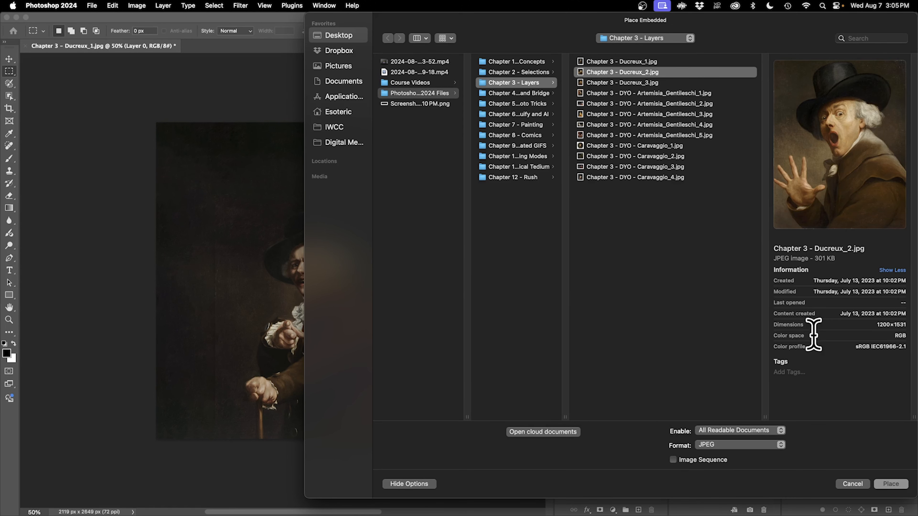
{"action": "left_click", "coordinate": [891, 484]}
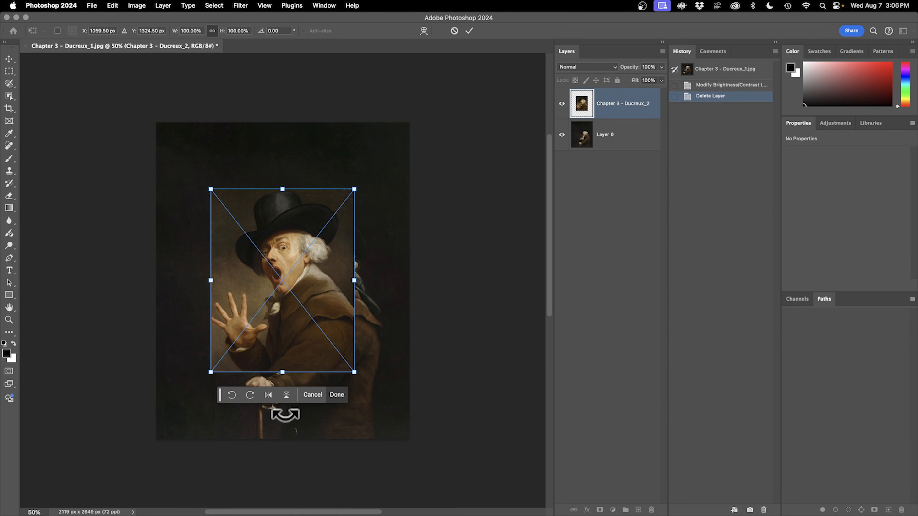
{"action": "left_click", "coordinate": [267, 395]}
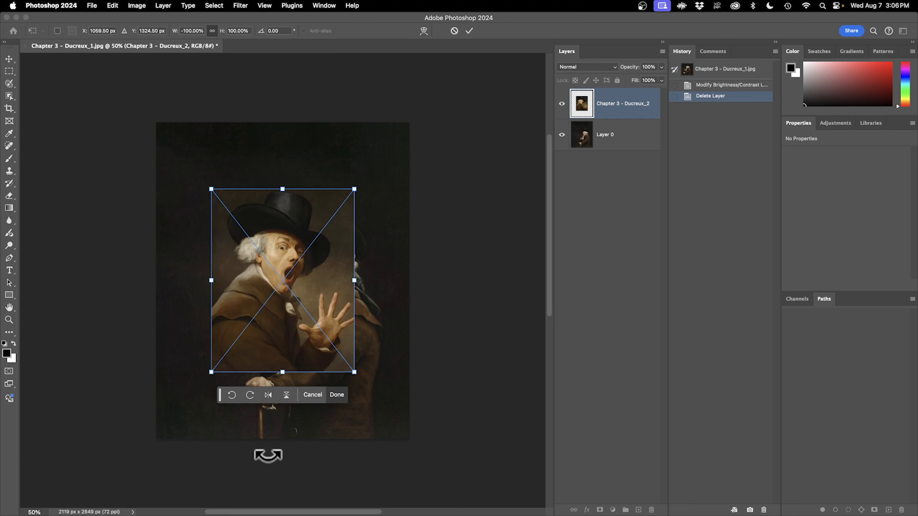
{"action": "left_click", "coordinate": [336, 395]}
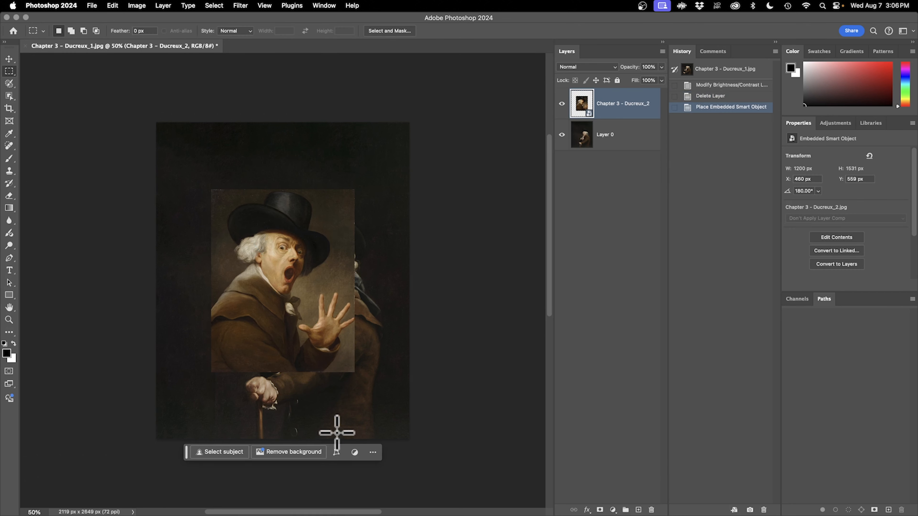
- Free Transform the Chapter 3 - Ducreux_2 layer, moving it beside the original figure to about X -55 px, Y 675 px
{"action": "key", "text": "super+t"}
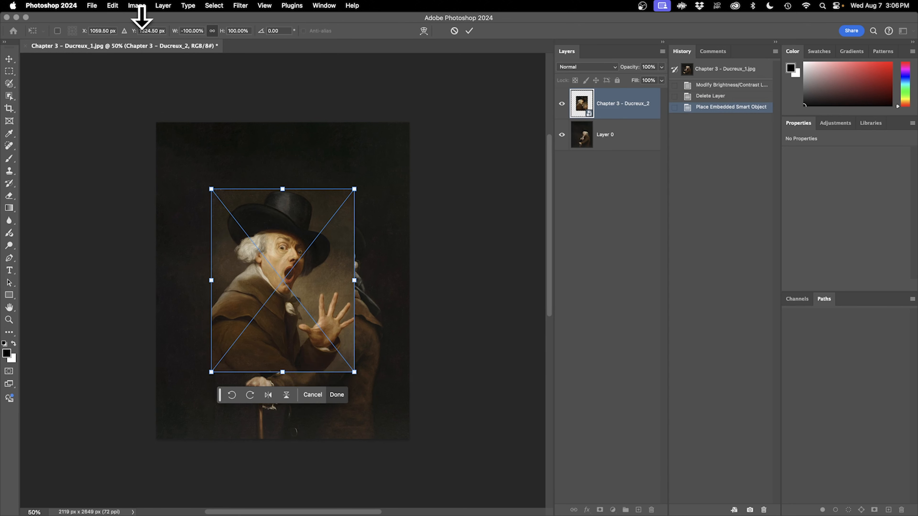
{"action": "left_click", "coordinate": [113, 6]}
{"action": "left_click", "coordinate": [302, 304]}
{"action": "left_click_drag", "start_coordinate": [301, 295], "coordinate": [241, 300]}
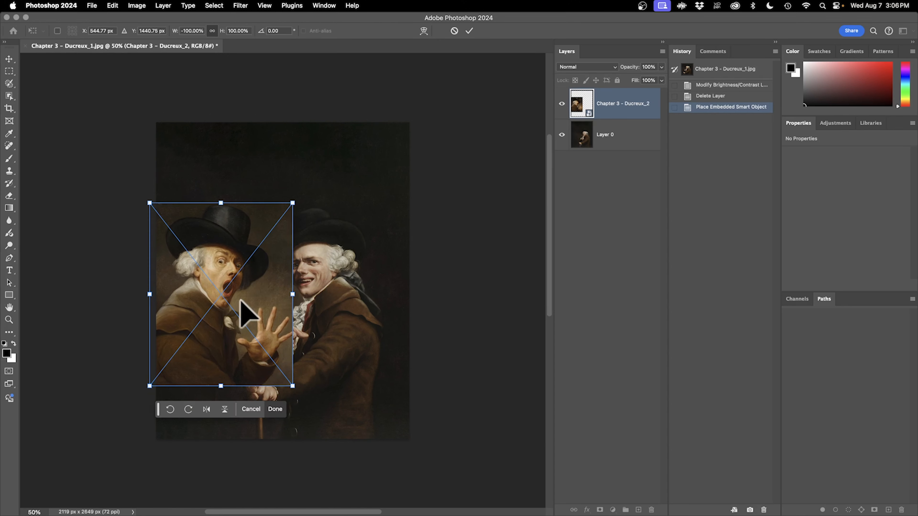
{"action": "key", "text": "Return"}
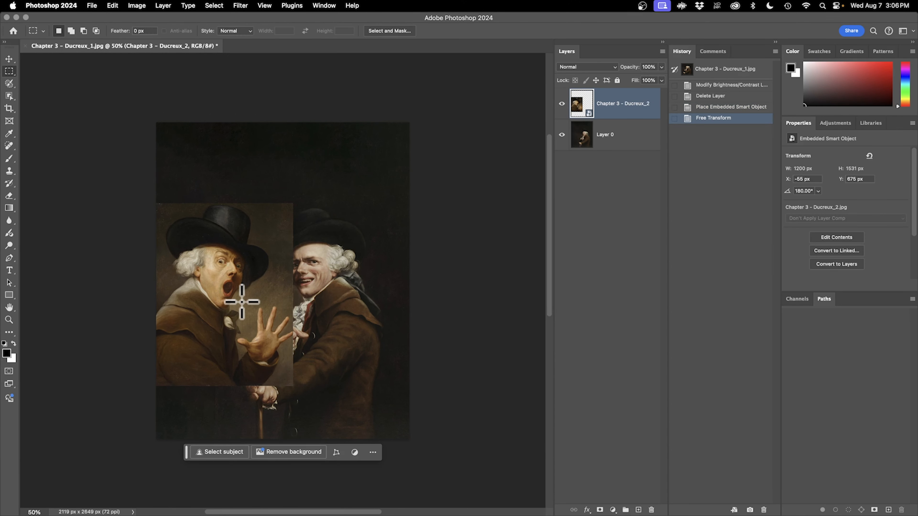
- Place Chapter 3 - Ducreux_3.jpg as an embedded smart object, flipped horizontally and scaled to about 37% in the canvas's upper-right area
{"action": "left_click", "coordinate": [92, 5]}
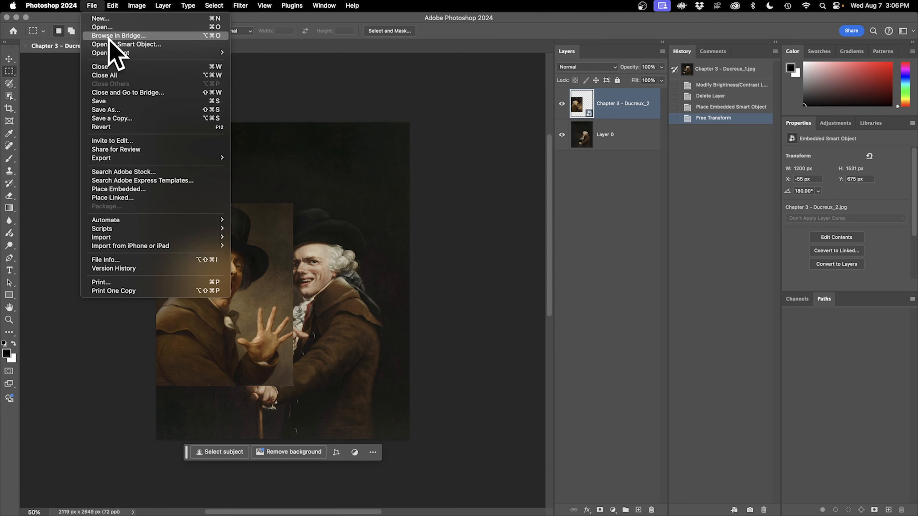
{"action": "left_click", "coordinate": [152, 189]}
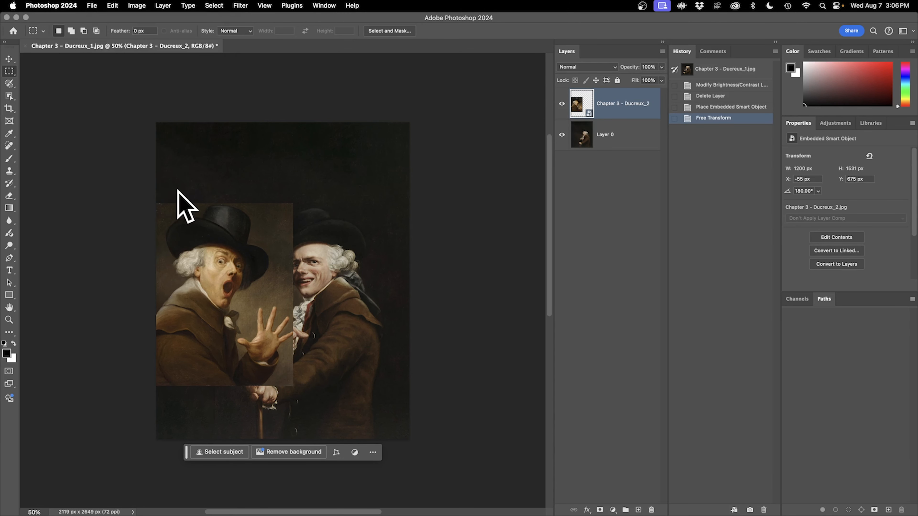
{"action": "left_click", "coordinate": [616, 83]}
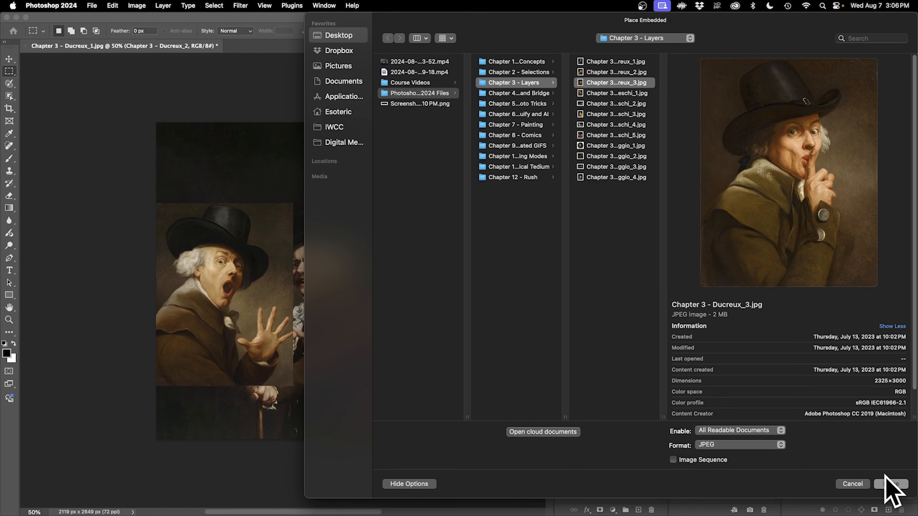
{"action": "left_click", "coordinate": [891, 484]}
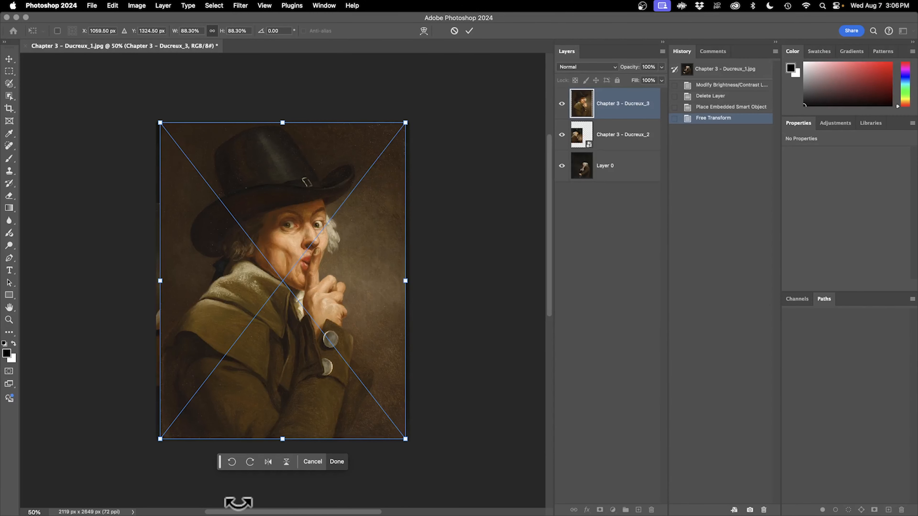
{"action": "left_click", "coordinate": [269, 461]}
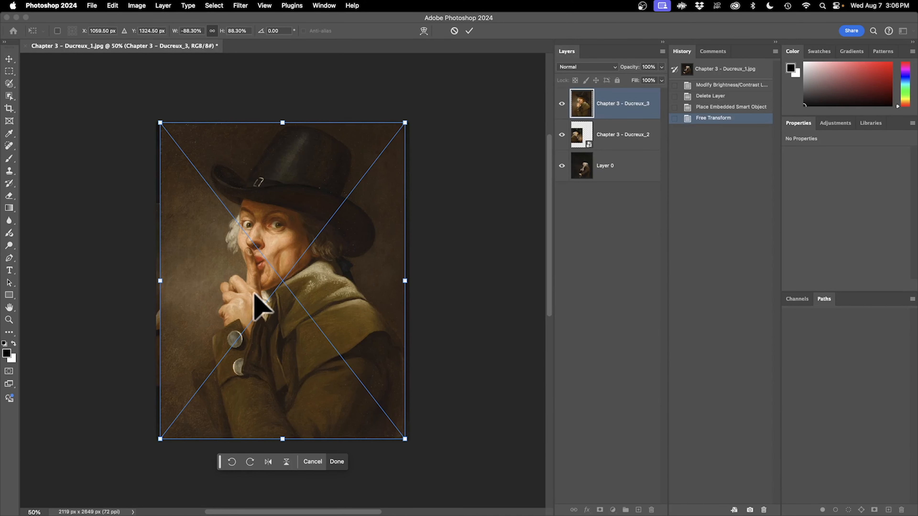
{"action": "left_click_drag", "start_coordinate": [158, 441], "coordinate": [303, 254]}
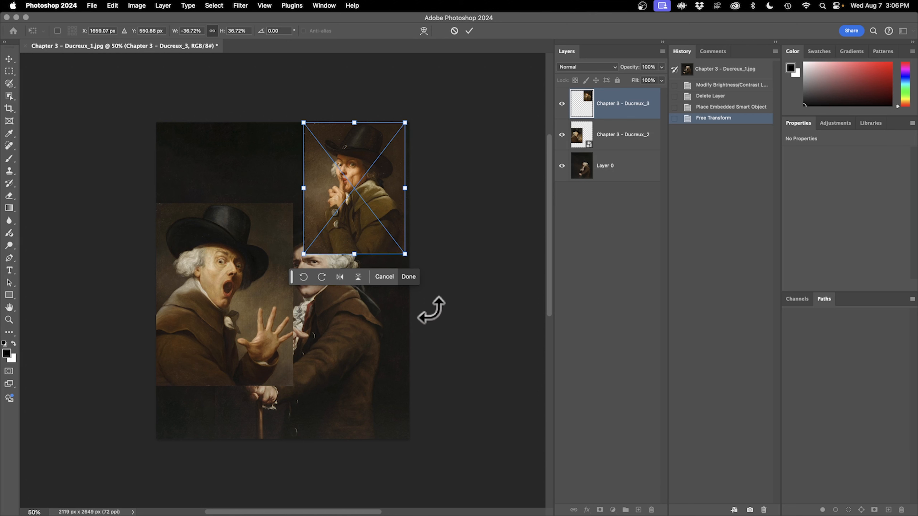
{"action": "left_click", "coordinate": [408, 276]}
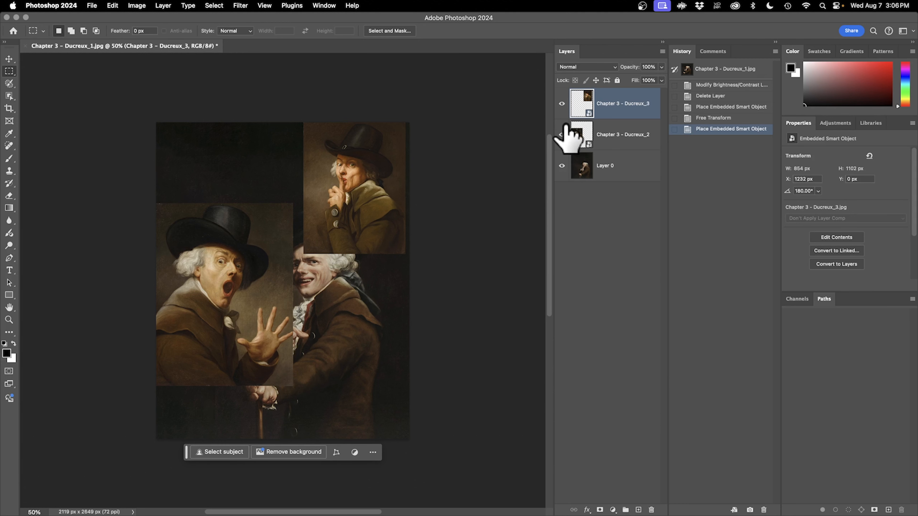
- Free Transform the Chapter 3 - Ducreux_2 layer to about 87% scale, positioned at about X -52 px, Y 598 px
{"action": "left_click", "coordinate": [619, 136]}
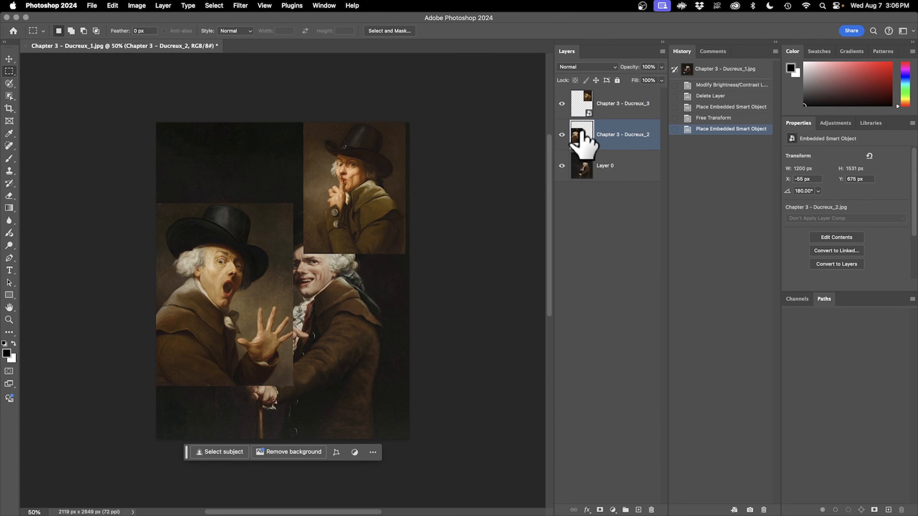
{"action": "left_click", "coordinate": [562, 135]}
{"action": "left_click", "coordinate": [562, 135]}
{"action": "left_click", "coordinate": [561, 135]}
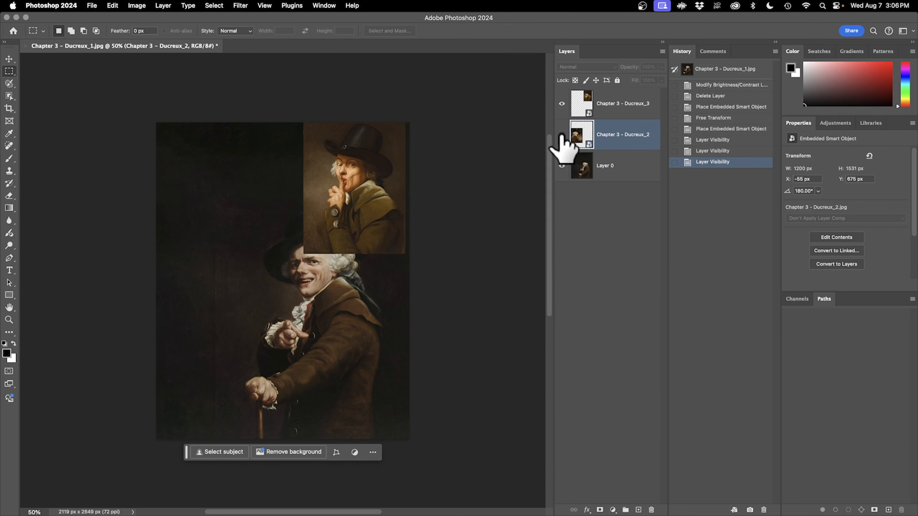
{"action": "left_click", "coordinate": [561, 135]}
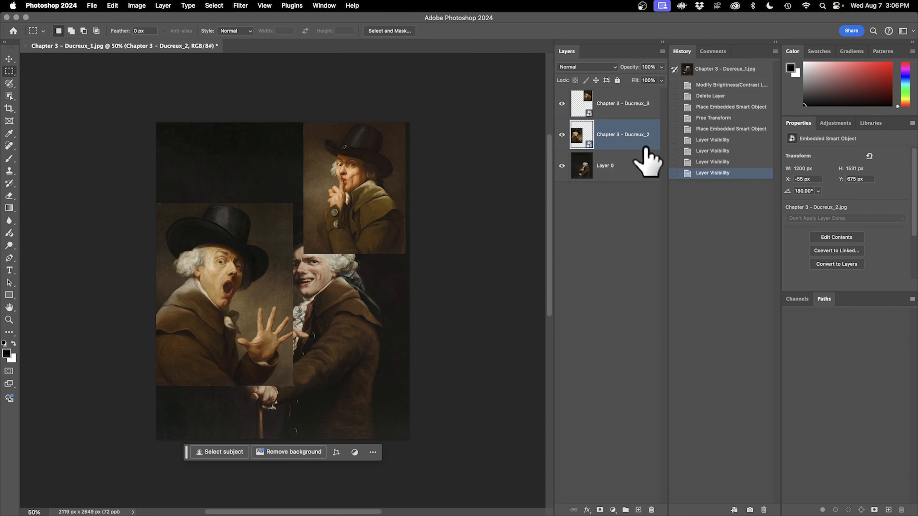
{"action": "key", "text": "super+t"}
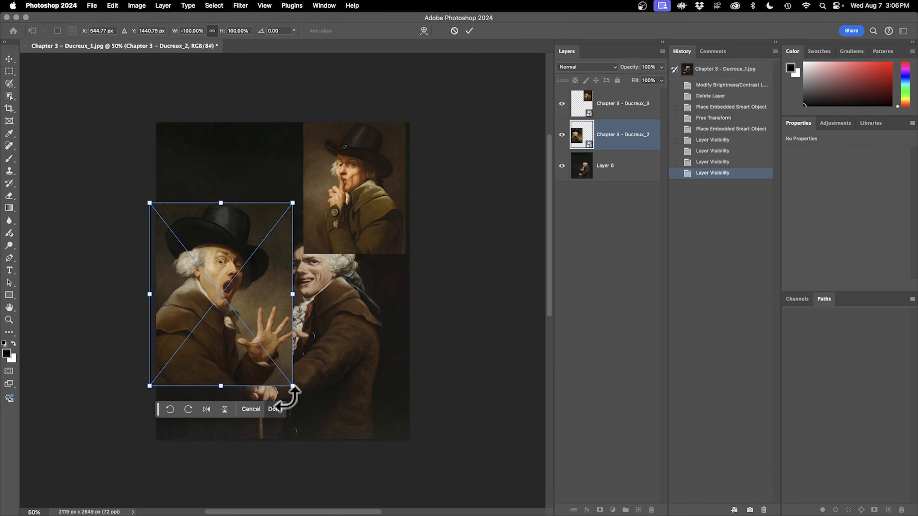
{"action": "left_click_drag", "start_coordinate": [293, 386], "coordinate": [277, 364]}
{"action": "left_click_drag", "start_coordinate": [203, 277], "coordinate": [205, 267]}
{"action": "left_click_drag", "start_coordinate": [276, 357], "coordinate": [274, 353]}
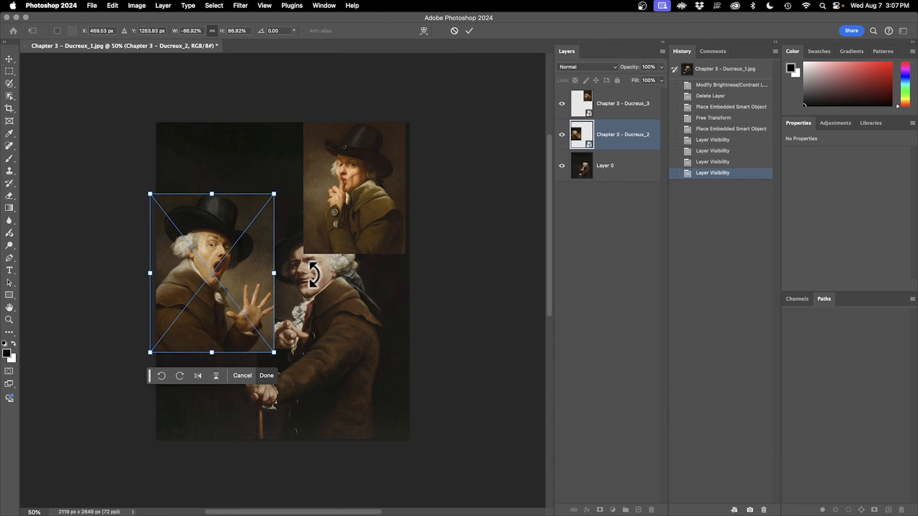
{"action": "key", "text": "Return"}
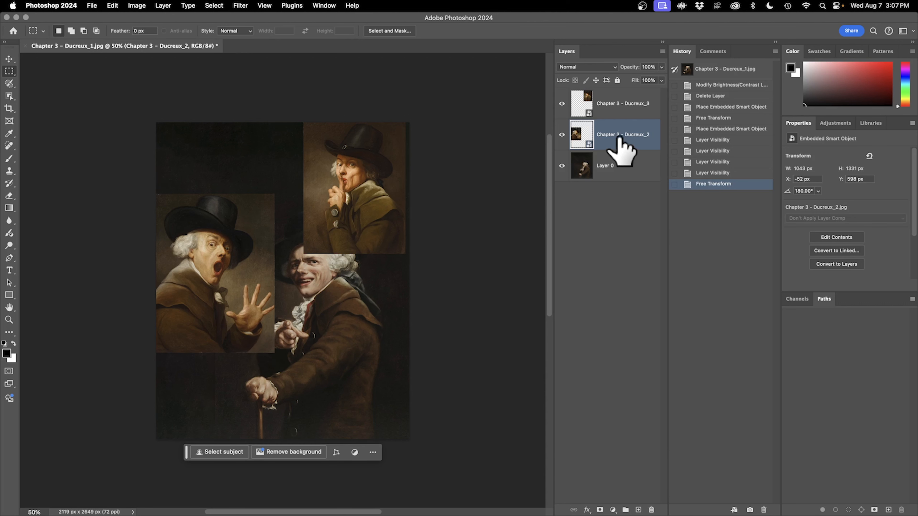
- Try removing the background of the Chapter 3 - Ducreux_2 layer and undo the removal
{"action": "left_click", "coordinate": [562, 135]}
{"action": "left_click", "coordinate": [562, 135]}
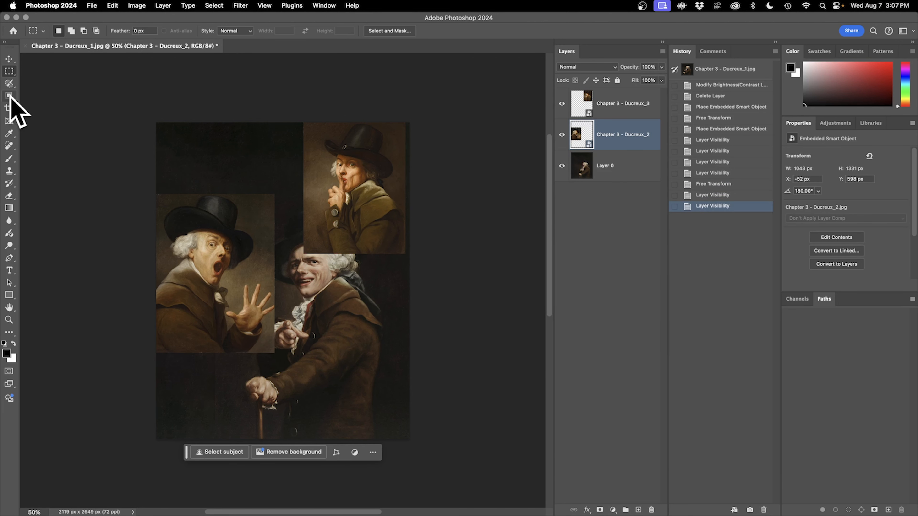
{"action": "left_click", "coordinate": [9, 96]}
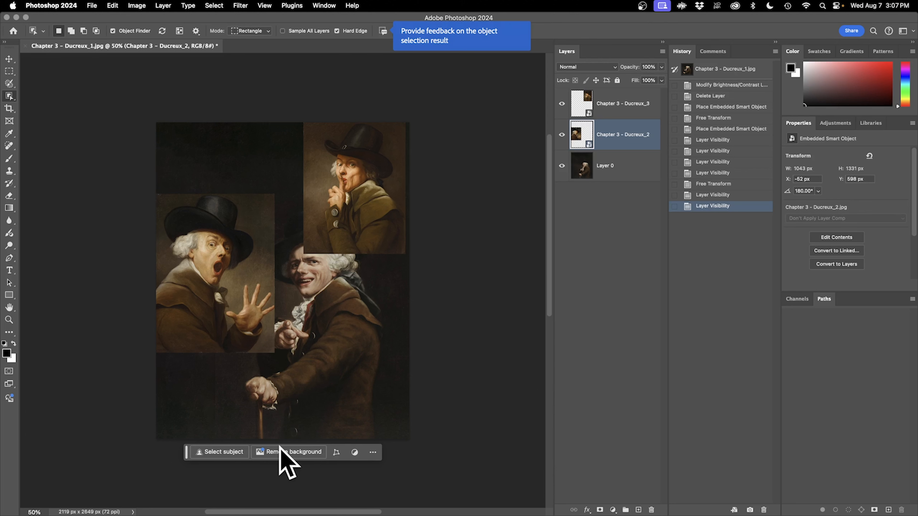
{"action": "left_click", "coordinate": [288, 452]}
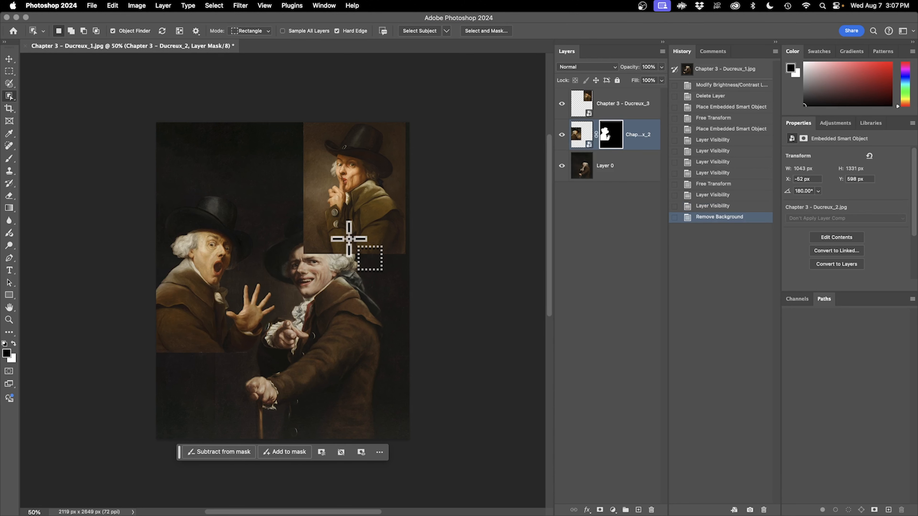
{"action": "key", "text": "super+z"}
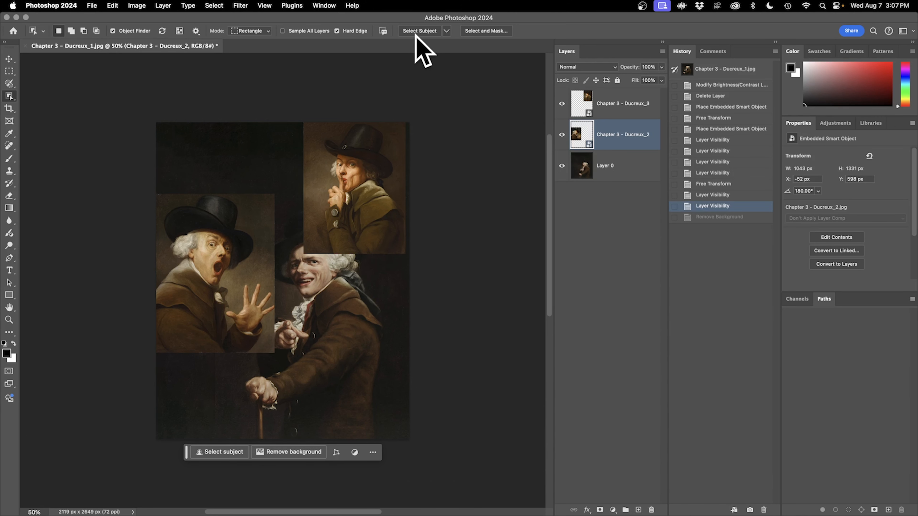
- Select the subject of the Chapter 3 - Ducreux_2 layer with Cloud (Detailed results) and turn the selection into a layer mask
{"action": "left_click", "coordinate": [446, 31]}
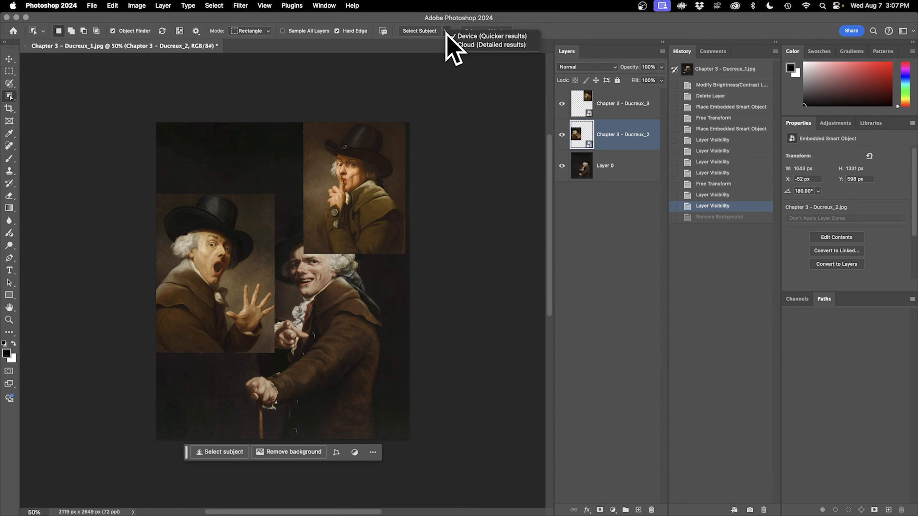
{"action": "left_click", "coordinate": [497, 48]}
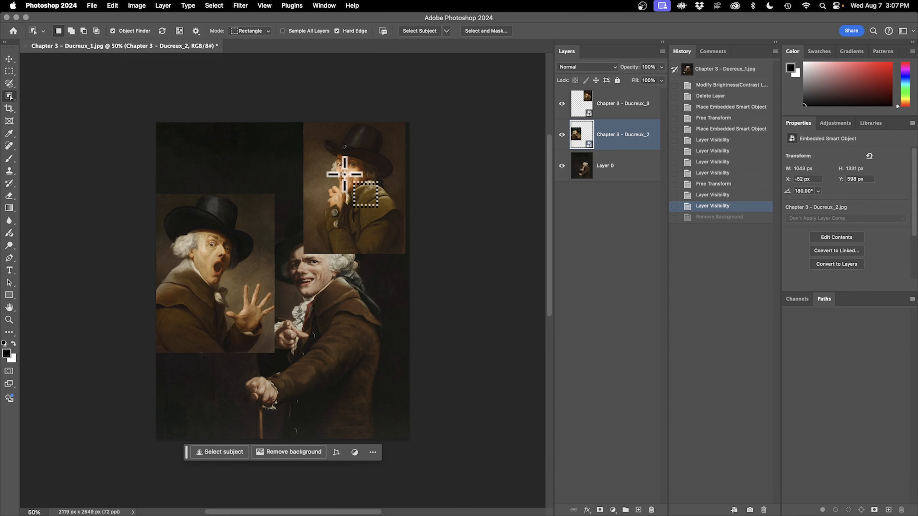
{"action": "left_click", "coordinate": [429, 30]}
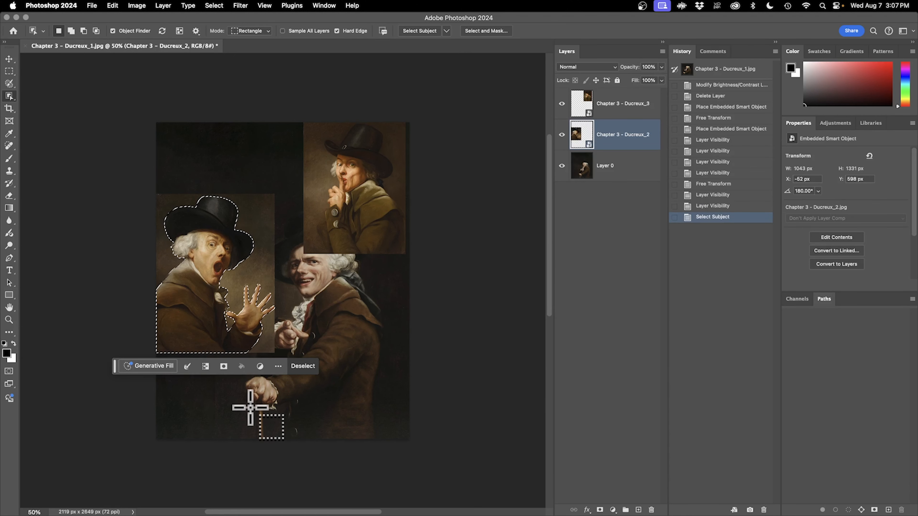
{"action": "left_click", "coordinate": [223, 366]}
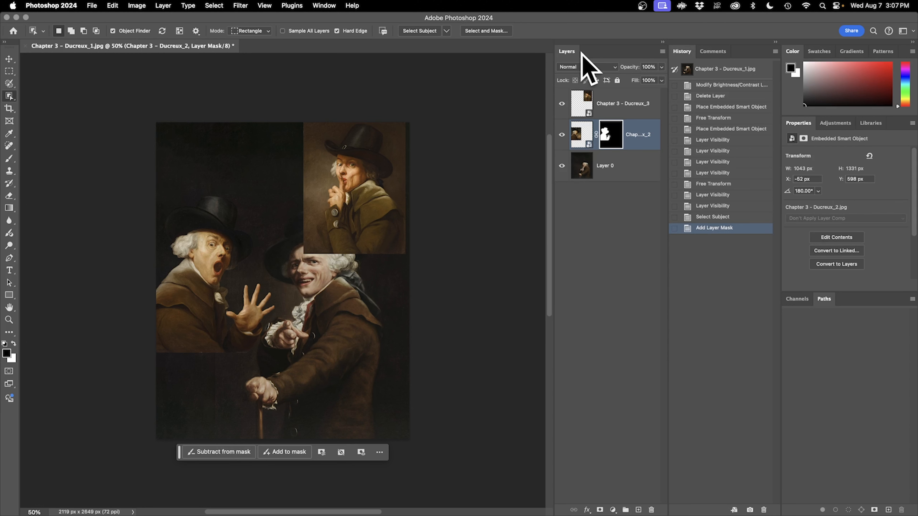
- Mask the Chapter 3 - Ducreux_3 layer to its subject using Cloud (Detailed results) and move it to about X 1265 px, Y 0 px
{"action": "left_click", "coordinate": [610, 109]}
{"action": "left_click", "coordinate": [561, 104]}
{"action": "left_click", "coordinate": [562, 104]}
{"action": "left_click", "coordinate": [561, 104]}
{"action": "left_click", "coordinate": [561, 104]}
{"action": "left_click", "coordinate": [446, 31]}
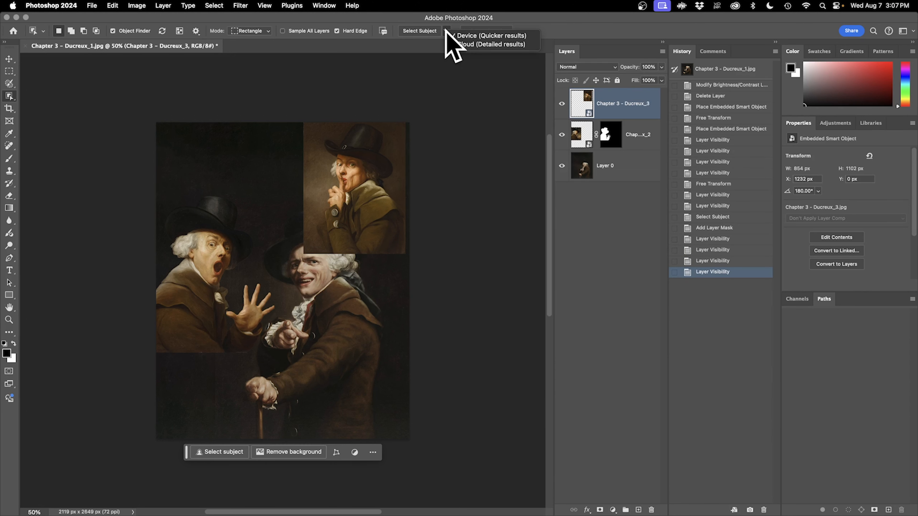
{"action": "left_click", "coordinate": [486, 45]}
{"action": "left_click", "coordinate": [428, 31]}
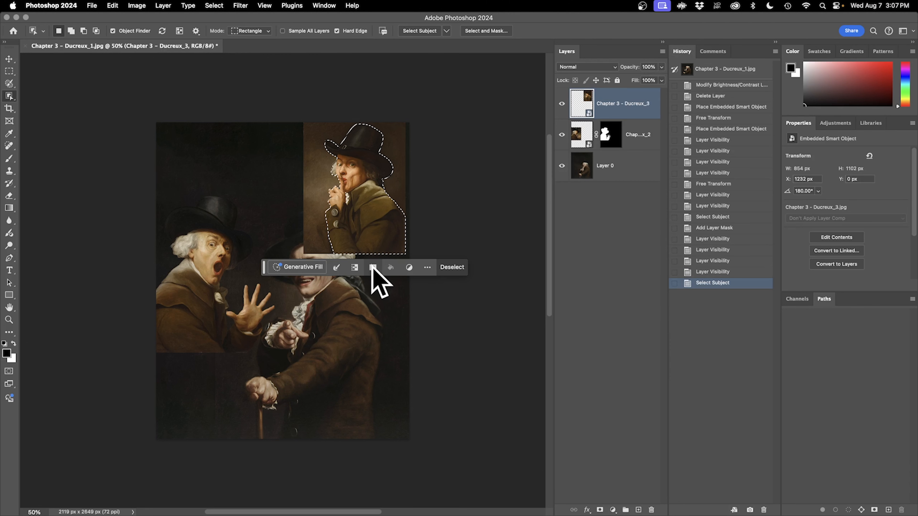
{"action": "left_click", "coordinate": [373, 267]}
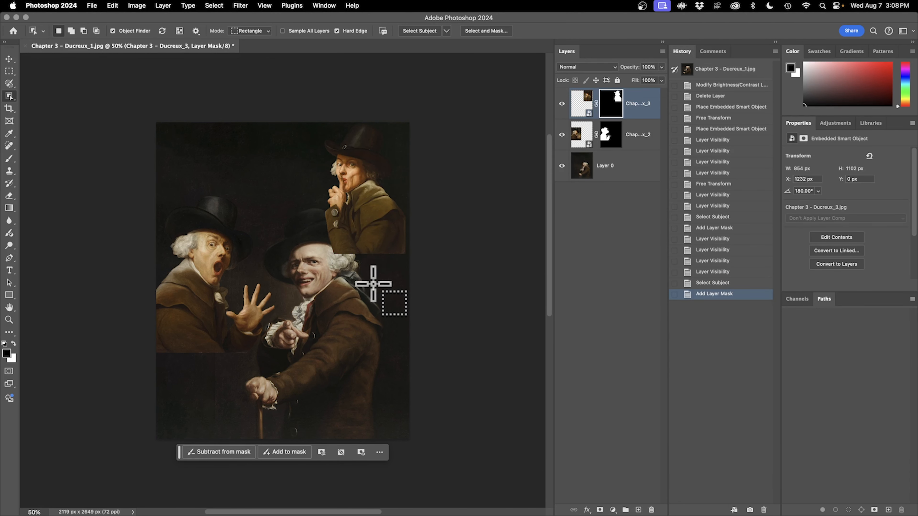
{"action": "key", "text": "v"}
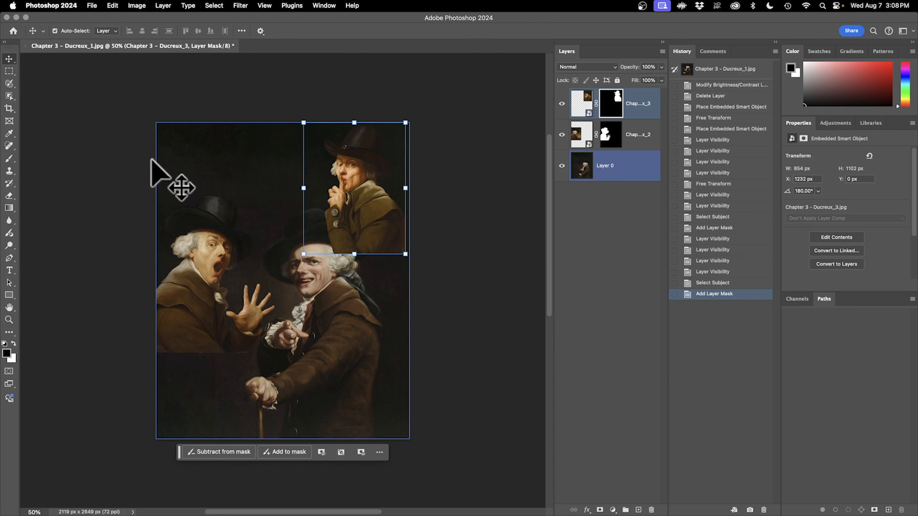
{"action": "left_click_drag", "start_coordinate": [358, 213], "coordinate": [362, 214]}
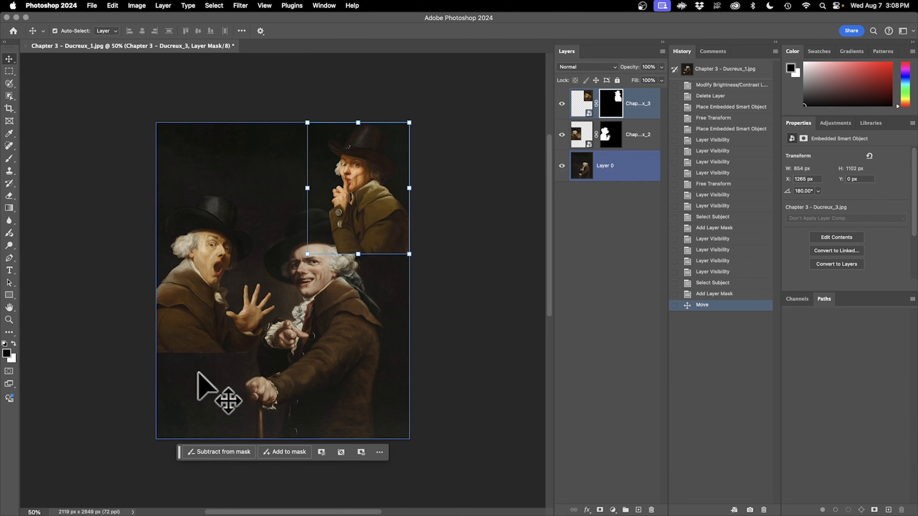
- Switch back and forth between the Chapter 3 - Ducreux_2 layer's image and mask thumbnails, leaving its layer mask selected
{"action": "left_click", "coordinate": [607, 132]}
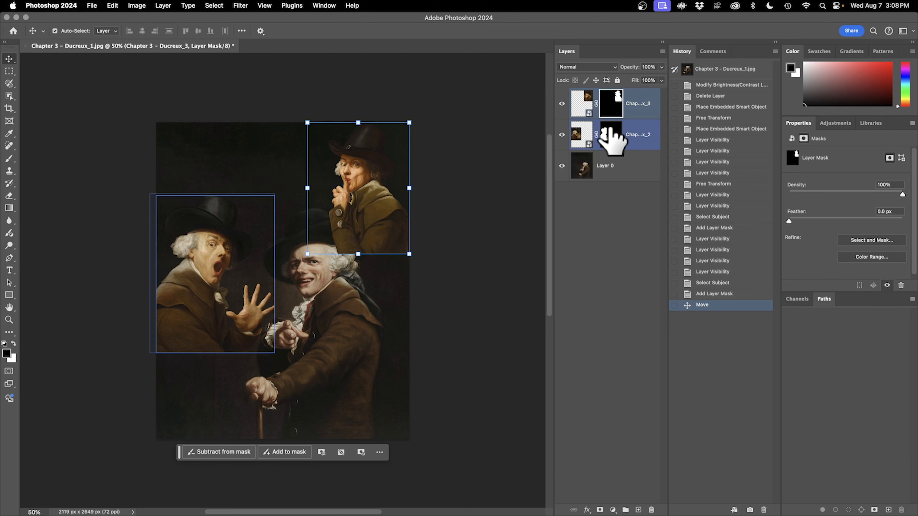
{"action": "left_click", "coordinate": [611, 136]}
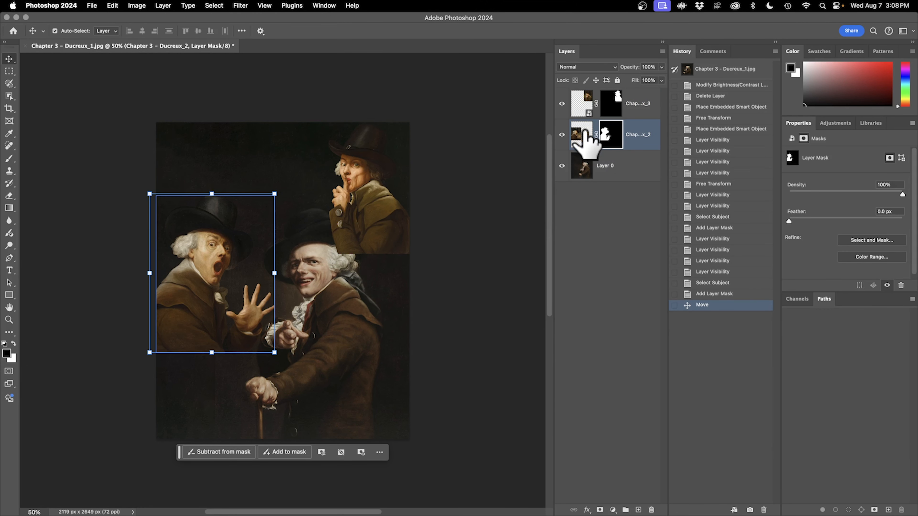
{"action": "left_click", "coordinate": [585, 132]}
{"action": "left_click", "coordinate": [611, 135]}
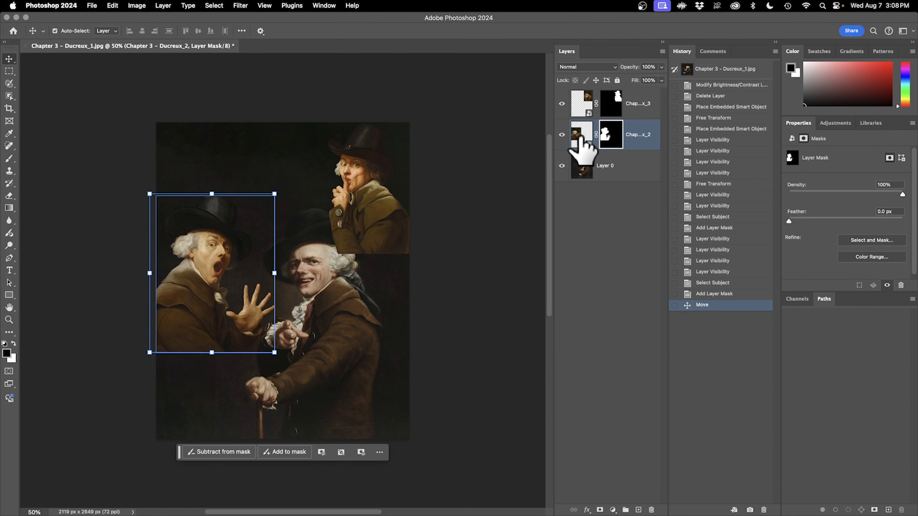
{"action": "left_click", "coordinate": [581, 135]}
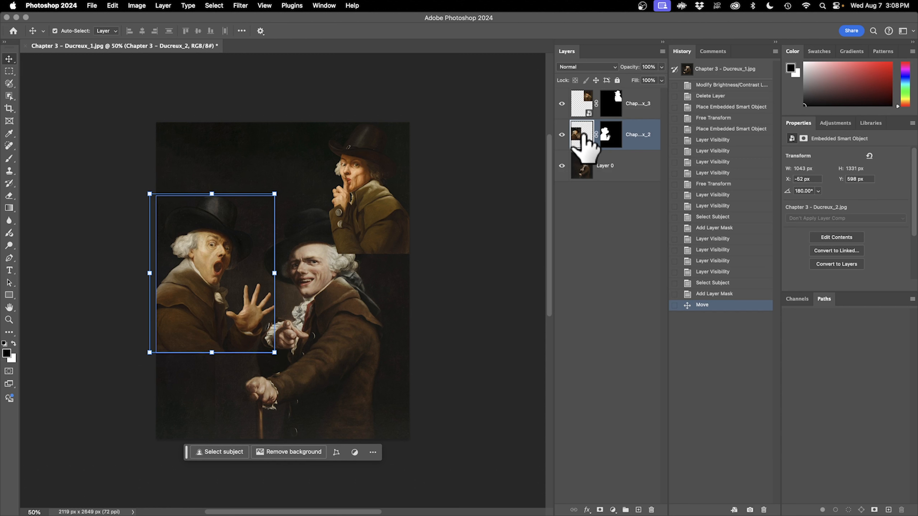
{"action": "left_click", "coordinate": [602, 139]}
{"action": "left_click", "coordinate": [584, 139]}
{"action": "left_click", "coordinate": [603, 138]}
{"action": "left_click", "coordinate": [584, 139]}
{"action": "left_click", "coordinate": [603, 138]}
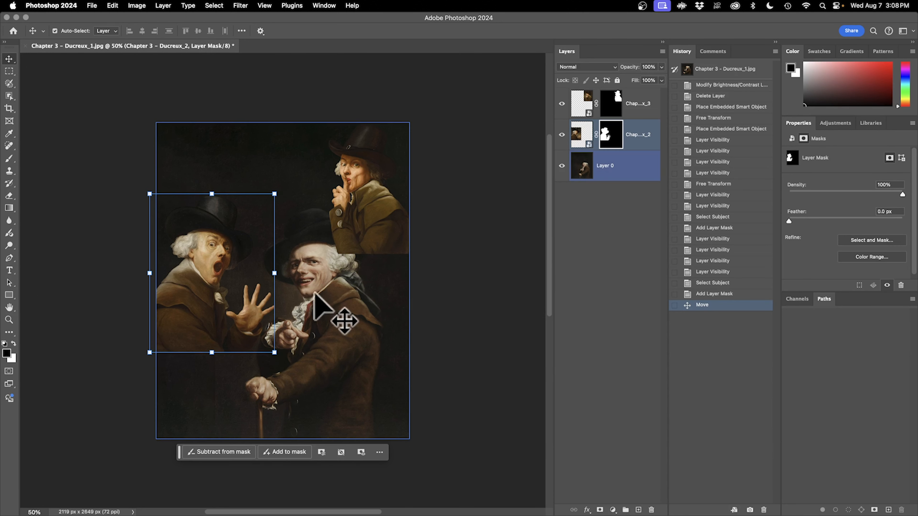
- Try filling an elliptical selection around the shouting figure with black on the Chapter 3 - Ducreux_2 layer mask, and undo the fill
{"action": "left_click", "coordinate": [9, 72]}
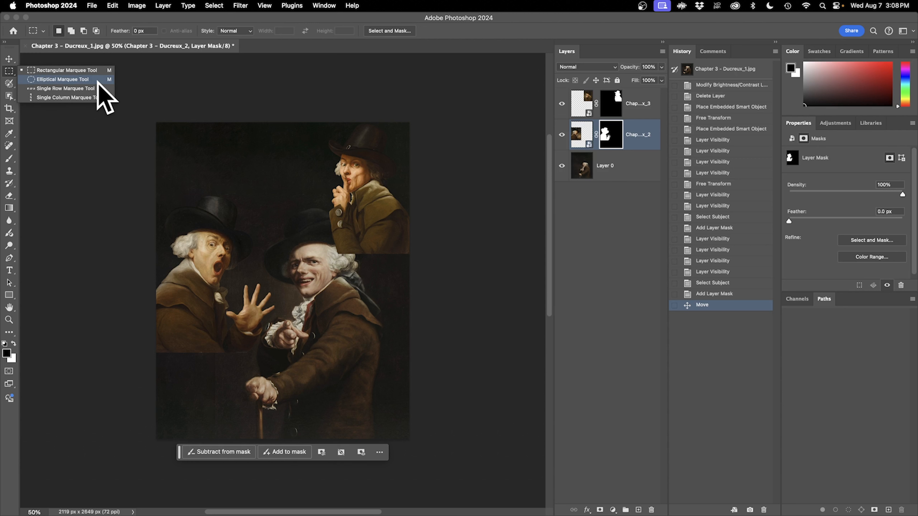
{"action": "left_click", "coordinate": [91, 79]}
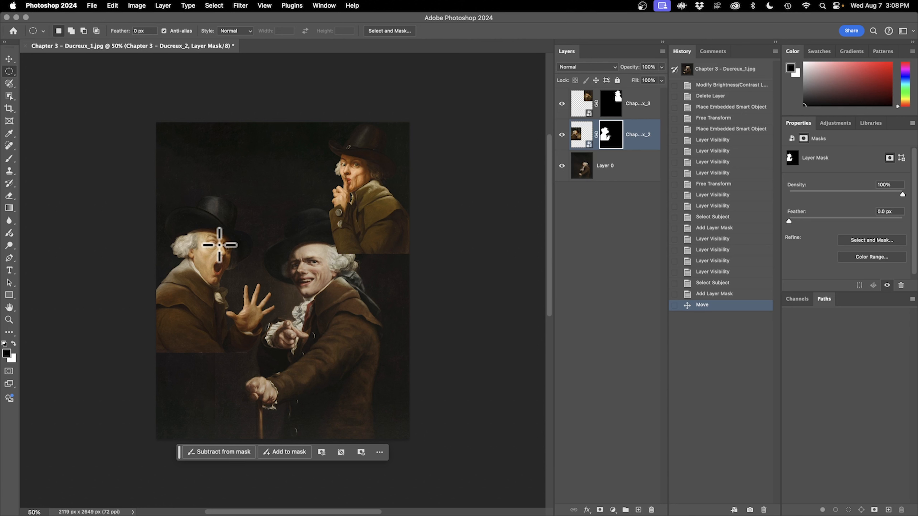
{"action": "left_click_drag", "start_coordinate": [219, 244], "coordinate": [277, 331]}
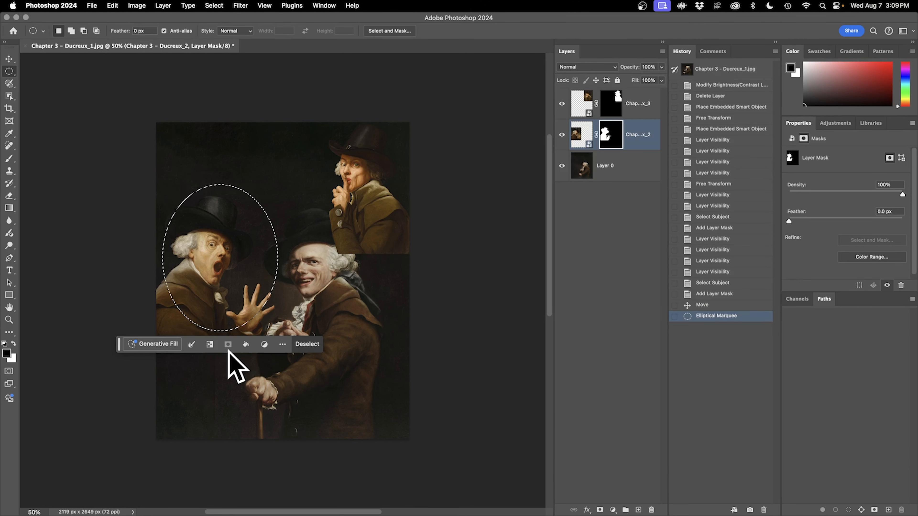
{"action": "left_click", "coordinate": [250, 344]}
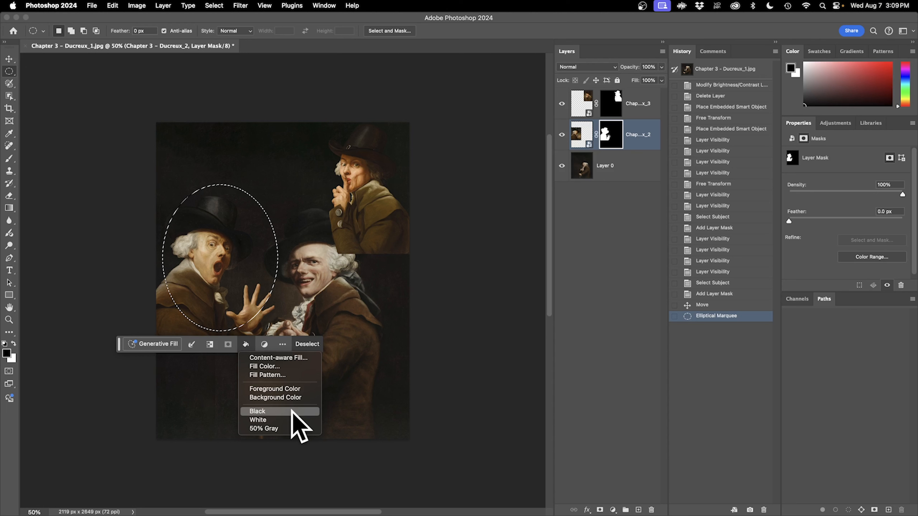
{"action": "left_click", "coordinate": [275, 411]}
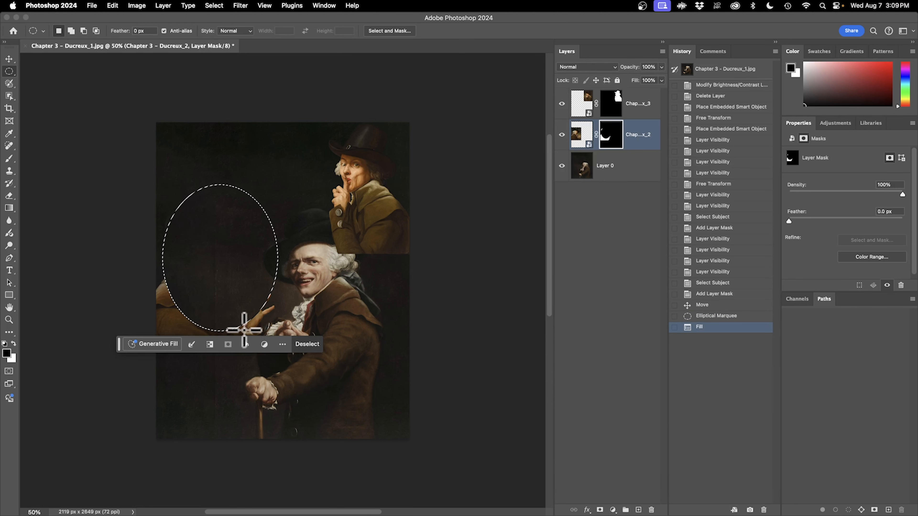
{"action": "key", "text": "super+z"}
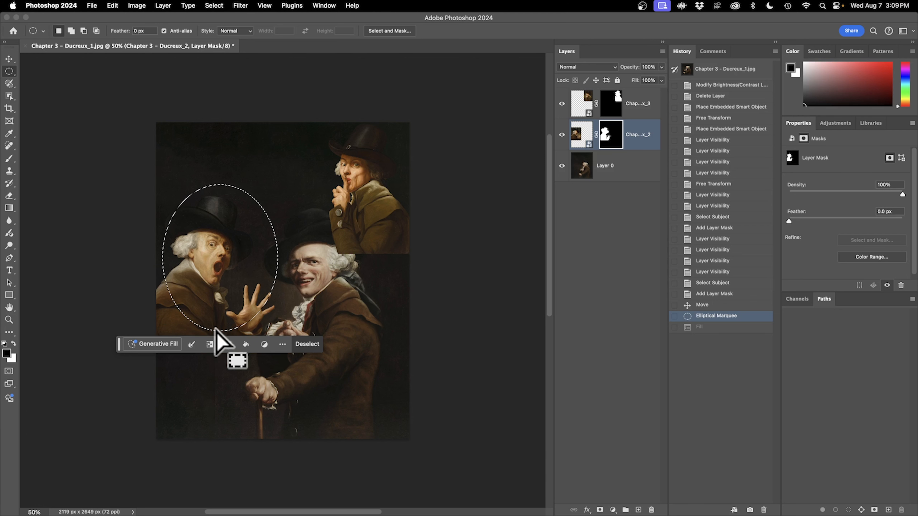
- Try inverting the elliptical selection, filling the Ducreux_2 mask with black and deselecting, and undo everything back to before the ellipse
{"action": "left_click", "coordinate": [210, 345]}
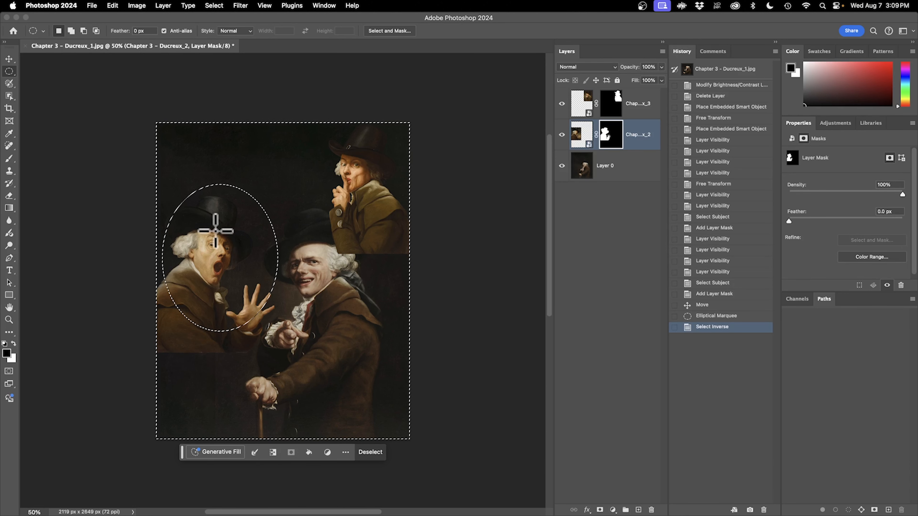
{"action": "left_click", "coordinate": [307, 452]}
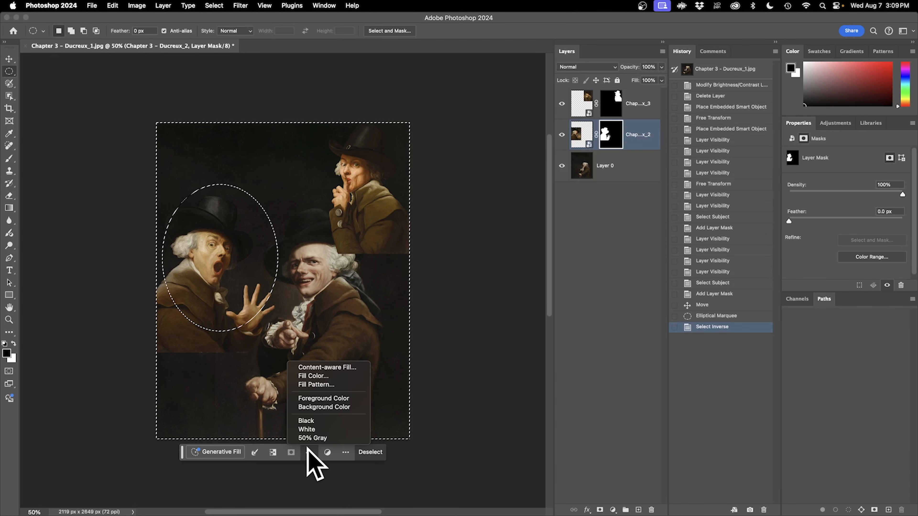
{"action": "left_click", "coordinate": [322, 421]}
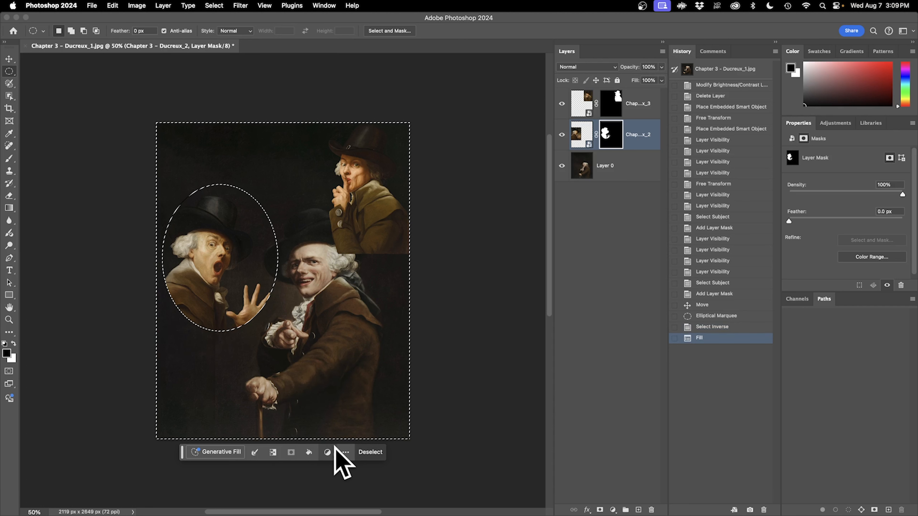
{"action": "left_click", "coordinate": [268, 350]}
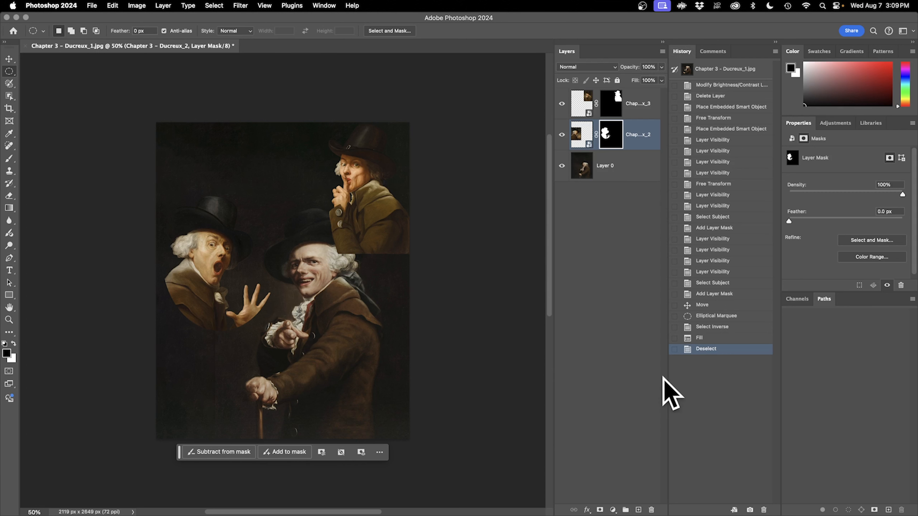
{"action": "left_click", "coordinate": [707, 325]}
{"action": "key", "text": "super+z"}
{"action": "key", "text": "super+z"}
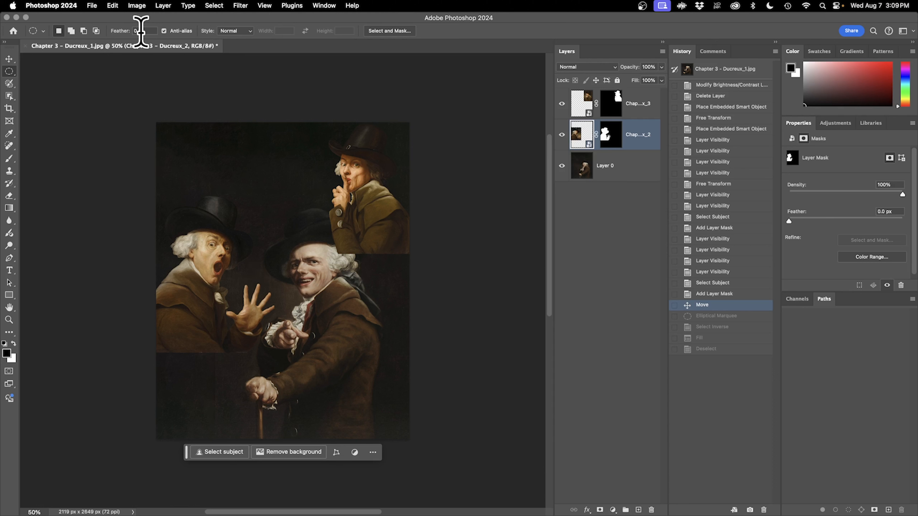
- Draw an elliptical selection with 50 px feather, about 1020 × 1334 px, around the shouting figure and invert it
{"action": "left_click", "coordinate": [141, 31]}
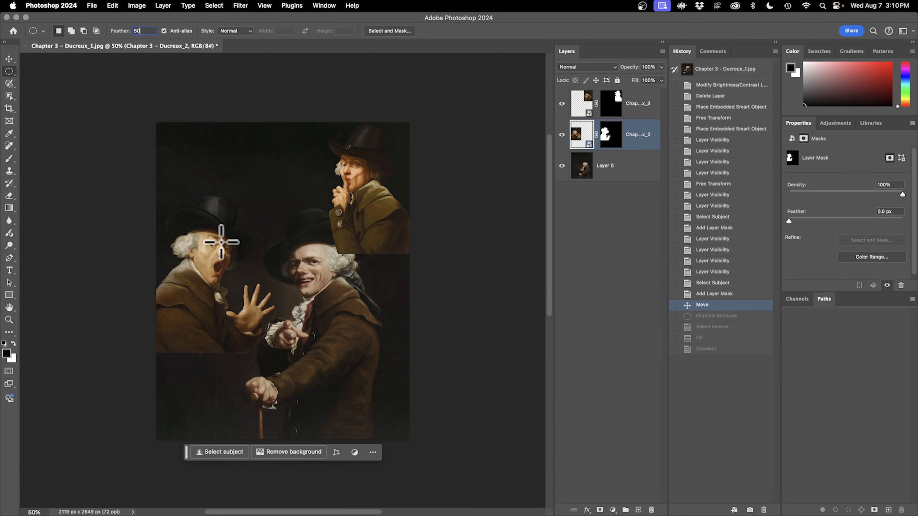
{"action": "left_click_drag", "start_coordinate": [221, 244], "coordinate": [283, 342]}
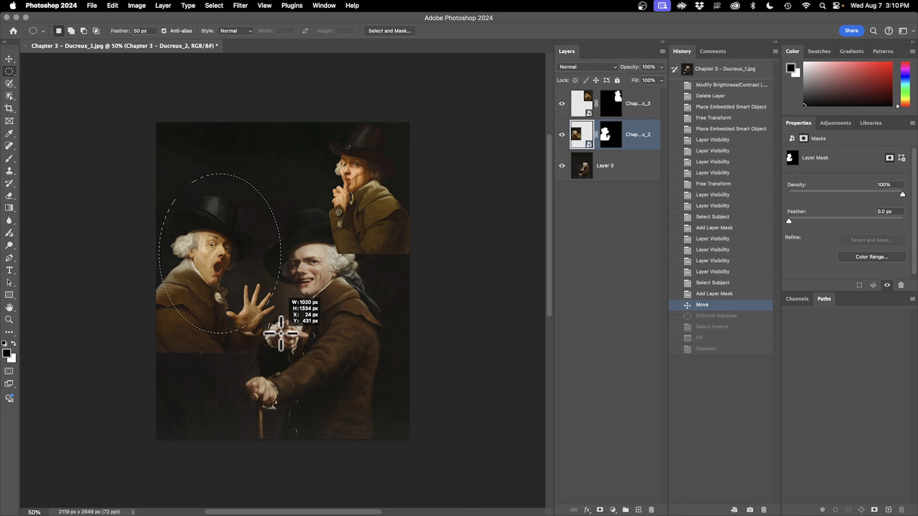
{"action": "left_click_drag", "start_coordinate": [281, 333], "coordinate": [281, 334]}
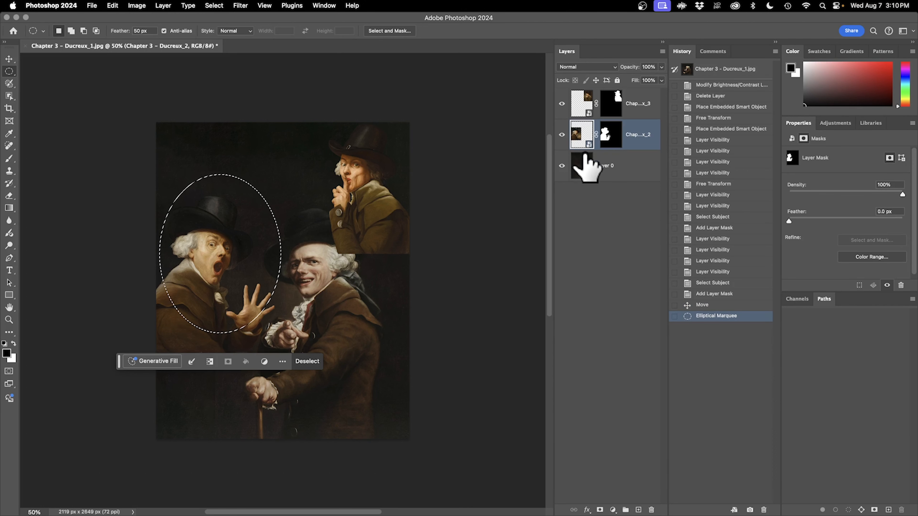
{"action": "left_click", "coordinate": [210, 361]}
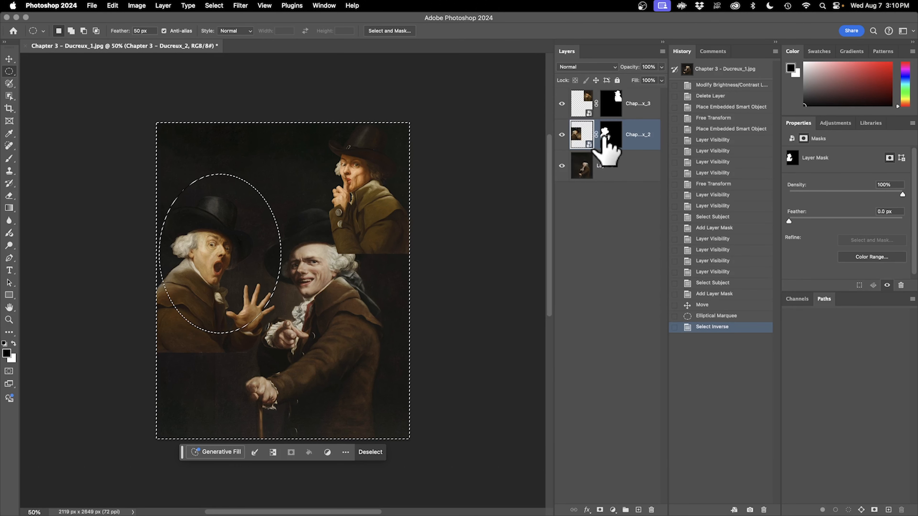
- Fill the inverted selection with black on the Chapter 3 - Ducreux_2 layer mask and deselect
{"action": "left_click", "coordinate": [611, 140]}
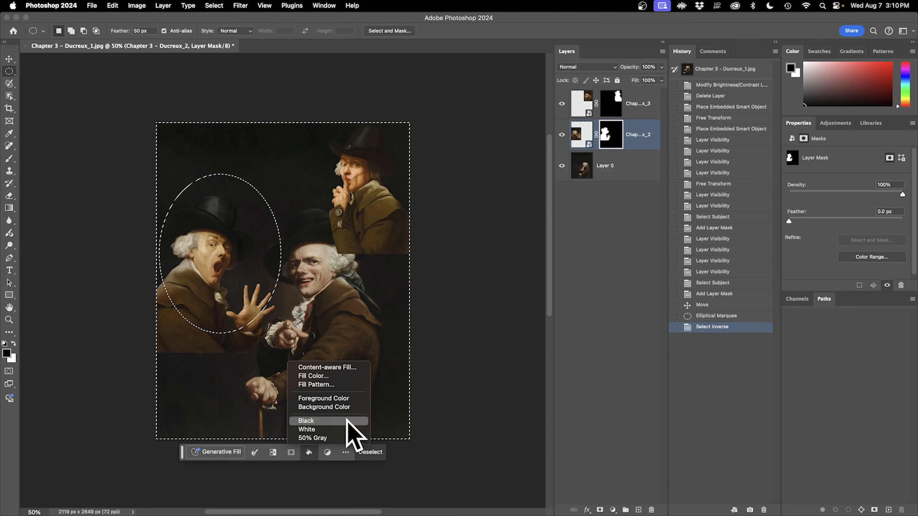
{"action": "key", "text": "alt+BackSpace"}
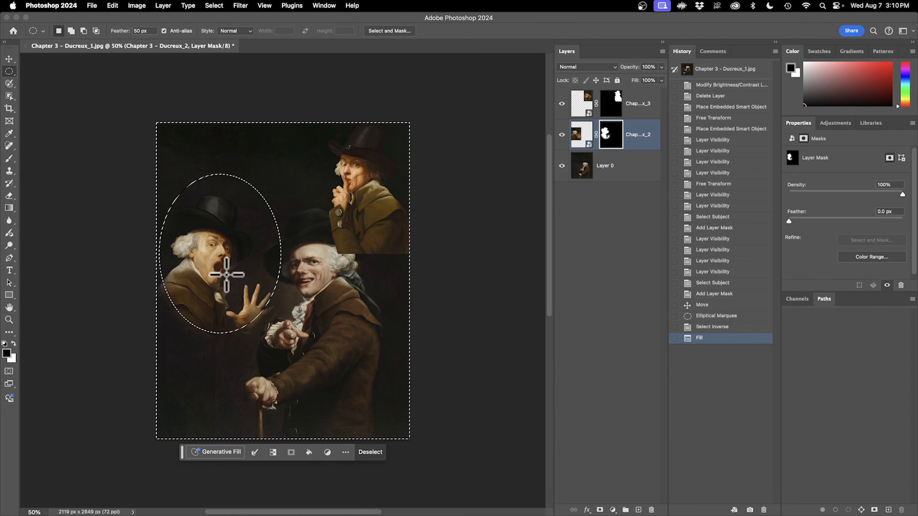
{"action": "left_click", "coordinate": [381, 457]}
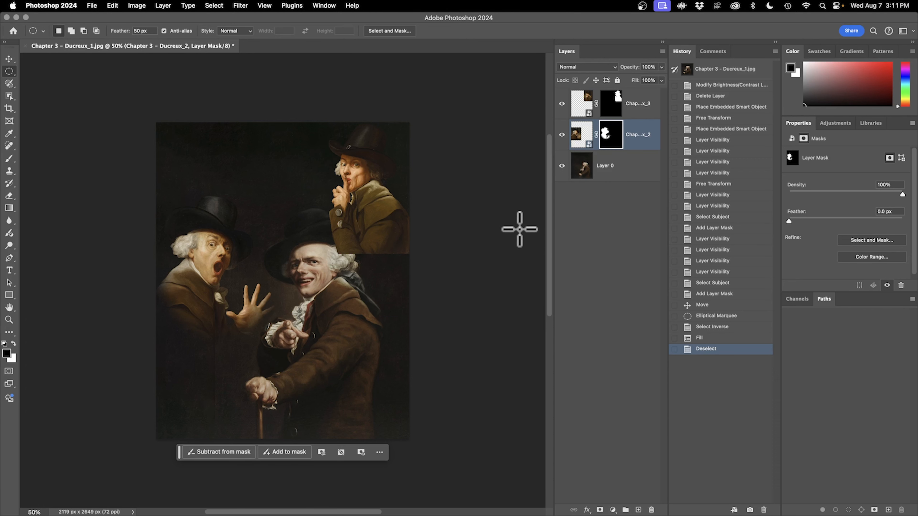
- Hide Layer 0 to inspect the feathered edge of the masked shouting figure, and show the layer again
{"action": "left_click", "coordinate": [583, 177]}
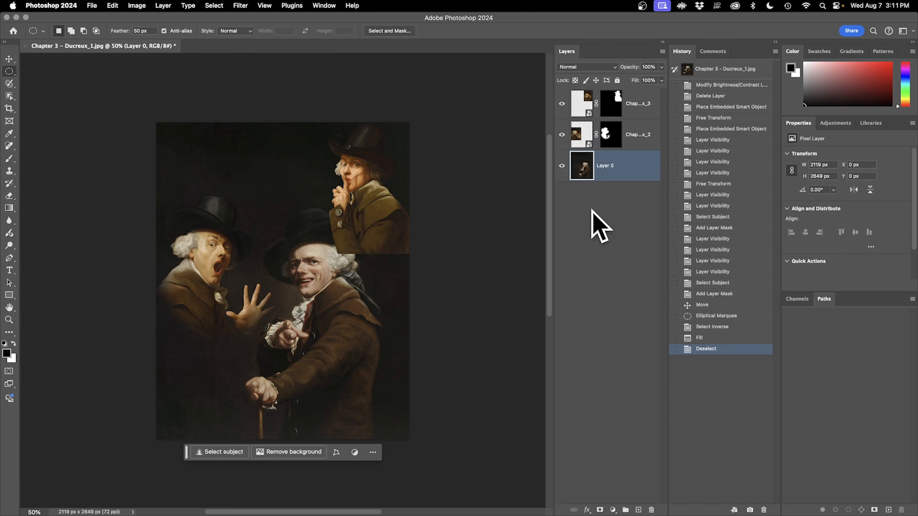
{"action": "left_click", "coordinate": [562, 166]}
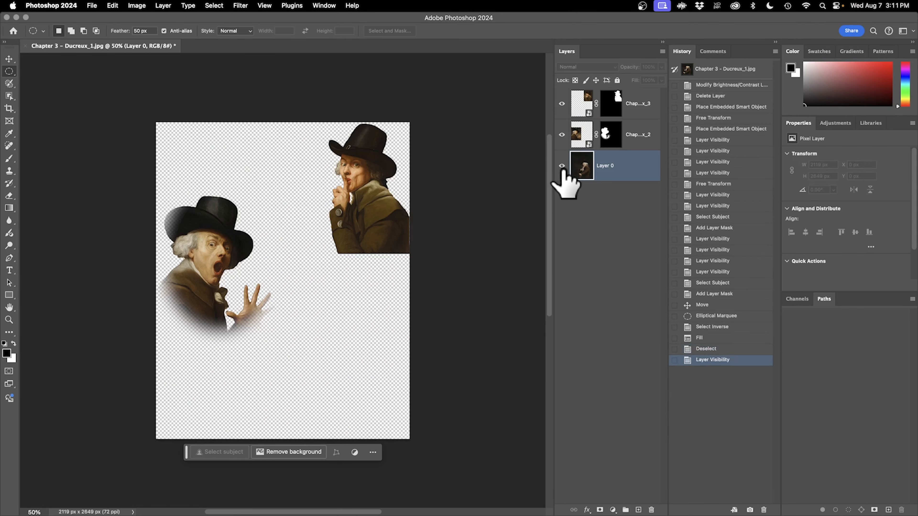
{"action": "left_click", "coordinate": [562, 167]}
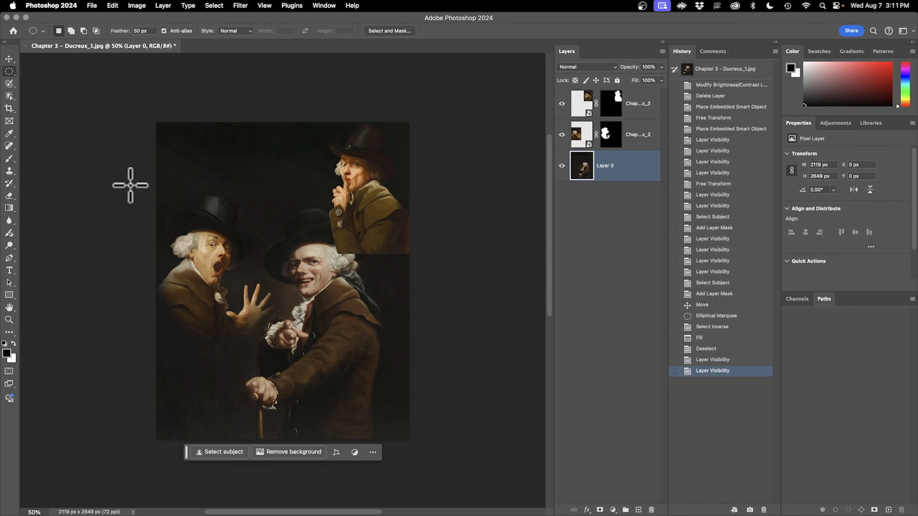
- Select the subject of Layer 0, the pointing figure with the cane, using Select Subject
{"action": "left_click", "coordinate": [9, 96]}
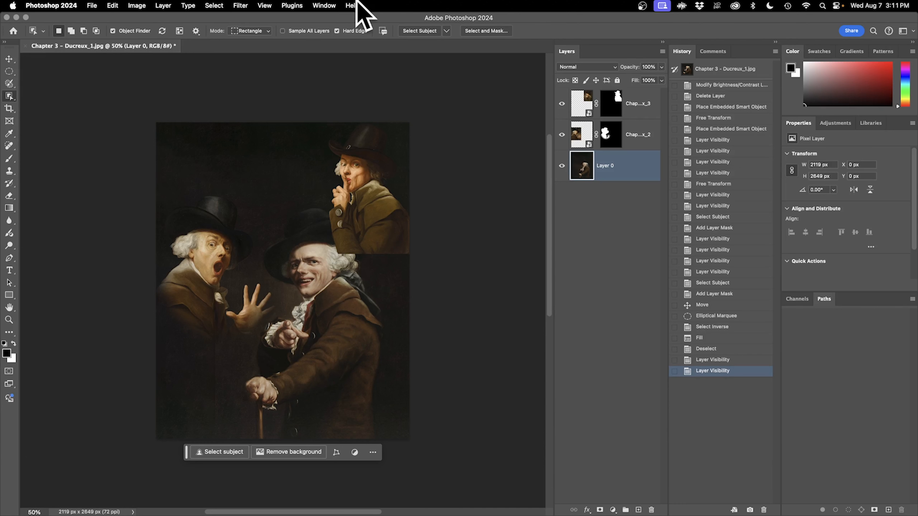
{"action": "left_click", "coordinate": [446, 31]}
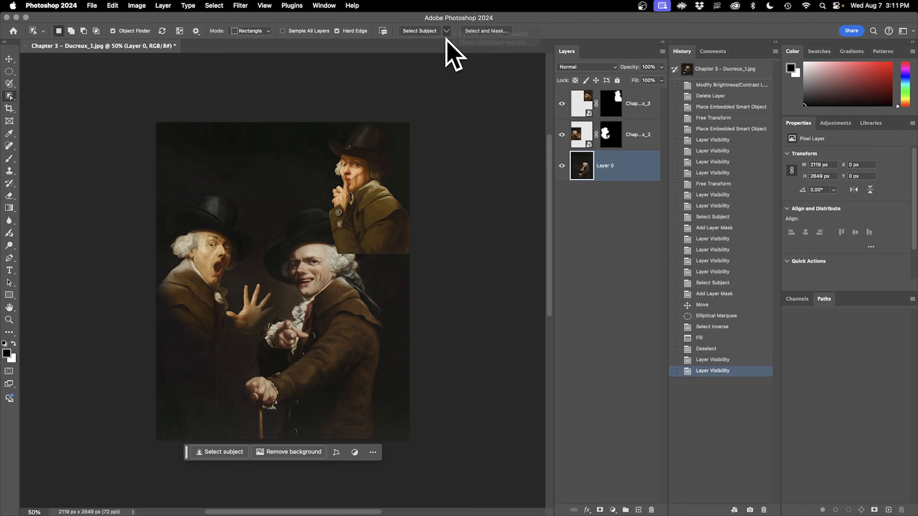
{"action": "left_click", "coordinate": [419, 32]}
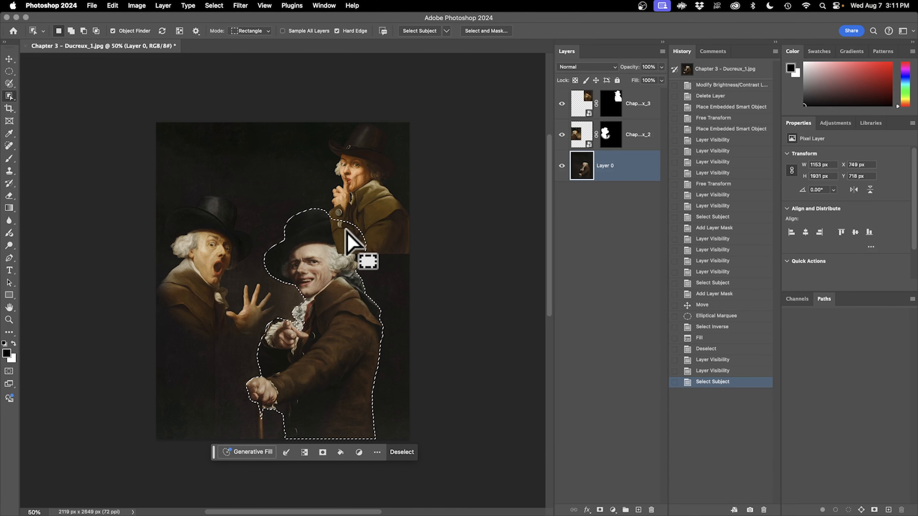
- Fill the pointing figure's selection with black at 100% opacity on the Chapter 3 - Ducreux_3 layer mask and deselect
{"action": "left_click", "coordinate": [606, 112]}
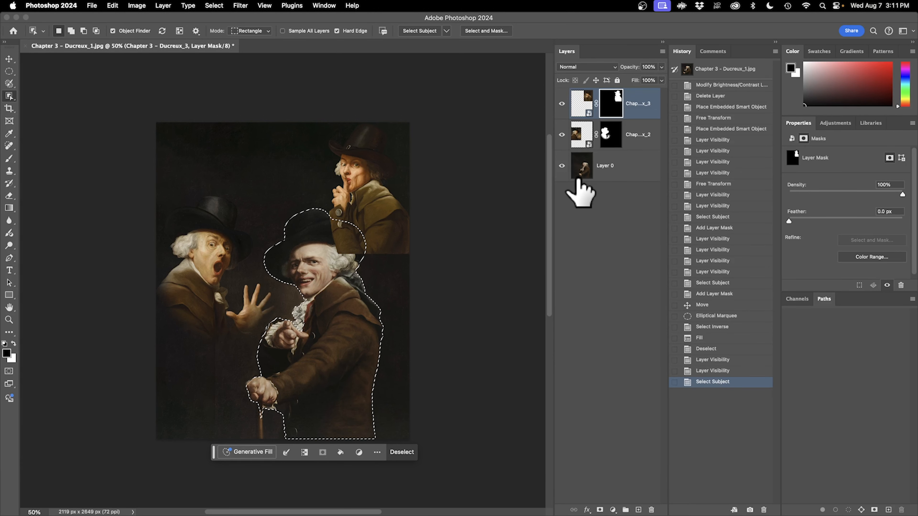
{"action": "key", "text": "shift+BackSpace"}
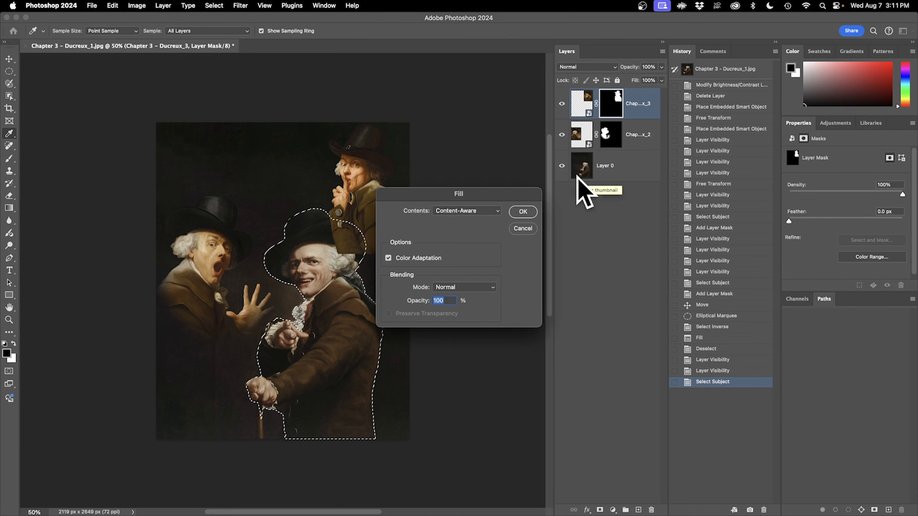
{"action": "left_click", "coordinate": [473, 213]}
{"action": "left_click", "coordinate": [477, 245]}
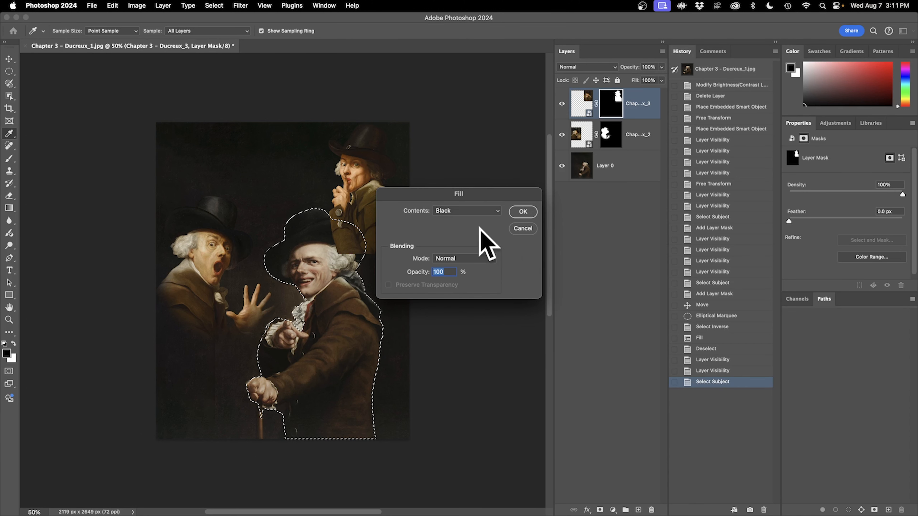
{"action": "left_click", "coordinate": [523, 212]}
{"action": "key", "text": "w"}
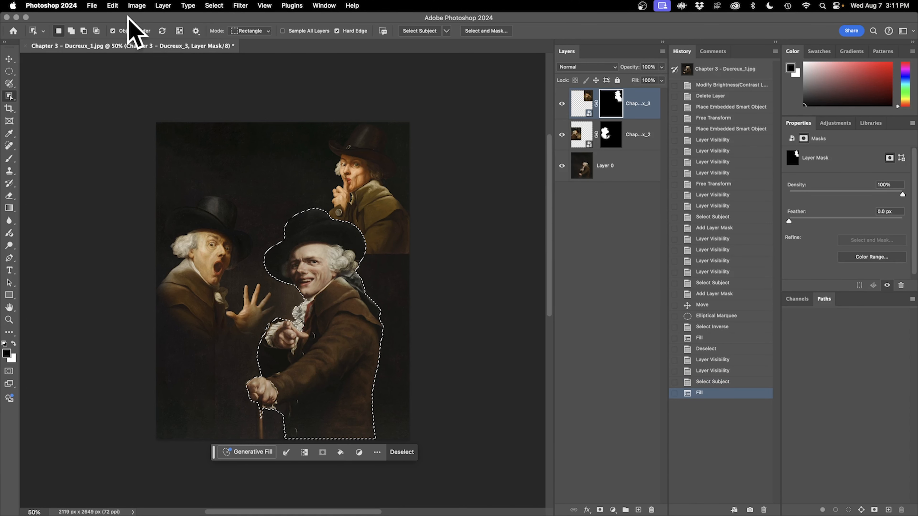
{"action": "left_click", "coordinate": [112, 5]}
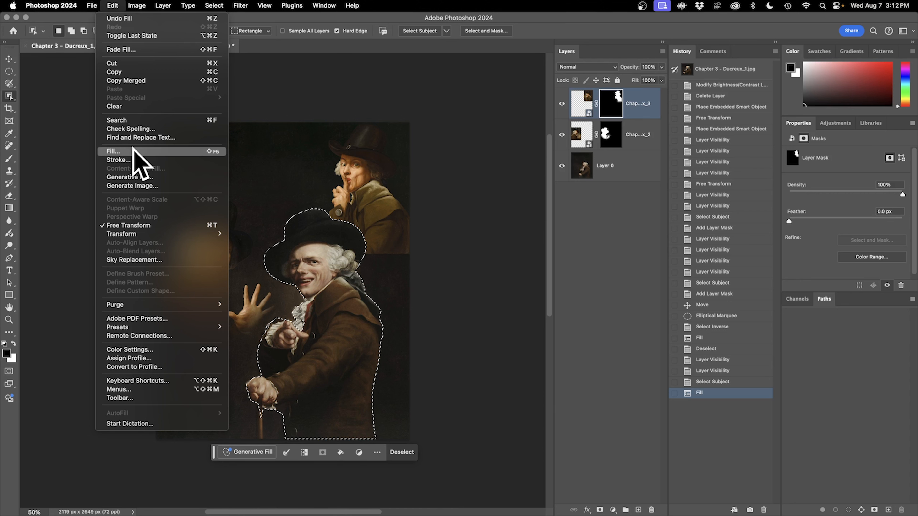
{"action": "left_click", "coordinate": [553, 208]}
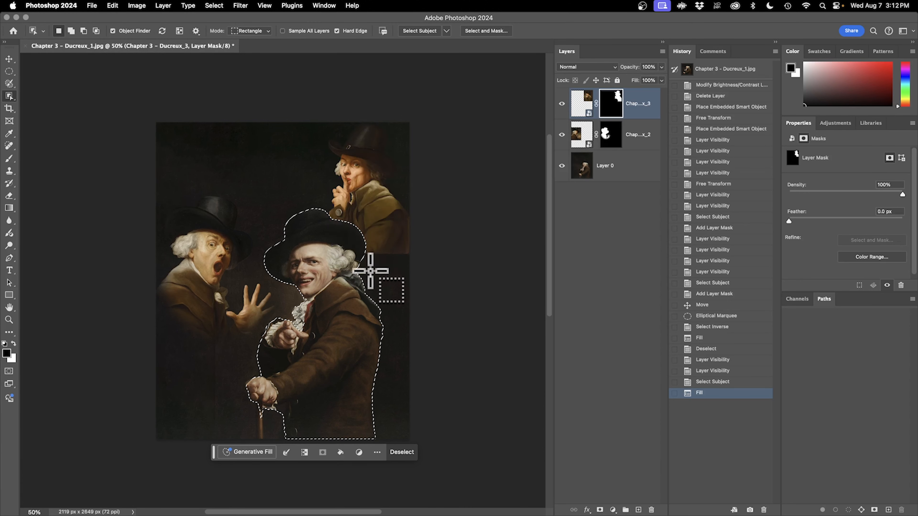
{"action": "key", "text": "super+d"}
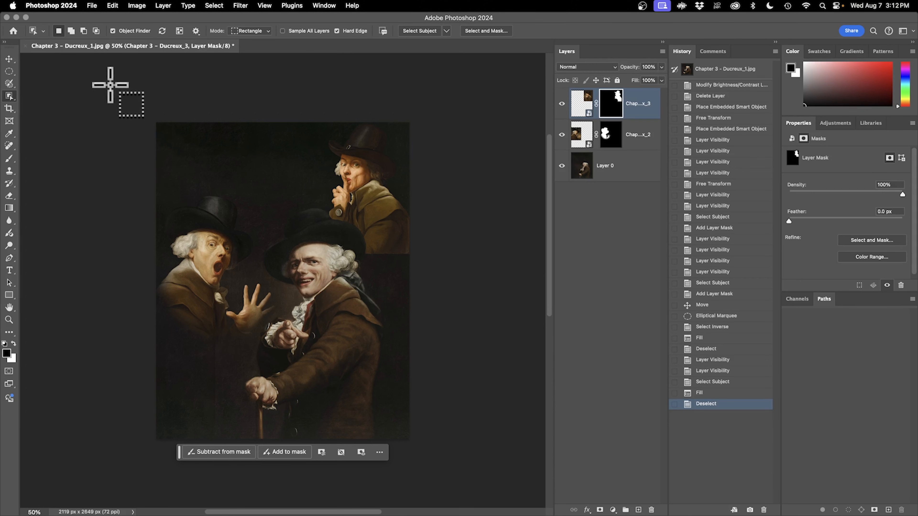
- Draw an elliptical selection with 50 px feather, about 685 × 956 px, around the shushing figure
{"action": "left_click", "coordinate": [8, 70]}
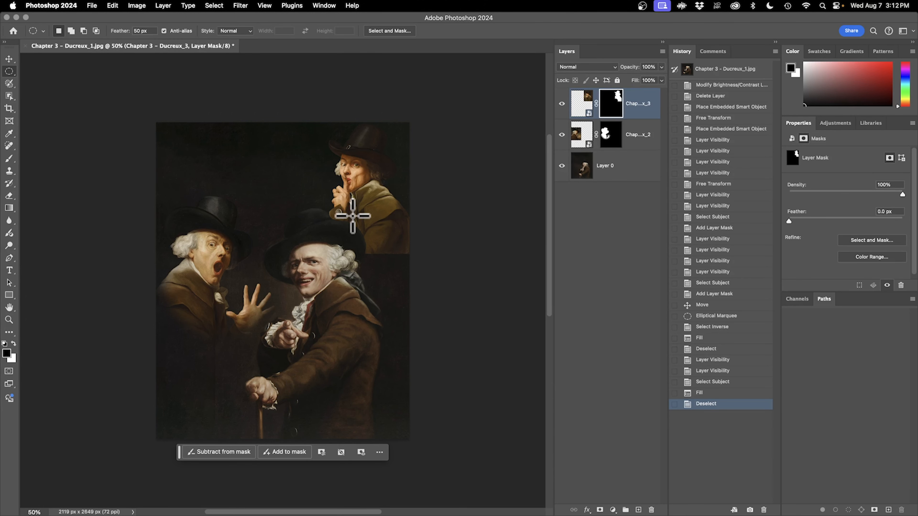
{"action": "left_click_drag", "start_coordinate": [356, 183], "coordinate": [372, 225]}
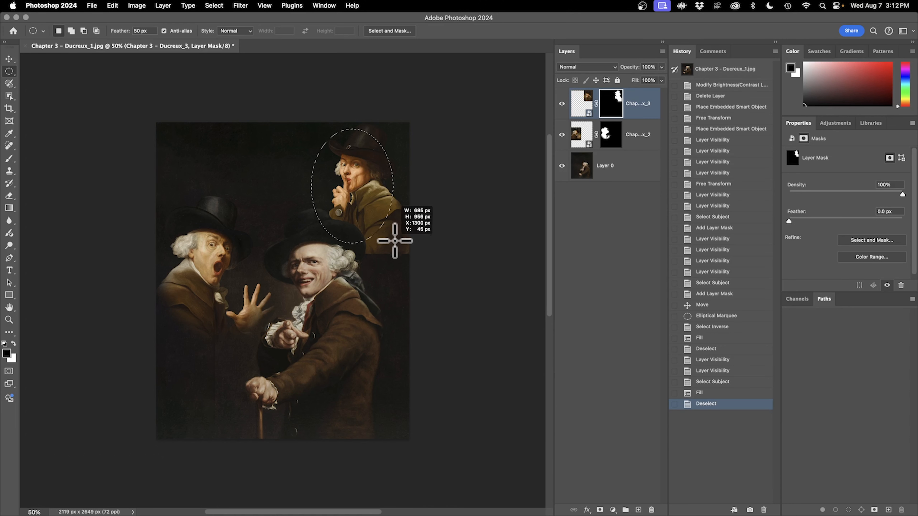
- Fill the Ducreux_3 layer's mask with black outside a 50 px feathered ellipse around the hushing man, then deselect
{"action": "left_click_drag", "start_coordinate": [401, 236], "coordinate": [406, 239]}
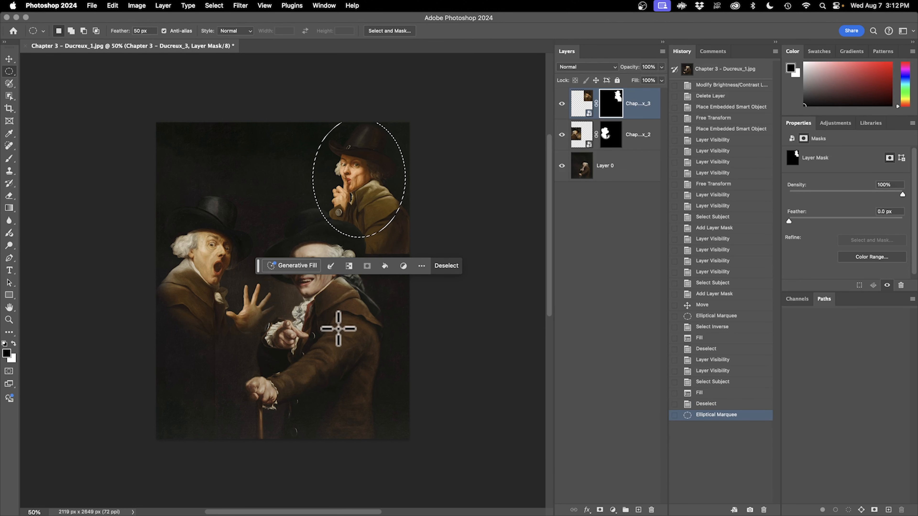
{"action": "left_click", "coordinate": [349, 266]}
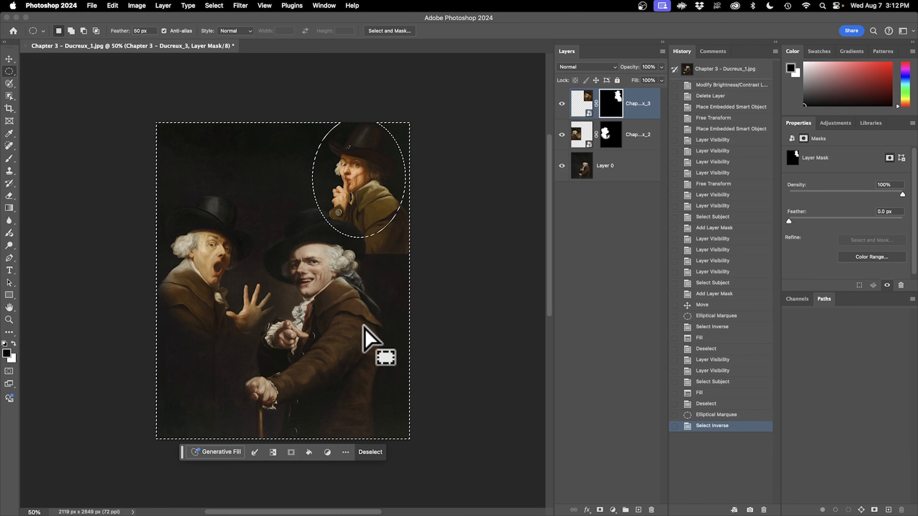
{"action": "left_click", "coordinate": [309, 452]}
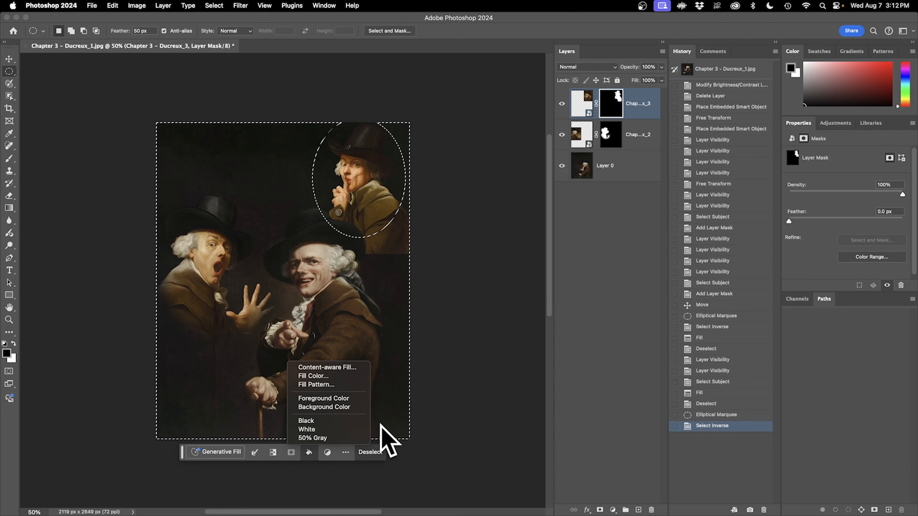
{"action": "left_click", "coordinate": [349, 420]}
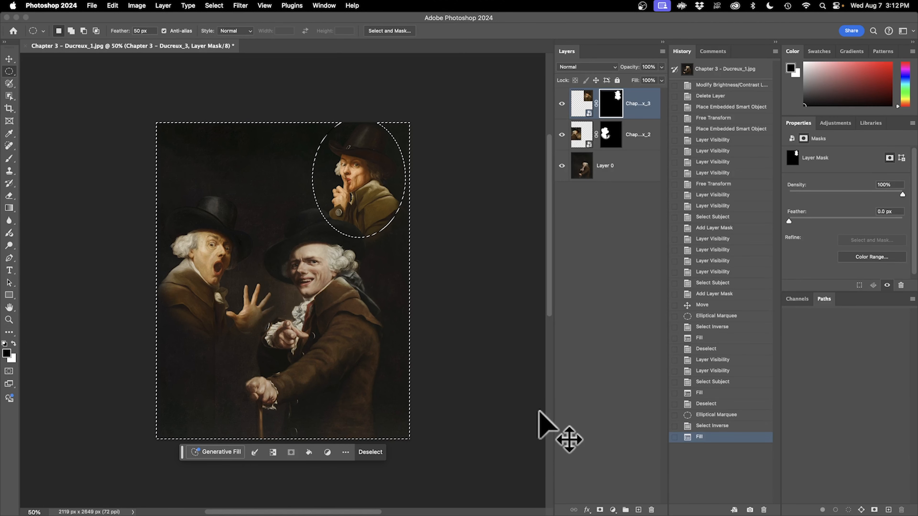
{"action": "key", "text": "super+d"}
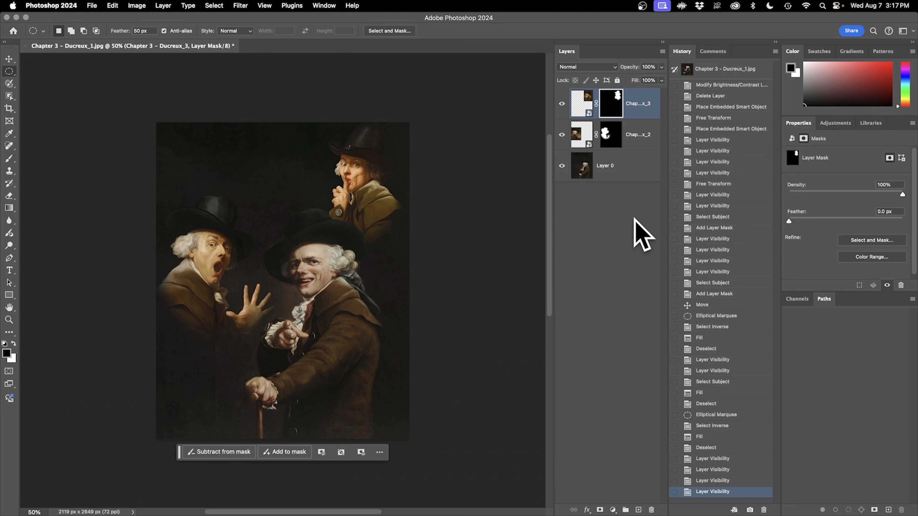
- Add an empty layer above Layer 0, naming the new layer Clouds and the base layer Pointing
{"action": "left_click", "coordinate": [635, 173]}
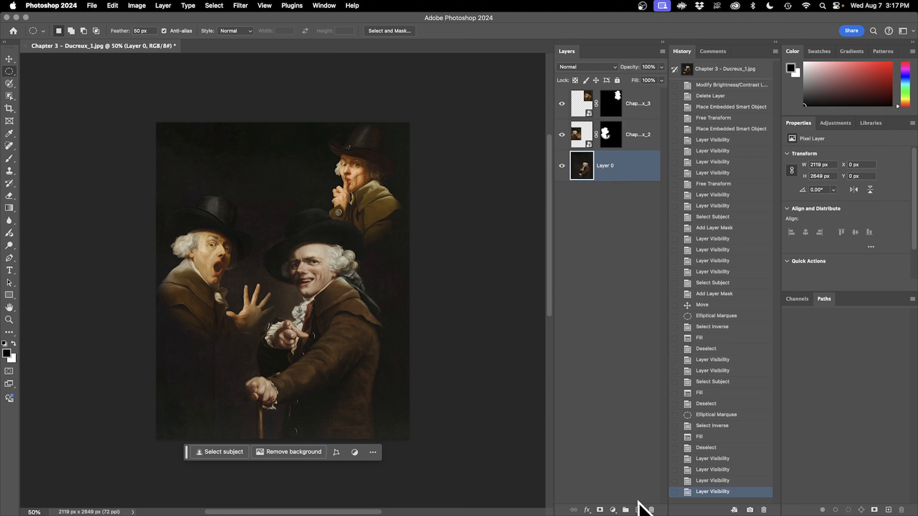
{"action": "left_click", "coordinate": [638, 509]}
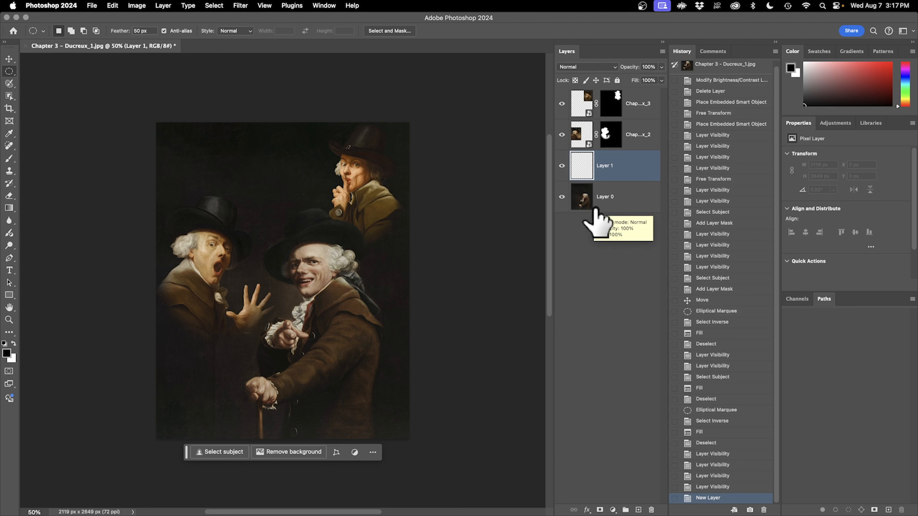
{"action": "left_click", "coordinate": [604, 197]}
{"action": "double_click", "coordinate": [609, 200]}
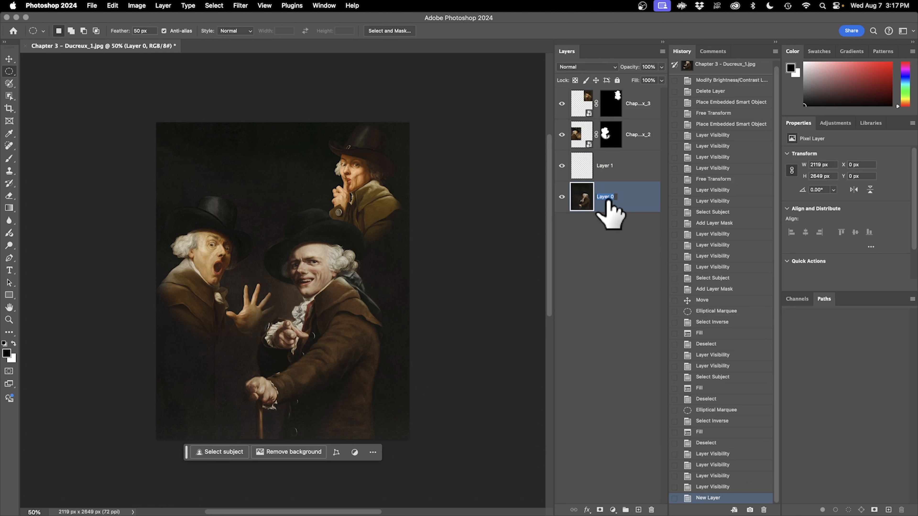
{"action": "type", "text": "Pointing"}
{"action": "key", "text": "Return"}
{"action": "double_click", "coordinate": [605, 165]}
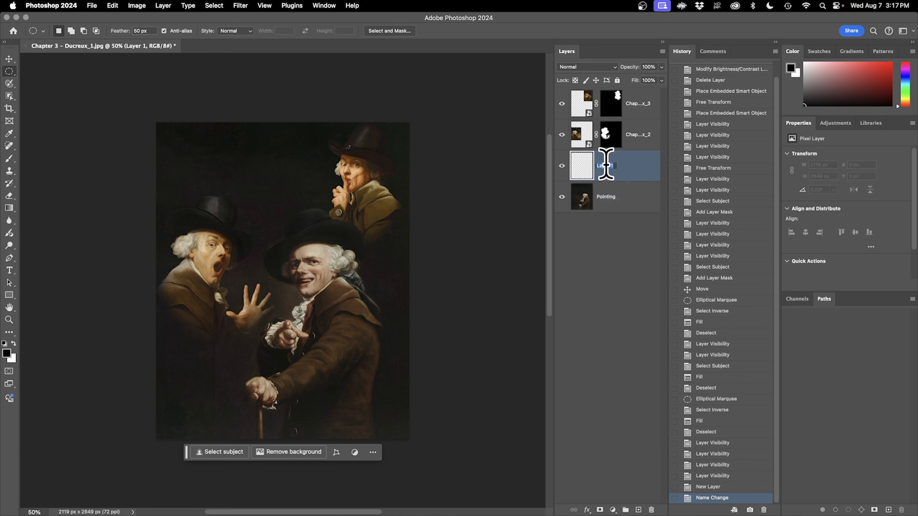
{"action": "type", "text": "Clouds"}
{"action": "key", "text": "Return"}
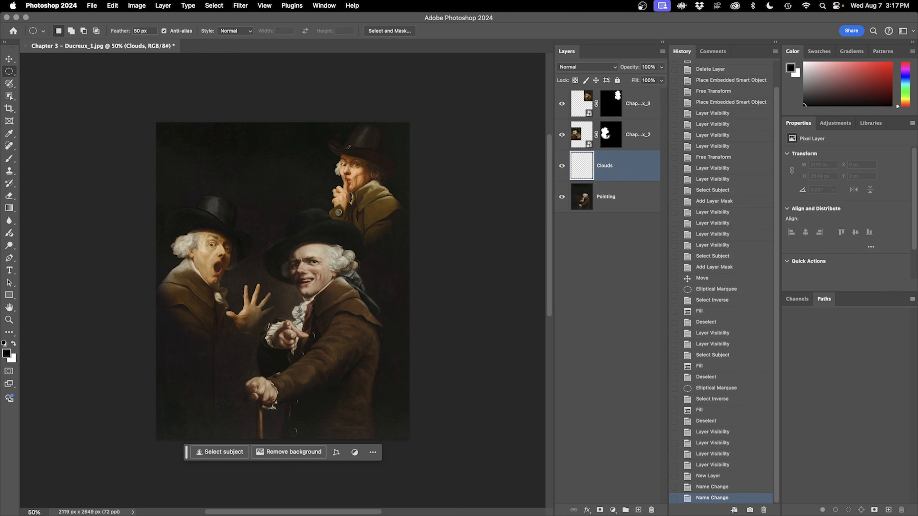
- Rename the Ducreux_2 smart object layer as Surprise and the Ducreux_3 layer as Shhh
{"action": "double_click", "coordinate": [635, 134]}
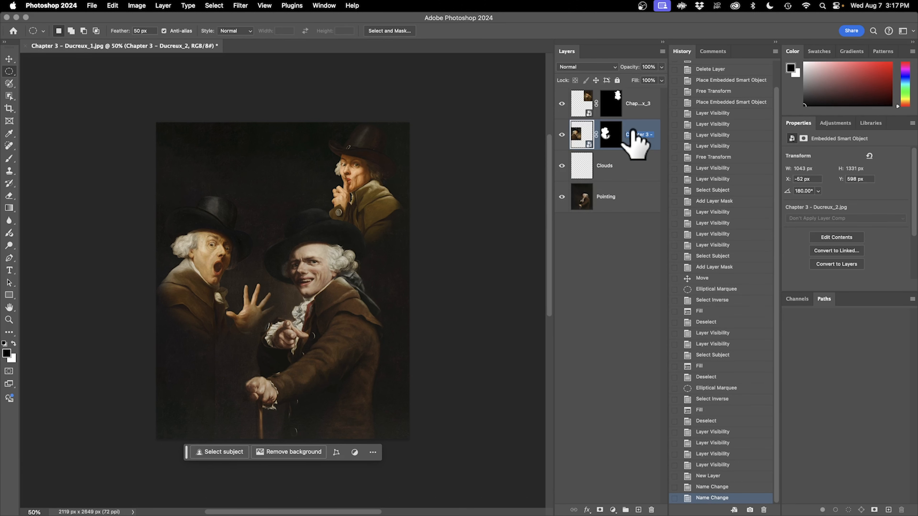
{"action": "type", "text": "Surprise"}
{"action": "key", "text": "Return"}
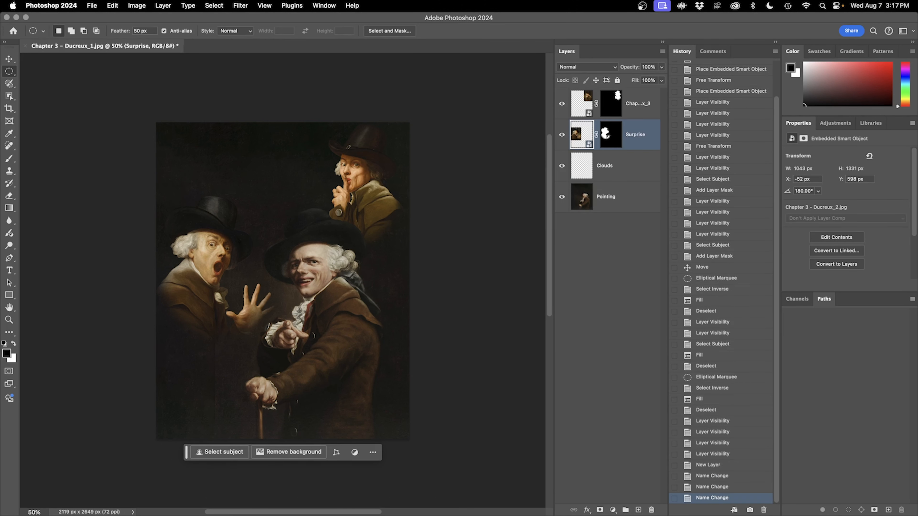
{"action": "double_click", "coordinate": [636, 103]}
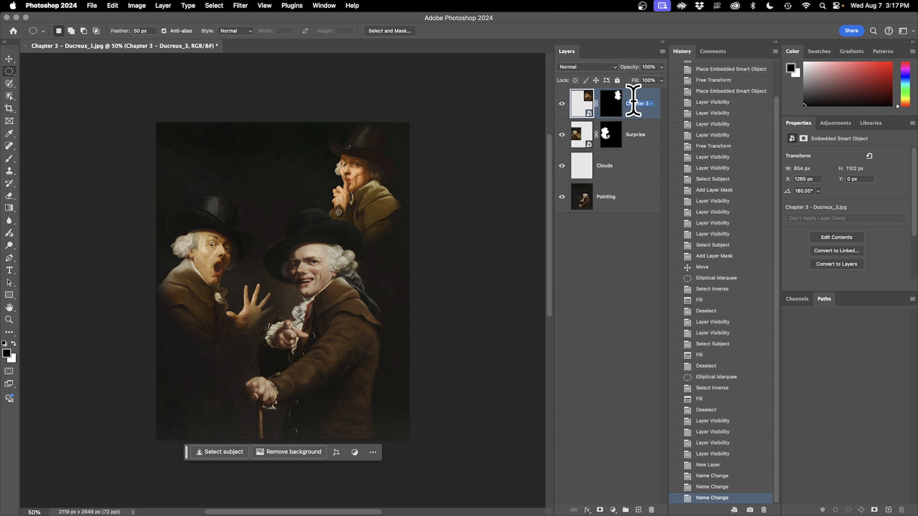
{"action": "type", "text": "Shhh"}
{"action": "key", "text": "Return"}
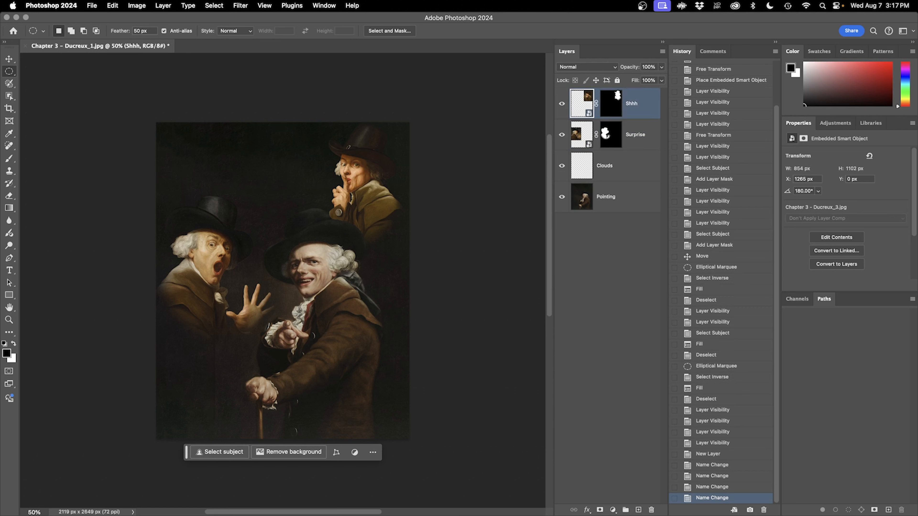
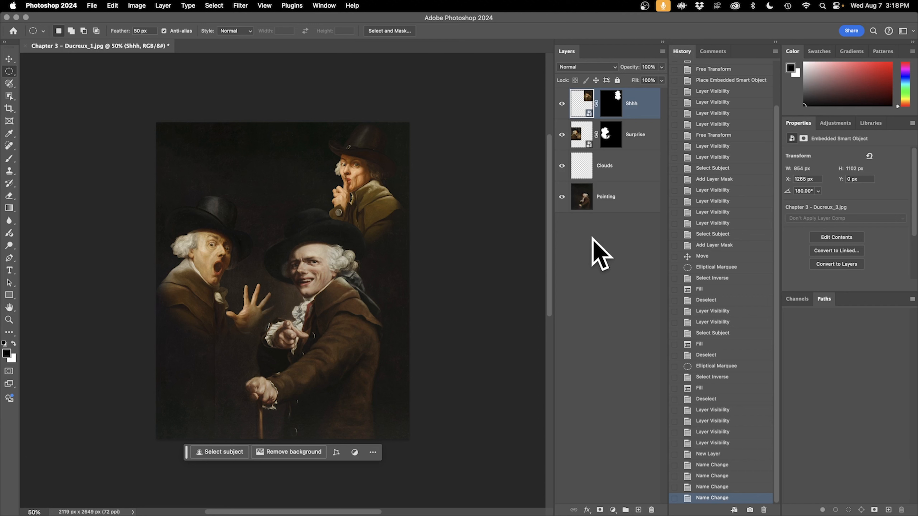
- Fill the Clouds layer with the Clouds render filter using the default black and white colors
{"action": "left_click", "coordinate": [633, 171]}
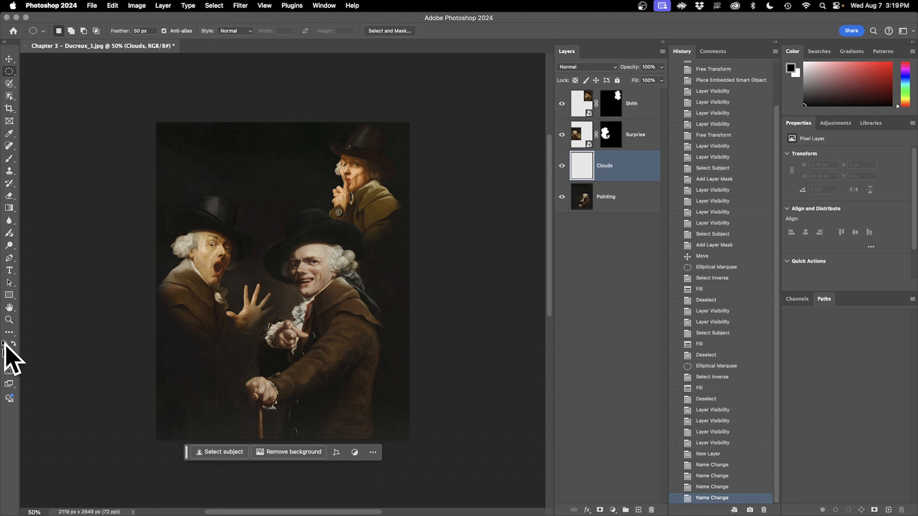
{"action": "mouse_move", "coordinate": [847, 76]}
{"action": "left_mouse_down"}
{"action": "mouse_move", "coordinate": [836, 97]}
{"action": "mouse_move", "coordinate": [873, 76]}
{"action": "left_mouse_up"}
{"action": "left_click", "coordinate": [5, 342]}
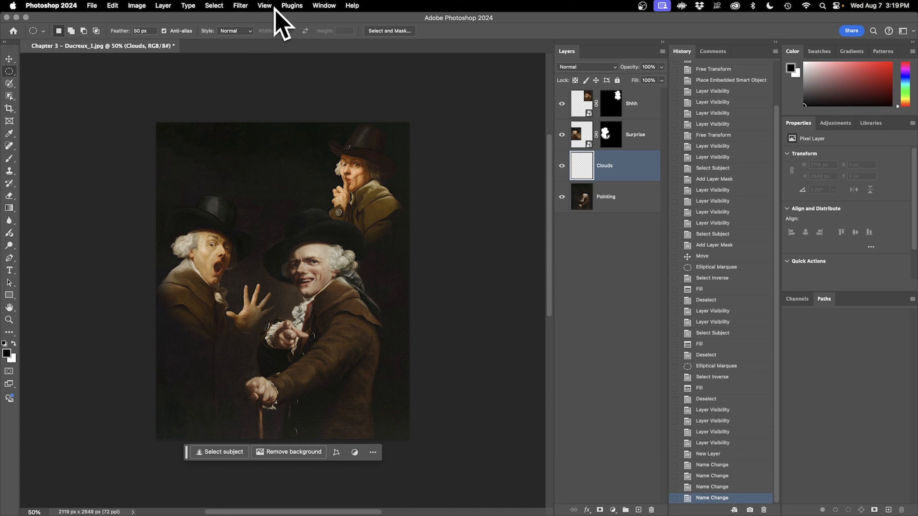
{"action": "left_click", "coordinate": [243, 7]}
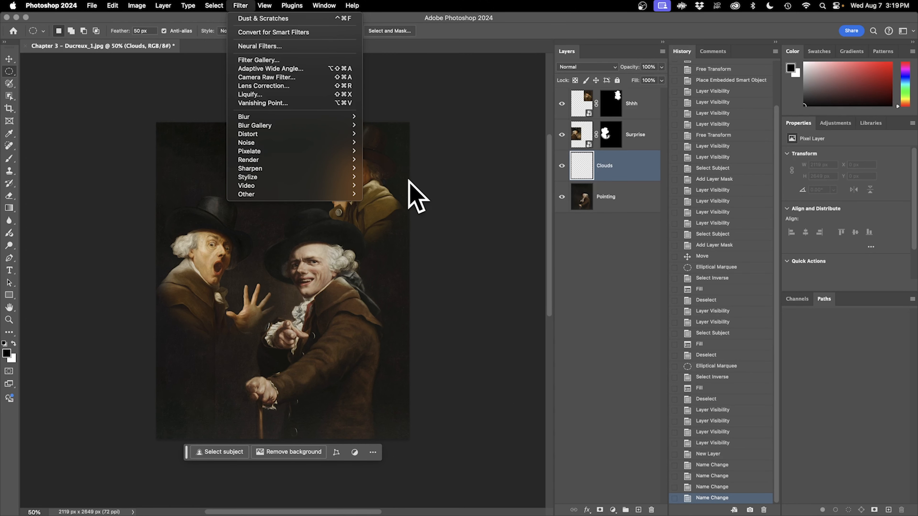
{"action": "mouse_move", "coordinate": [338, 160]}
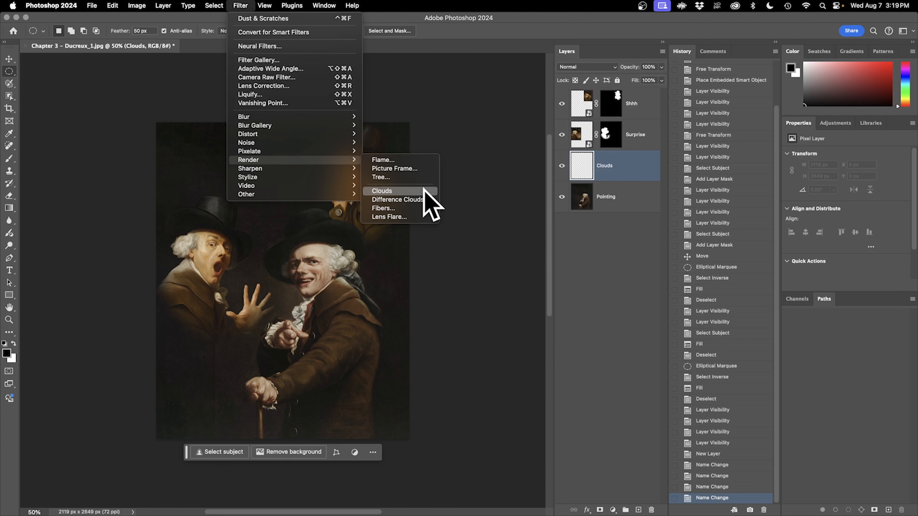
{"action": "left_click", "coordinate": [425, 191]}
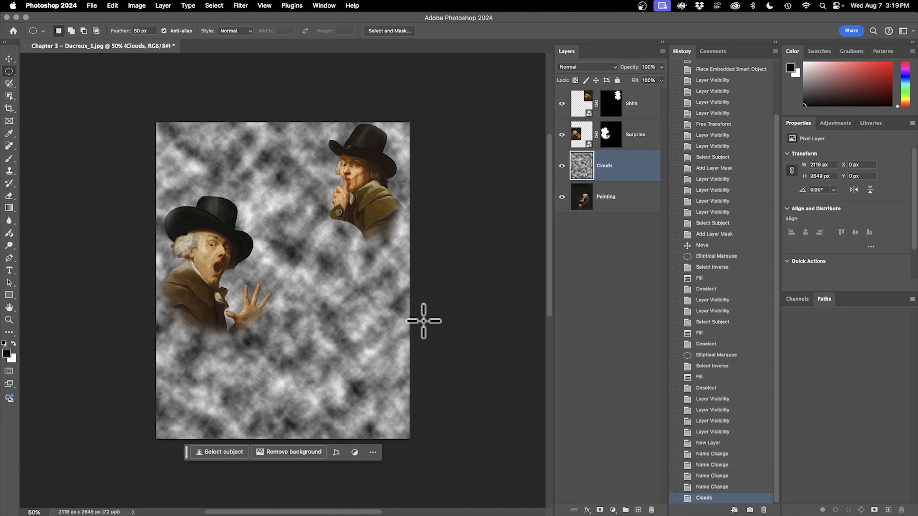
- Set the Clouds layer's blending mode to Soft Light and its opacity to 25%
{"action": "left_click", "coordinate": [601, 67]}
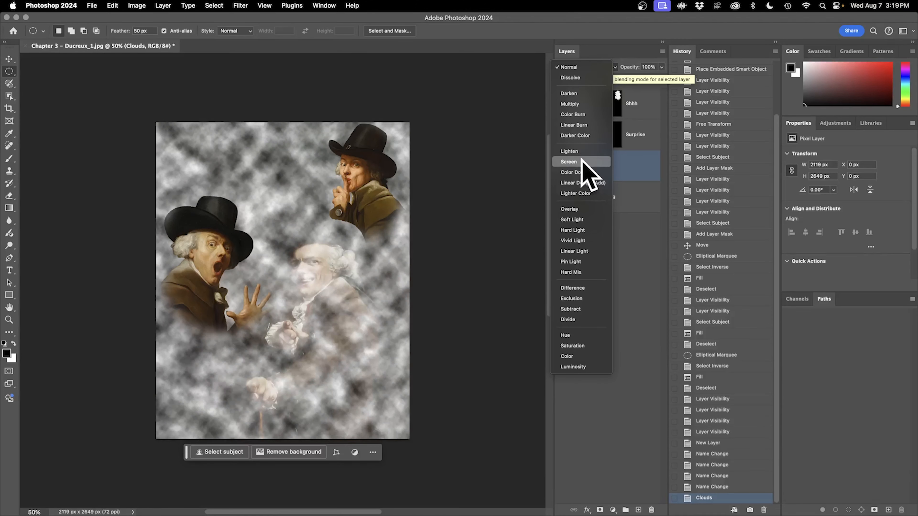
{"action": "left_click", "coordinate": [588, 219]}
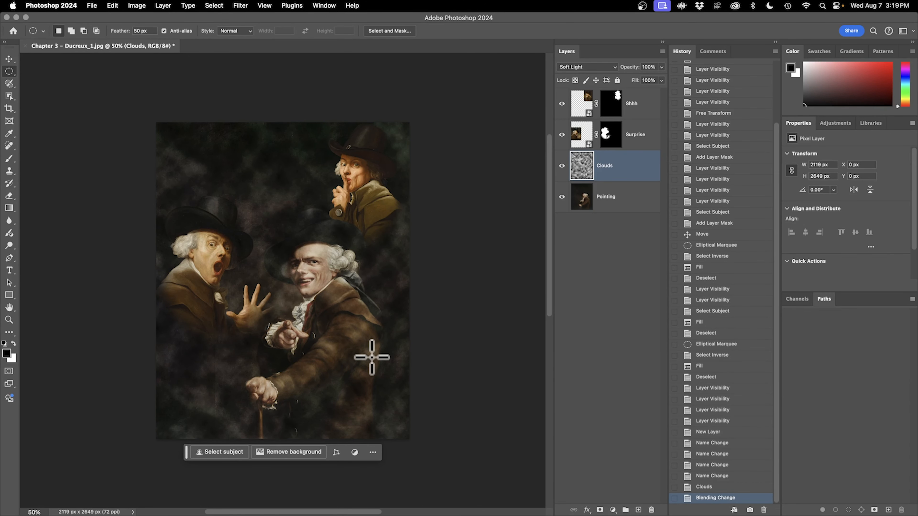
{"action": "left_click", "coordinate": [652, 66]}
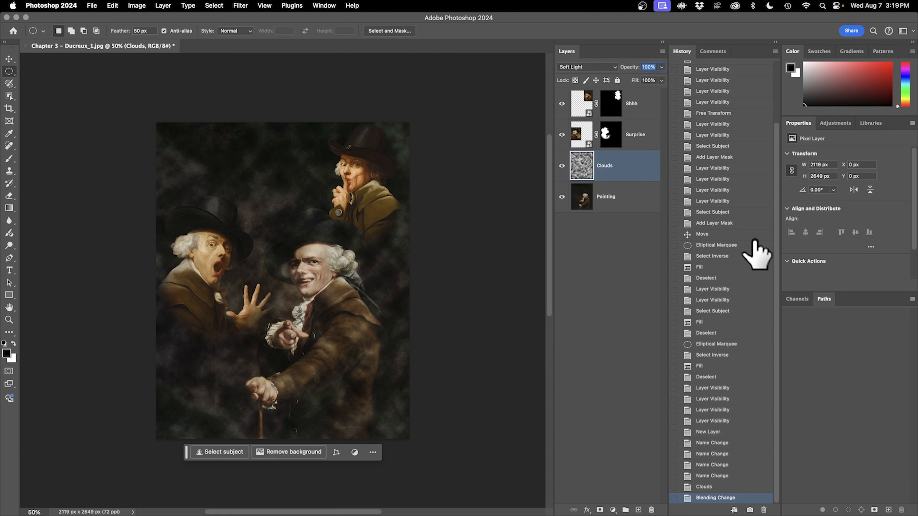
{"action": "type", "text": "25"}
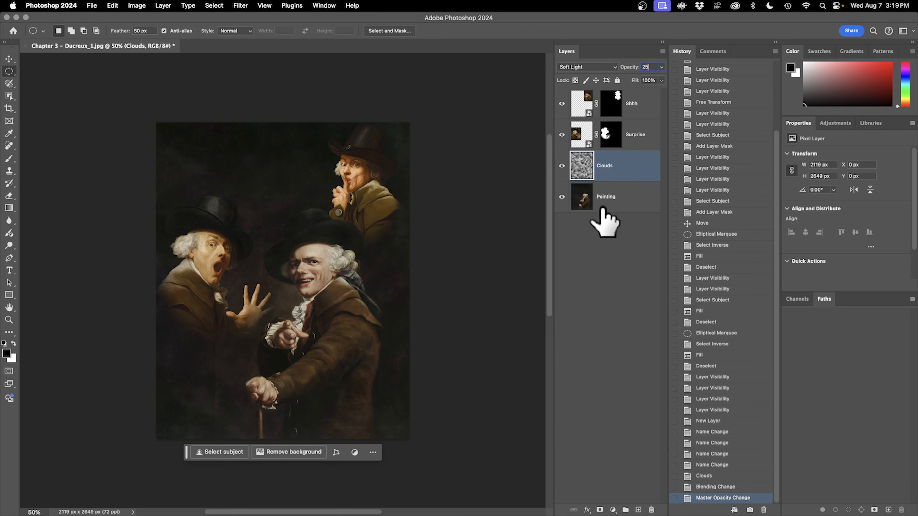
- Compare the composite with the Clouds layer hidden and shown, leaving the layer visible
{"action": "left_click", "coordinate": [561, 166]}
{"action": "left_click", "coordinate": [561, 166]}
{"action": "left_click", "coordinate": [561, 166]}
{"action": "left_click", "coordinate": [562, 166]}
{"action": "left_click", "coordinate": [561, 166]}
{"action": "left_click", "coordinate": [561, 166]}
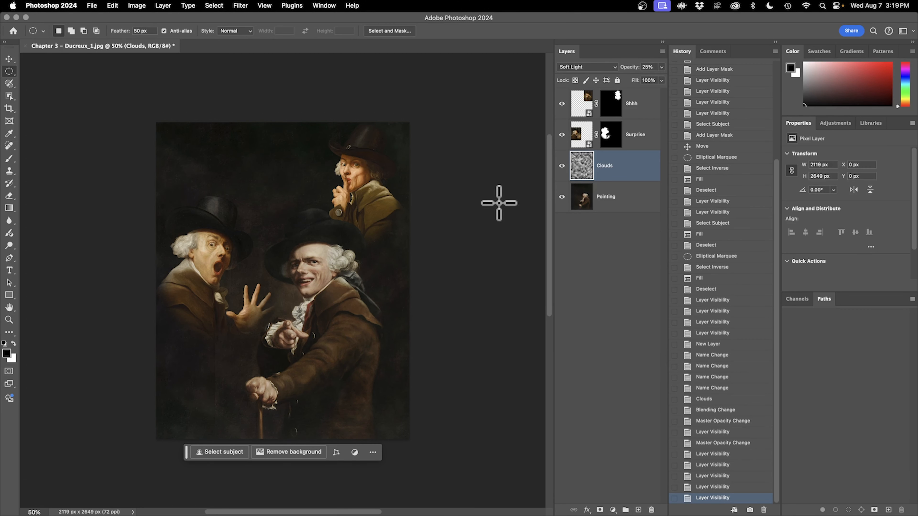
{"action": "left_click", "coordinate": [561, 165]}
{"action": "left_click", "coordinate": [561, 166]}
{"action": "left_click", "coordinate": [562, 166]}
{"action": "left_click", "coordinate": [562, 165]}
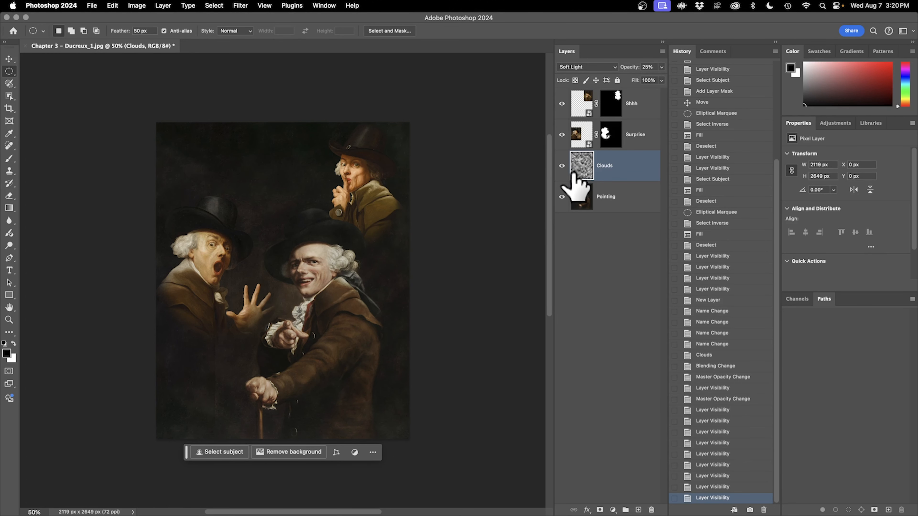
- Select the pointing man on the Pointing layer with Select Subject set to Cloud (Detailed results)
{"action": "left_click", "coordinate": [581, 198]}
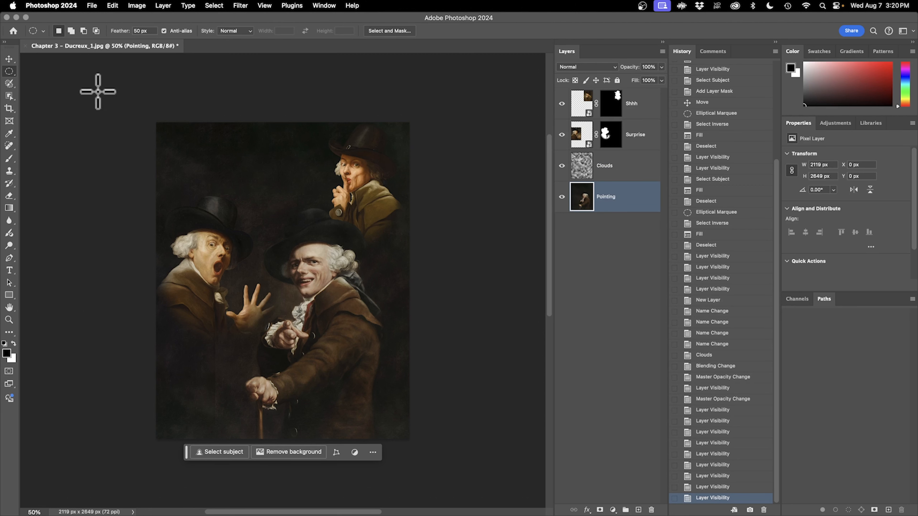
{"action": "left_click", "coordinate": [9, 96]}
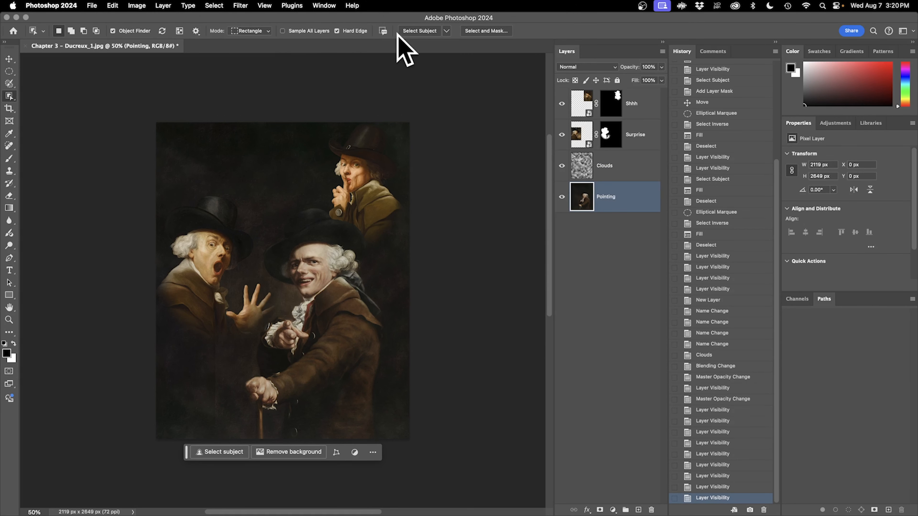
{"action": "left_click", "coordinate": [447, 31]}
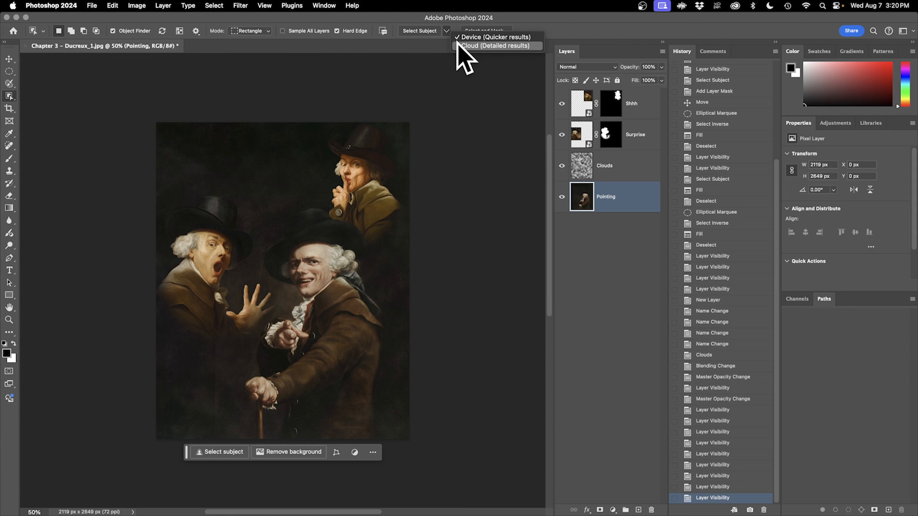
{"action": "left_click", "coordinate": [457, 45]}
{"action": "left_click", "coordinate": [419, 31]}
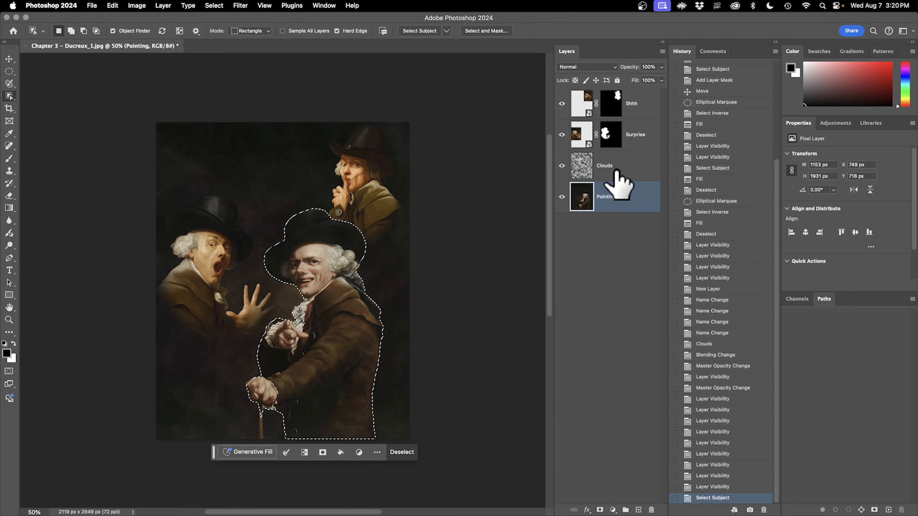
- Add a layer mask to the Clouds layer from the man's selection and compare the image with that layer hidden and shown
{"action": "left_click", "coordinate": [613, 177]}
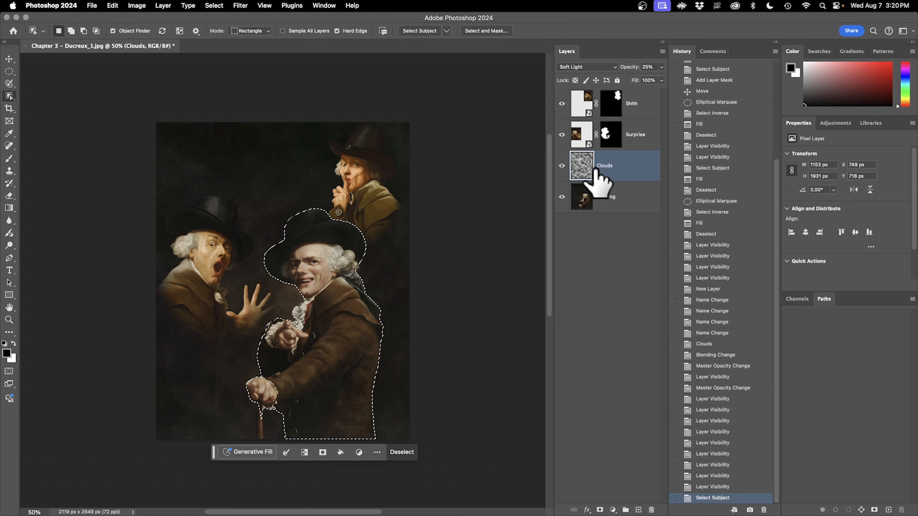
{"action": "left_click", "coordinate": [600, 509]}
{"action": "left_click", "coordinate": [562, 166]}
{"action": "left_click", "coordinate": [561, 166]}
{"action": "left_click", "coordinate": [561, 165]}
{"action": "left_click", "coordinate": [561, 166]}
{"action": "left_click", "coordinate": [561, 166]}
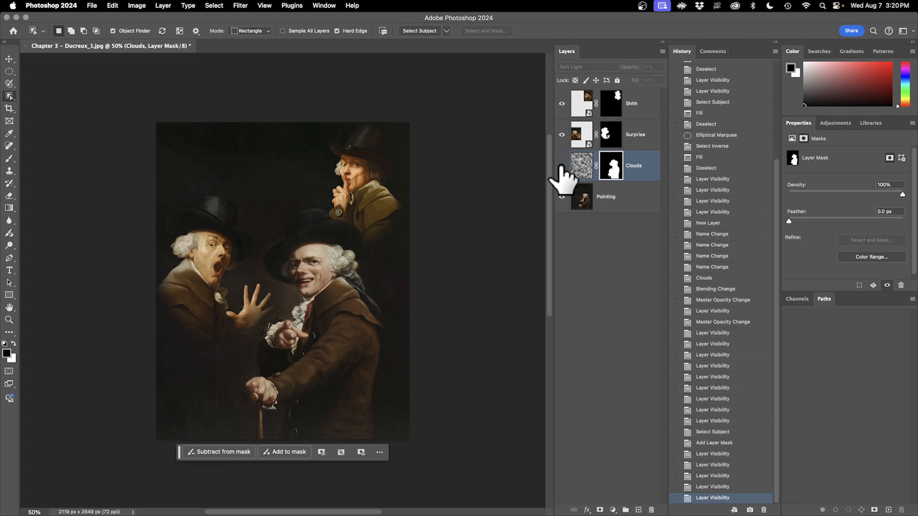
{"action": "left_click", "coordinate": [561, 165]}
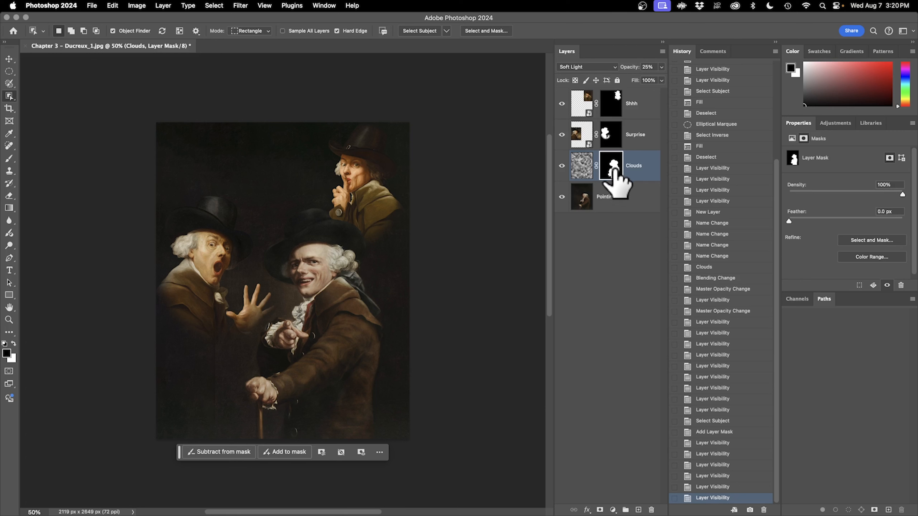
- Invert the Clouds layer's mask so the texture applies around the pointing man
{"action": "left_click", "coordinate": [136, 6]}
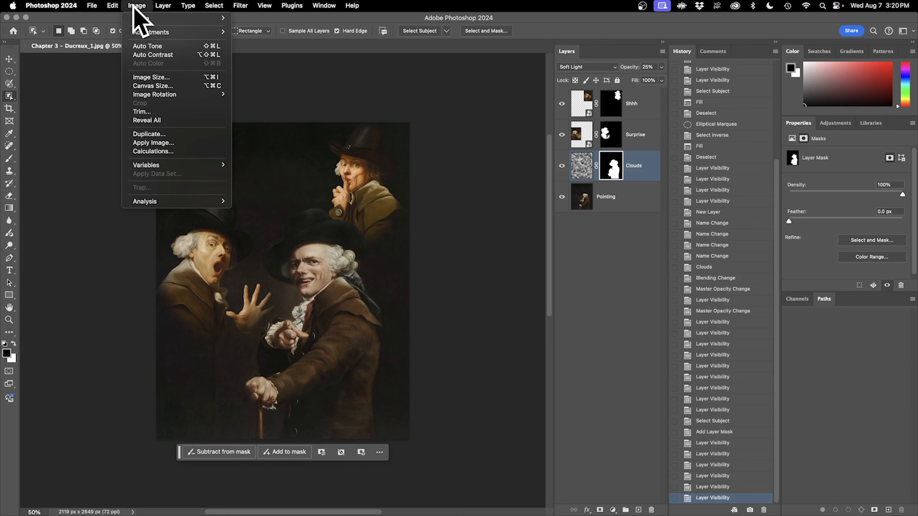
{"action": "mouse_move", "coordinate": [137, 32]}
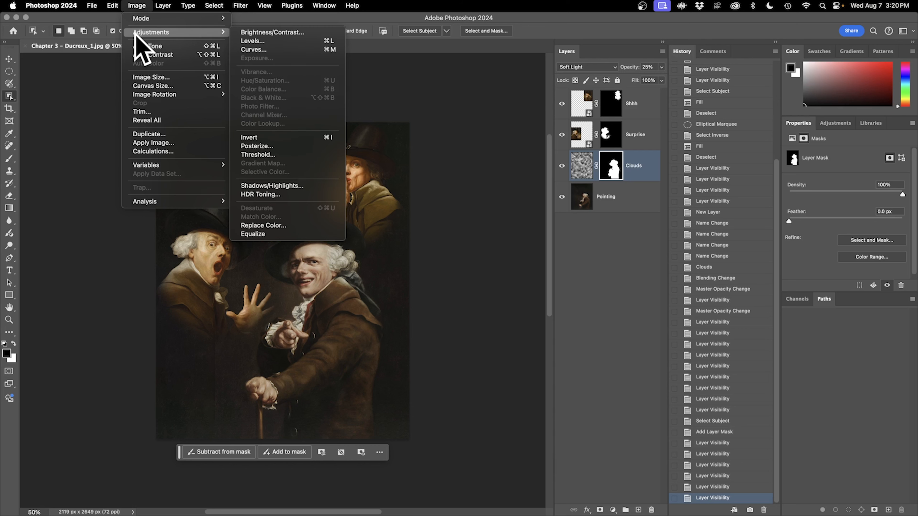
{"action": "left_click", "coordinate": [274, 138]}
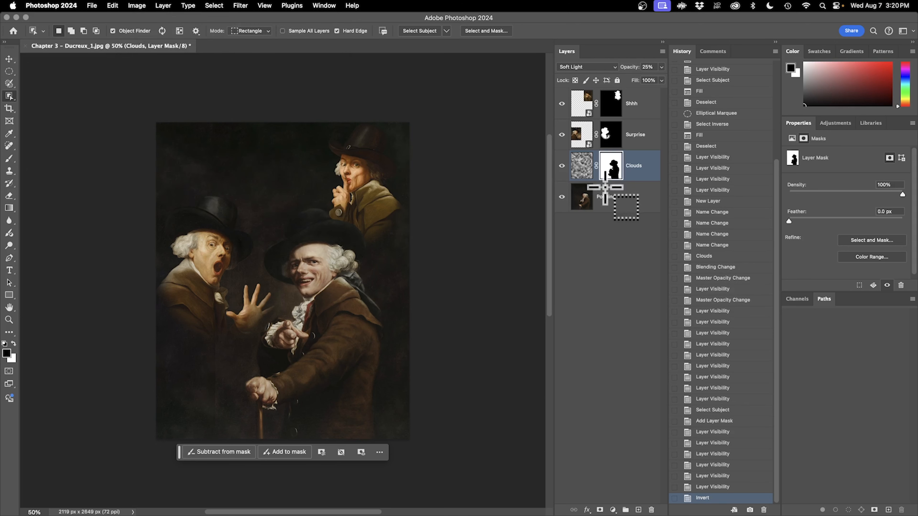
- Compare the image with the Clouds layer and the Surprise layer each hidden and shown, leaving both visible
{"action": "left_click", "coordinate": [562, 166]}
{"action": "left_click", "coordinate": [562, 167]}
{"action": "left_click", "coordinate": [562, 167]}
{"action": "left_click", "coordinate": [562, 166]}
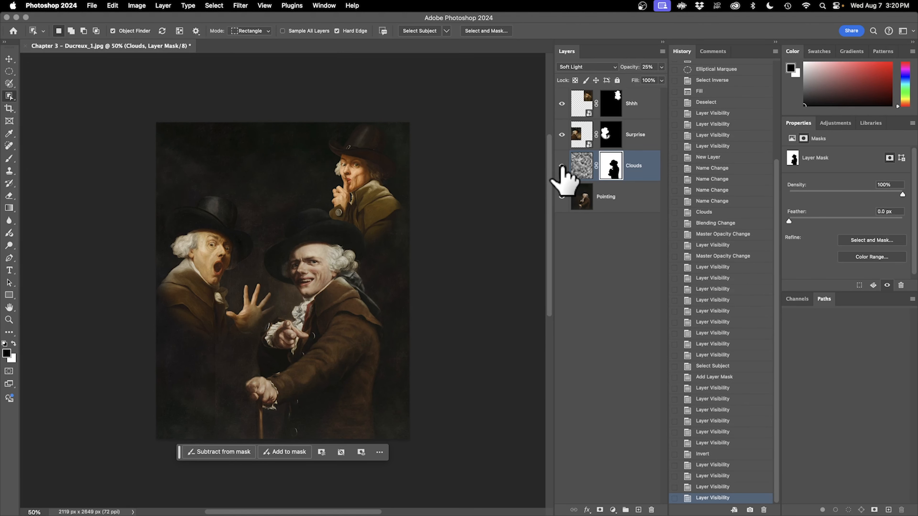
{"action": "left_click", "coordinate": [562, 197]}
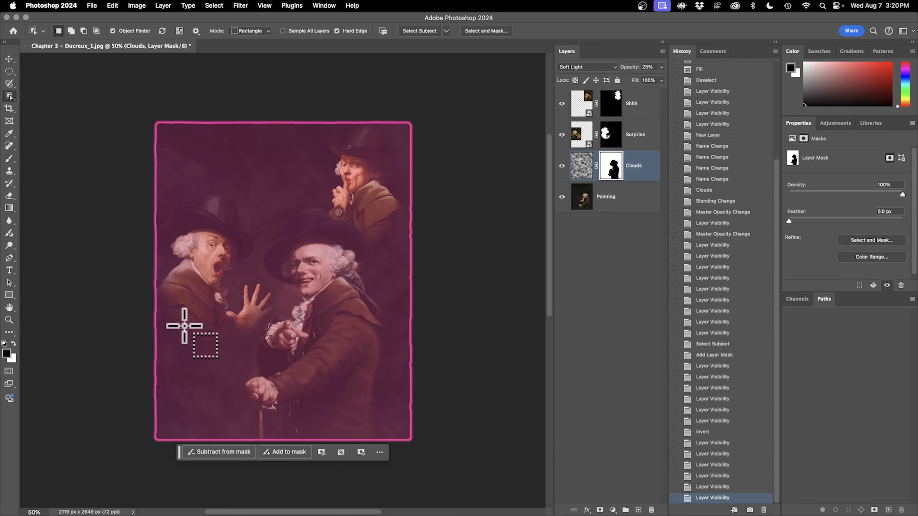
{"action": "left_click", "coordinate": [9, 59]}
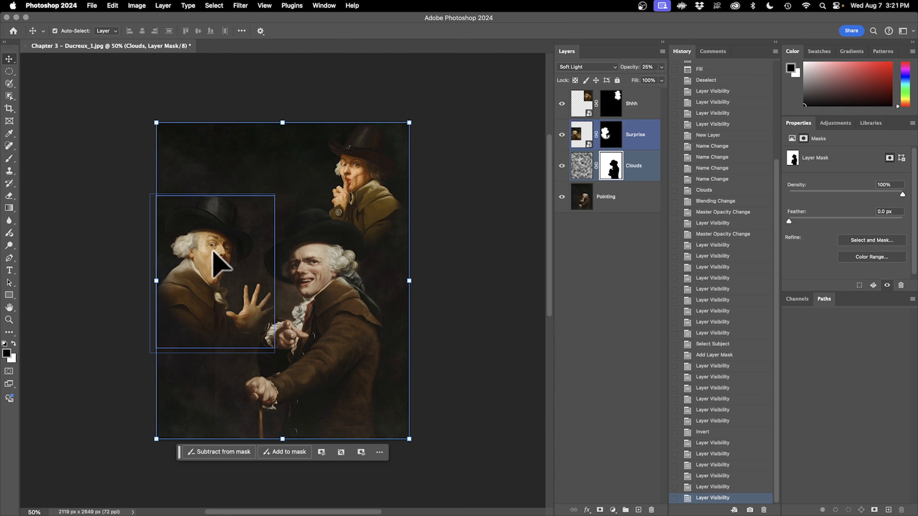
{"action": "left_click", "coordinate": [563, 137]}
{"action": "left_click", "coordinate": [564, 137]}
{"action": "left_click", "coordinate": [562, 165]}
{"action": "left_click", "coordinate": [563, 165]}
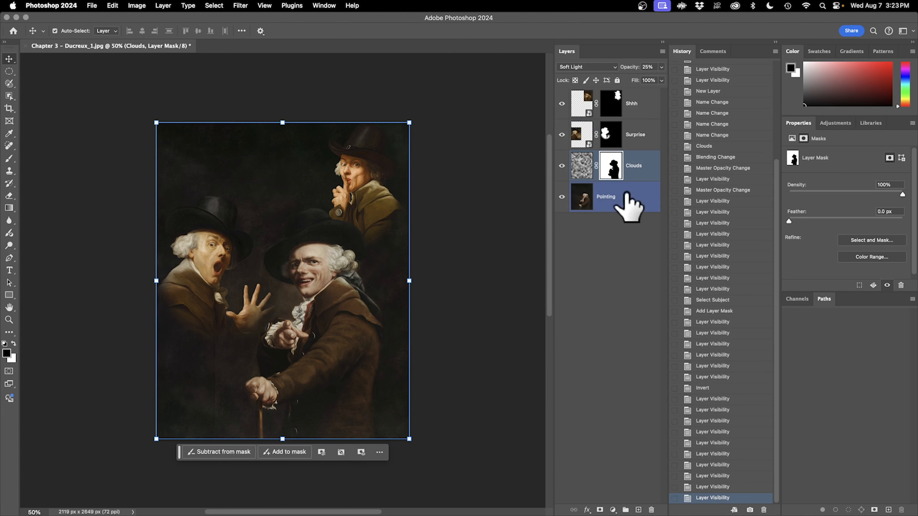
- Add a Brightness/Contrast adjustment layer directly above the Pointing layer and set its brightness to 20
{"action": "left_click", "coordinate": [644, 282]}
{"action": "left_click", "coordinate": [583, 205]}
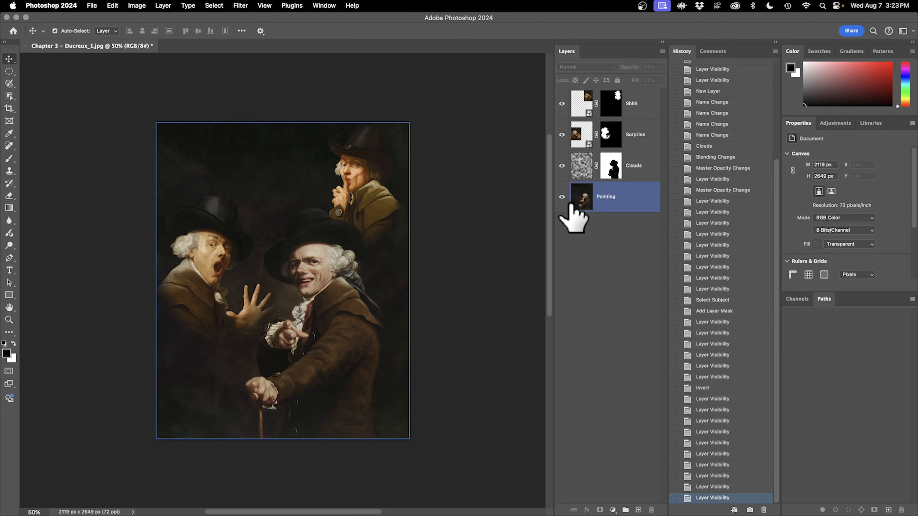
{"action": "left_click", "coordinate": [615, 215]}
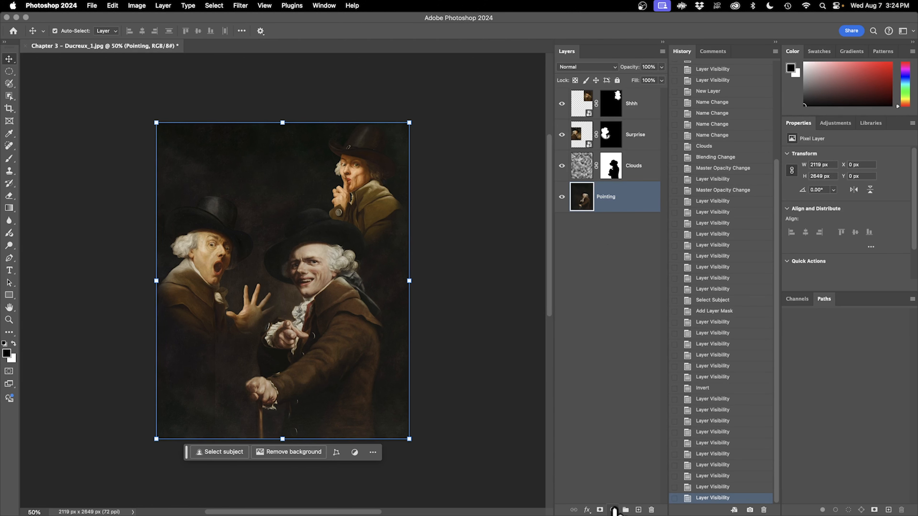
{"action": "left_click", "coordinate": [613, 509]}
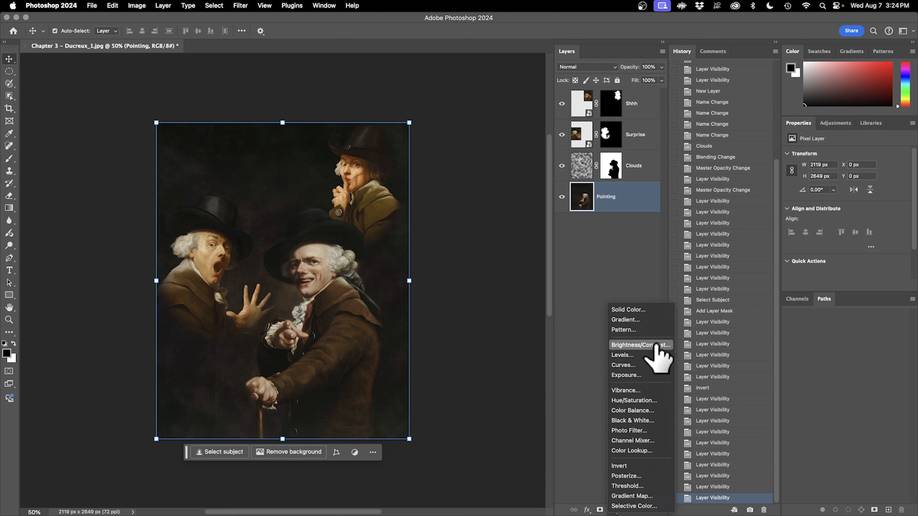
{"action": "left_click", "coordinate": [656, 345]}
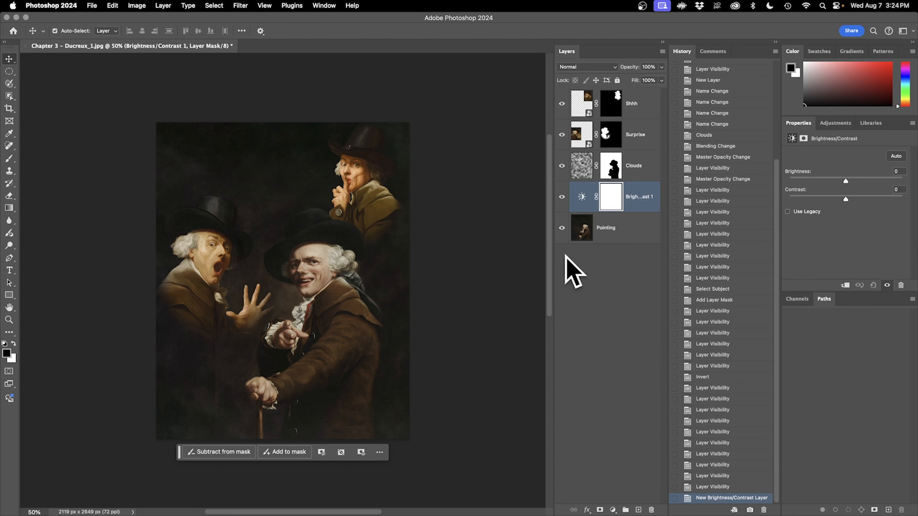
{"action": "mouse_move", "coordinate": [846, 178]}
{"action": "left_mouse_down"}
{"action": "mouse_move", "coordinate": [877, 182]}
{"action": "mouse_move", "coordinate": [855, 181]}
{"action": "left_mouse_up"}
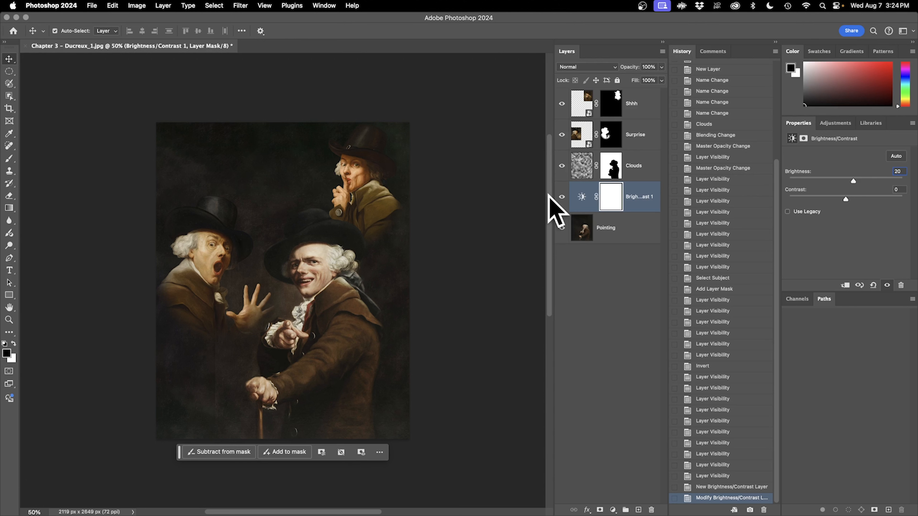
- Compare the image with the Brightness/Contrast adjustment layer hidden and shown, leaving it visible
{"action": "left_click", "coordinate": [562, 197]}
{"action": "left_click", "coordinate": [562, 197]}
{"action": "left_click", "coordinate": [561, 196]}
{"action": "left_click", "coordinate": [562, 196]}
{"action": "left_click", "coordinate": [562, 196]}
{"action": "left_click", "coordinate": [562, 198]}
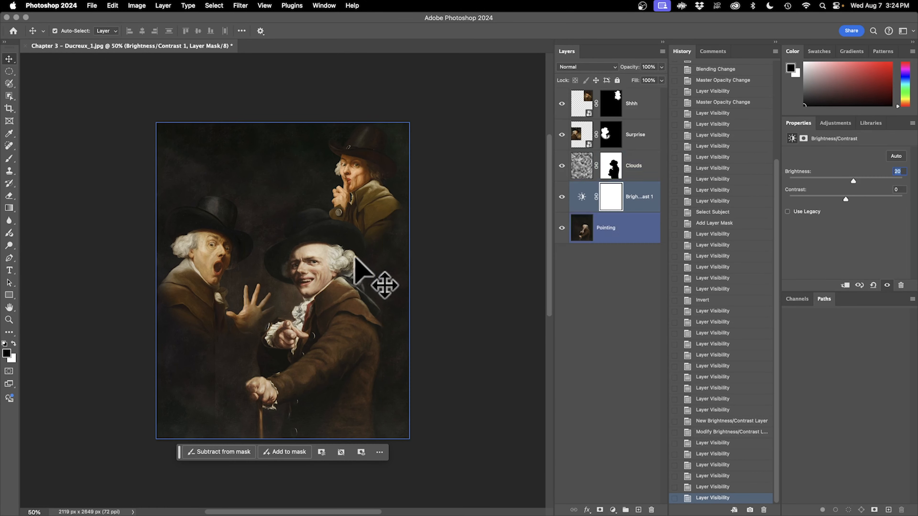
{"action": "left_click", "coordinate": [562, 197]}
{"action": "left_click", "coordinate": [561, 197]}
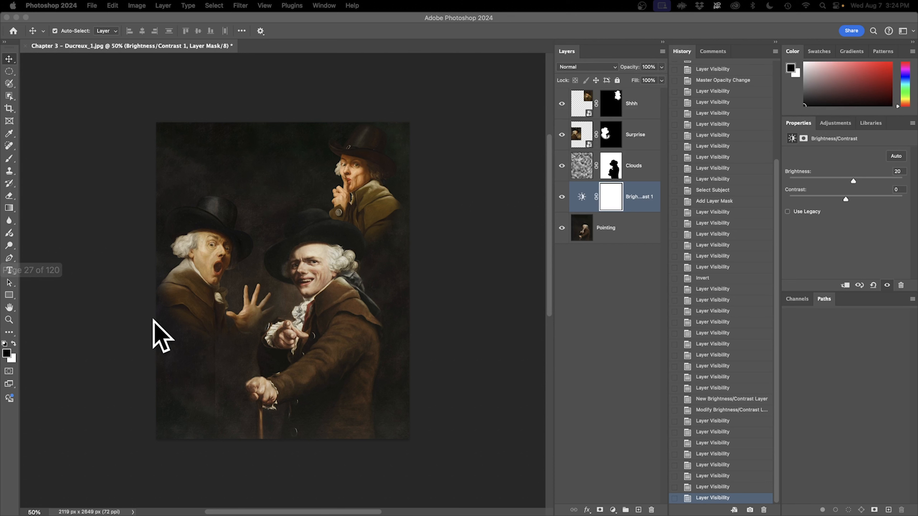
- Add a Hue/Saturation adjustment layer directly above the Surprise layer, keeping the default name and Normal mode
{"action": "left_click", "coordinate": [648, 135]}
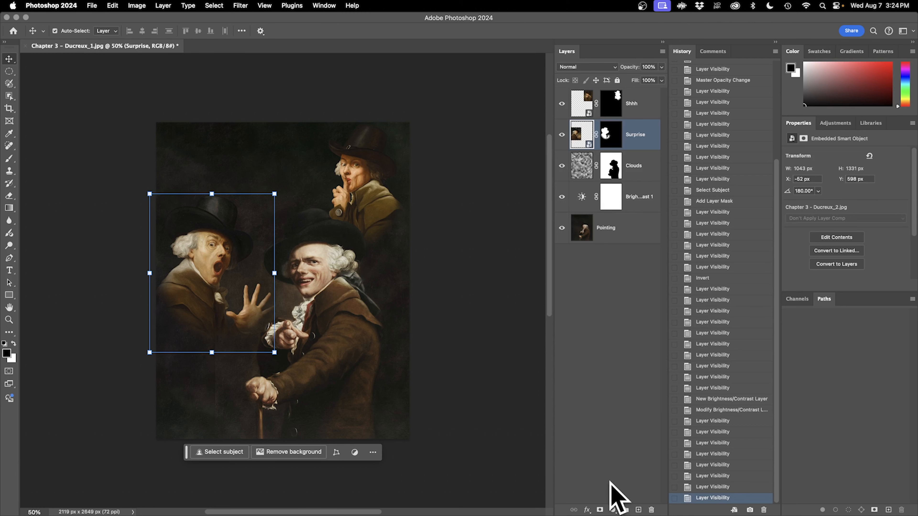
{"action": "left_click", "coordinate": [615, 508]}
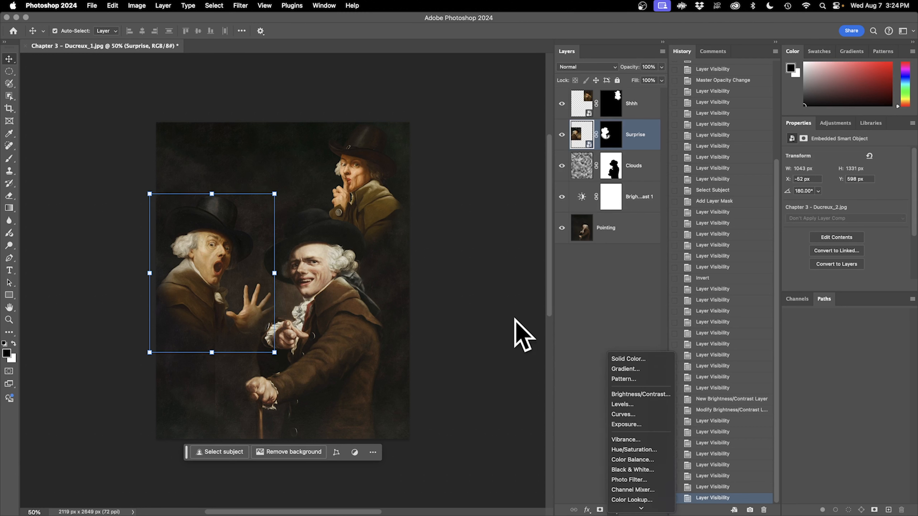
{"action": "left_click", "coordinate": [133, 4]}
{"action": "left_click", "coordinate": [133, 4]}
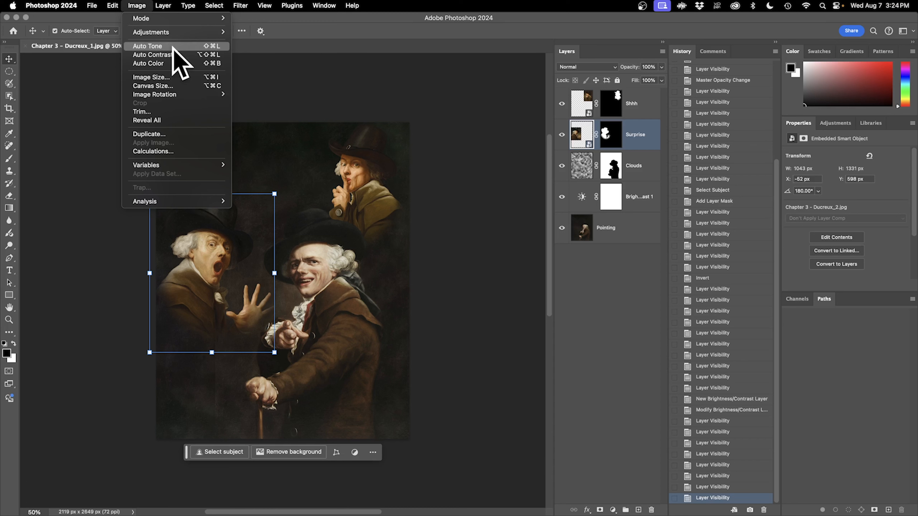
{"action": "mouse_move", "coordinate": [153, 2]}
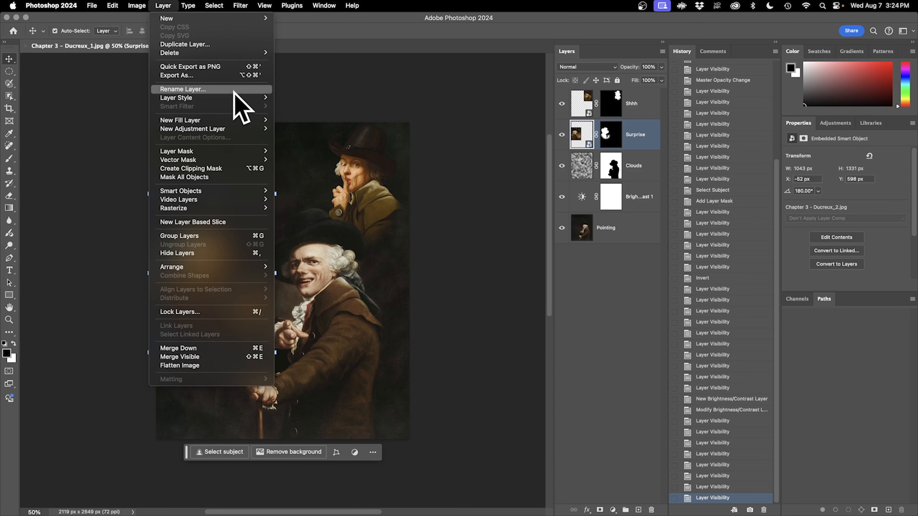
{"action": "mouse_move", "coordinate": [235, 129]}
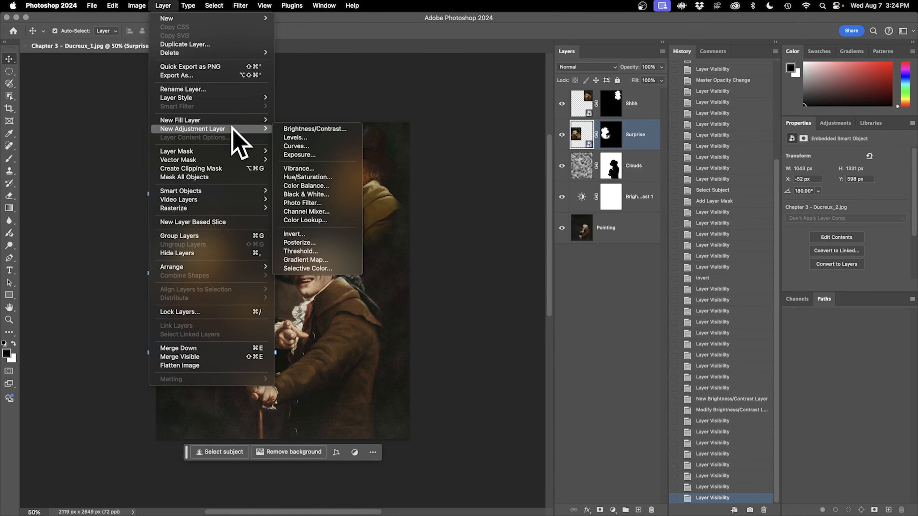
{"action": "left_click", "coordinate": [346, 177]}
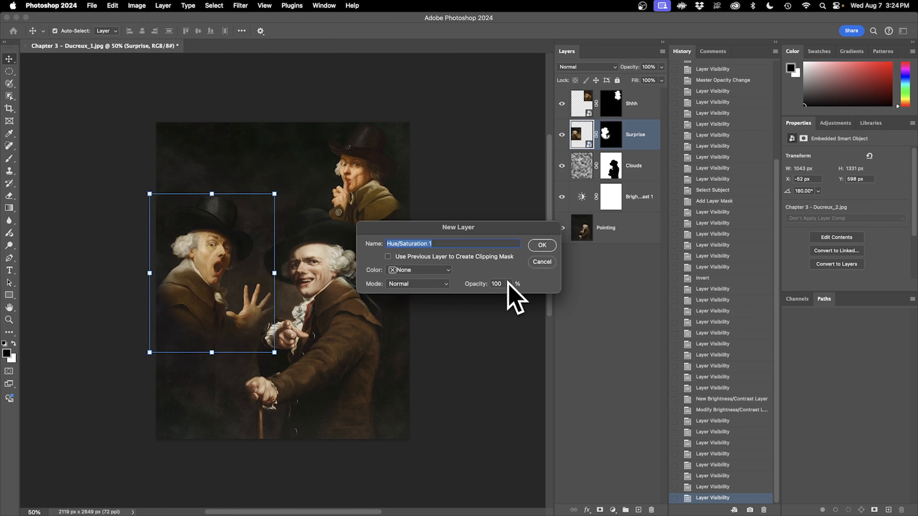
{"action": "left_click_drag", "start_coordinate": [467, 228], "coordinate": [470, 203]}
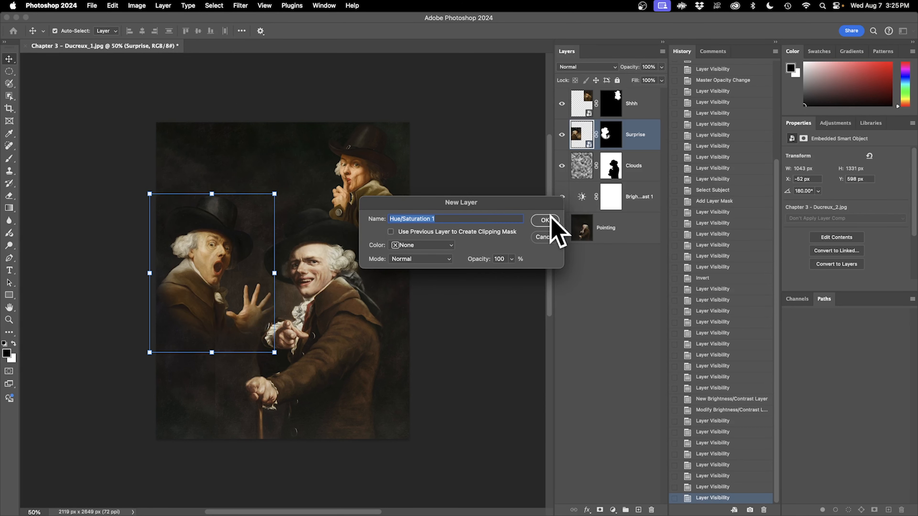
{"action": "left_click", "coordinate": [545, 221]}
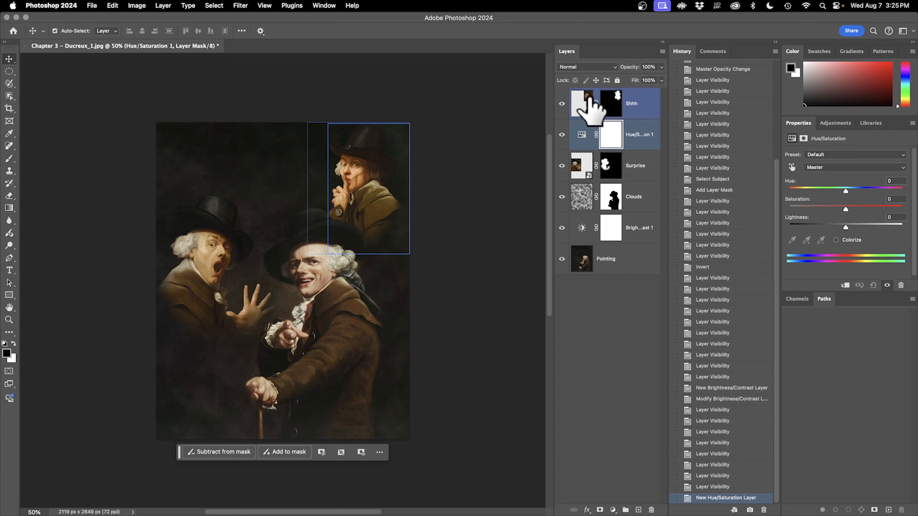
- Try adding a second Hue/Saturation adjustment layer above the first, and undo it
{"action": "left_click", "coordinate": [611, 512]}
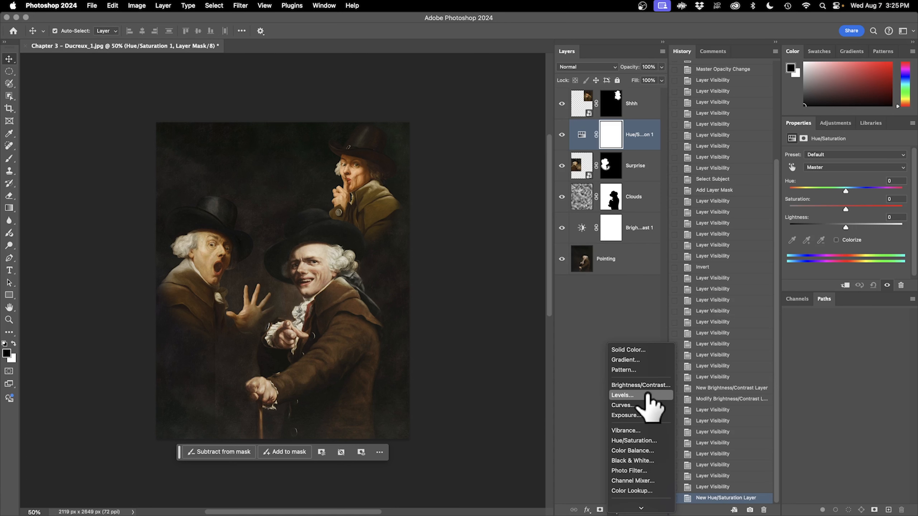
{"action": "left_click", "coordinate": [645, 440]}
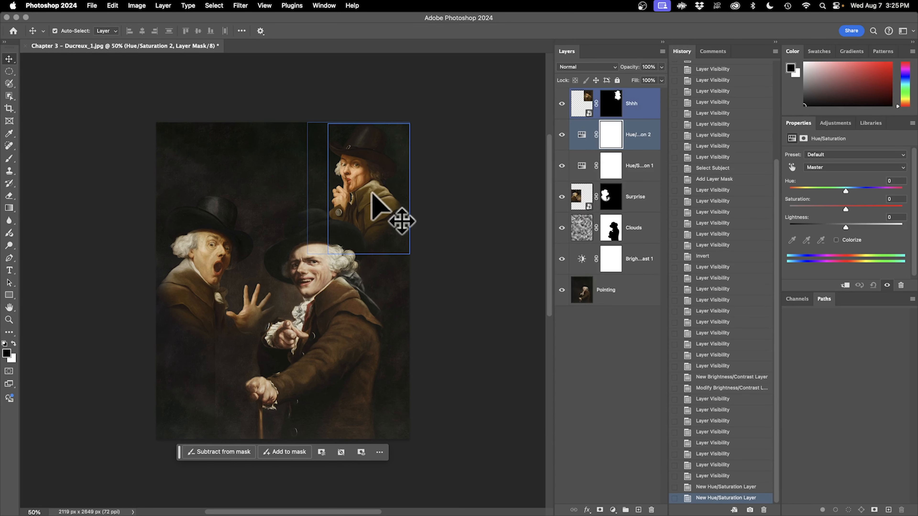
{"action": "key", "text": "super+z"}
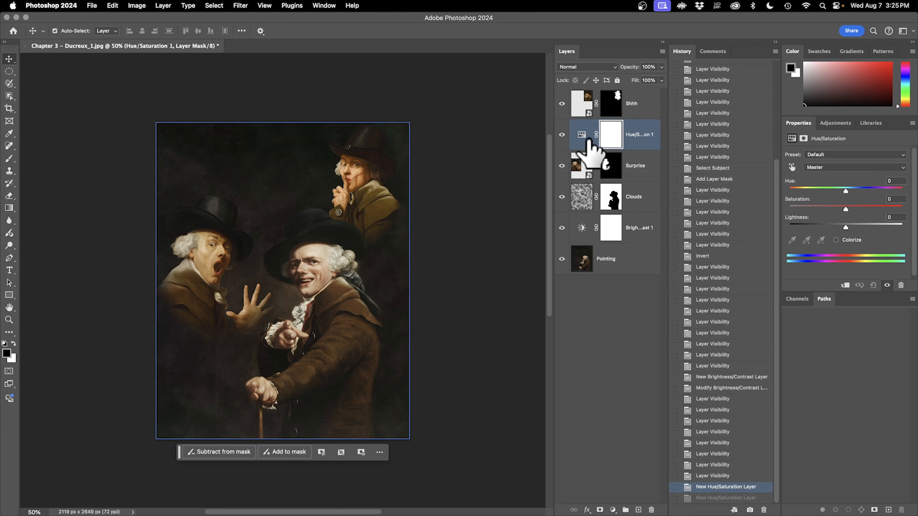
- Try a Hue shift of +21 on the Master range of the Hue/Saturation adjustment, and undo it
{"action": "left_click", "coordinate": [582, 135]}
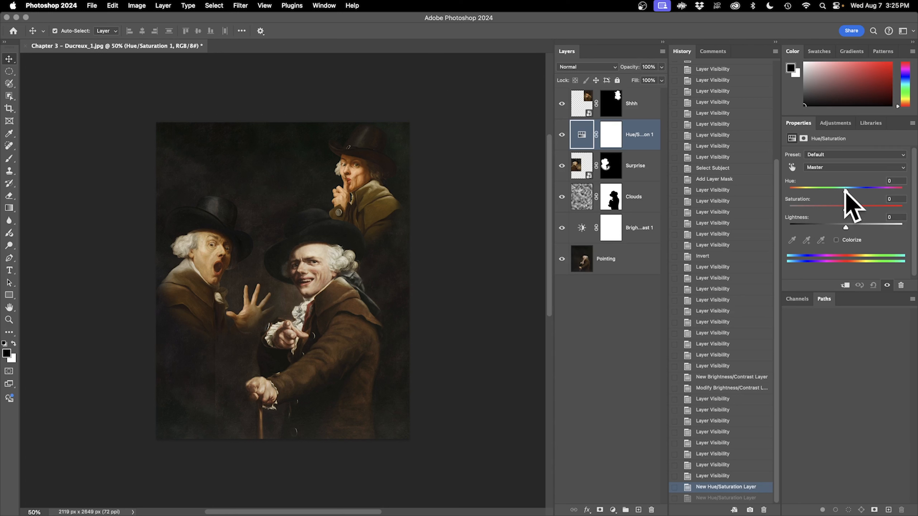
{"action": "mouse_move", "coordinate": [845, 190]}
{"action": "left_mouse_down"}
{"action": "mouse_move", "coordinate": [895, 188]}
{"action": "mouse_move", "coordinate": [860, 188]}
{"action": "left_mouse_up"}
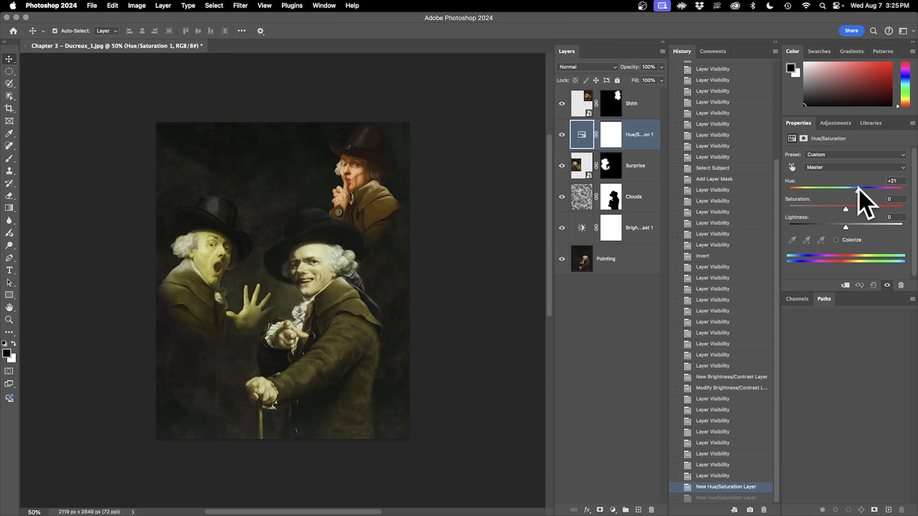
{"action": "key", "text": "super+z"}
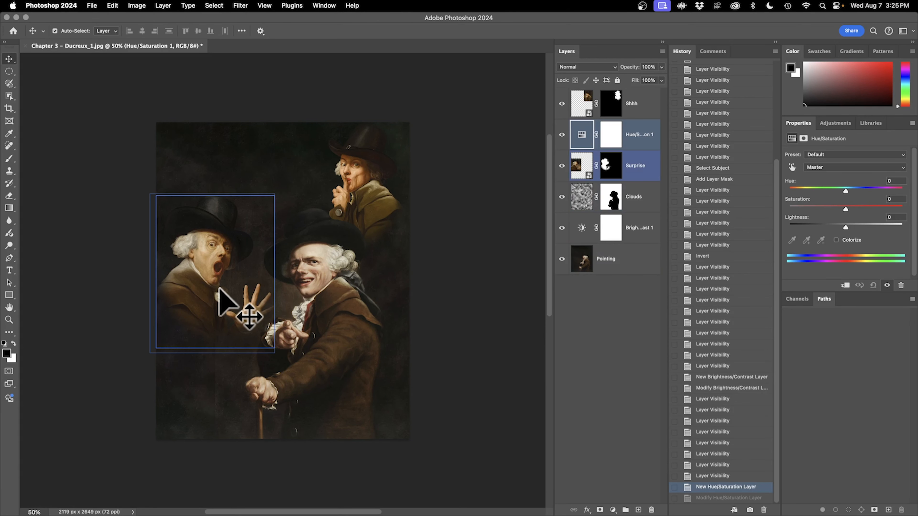
- Target the Yellows in the Hue/Saturation adjustment and set their Hue to -4 and Saturation to -32
{"action": "left_click", "coordinate": [837, 165]}
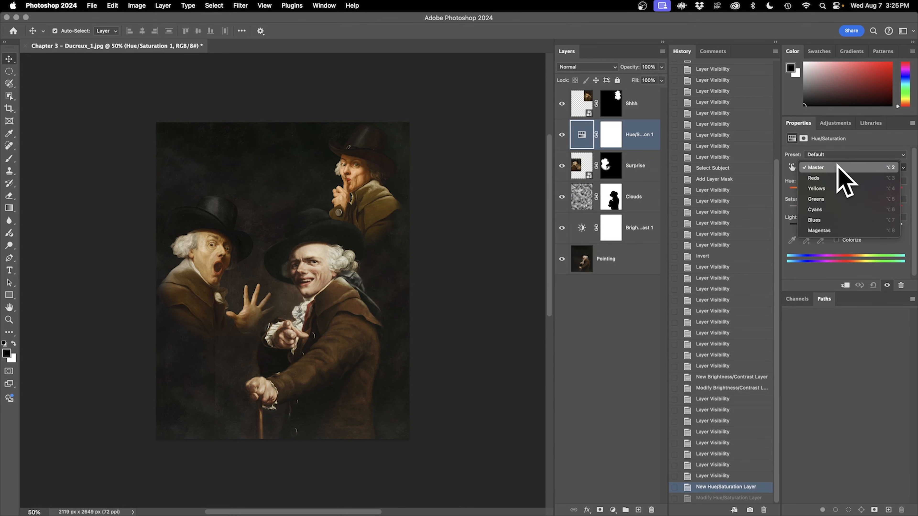
{"action": "left_click", "coordinate": [835, 188]}
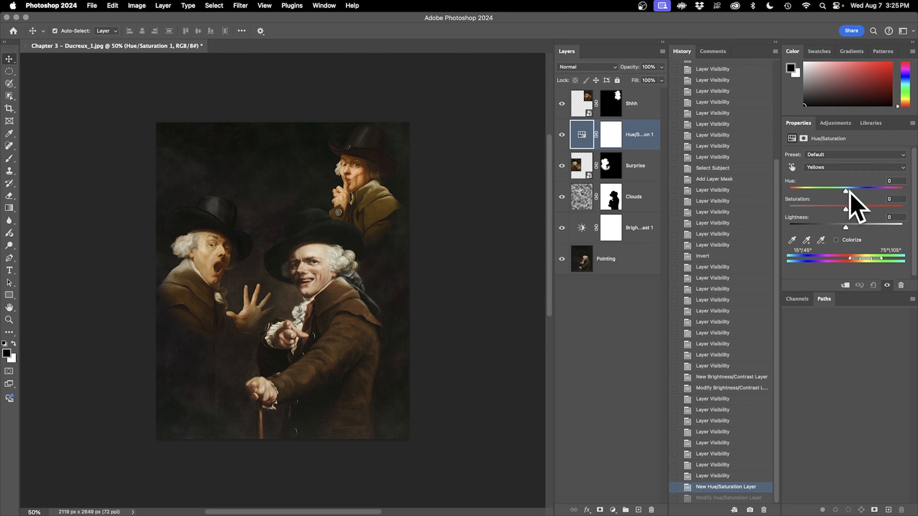
{"action": "left_click_drag", "start_coordinate": [845, 189], "coordinate": [818, 191]}
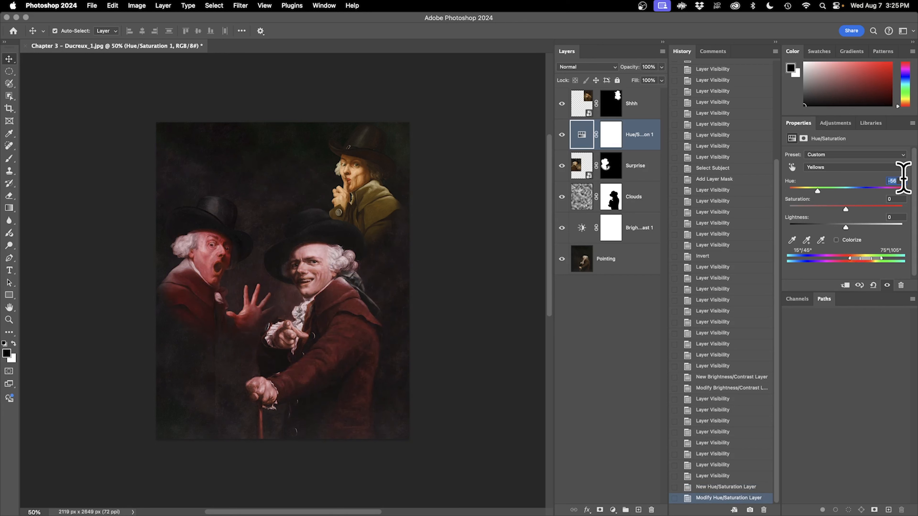
{"action": "type", "text": "4"}
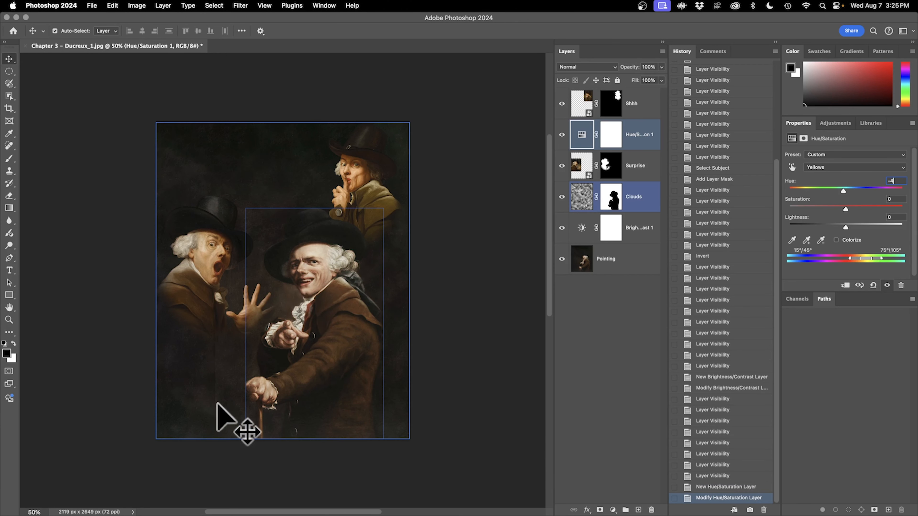
{"action": "left_click", "coordinate": [340, 287]}
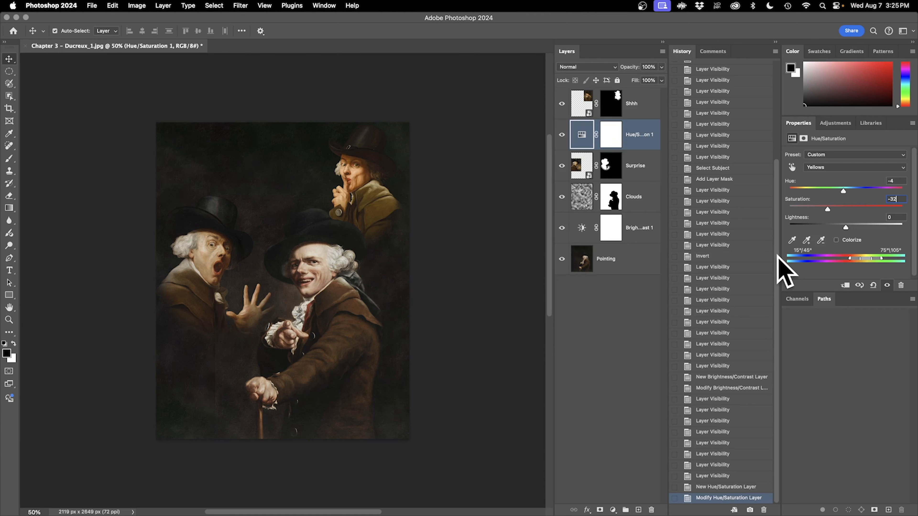
- Compare the image with the Hue/Saturation adjustment layer repeatedly hidden and shown
{"action": "left_click", "coordinate": [562, 134]}
{"action": "left_click", "coordinate": [562, 134]}
{"action": "left_click", "coordinate": [562, 135]}
{"action": "left_click", "coordinate": [562, 134]}
{"action": "left_click", "coordinate": [562, 135]}
{"action": "left_click", "coordinate": [562, 135]}
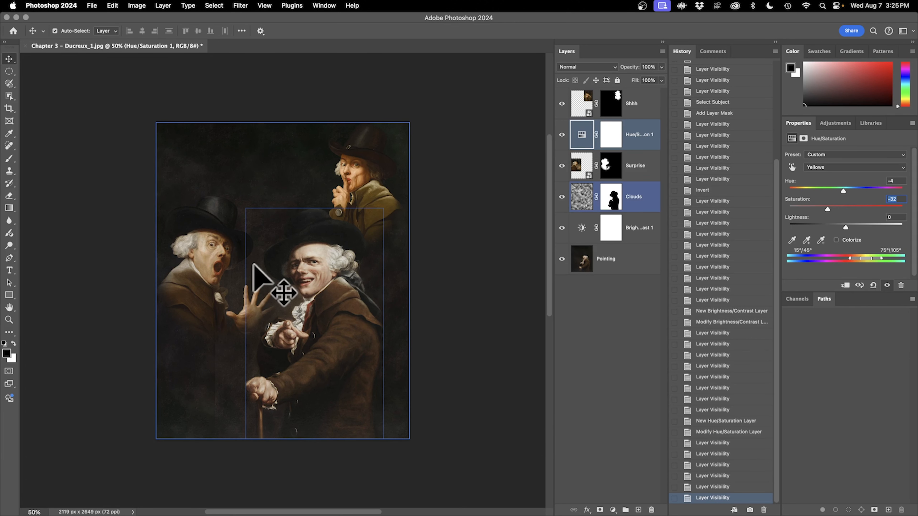
{"action": "left_click", "coordinate": [562, 134]}
{"action": "left_click", "coordinate": [562, 135]}
{"action": "left_click", "coordinate": [562, 134]}
{"action": "left_click", "coordinate": [562, 135]}
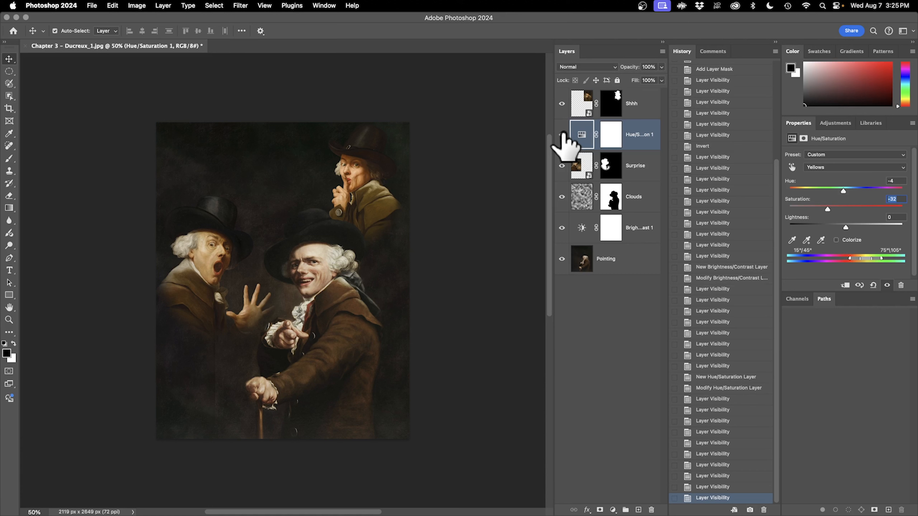
- Try replacing the Hue/Saturation adjustment's layer mask with one made from the outline of the Surprise layer's image
{"action": "left_click", "coordinate": [589, 267]}
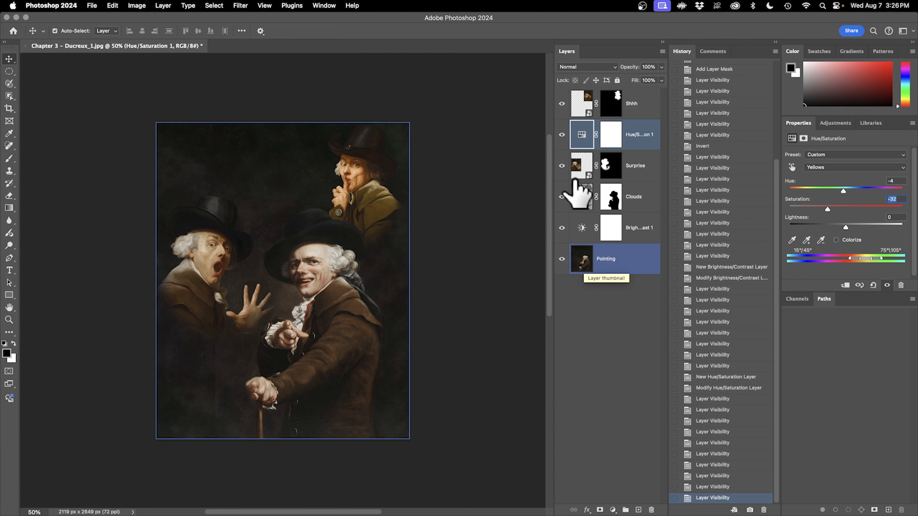
{"action": "left_click", "coordinate": [581, 167]}
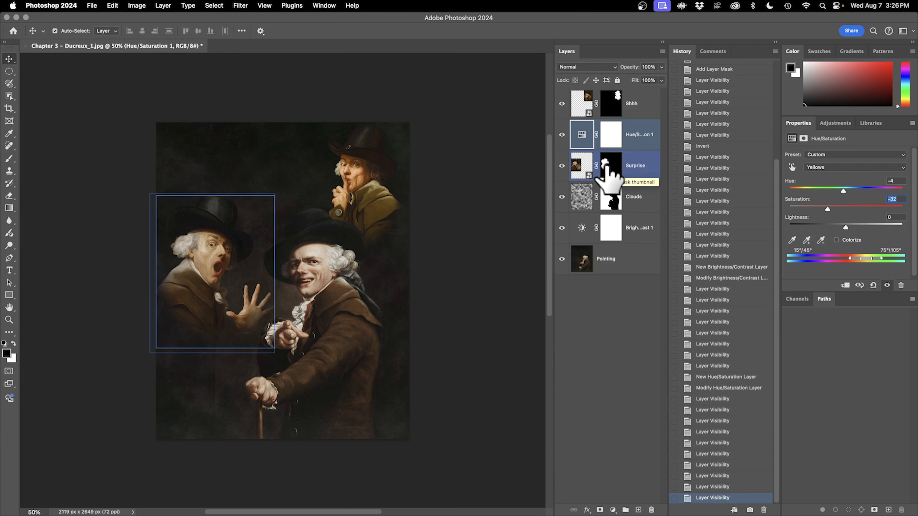
{"action": "left_click", "coordinate": [579, 165], "text": "super"}
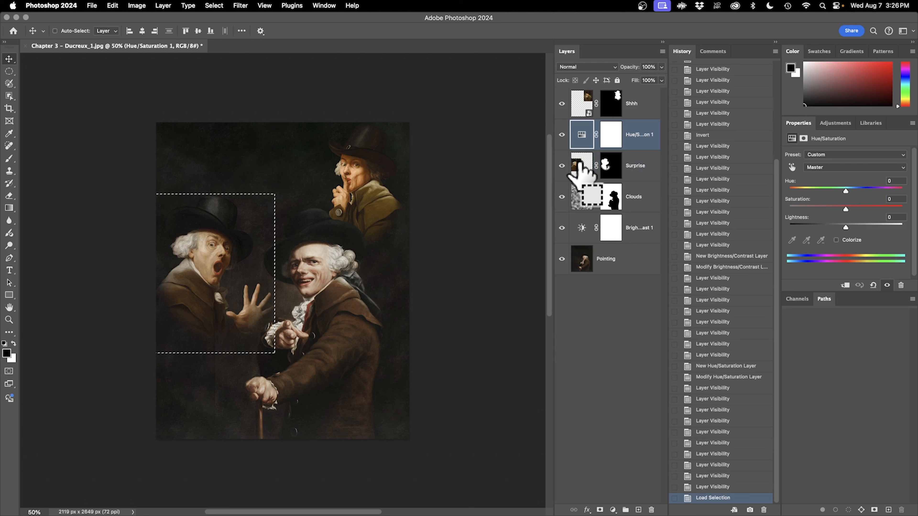
{"action": "left_click", "coordinate": [610, 139]}
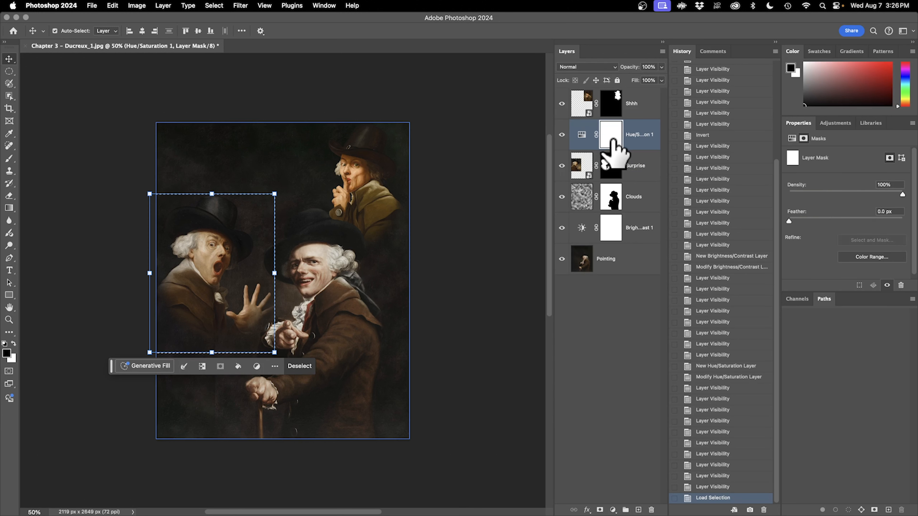
{"action": "right_click", "coordinate": [613, 142]}
{"action": "left_click", "coordinate": [640, 159]}
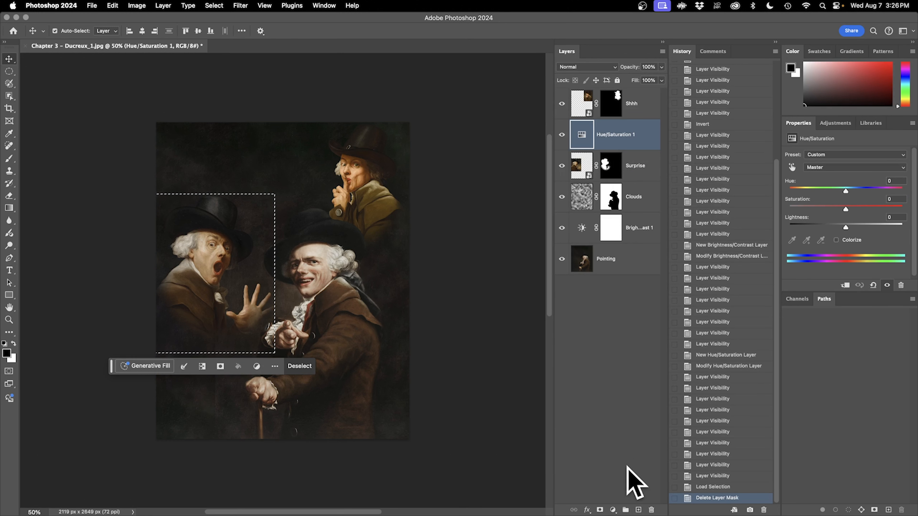
{"action": "left_click", "coordinate": [600, 510]}
- Compare the image with the newly masked Hue/Saturation adjustment repeatedly hidden and shown
{"action": "left_click", "coordinate": [562, 134]}
{"action": "left_click", "coordinate": [561, 134]}
{"action": "left_click", "coordinate": [562, 134]}
{"action": "left_click", "coordinate": [562, 135]}
{"action": "left_click", "coordinate": [561, 134]}
{"action": "left_click", "coordinate": [562, 135]}
- Revert the document history to the state right after the Hue/Saturation adjustment was modified, undoing the mask replacement
{"action": "left_click", "coordinate": [580, 253]}
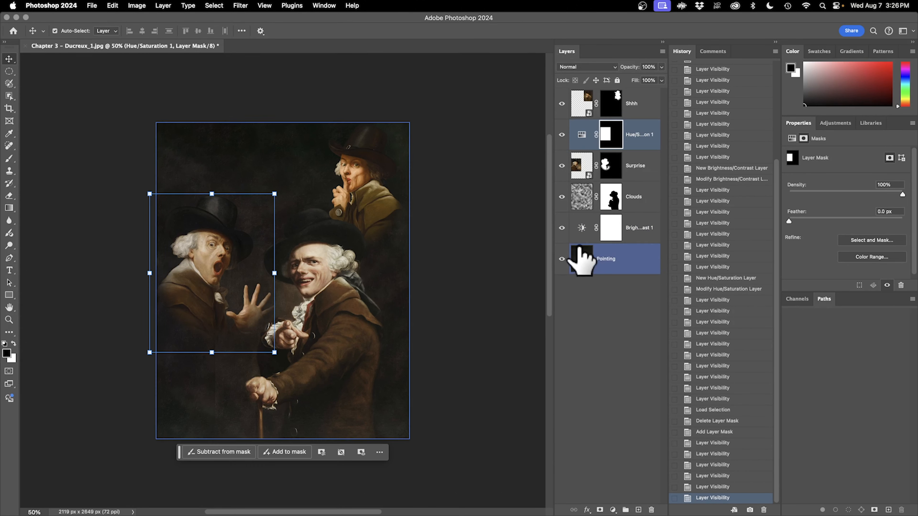
{"action": "left_click", "coordinate": [718, 411]}
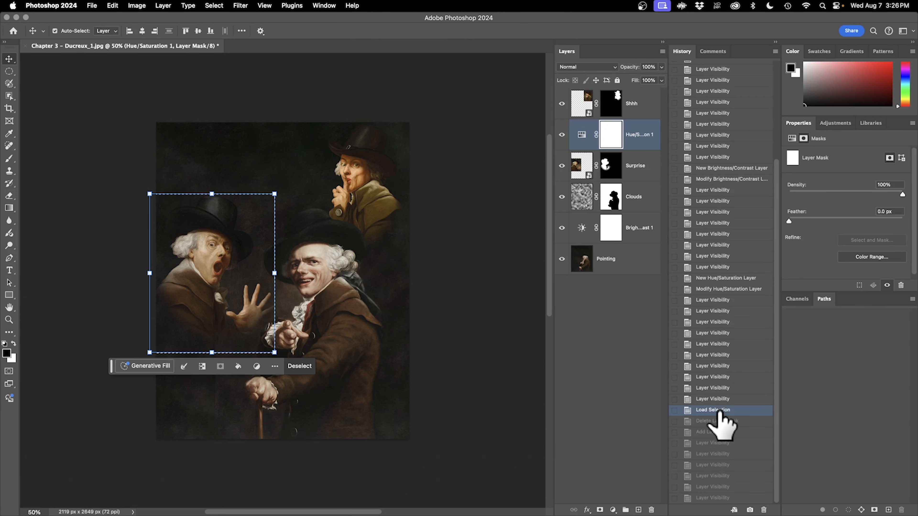
{"action": "key", "text": "super+z"}
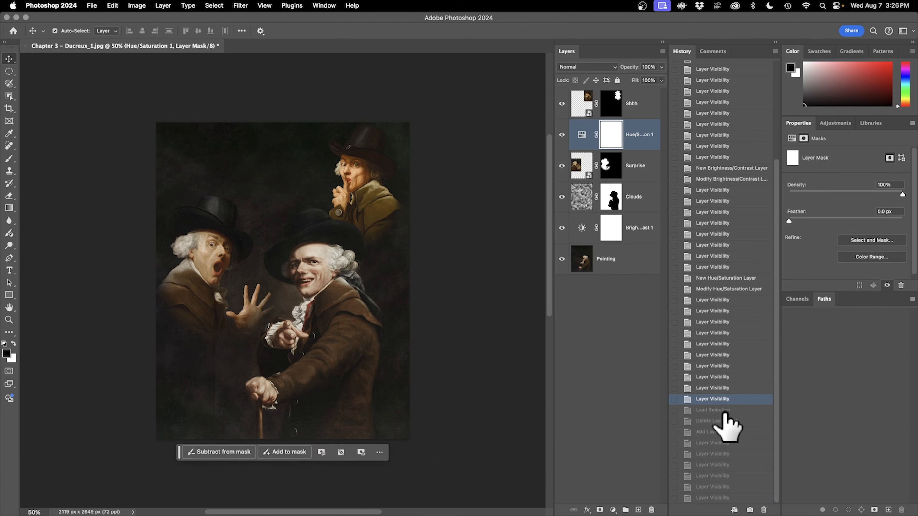
{"action": "left_click", "coordinate": [733, 289]}
- Display the Yellows range of the Hue/Saturation adjustment and compare the image with that layer hidden and shown
{"action": "left_click", "coordinate": [593, 137]}
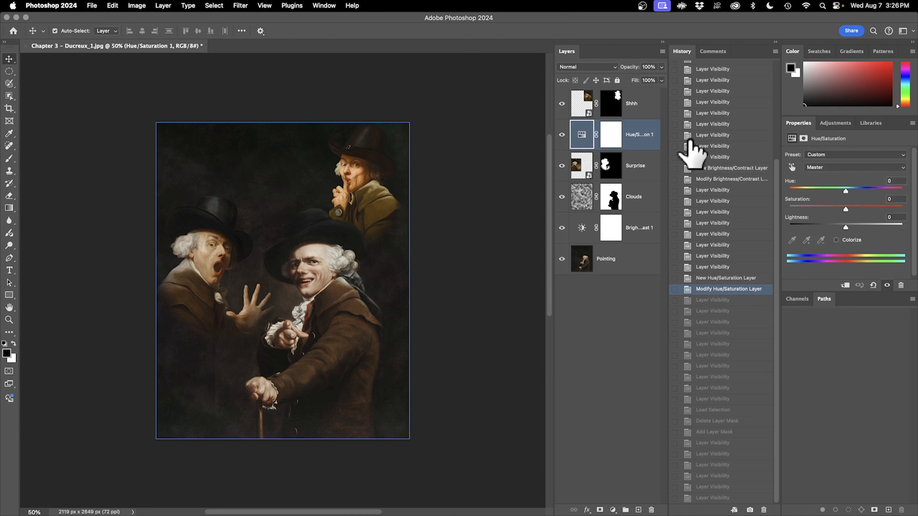
{"action": "left_click", "coordinate": [867, 169]}
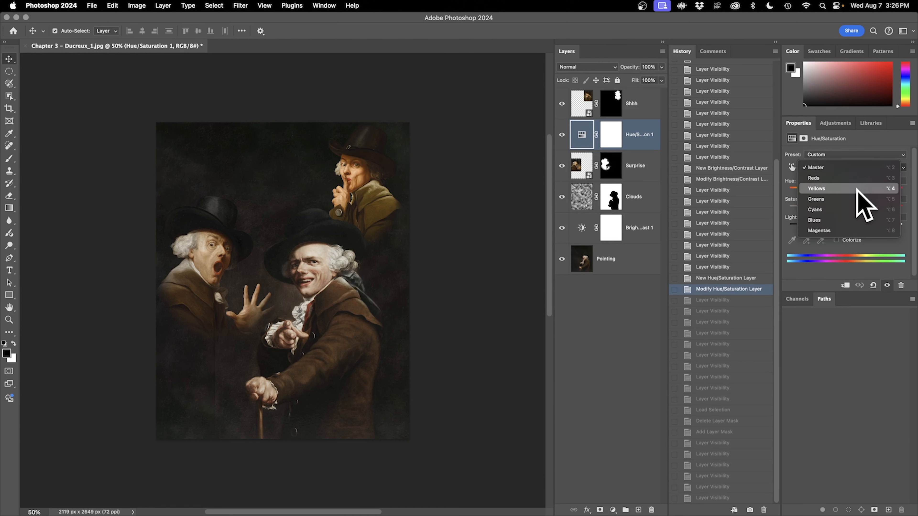
{"action": "left_click", "coordinate": [860, 188]}
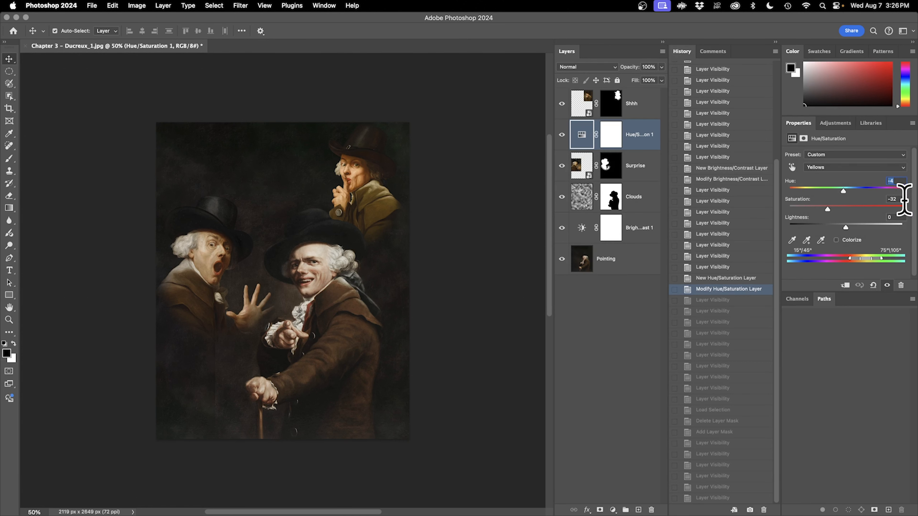
{"action": "left_click", "coordinate": [562, 135]}
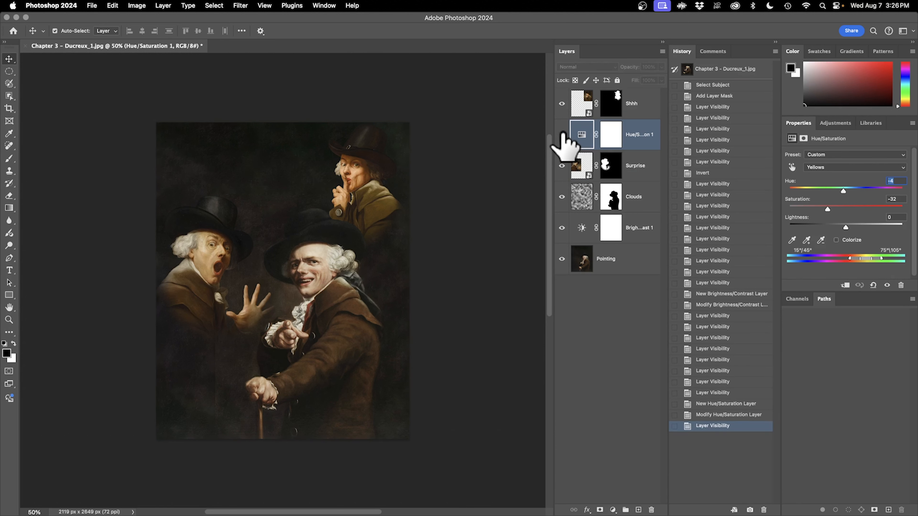
{"action": "left_click", "coordinate": [562, 135]}
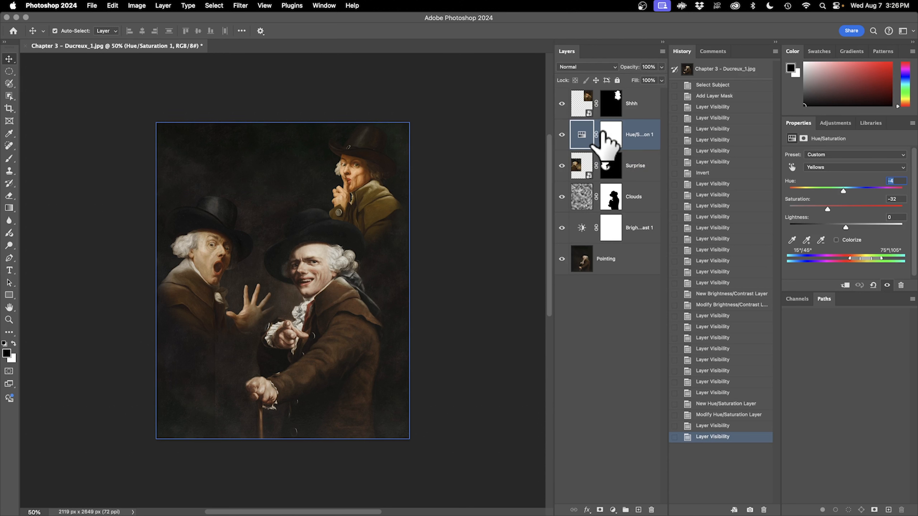
- Try clipping the Hue/Saturation adjustment layer to the Surprise layer beneath it
{"action": "right_click", "coordinate": [638, 131]}
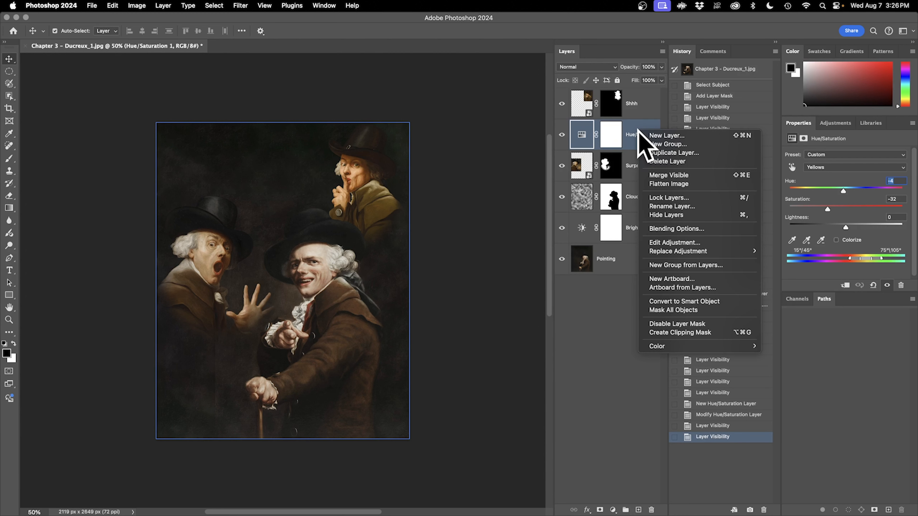
{"action": "left_click", "coordinate": [637, 131]}
{"action": "double_click", "coordinate": [637, 133]}
{"action": "left_click", "coordinate": [641, 140]}
{"action": "right_click", "coordinate": [643, 137]}
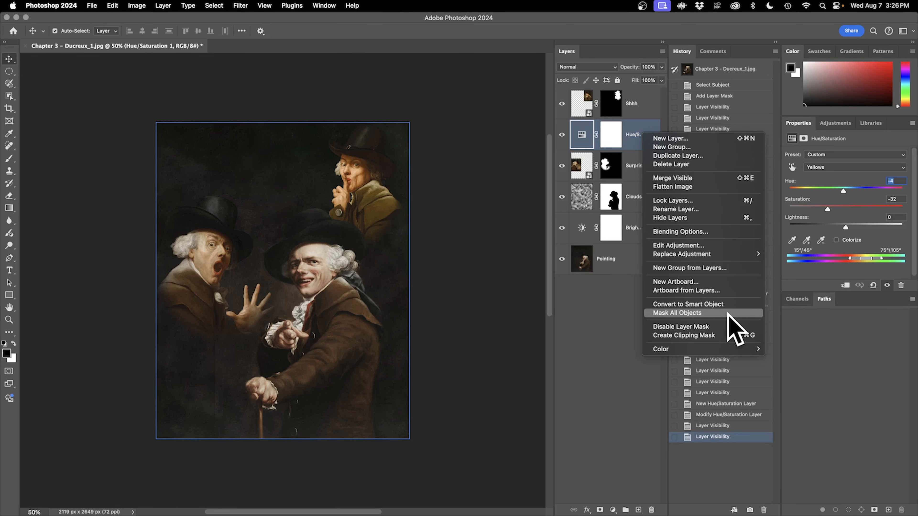
{"action": "left_click", "coordinate": [704, 334]}
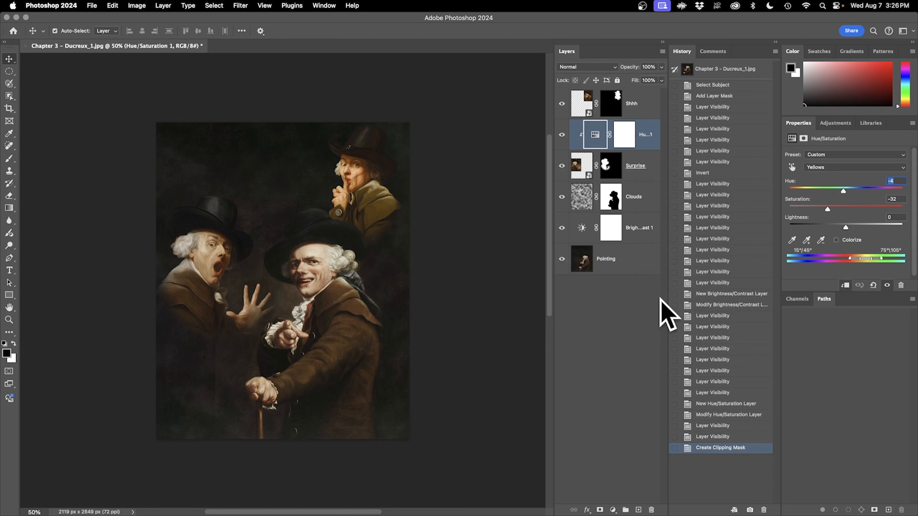
- Compare the surprised figure with the clipped Hue/Saturation adjustment hidden and shown
{"action": "left_click", "coordinate": [562, 135]}
{"action": "left_click", "coordinate": [562, 135]}
{"action": "left_click", "coordinate": [562, 134]}
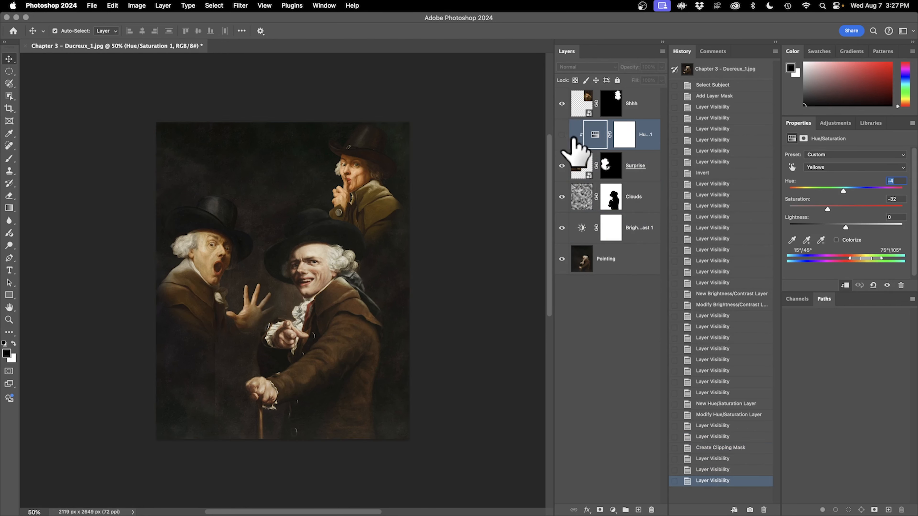
{"action": "left_click", "coordinate": [561, 134]}
{"action": "left_click_drag", "start_coordinate": [611, 166], "coordinate": [627, 178]}
- Undo the visibility changes and the clipping mask on the Hue/Saturation adjustment layer
{"action": "key", "text": "super+z"}
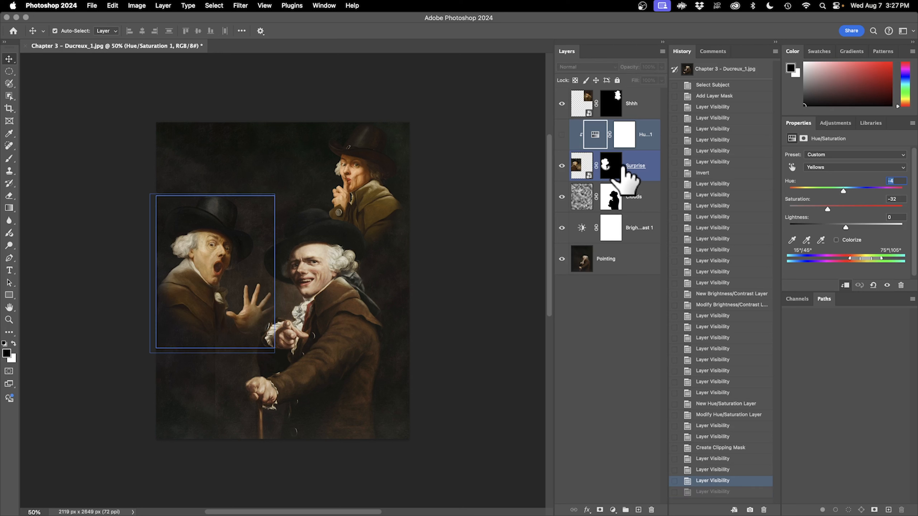
{"action": "key", "text": "super+z"}
{"action": "key", "text": "super+z"}
{"action": "key", "text": "super+z"}
{"action": "key", "text": "super+z"}
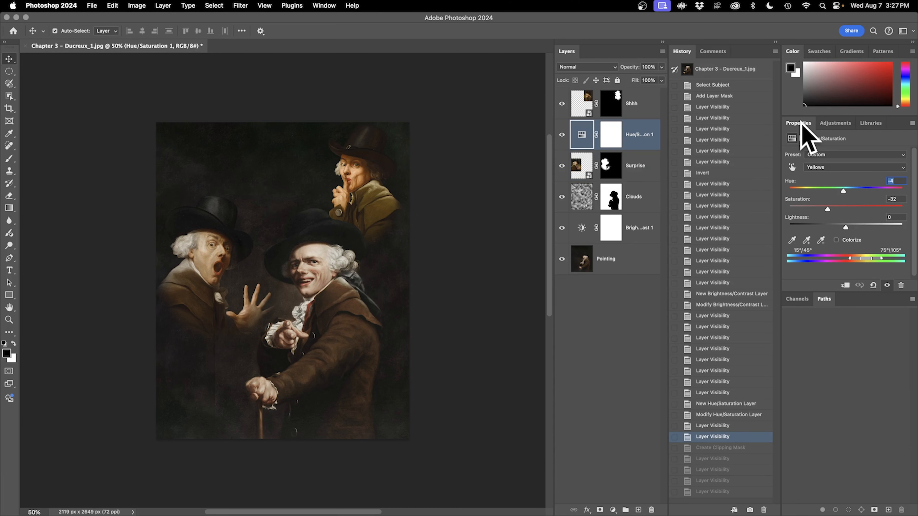
- Clip the Hue/Saturation adjustment to the Surprise layer from the adjustment's own properties
{"action": "left_click", "coordinate": [845, 286]}
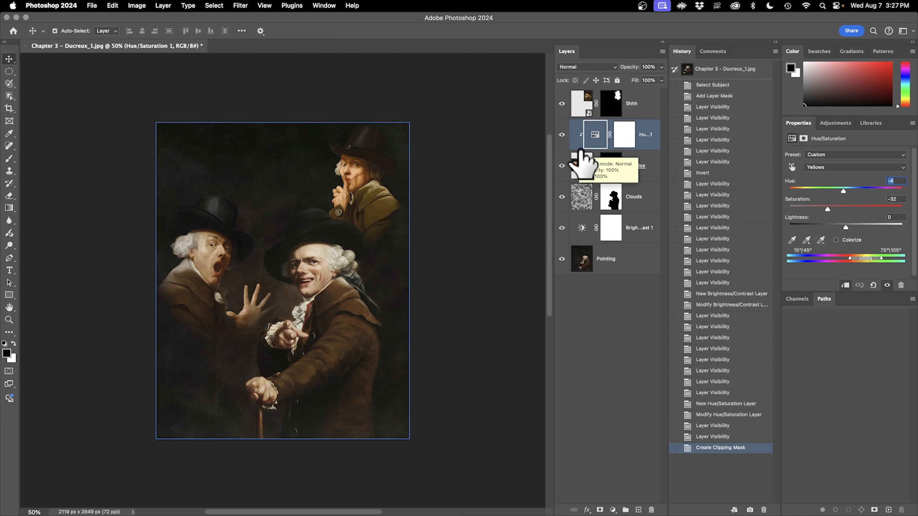
{"action": "left_click", "coordinate": [581, 160]}
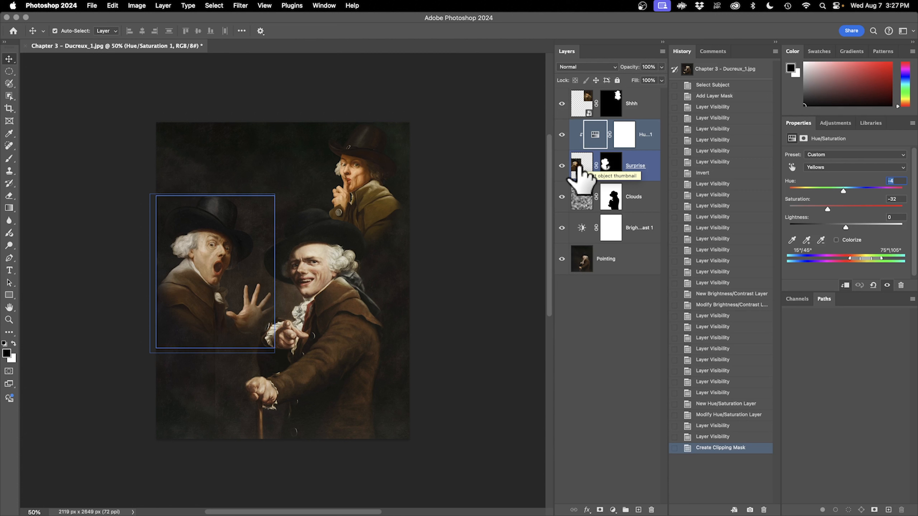
{"action": "left_click", "coordinate": [580, 105]}
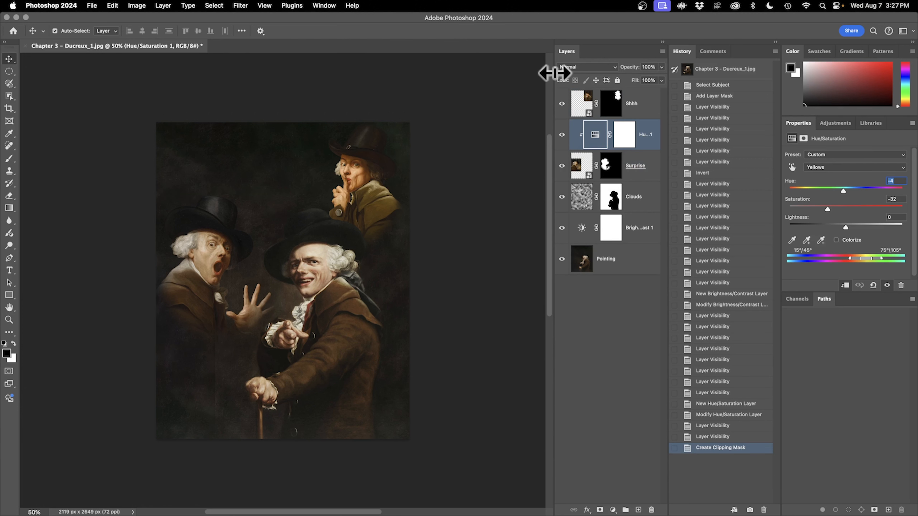
- Add a new Hue/Saturation adjustment layer directly above the Shhh layer
{"action": "left_click", "coordinate": [575, 93]}
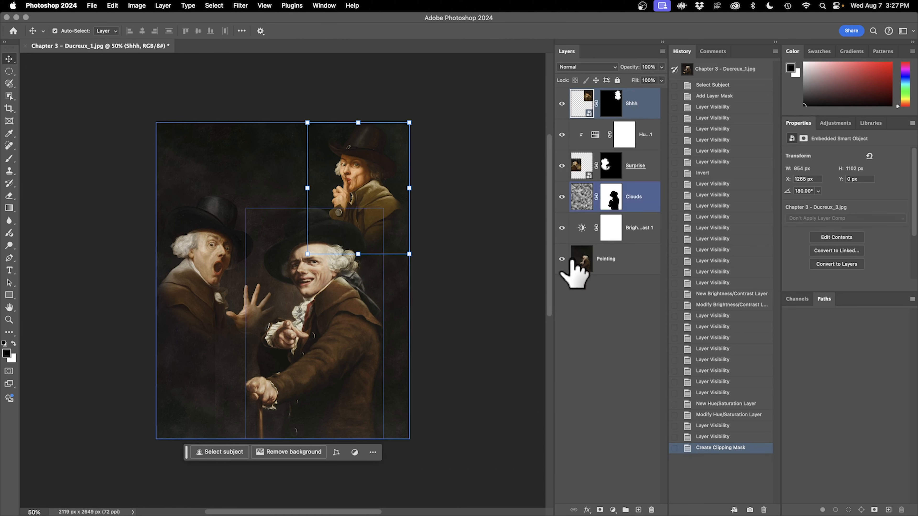
{"action": "left_click", "coordinate": [613, 510]}
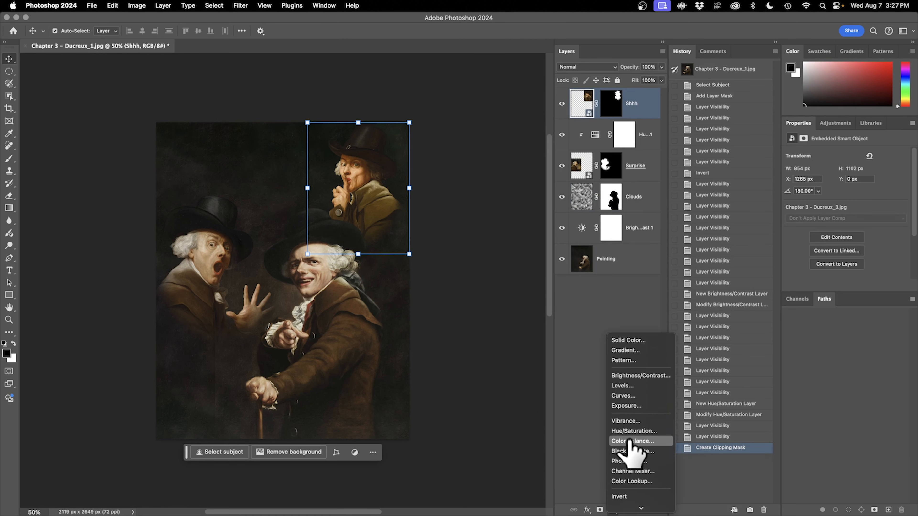
{"action": "left_click", "coordinate": [635, 431]}
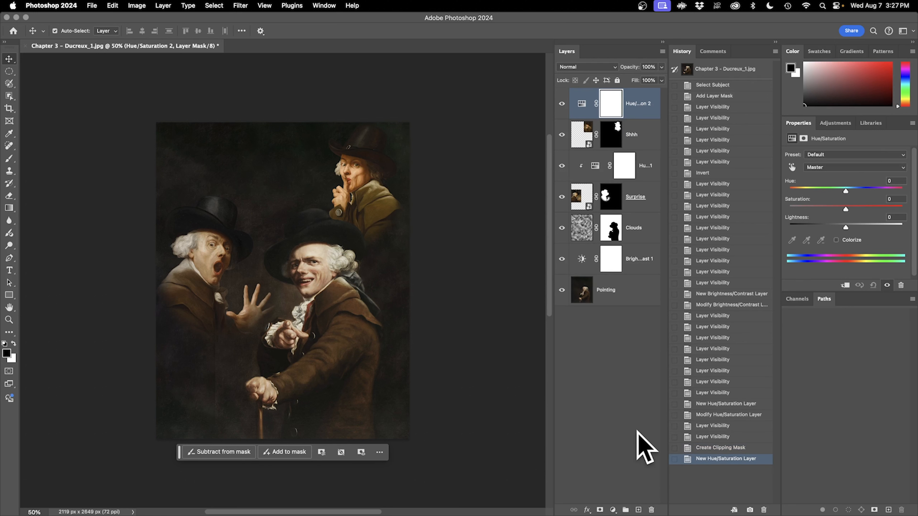
- Set the new adjustment's Yellows to Hue -4 and Saturation -60, and clip it to the Shhh layer
{"action": "left_click", "coordinate": [822, 167]}
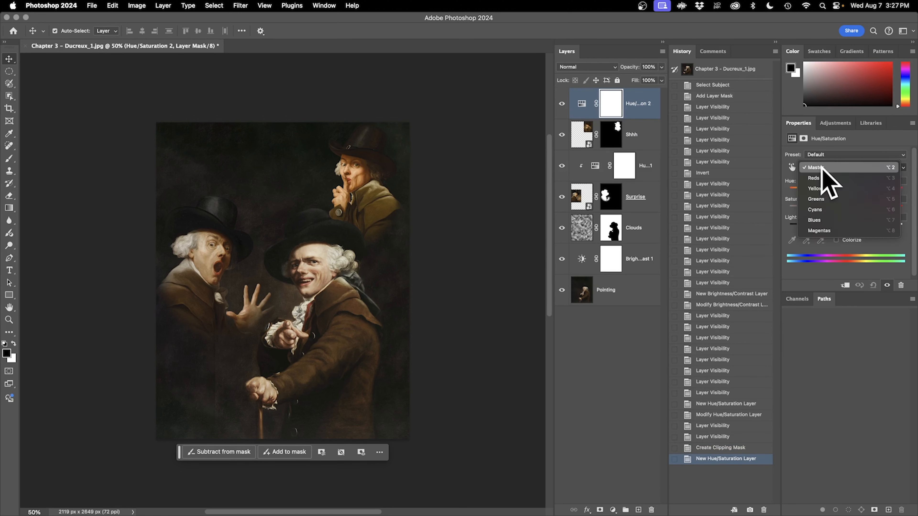
{"action": "left_click", "coordinate": [820, 188]}
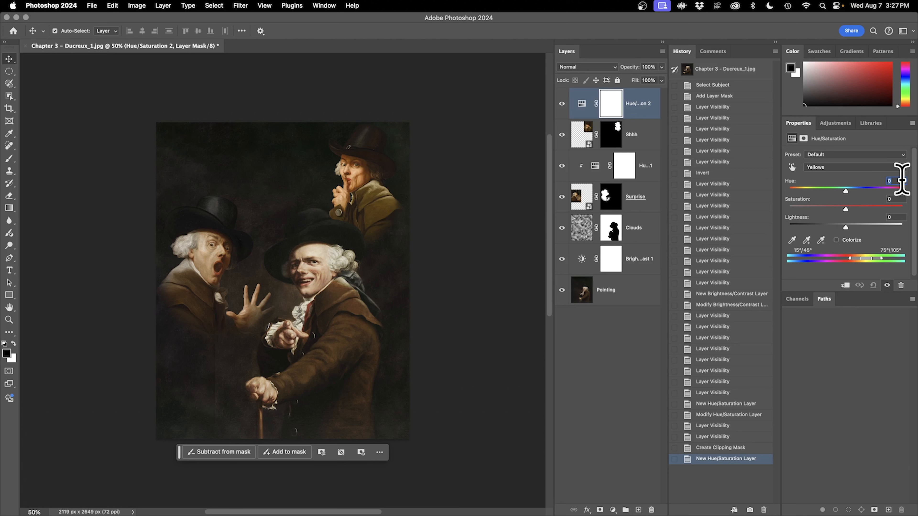
{"action": "type", "text": "-4"}
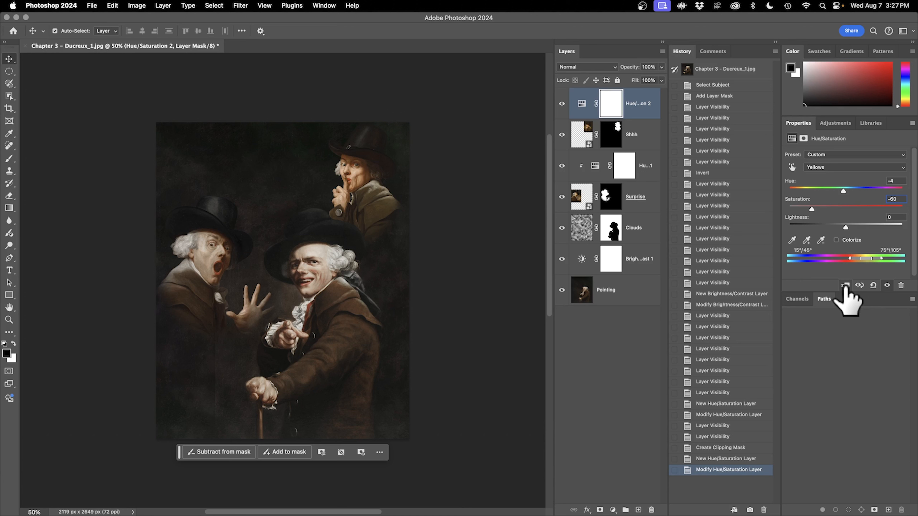
{"action": "left_click", "coordinate": [845, 285]}
- Compare the Shhh figure with its clipped Hue/Saturation adjustment repeatedly hidden and shown
{"action": "left_click", "coordinate": [562, 103]}
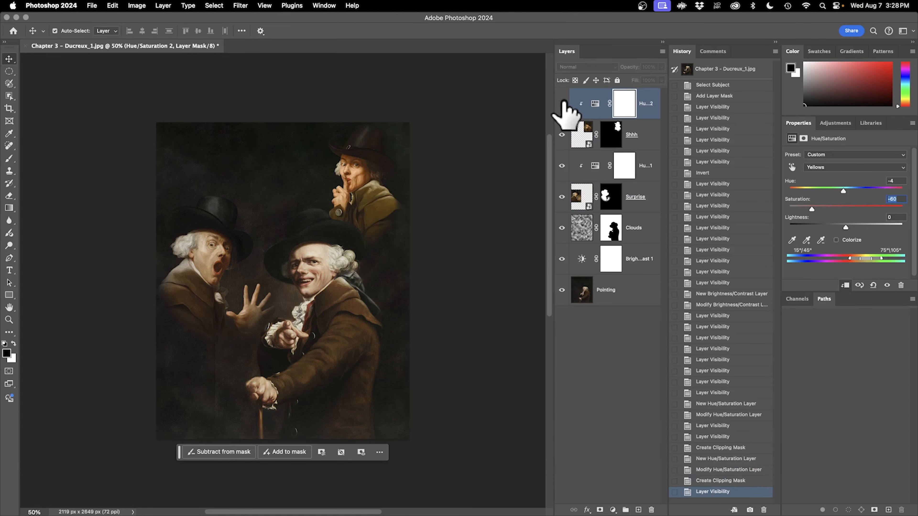
{"action": "left_click", "coordinate": [562, 103]}
{"action": "left_click", "coordinate": [562, 103]}
{"action": "left_click", "coordinate": [562, 104]}
{"action": "left_click", "coordinate": [562, 103]}
{"action": "left_click", "coordinate": [562, 104]}
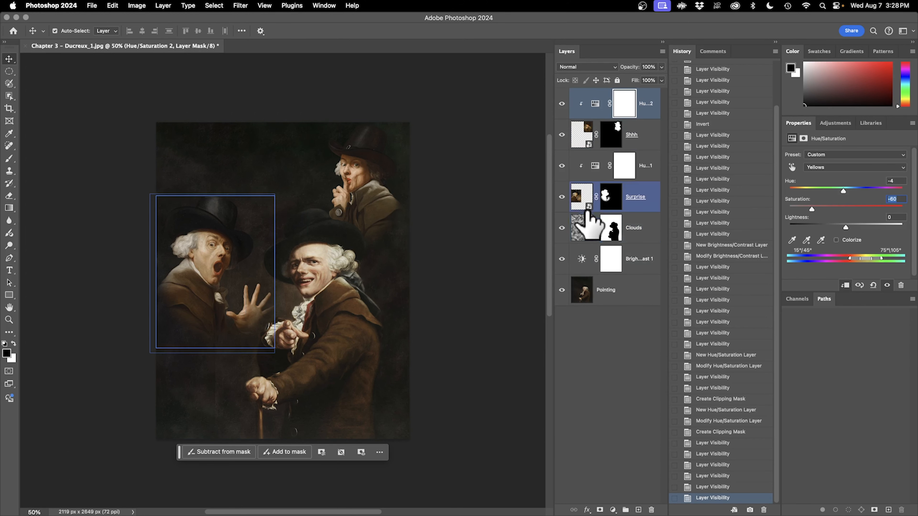
- Try 50% opacity on the Surprise layer, and set it to 80%
{"action": "left_click", "coordinate": [576, 203]}
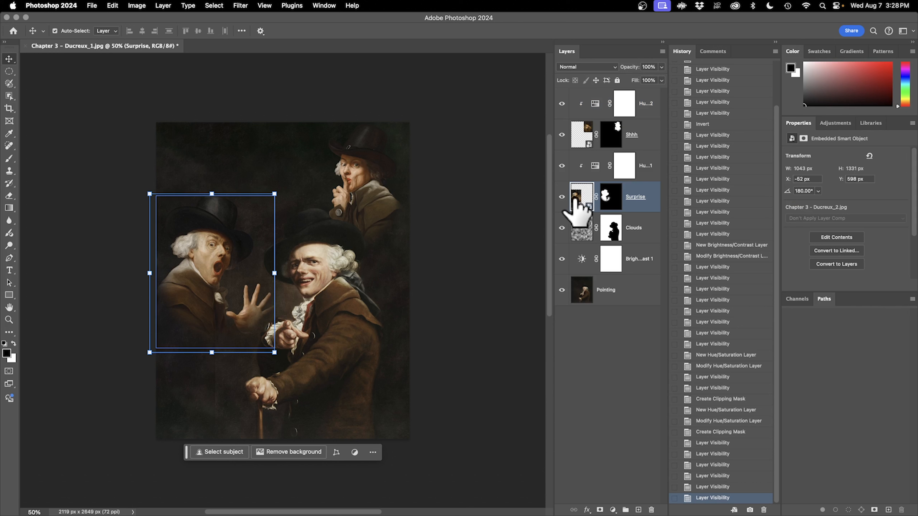
{"action": "left_click", "coordinate": [646, 67]}
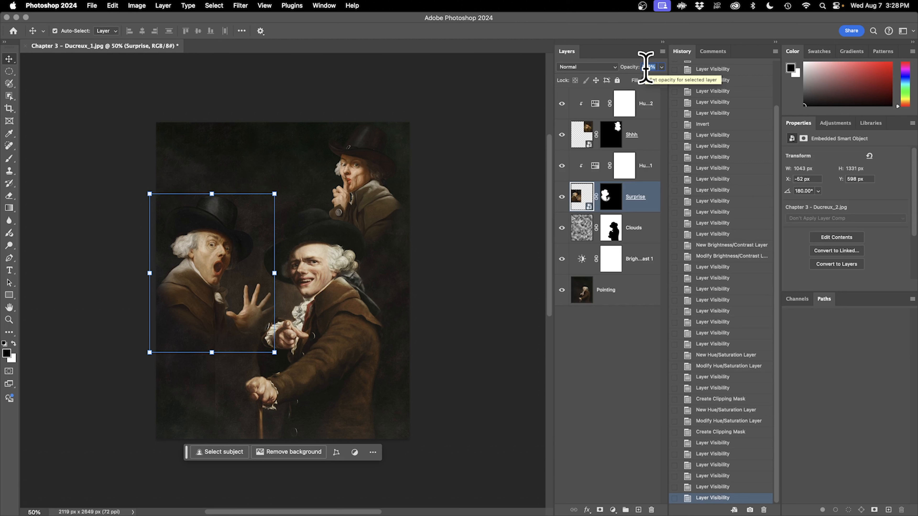
{"action": "type", "text": "50"}
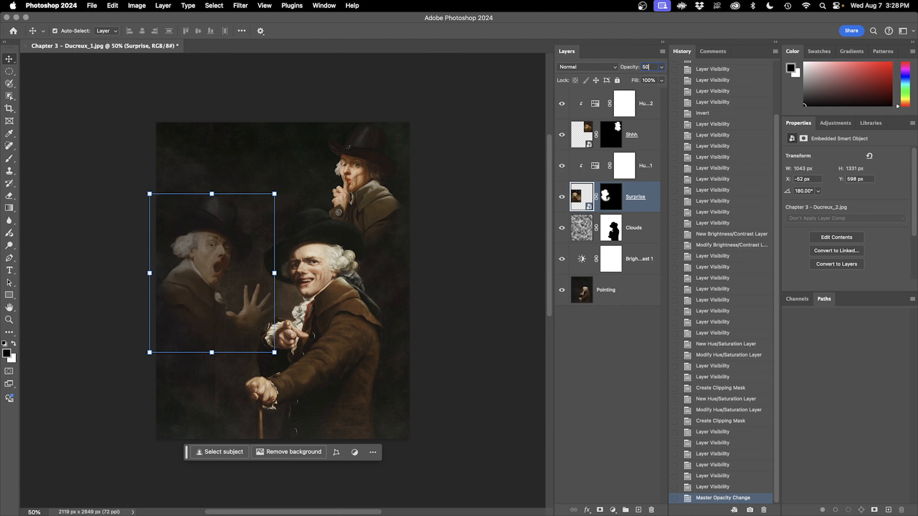
{"action": "key", "text": "BackSpace"}
{"action": "key", "text": "BackSpace"}
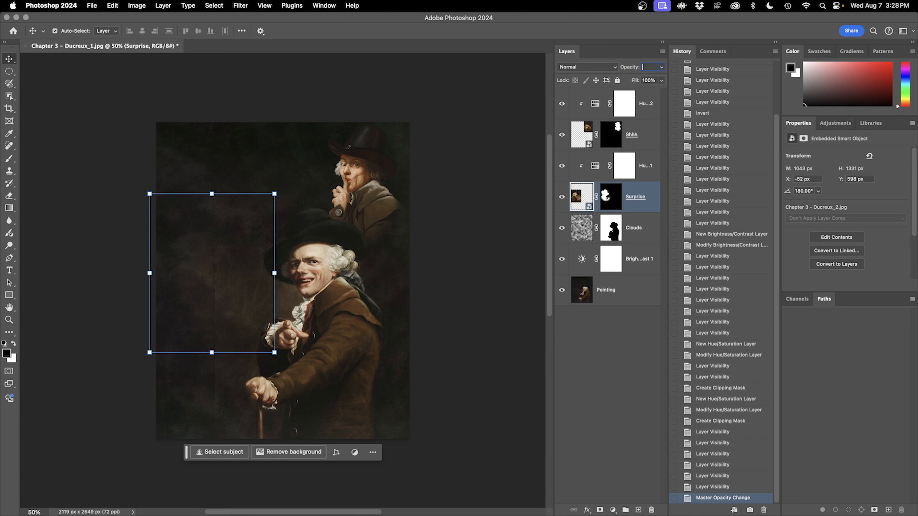
{"action": "type", "text": "80"}
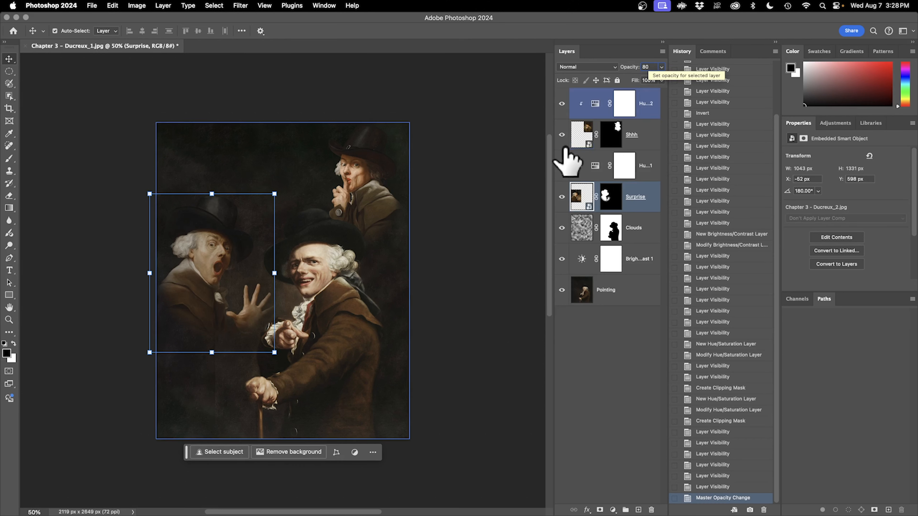
- Set the Shhh layer's opacity to 50%, and compare the figure with its clipped Hue/Saturation adjustment hidden and shown
{"action": "left_click", "coordinate": [578, 145]}
{"action": "type", "text": "50"}
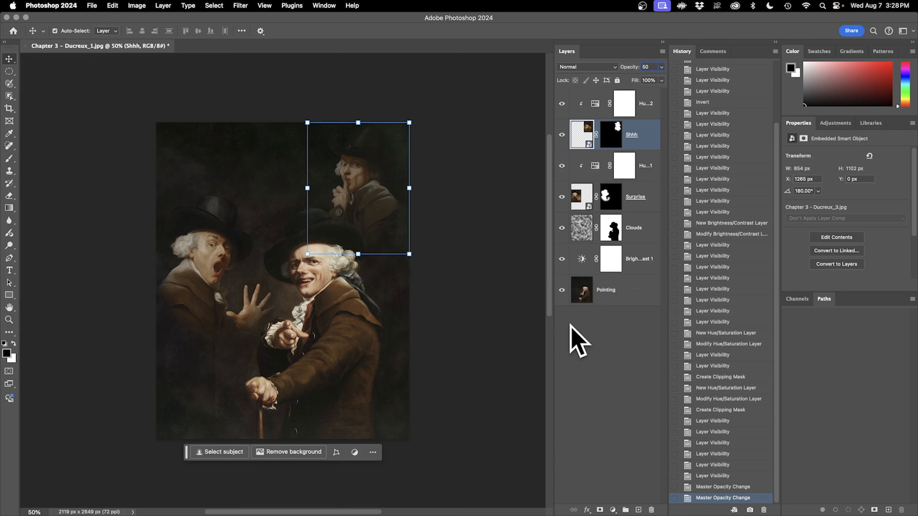
{"action": "left_click", "coordinate": [648, 108]}
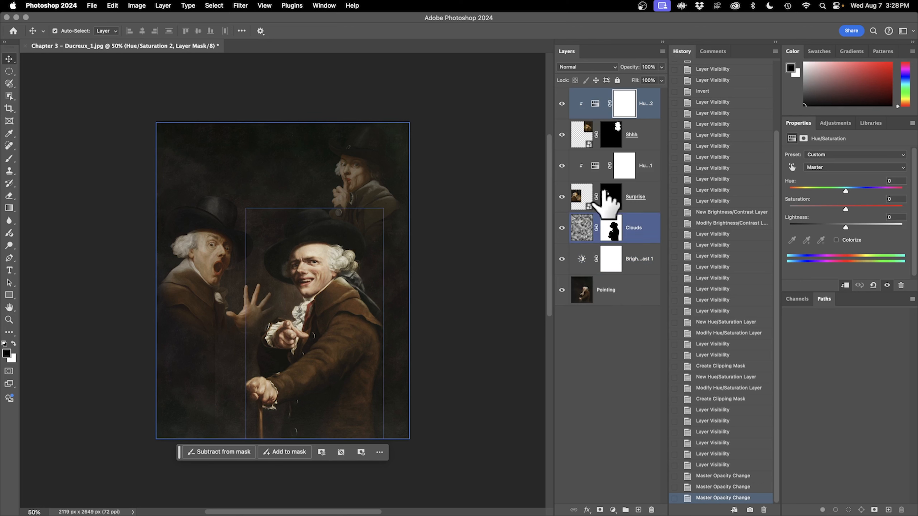
{"action": "left_click", "coordinate": [562, 104]}
{"action": "left_click", "coordinate": [561, 103]}
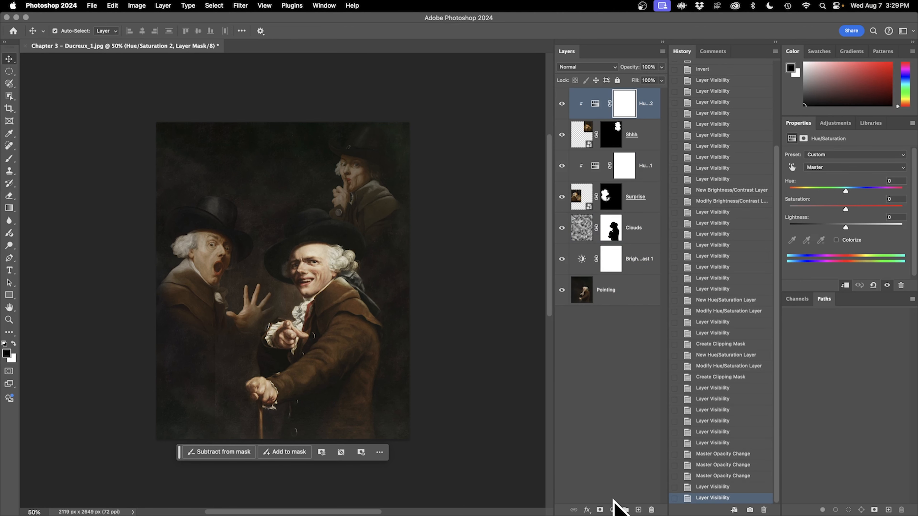
- Add a Levels adjustment layer above all the other layers
{"action": "left_click", "coordinate": [613, 510]}
{"action": "scroll", "coordinate": [639, 434], "scroll_direction": "down", "scroll_amount": 3}
{"action": "scroll", "coordinate": [649, 377], "scroll_direction": "down", "scroll_amount": 1}
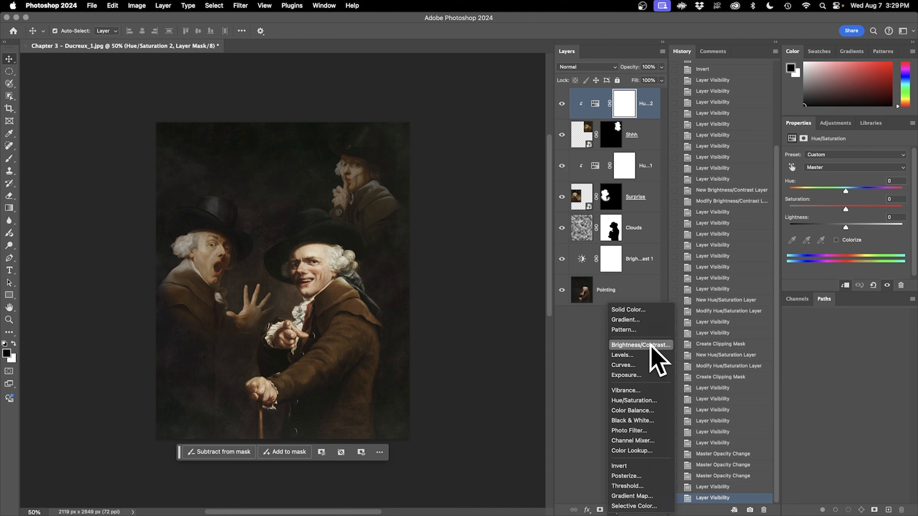
{"action": "left_click", "coordinate": [622, 355]}
{"action": "left_click", "coordinate": [624, 302], "text": "super"}
{"action": "left_click", "coordinate": [624, 303], "text": "super"}
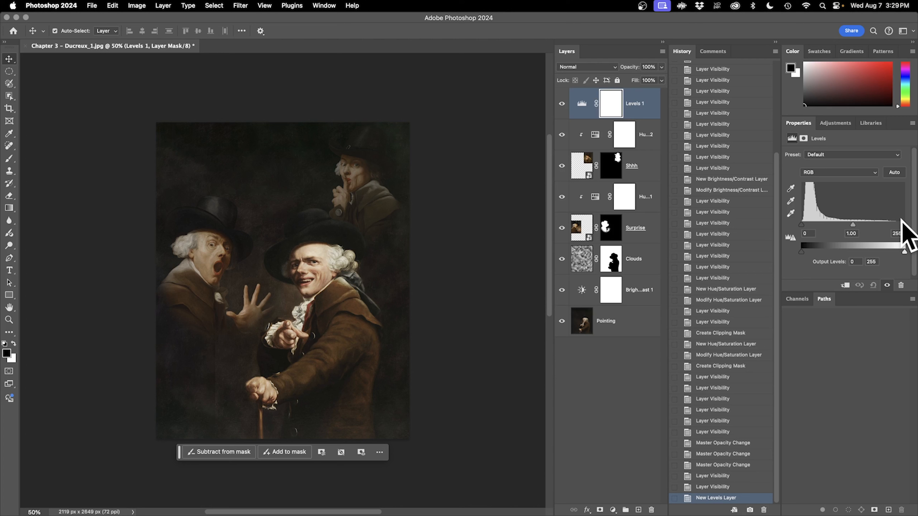
- Try different black and white input and output levels for the RGB channel of the Levels adjustment
{"action": "mouse_move", "coordinate": [802, 225]}
{"action": "left_mouse_down"}
{"action": "mouse_move", "coordinate": [820, 225]}
{"action": "mouse_move", "coordinate": [789, 229]}
{"action": "left_mouse_up"}
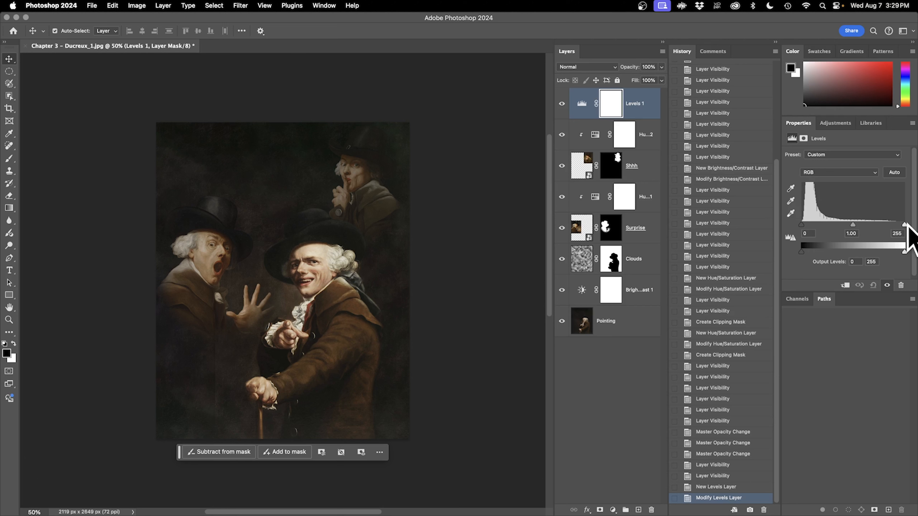
{"action": "mouse_move", "coordinate": [906, 225]}
{"action": "left_mouse_down"}
{"action": "mouse_move", "coordinate": [875, 226]}
{"action": "mouse_move", "coordinate": [906, 224]}
{"action": "left_mouse_up"}
{"action": "left_click_drag", "start_coordinate": [904, 224], "coordinate": [845, 225]}
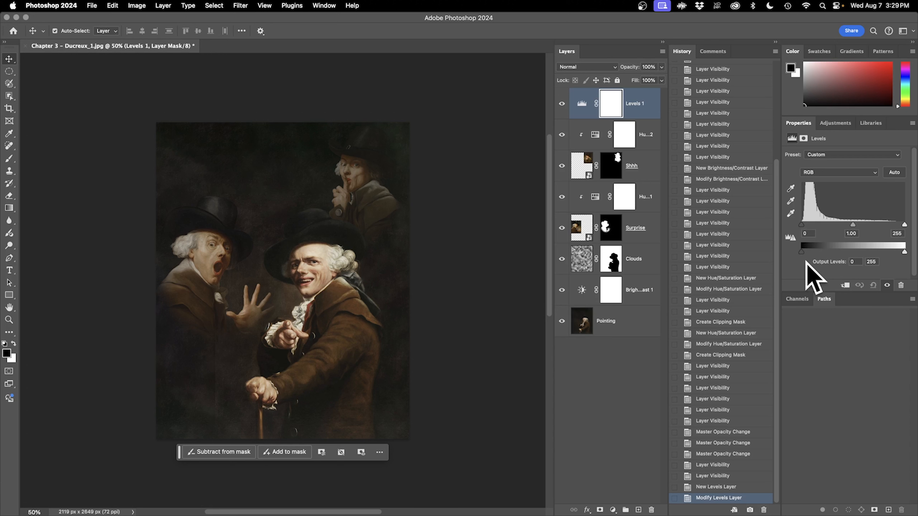
{"action": "mouse_move", "coordinate": [801, 252]}
{"action": "left_mouse_down"}
{"action": "mouse_move", "coordinate": [814, 252]}
{"action": "mouse_move", "coordinate": [801, 253]}
{"action": "left_mouse_up"}
{"action": "mouse_move", "coordinate": [904, 252]}
{"action": "left_mouse_down"}
{"action": "mouse_move", "coordinate": [891, 253]}
{"action": "mouse_move", "coordinate": [915, 253]}
{"action": "left_mouse_up"}
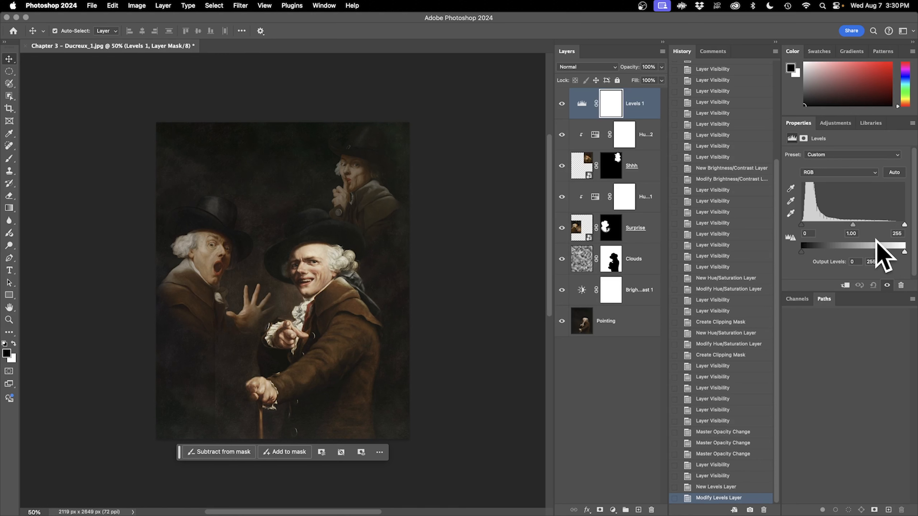
- Try a midtone value of 1.05 on the Red channel of the Levels adjustment, and reset it to 1
{"action": "left_click", "coordinate": [827, 172]}
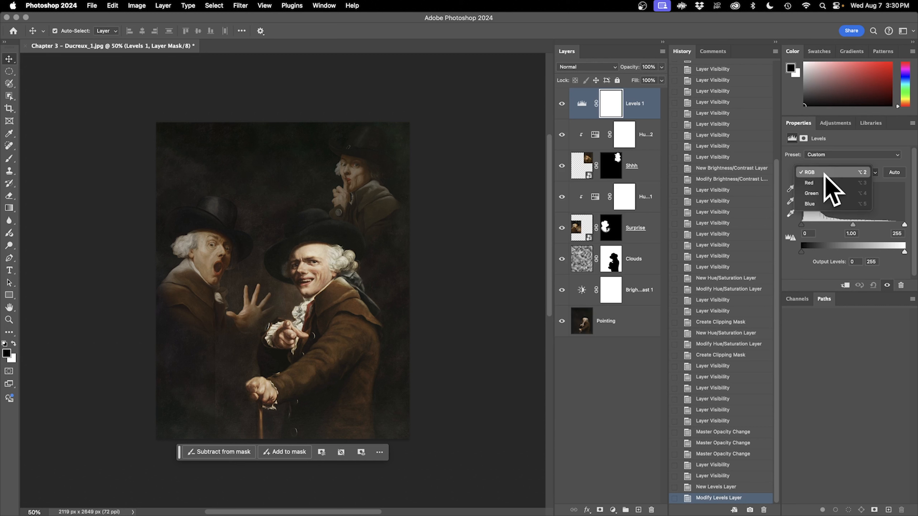
{"action": "left_click", "coordinate": [823, 183]}
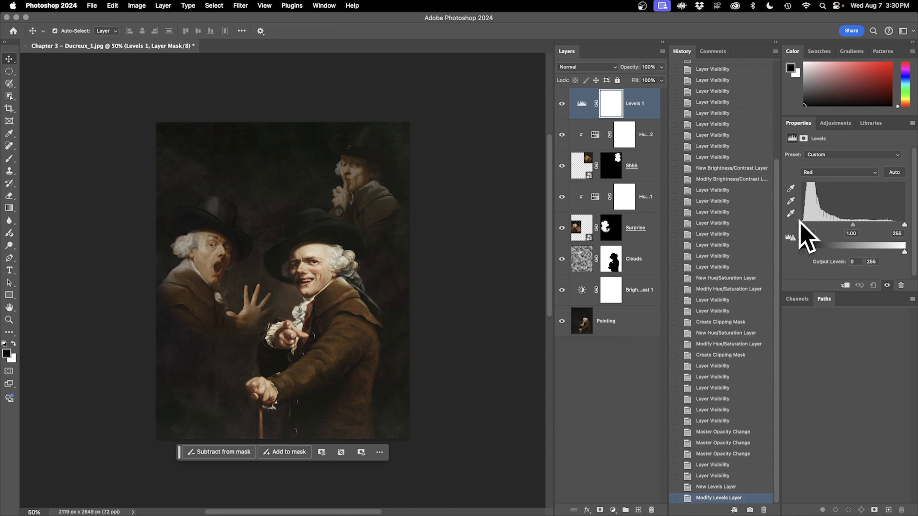
{"action": "mouse_move", "coordinate": [853, 225]}
{"action": "left_mouse_down"}
{"action": "mouse_move", "coordinate": [819, 226]}
{"action": "mouse_move", "coordinate": [851, 215]}
{"action": "left_mouse_up"}
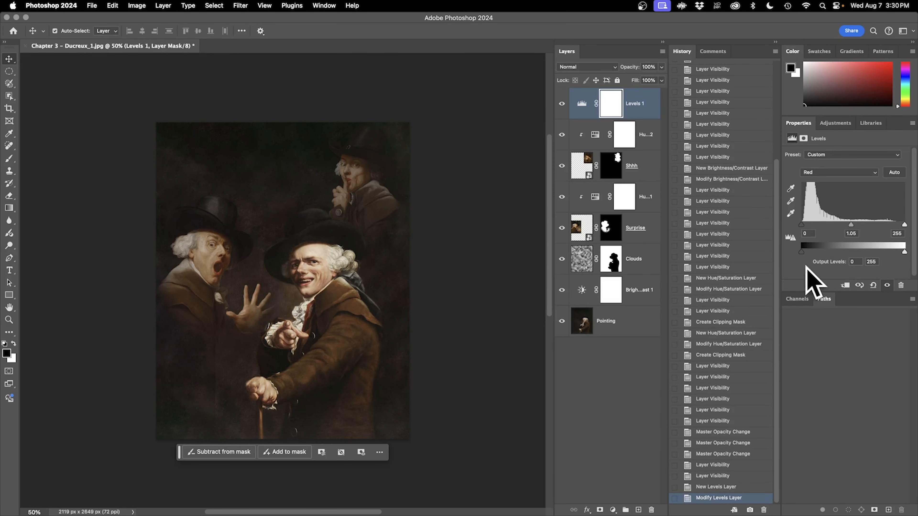
{"action": "left_click", "coordinate": [814, 172]}
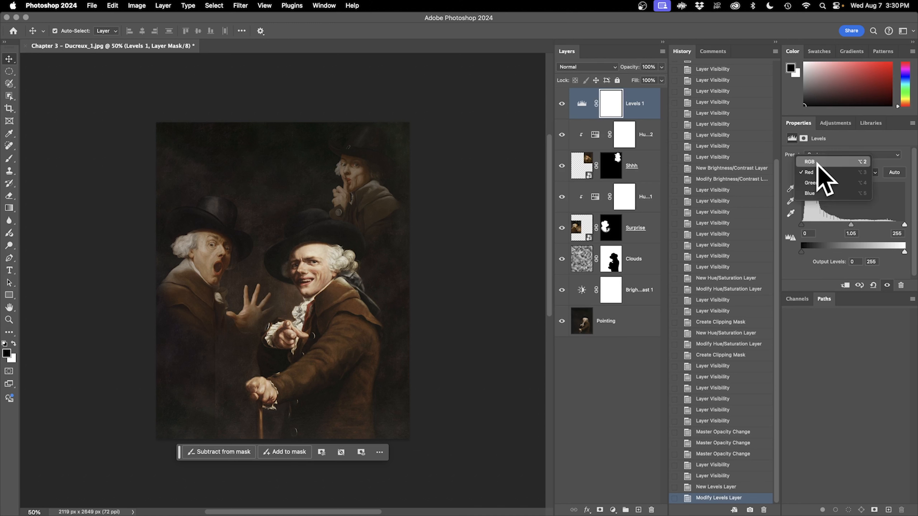
{"action": "left_click", "coordinate": [817, 163]}
{"action": "left_click", "coordinate": [840, 173]}
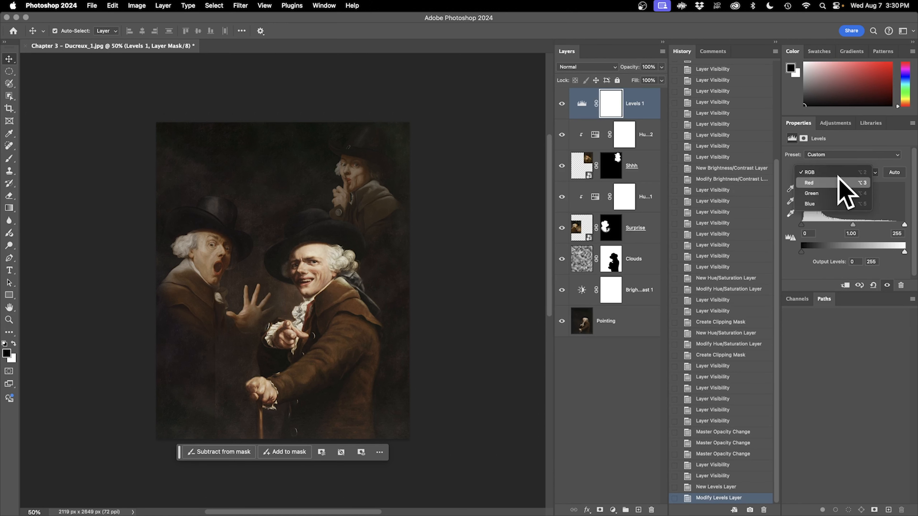
{"action": "left_click", "coordinate": [839, 181]}
{"action": "double_click", "coordinate": [852, 234]}
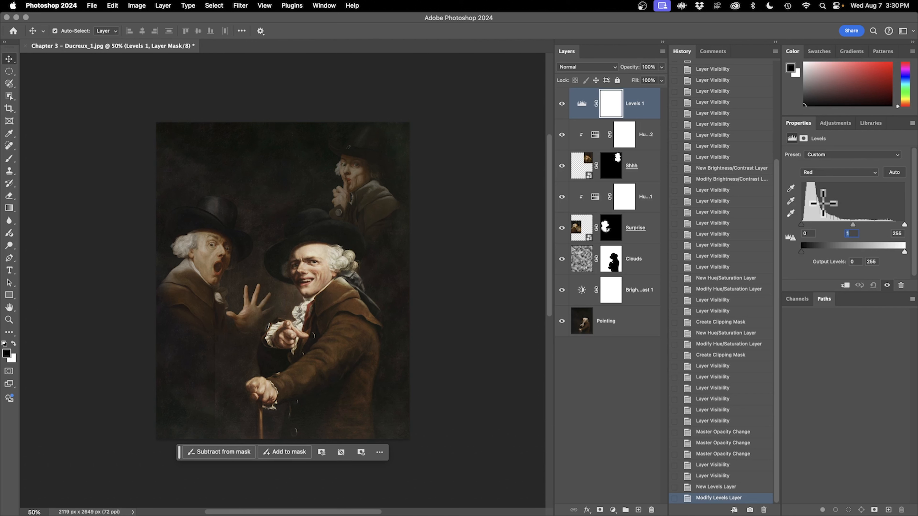
- Set the white input level of the Levels adjustment's RGB channel to 233
{"action": "left_click", "coordinate": [826, 173]}
{"action": "left_click", "coordinate": [827, 163]}
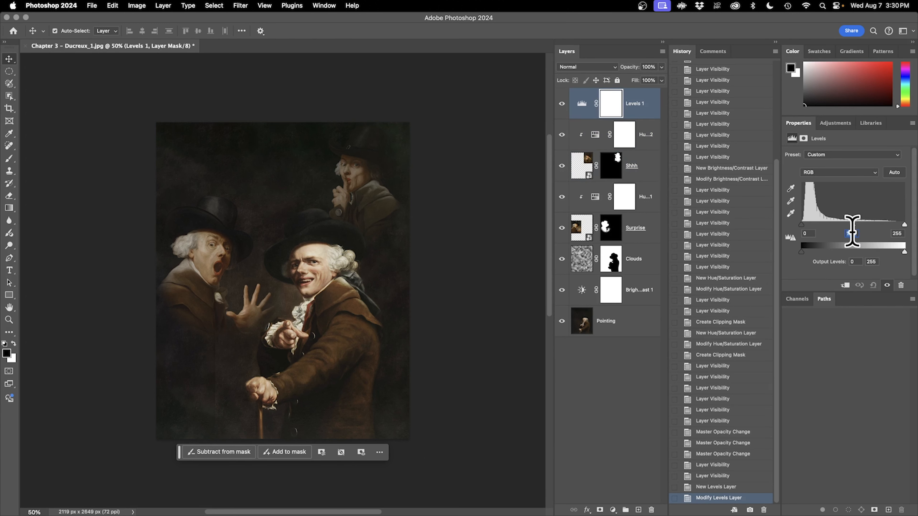
{"action": "left_click", "coordinate": [898, 234]}
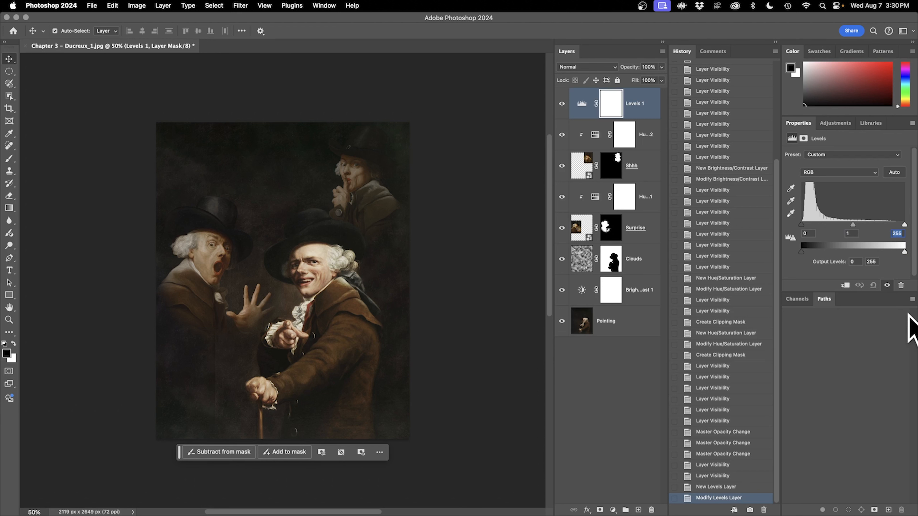
{"action": "type", "text": "233"}
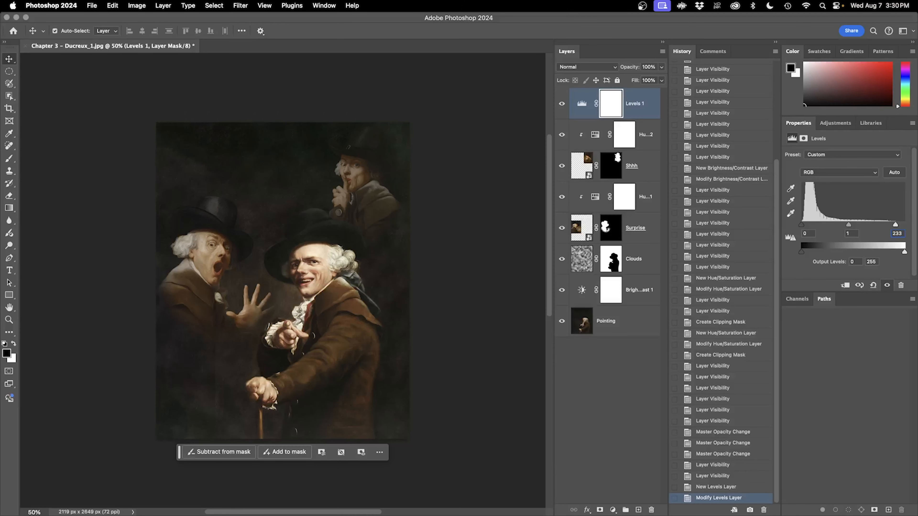
- Compare the whole composite with the Levels adjustment repeatedly hidden and shown
{"action": "left_click", "coordinate": [562, 103]}
{"action": "left_click", "coordinate": [561, 104]}
{"action": "left_click", "coordinate": [562, 104]}
{"action": "left_click", "coordinate": [561, 103]}
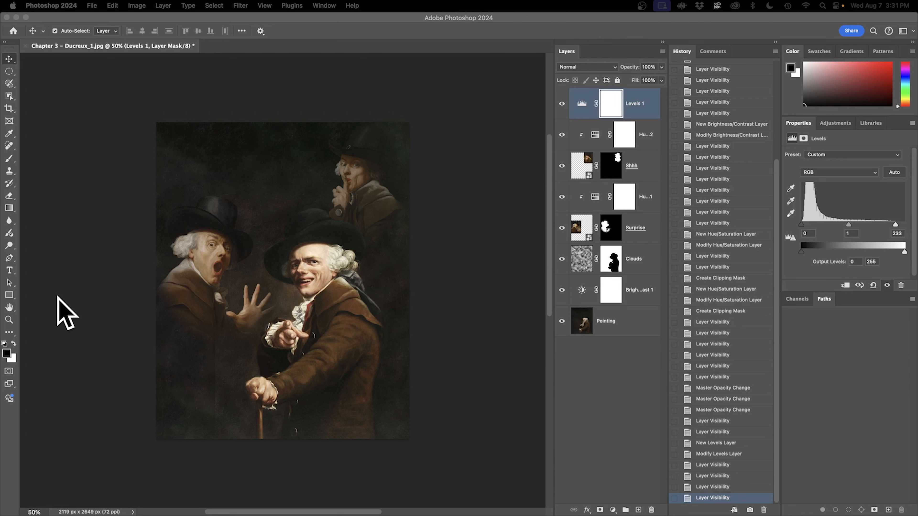
- Create a 180 pt Arial Black text layer reading "The" in the lower part of the painting
{"action": "left_click", "coordinate": [11, 271]}
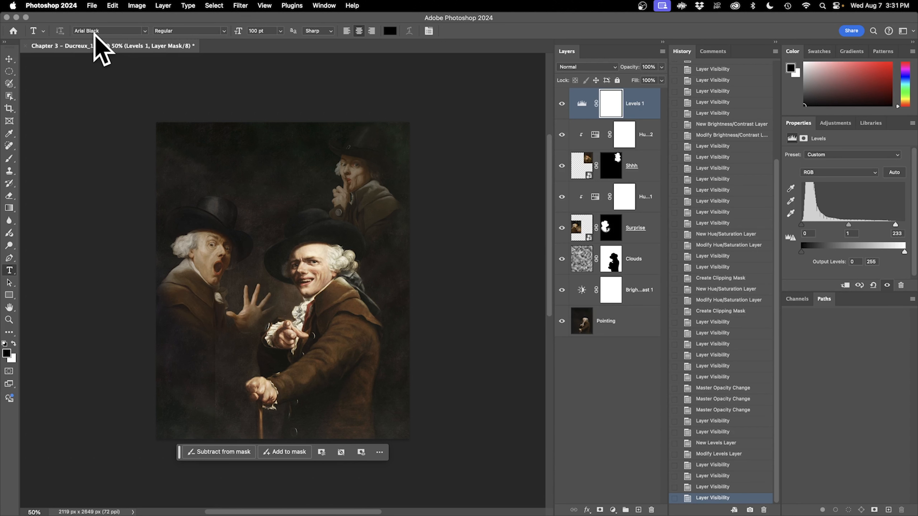
{"action": "left_click", "coordinate": [224, 32]}
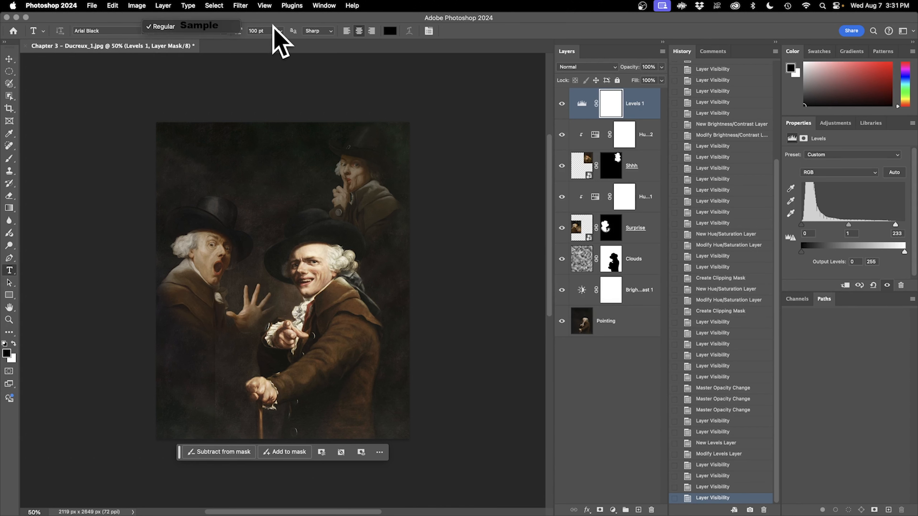
{"action": "left_click", "coordinate": [270, 31]}
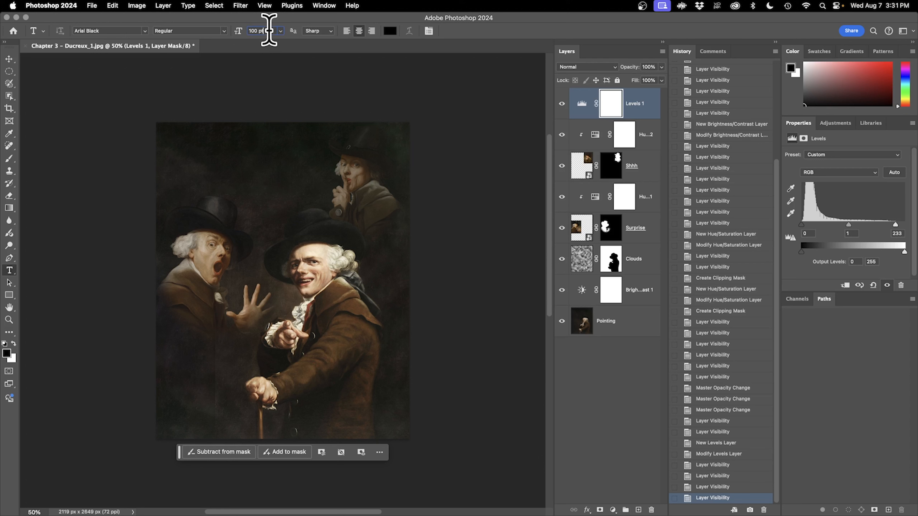
{"action": "type", "text": "180"}
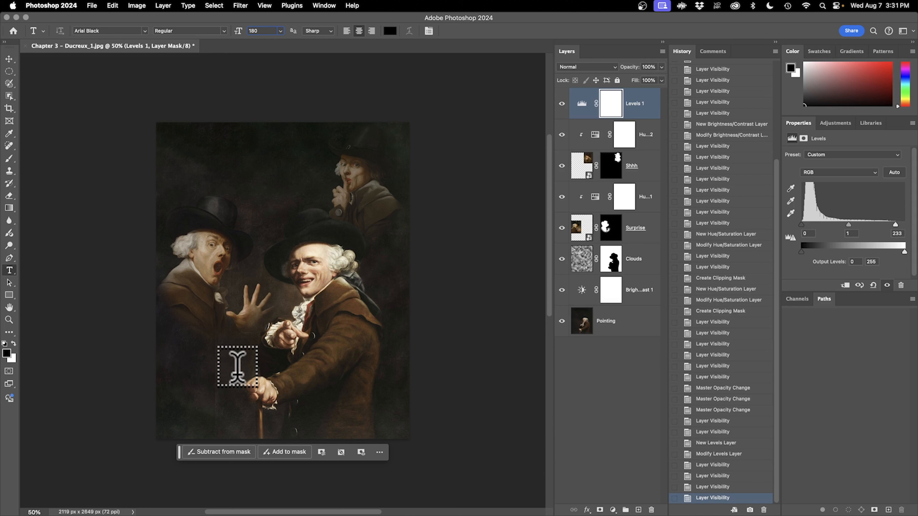
{"action": "left_click", "coordinate": [221, 369]}
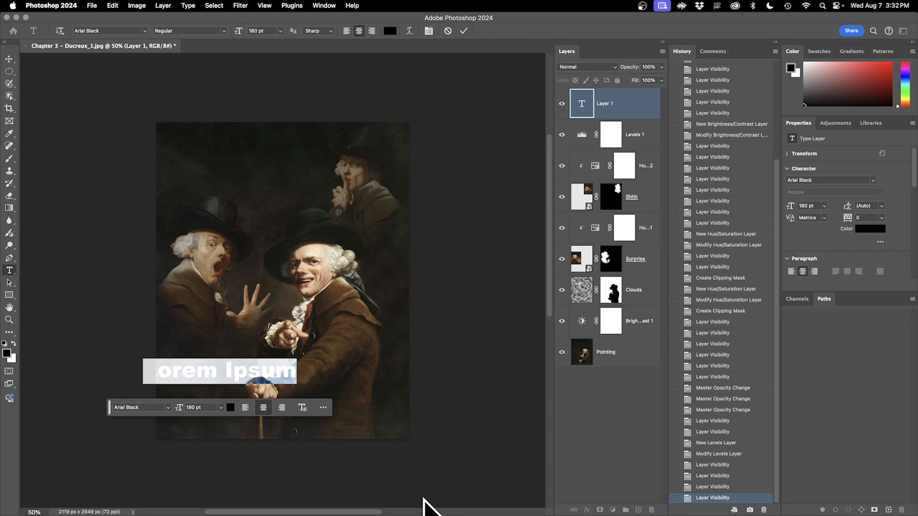
{"action": "type", "text": "The"}
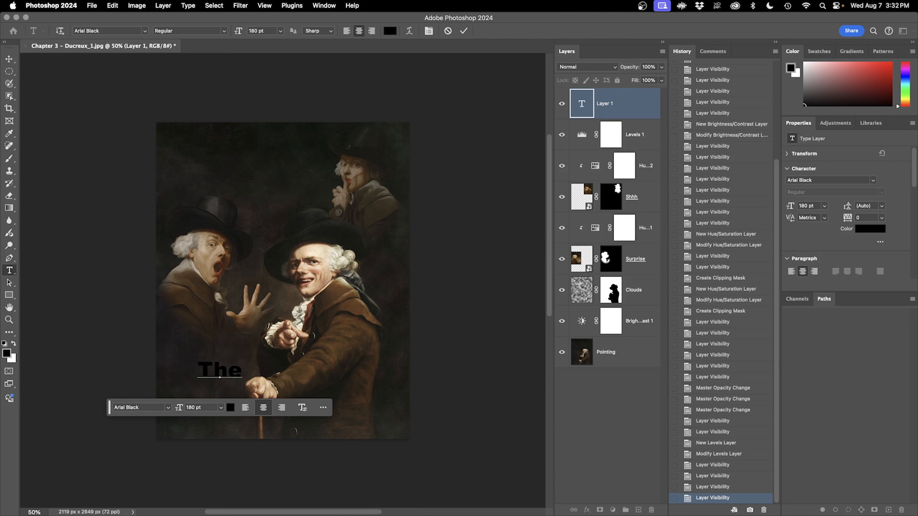
{"action": "left_click", "coordinate": [0, 270]}
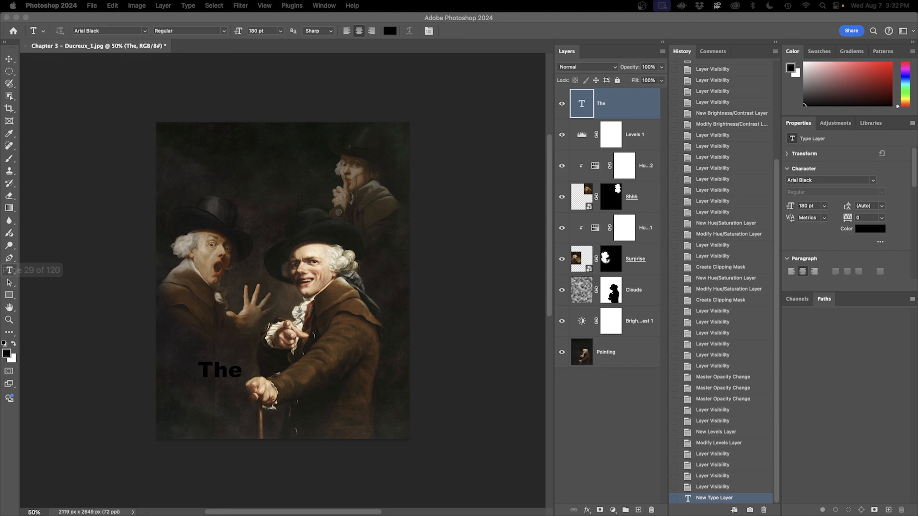
- Complete the text as "The 1780s are BACK" and move it so it spans the lower edge of the painting
{"action": "left_click", "coordinate": [228, 371]}
{"action": "double_click", "coordinate": [228, 365]}
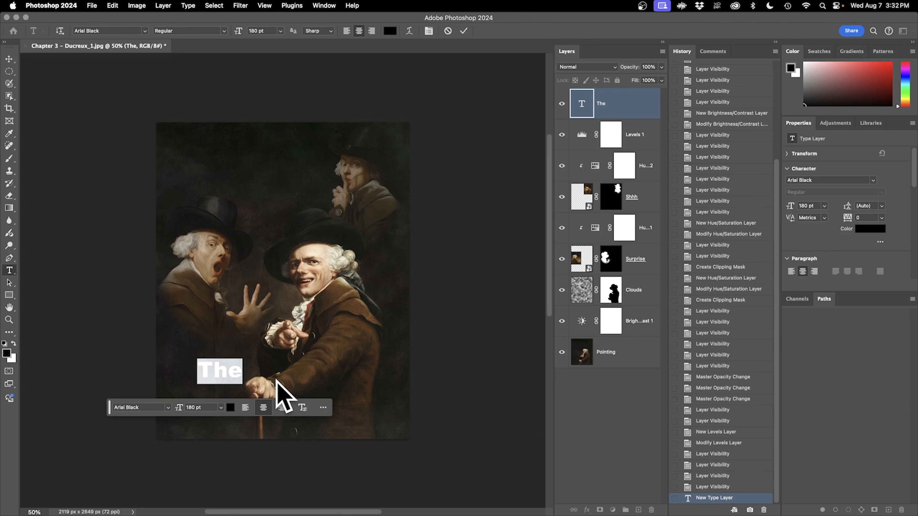
{"action": "type", "text": "1780s Are"}
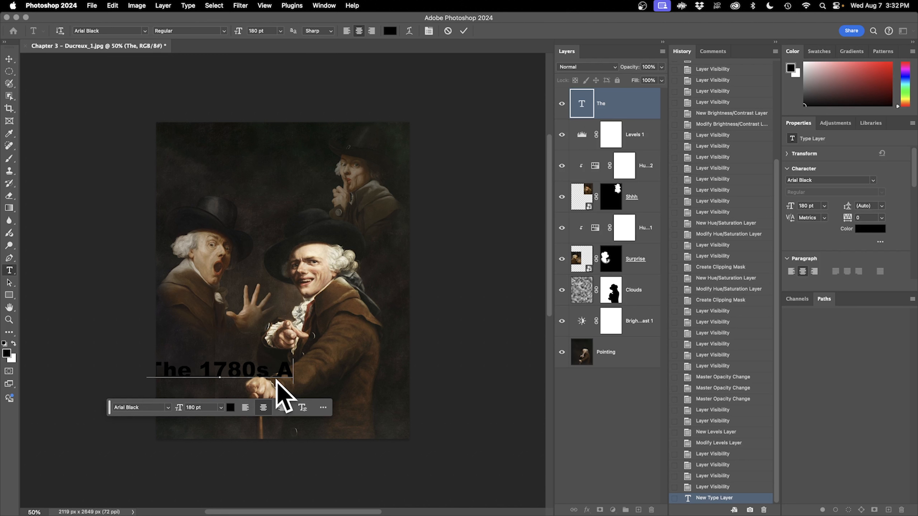
{"action": "key", "text": "BackSpace"}
{"action": "key", "text": "BackSpace"}
{"action": "key", "text": "BackSpace"}
{"action": "type", "text": "are BACK"}
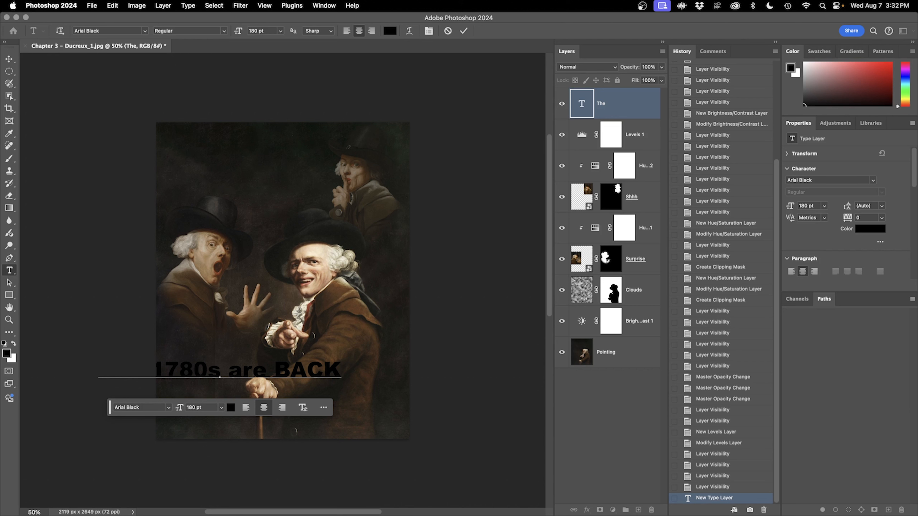
{"action": "key", "text": "super+Return"}
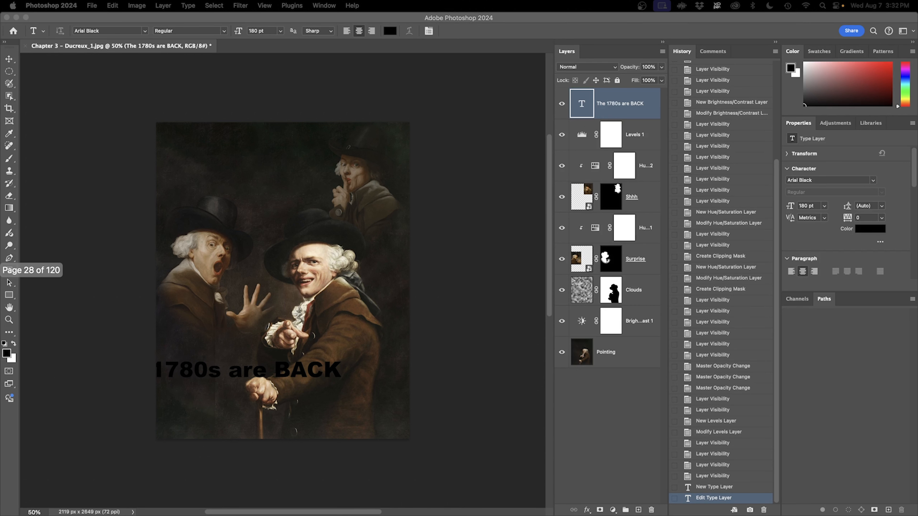
{"action": "left_click", "coordinate": [10, 59]}
{"action": "left_click_drag", "start_coordinate": [277, 383], "coordinate": [331, 398]}
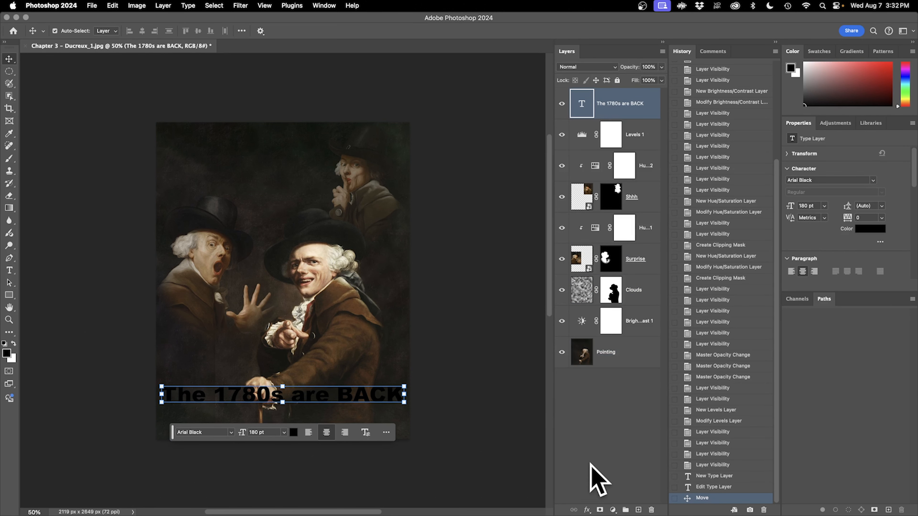
- Add a 20 px Stroke effect positioned Outside to the "The 1780s are BACK" title layer
{"action": "left_click", "coordinate": [587, 510]}
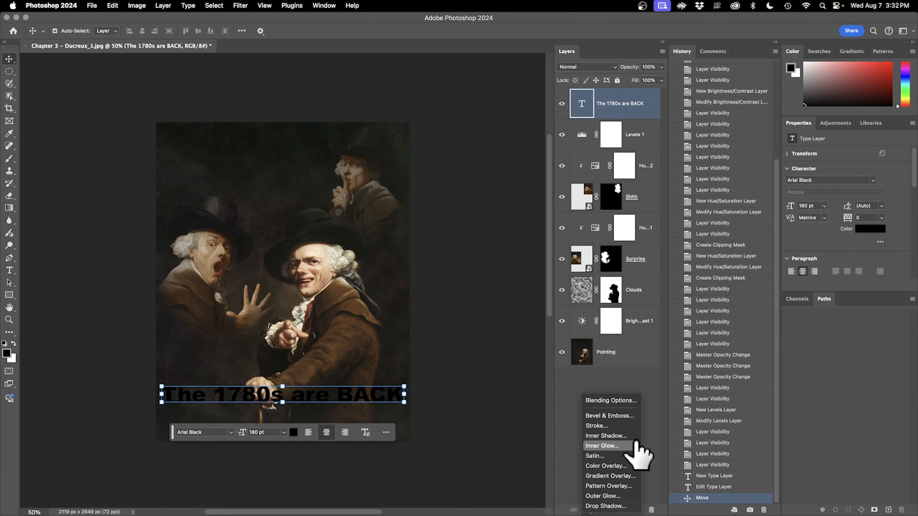
{"action": "left_click", "coordinate": [632, 426]}
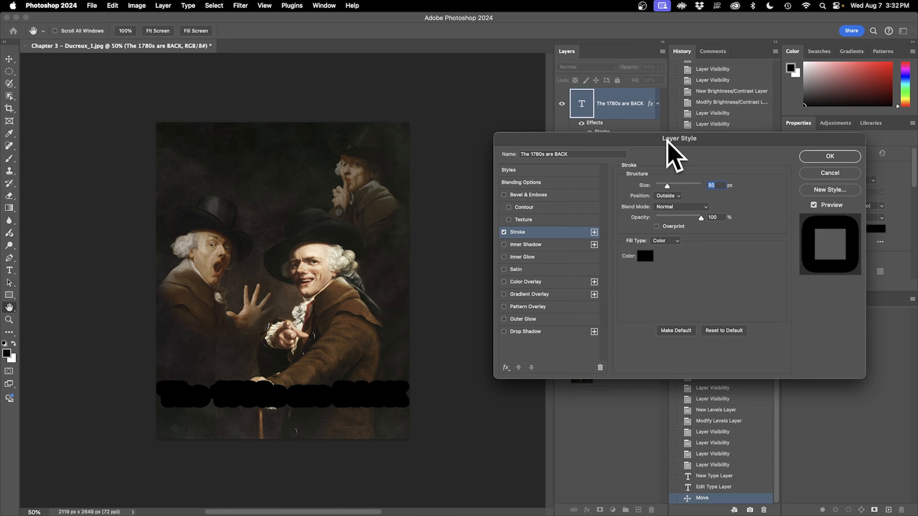
{"action": "left_click_drag", "start_coordinate": [668, 141], "coordinate": [537, 143]}
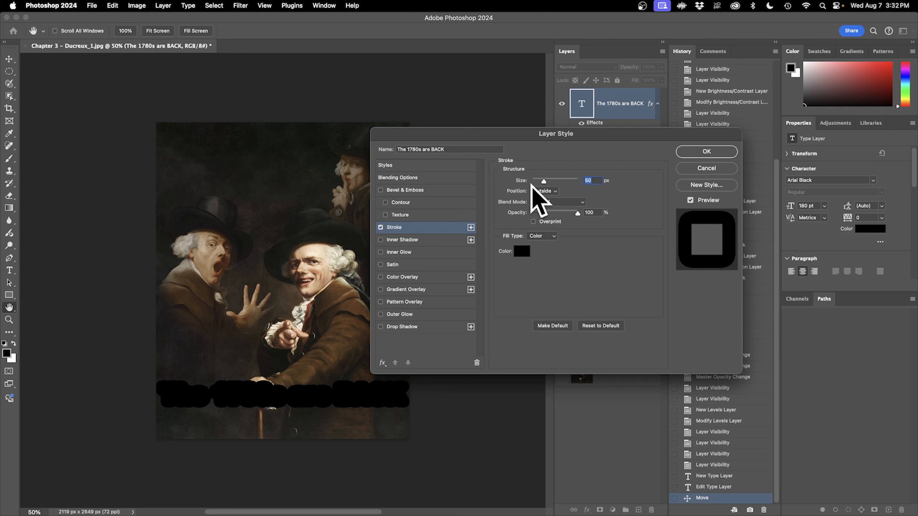
{"action": "type", "text": "20"}
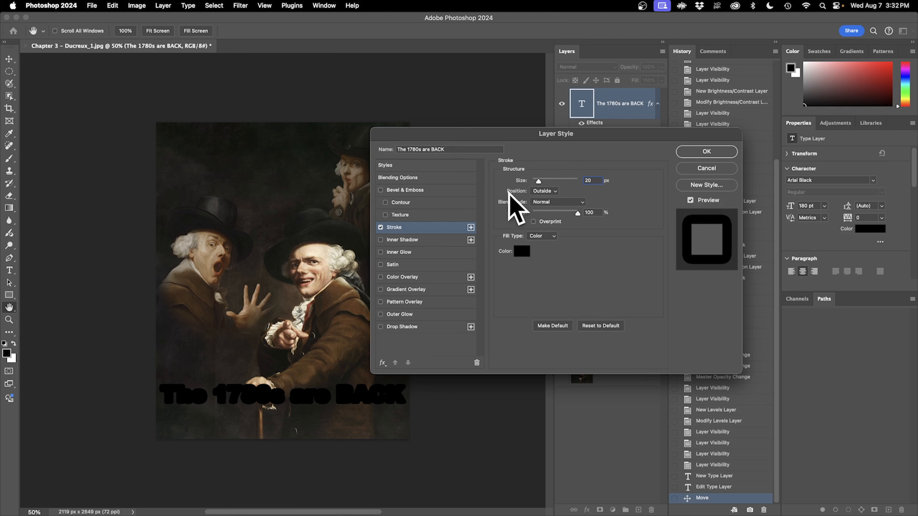
{"action": "left_click", "coordinate": [555, 191]}
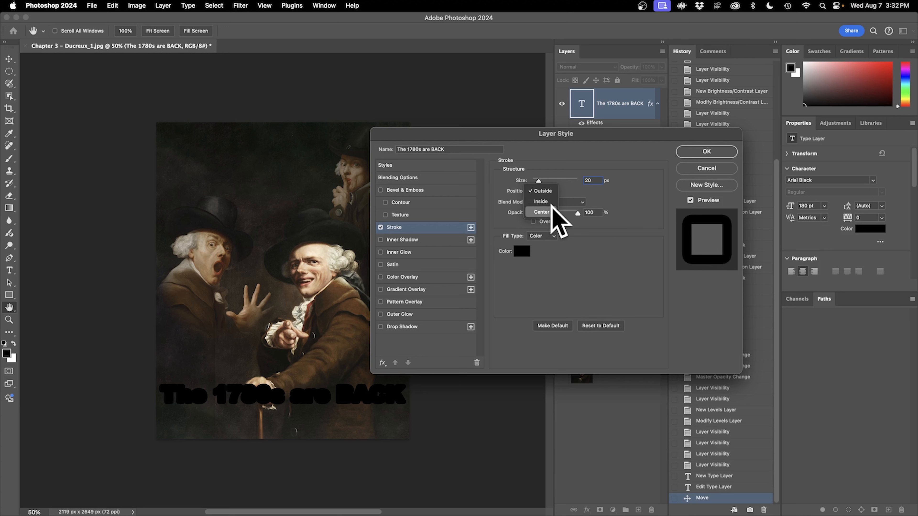
{"action": "left_click", "coordinate": [613, 198]}
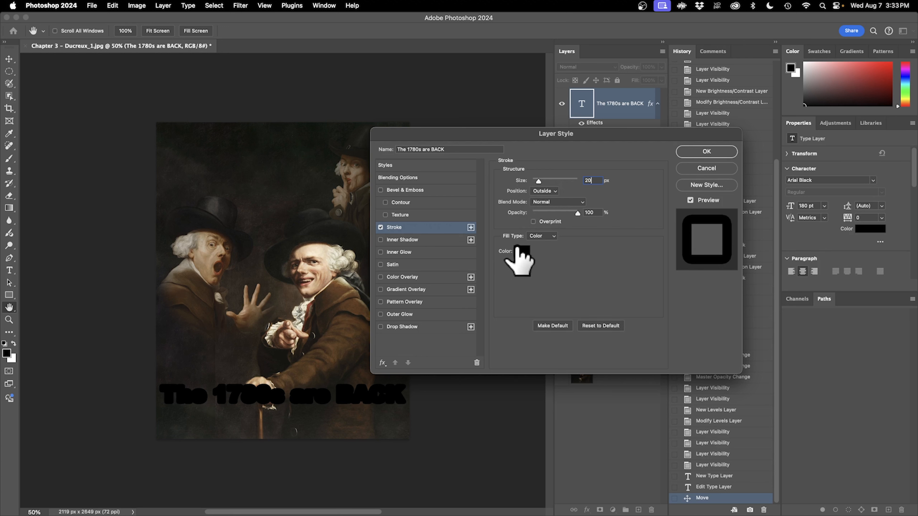
- Set the title's stroke color to bright magenta, ff00de
{"action": "left_click", "coordinate": [521, 252]}
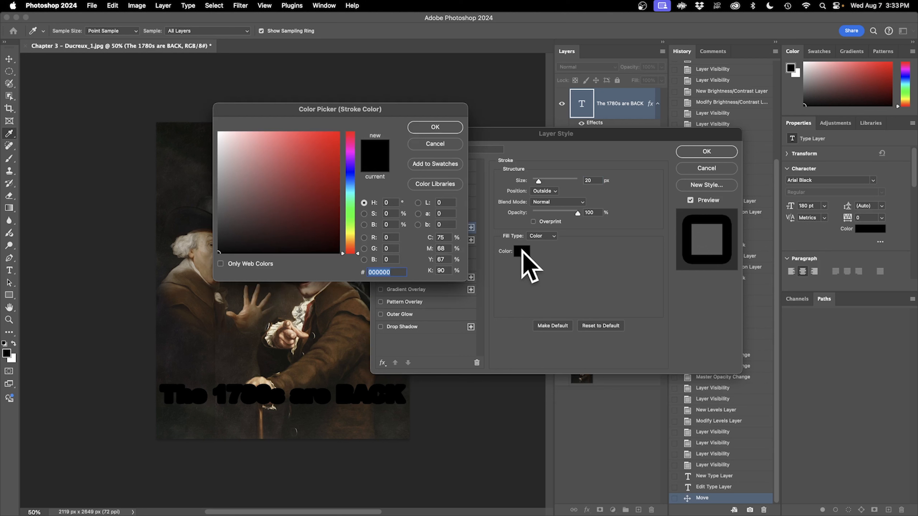
{"action": "left_click", "coordinate": [351, 153]}
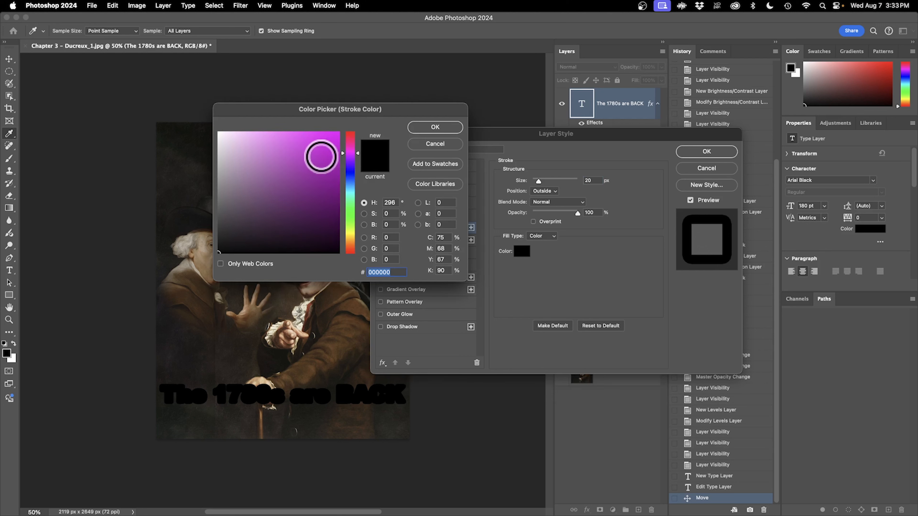
{"action": "left_click", "coordinate": [322, 157]}
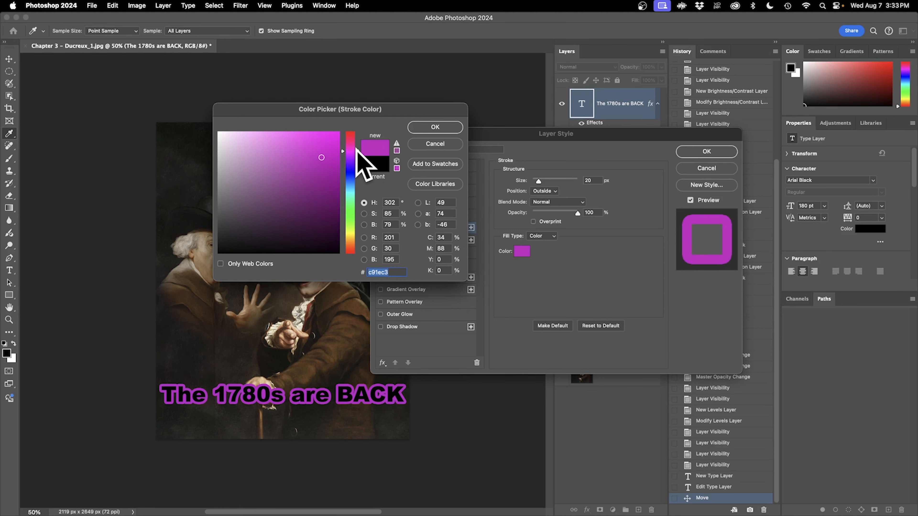
{"action": "left_click_drag", "start_coordinate": [328, 139], "coordinate": [339, 125]}
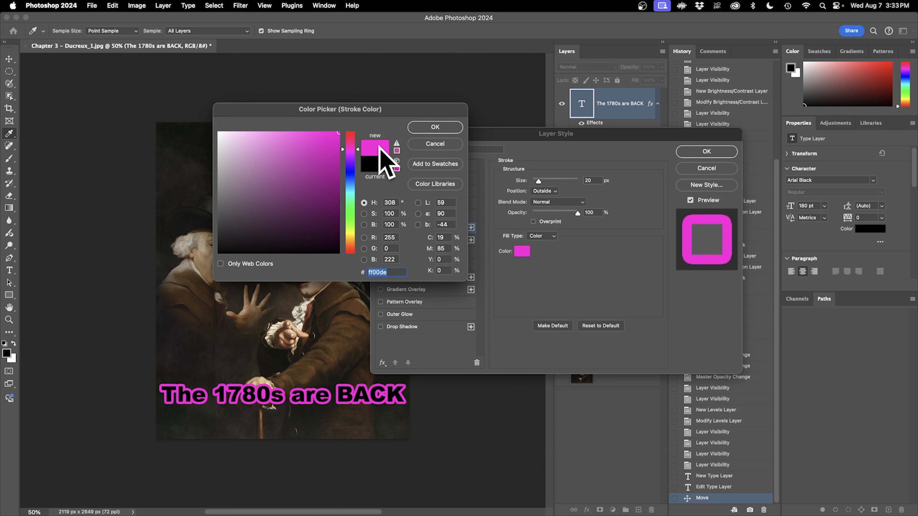
{"action": "left_click", "coordinate": [436, 128]}
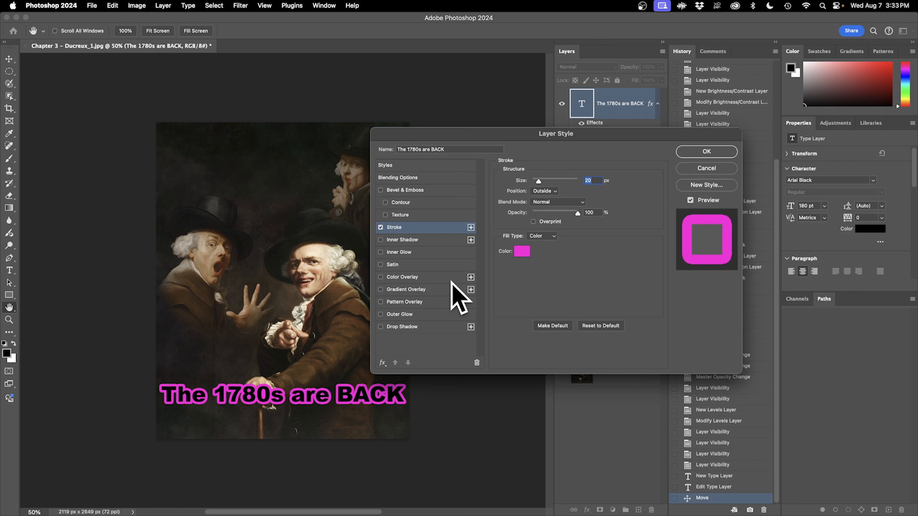
- Add a Gradient Overlay to the title using the light-blue-to-pink preset at the end of the Pinks group
{"action": "left_click", "coordinate": [380, 289]}
{"action": "left_click", "coordinate": [408, 289]}
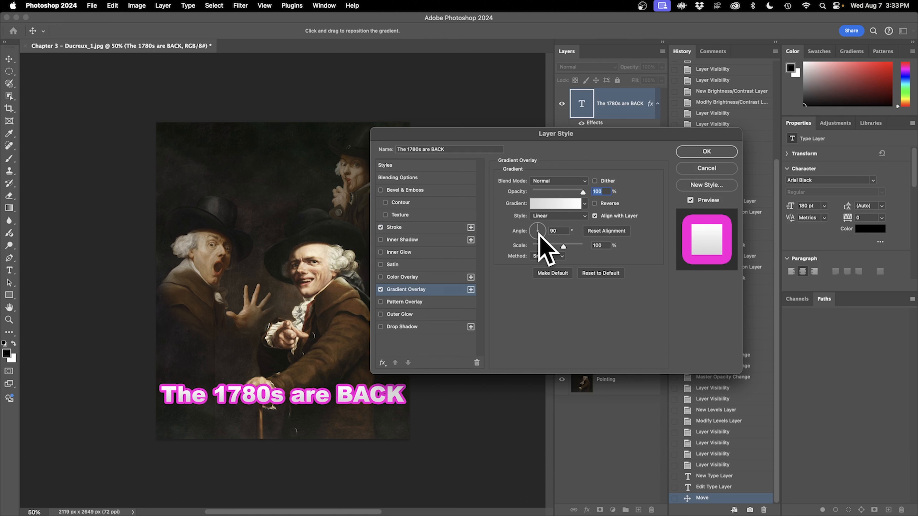
{"action": "left_click", "coordinate": [585, 203]}
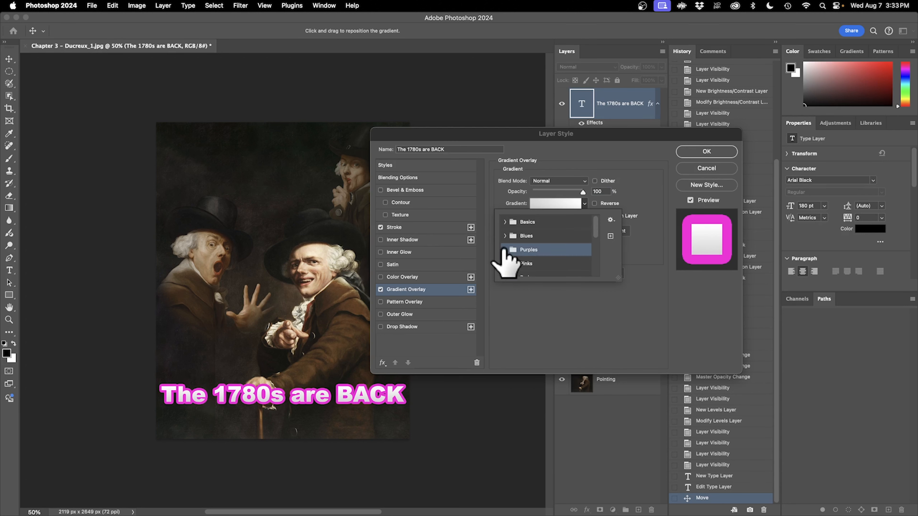
{"action": "left_click", "coordinate": [505, 250]}
{"action": "left_click_drag", "start_coordinate": [598, 236], "coordinate": [595, 212]}
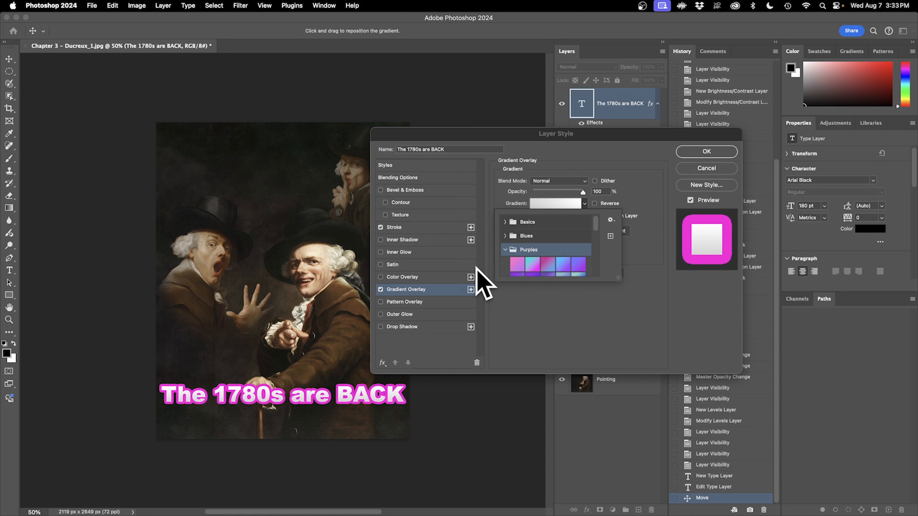
{"action": "scroll", "coordinate": [529, 257], "scroll_direction": "down", "scroll_amount": 5}
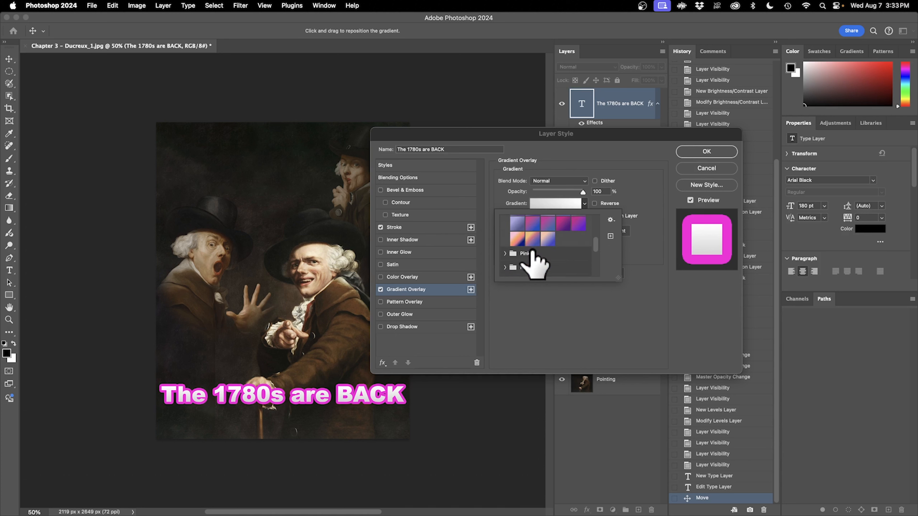
{"action": "left_click", "coordinate": [503, 253]}
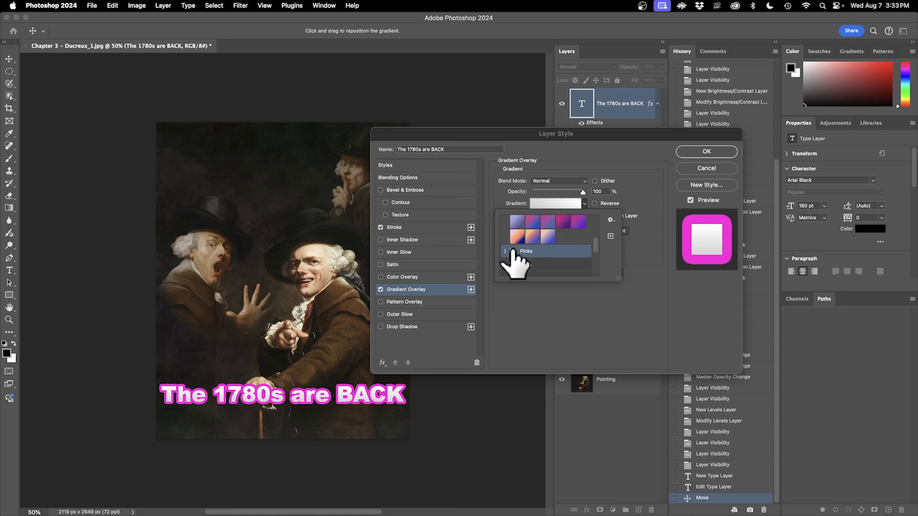
{"action": "left_click", "coordinate": [505, 251]}
{"action": "scroll", "coordinate": [597, 246], "scroll_direction": "down", "scroll_amount": 1}
{"action": "scroll", "coordinate": [597, 243], "scroll_direction": "down", "scroll_amount": 3}
{"action": "left_click", "coordinate": [533, 243]}
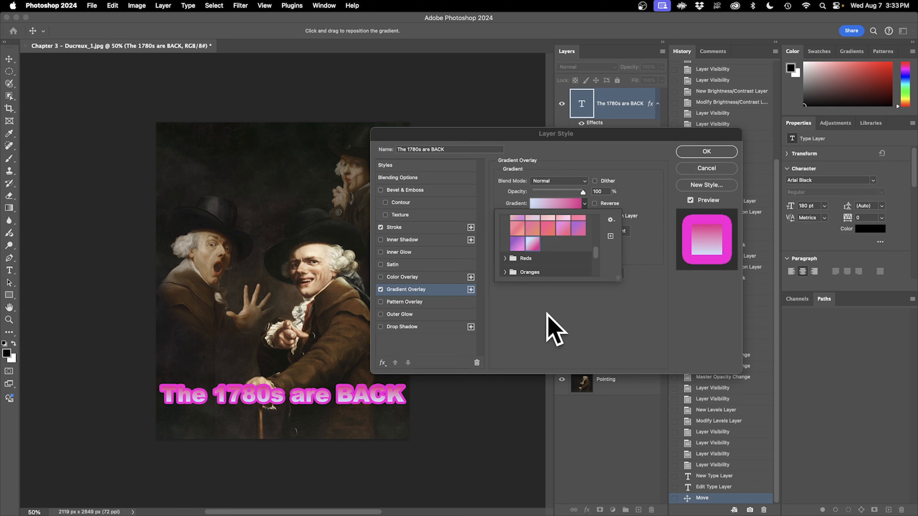
{"action": "left_click", "coordinate": [651, 187]}
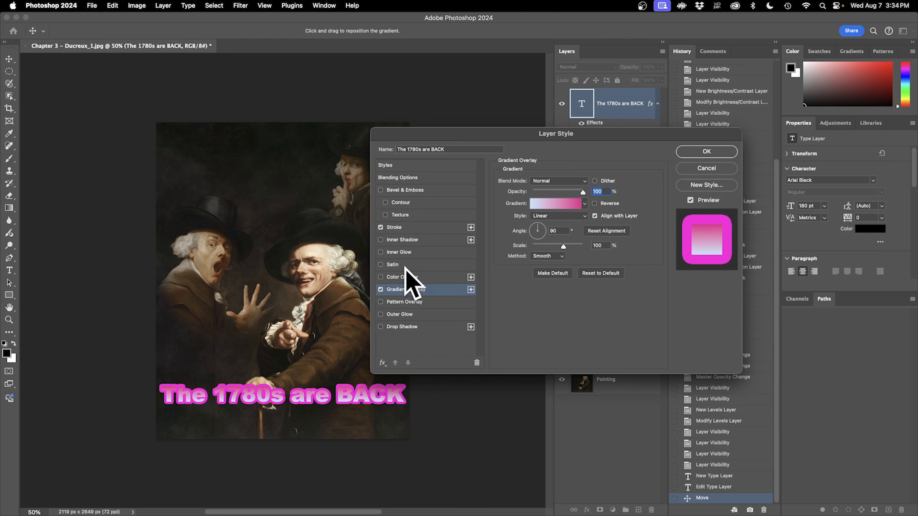
- Add a Drop Shadow to the title with angle 120°, distance 75 px, spread 10% and size 20 px, and apply the layer style
{"action": "left_click", "coordinate": [404, 325]}
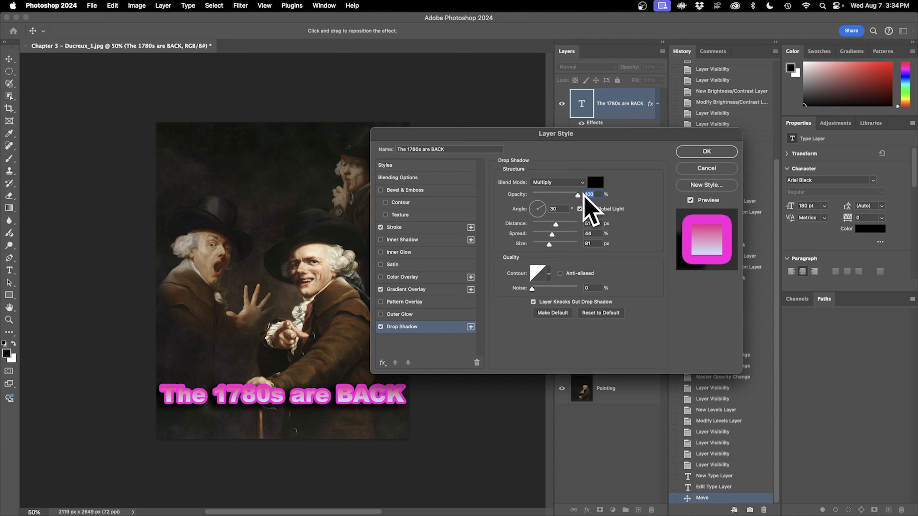
{"action": "left_click", "coordinate": [558, 208]}
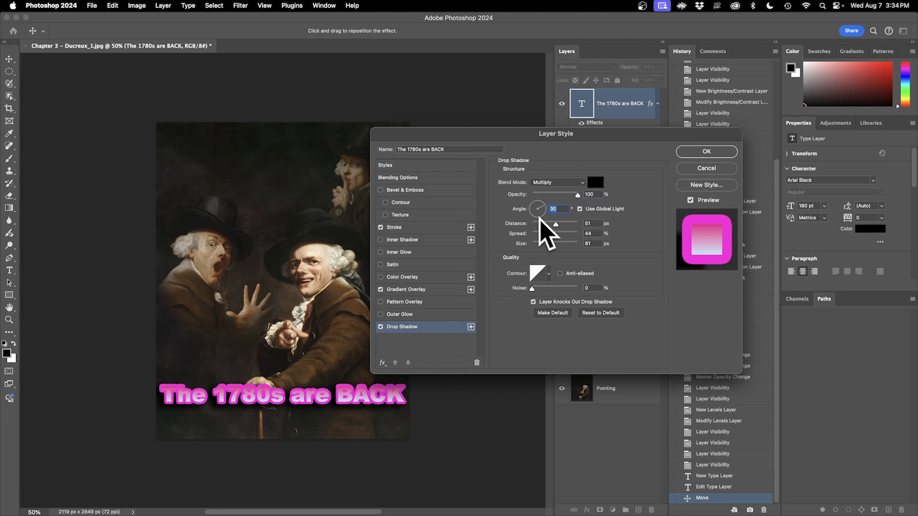
{"action": "type", "text": "120"}
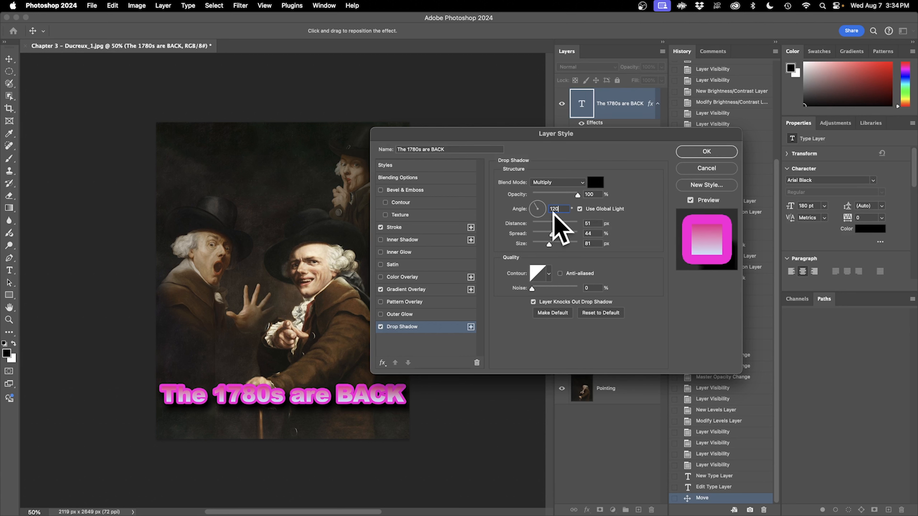
{"action": "double_click", "coordinate": [589, 223]}
{"action": "type", "text": "75"}
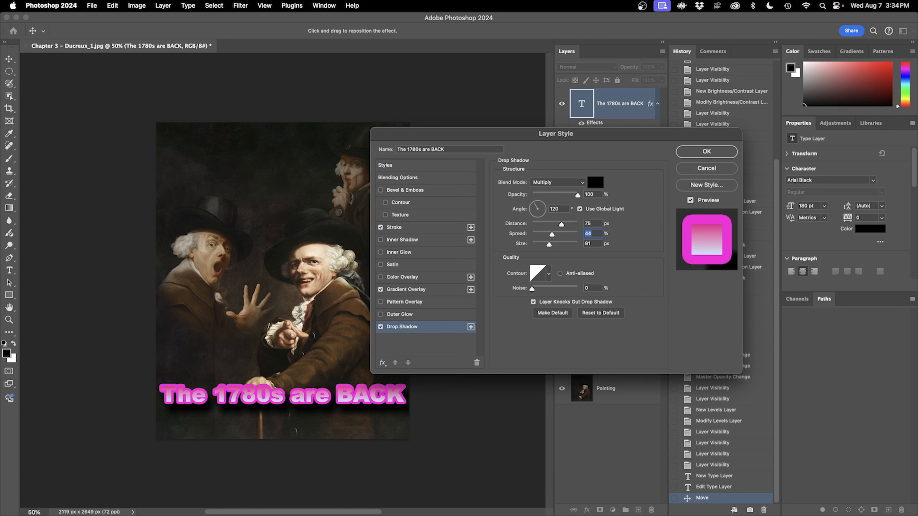
{"action": "type", "text": "10"}
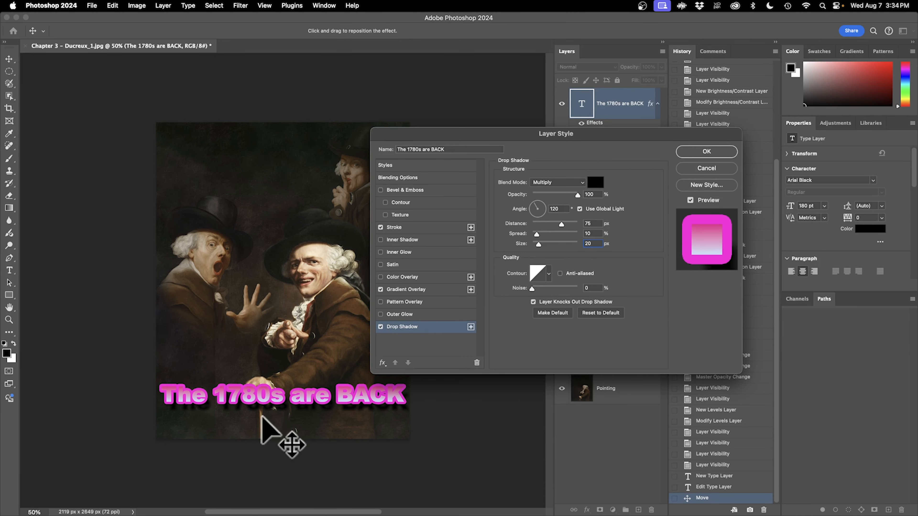
{"action": "left_click", "coordinate": [723, 151]}
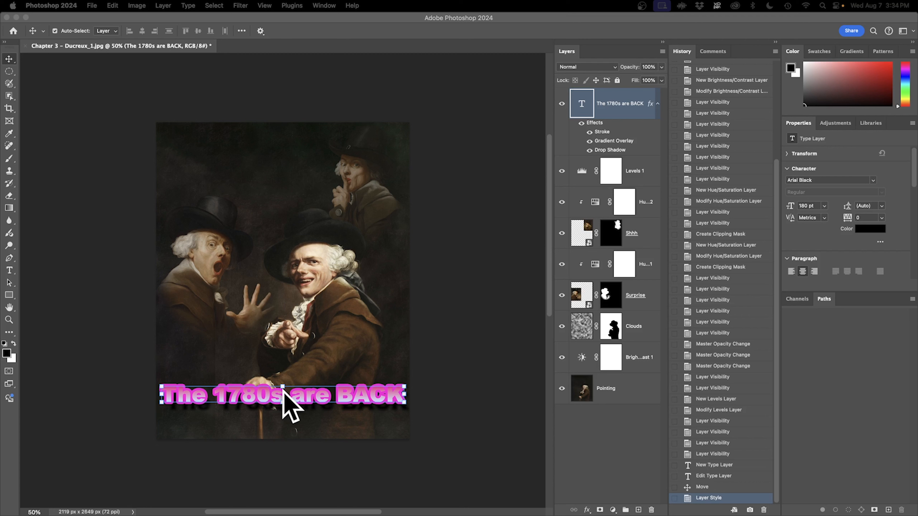
- Stretch the title vertically to about 287% while keeping its width, and move it down to the painting's lower edge
{"action": "key", "text": "super+t"}
{"action": "left_click_drag", "start_coordinate": [272, 381], "coordinate": [284, 337]}
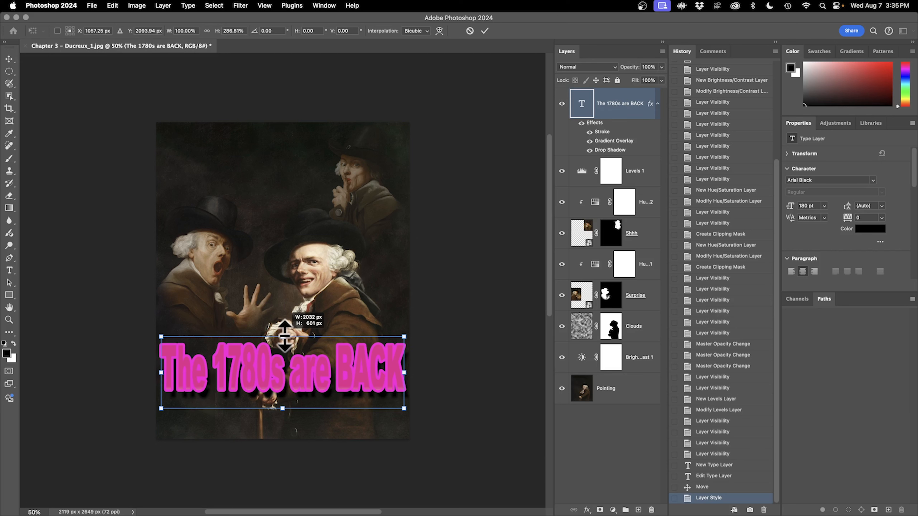
{"action": "left_click_drag", "start_coordinate": [285, 337], "coordinate": [285, 336]}
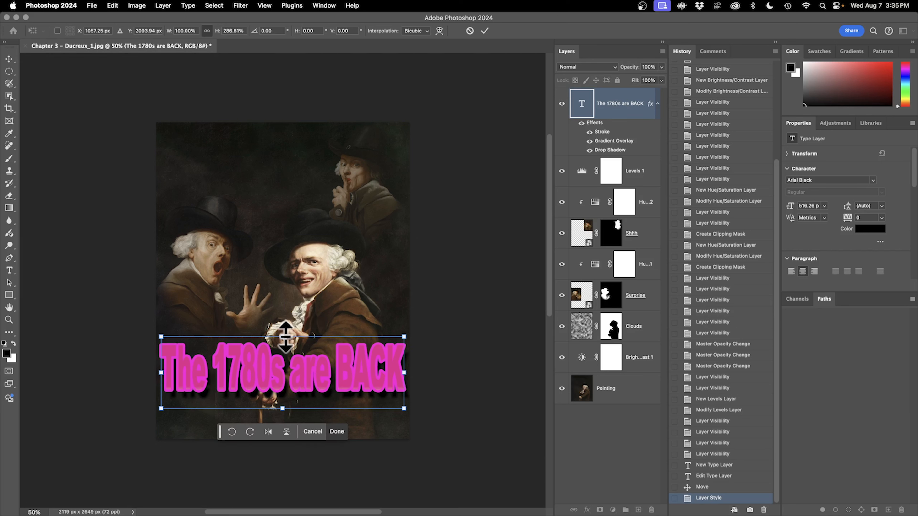
{"action": "left_click", "coordinate": [338, 432]}
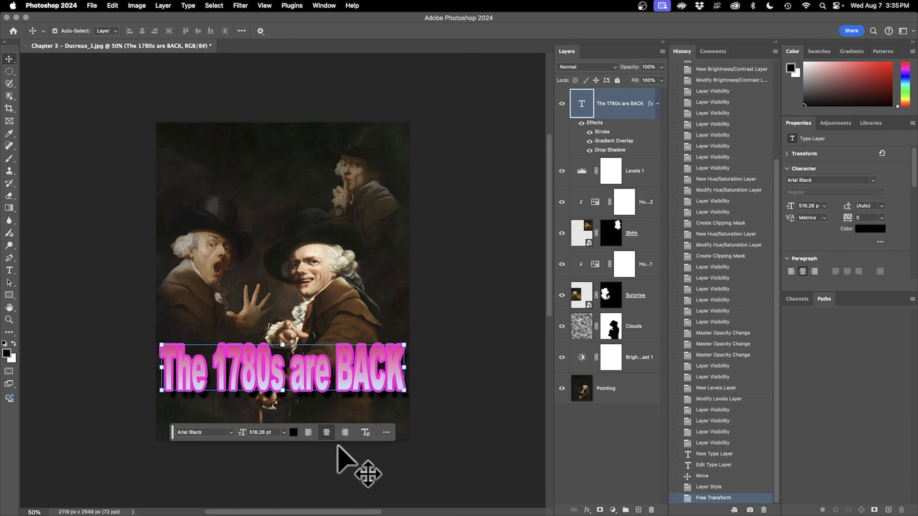
{"action": "left_click_drag", "start_coordinate": [318, 393], "coordinate": [311, 419]}
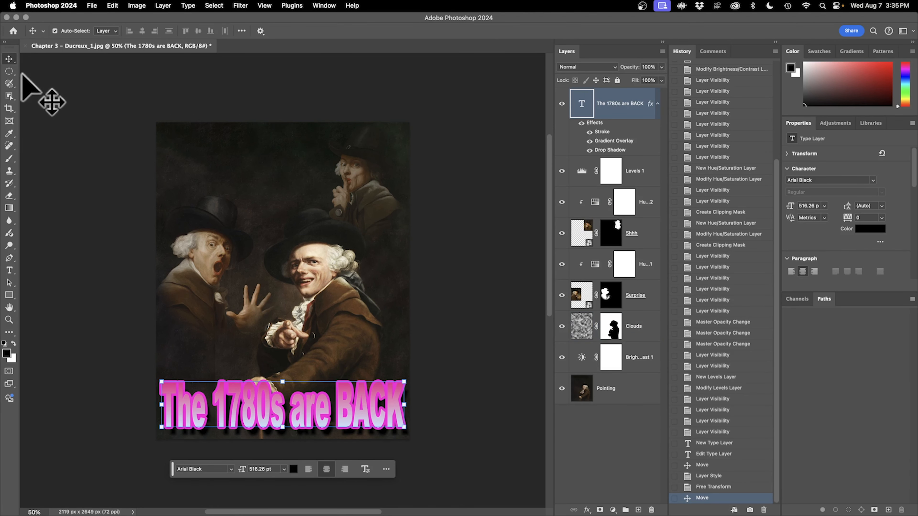
- Turn the Move tool's transform controls off and back on to compare the canvas with and without the bounding box
{"action": "left_click", "coordinate": [14, 71]}
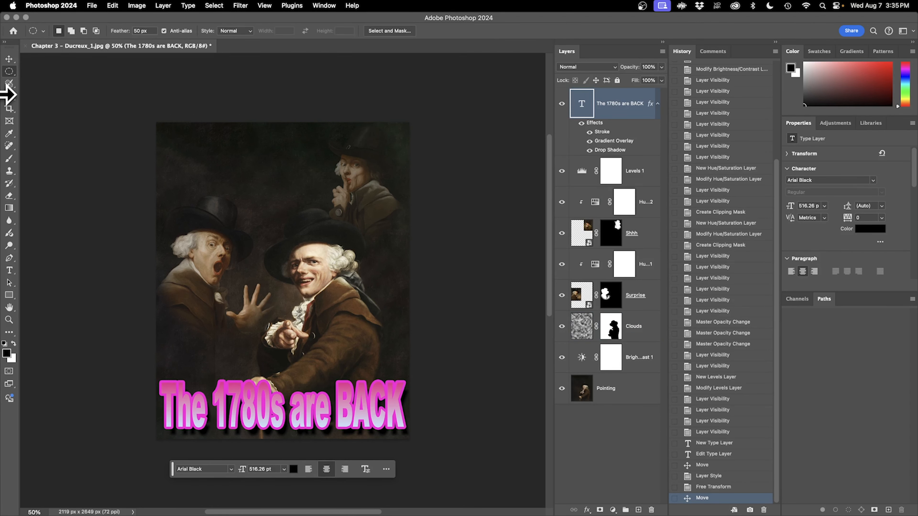
{"action": "left_click", "coordinate": [9, 59]}
{"action": "left_click", "coordinate": [260, 31]}
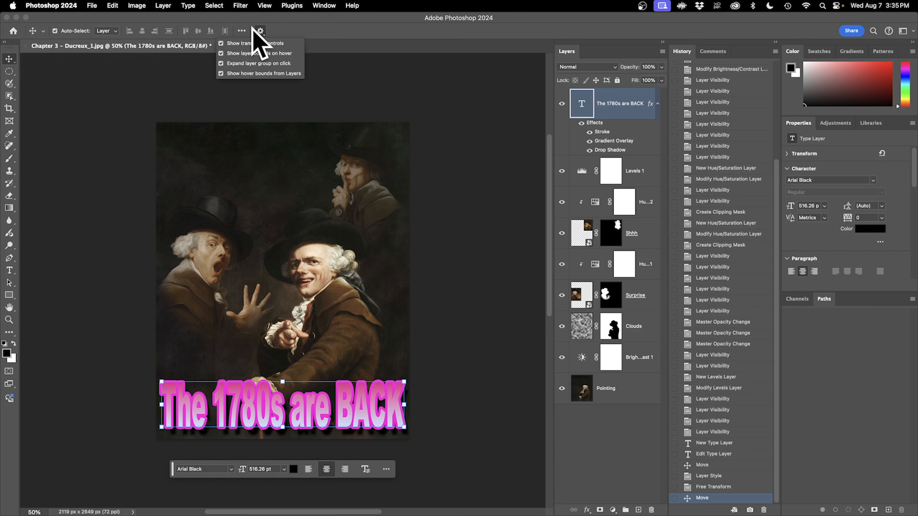
{"action": "left_click", "coordinate": [252, 44]}
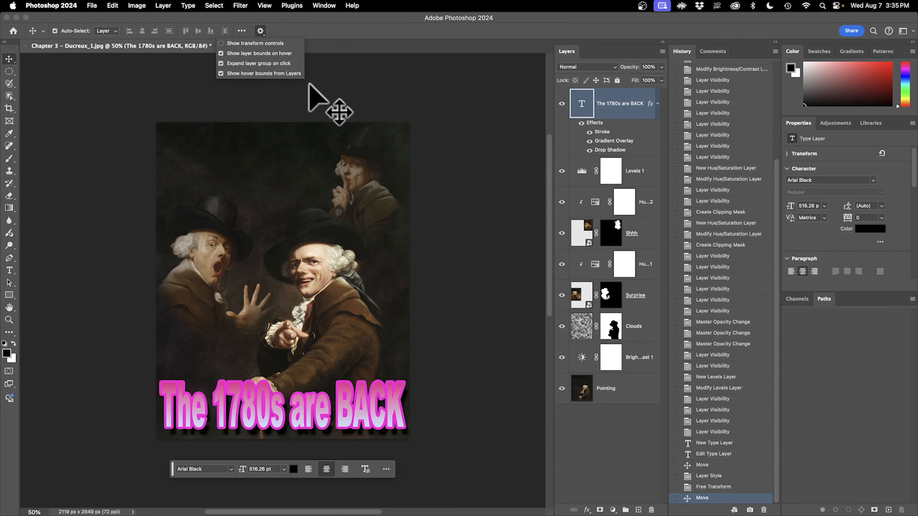
{"action": "left_click", "coordinate": [226, 43]}
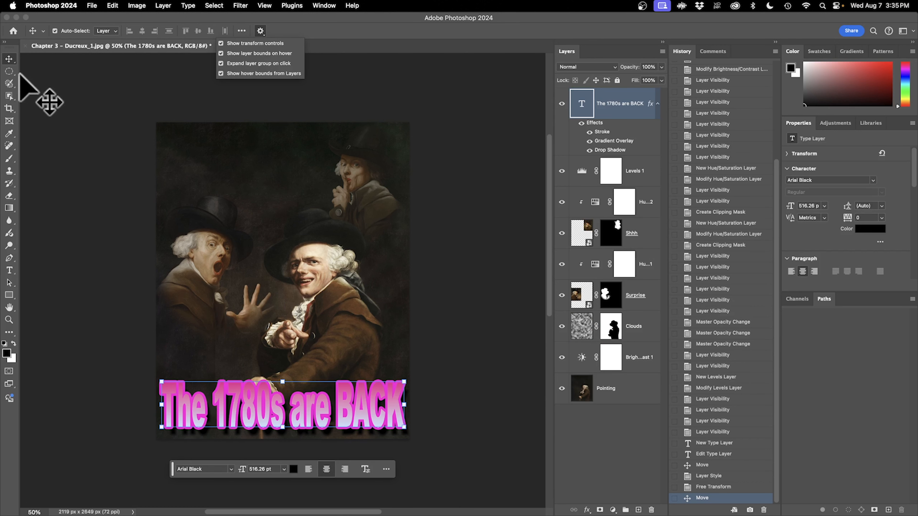
- Switch to the Elliptical Marquee tool and compare the composite with the title layer hidden and shown
{"action": "left_click", "coordinate": [10, 72]}
{"action": "left_click", "coordinate": [9, 71]}
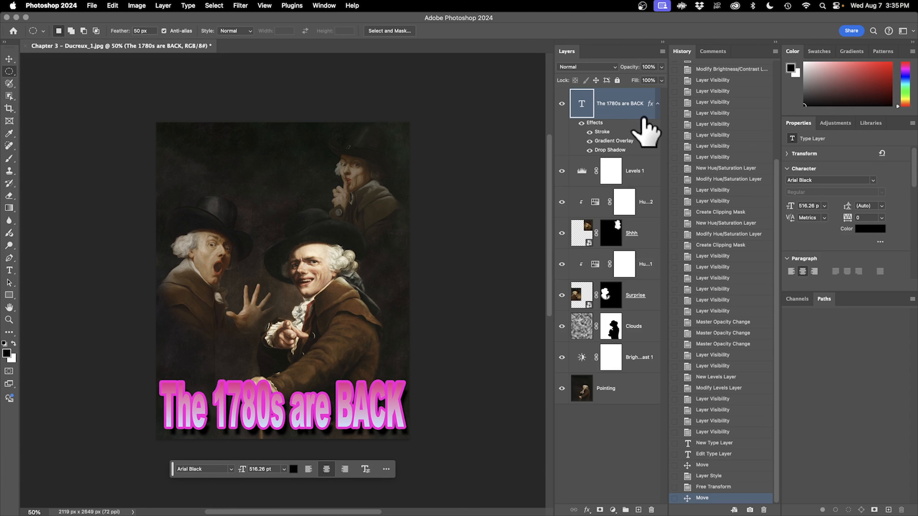
{"action": "left_click", "coordinate": [562, 103]}
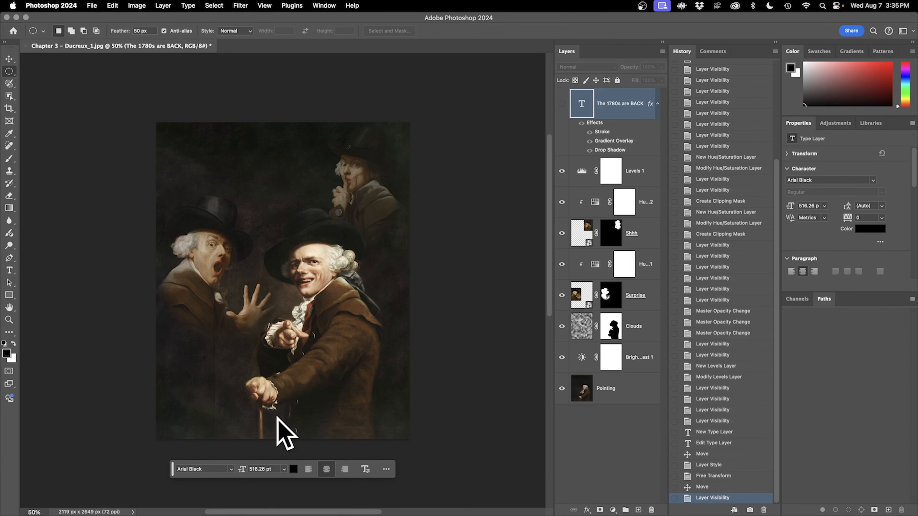
{"action": "left_click", "coordinate": [561, 104]}
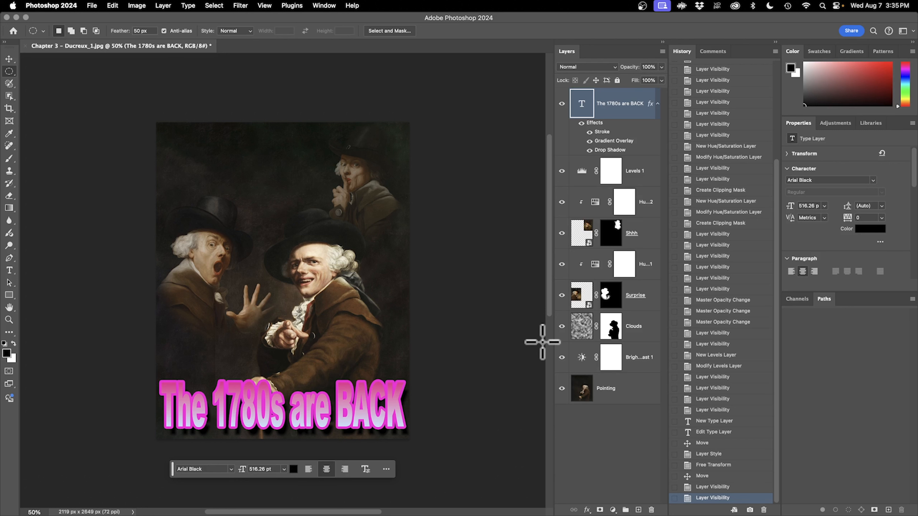
- Add a Brightness/Contrast adjustment layer directly above the Levels 1 layer and set its brightness to -60
{"action": "left_click", "coordinate": [581, 170]}
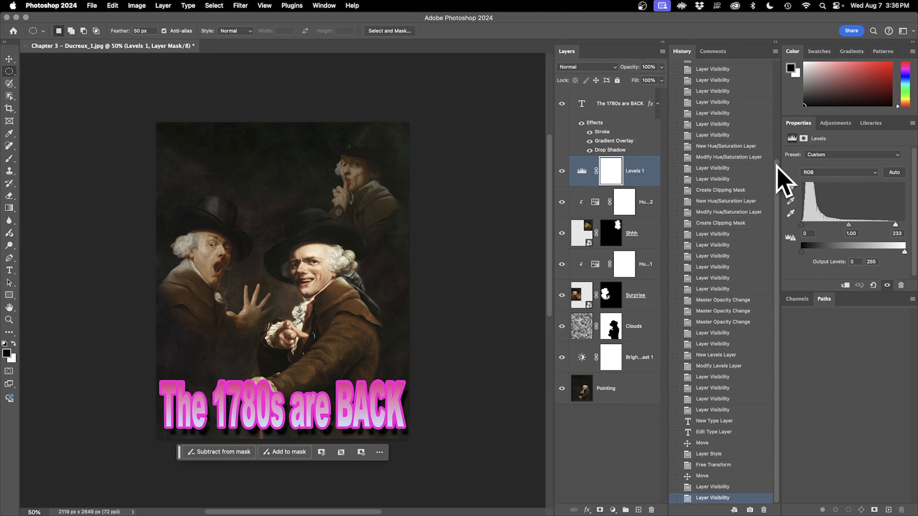
{"action": "left_click", "coordinate": [613, 509]}
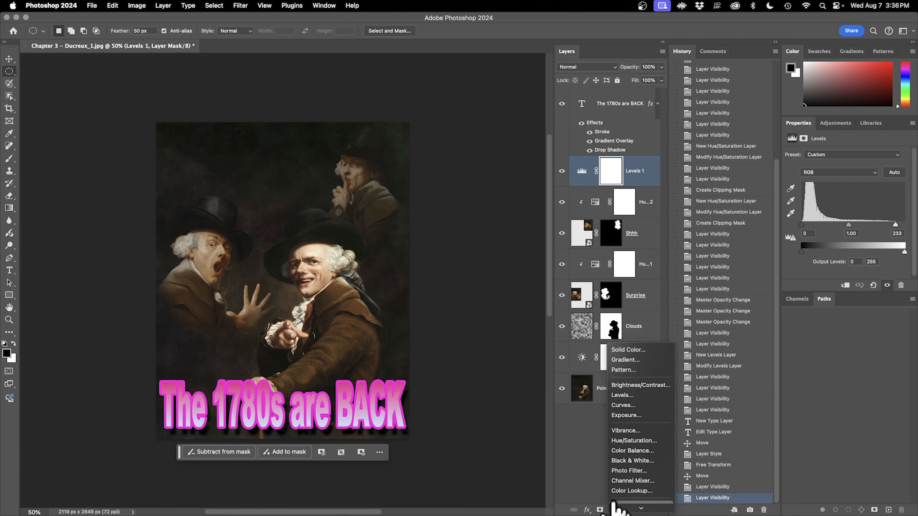
{"action": "left_click", "coordinate": [857, 367]}
{"action": "left_click", "coordinate": [843, 123]}
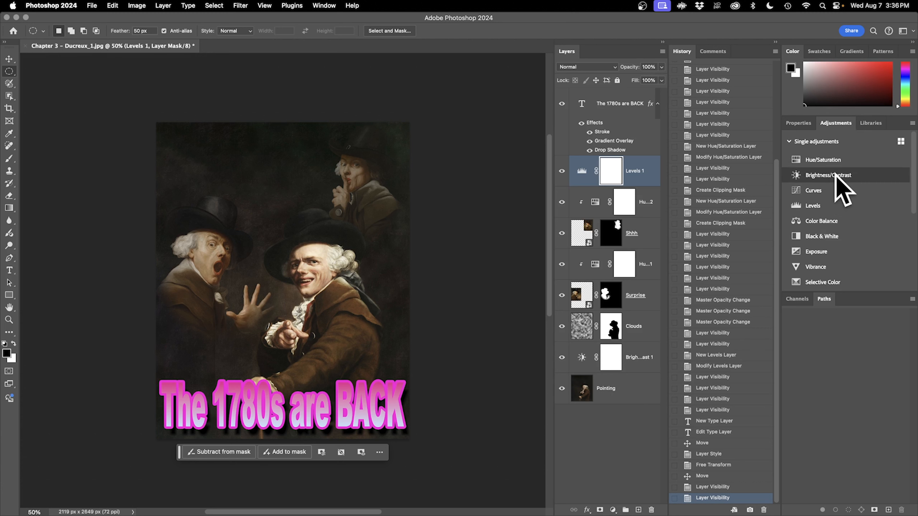
{"action": "left_click", "coordinate": [828, 175]}
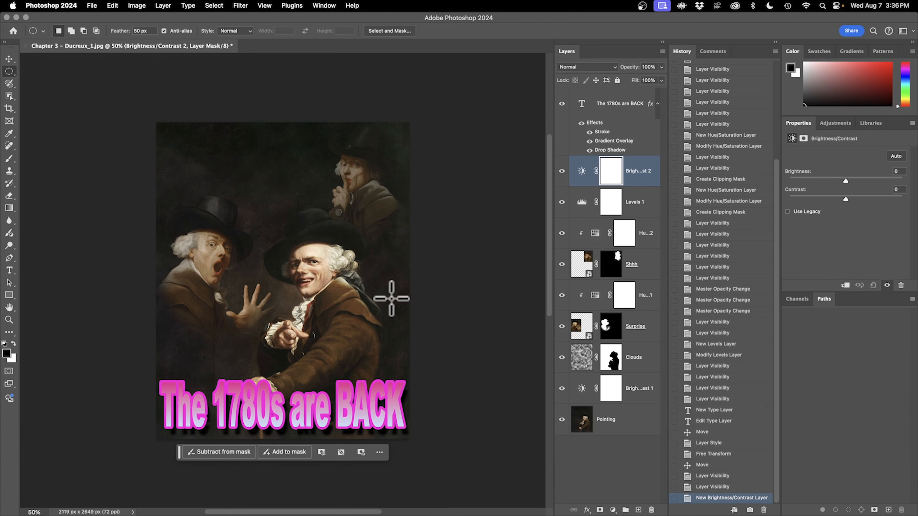
{"action": "type", "text": "-60"}
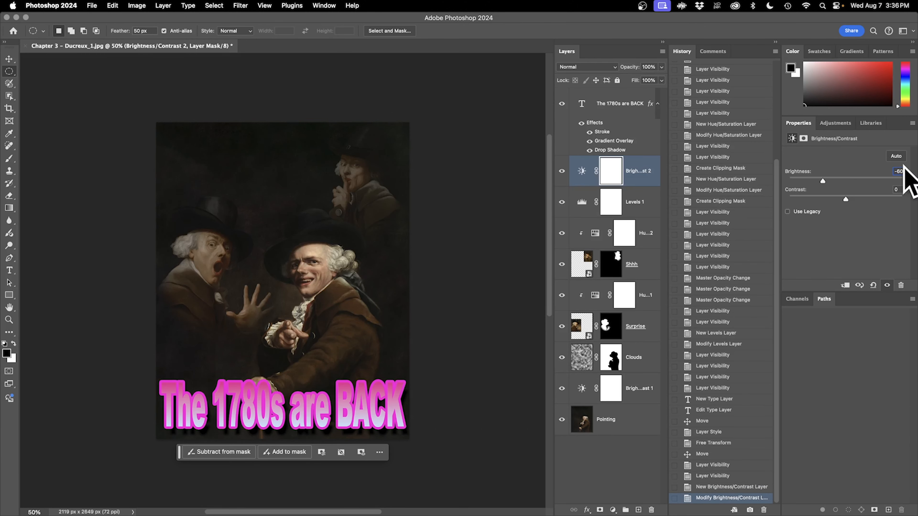
- Compare the painting with the new Brightness/Contrast layer hidden and shown
{"action": "left_click", "coordinate": [561, 171]}
{"action": "left_click", "coordinate": [562, 171]}
{"action": "left_click", "coordinate": [562, 171]}
{"action": "left_click", "coordinate": [561, 171]}
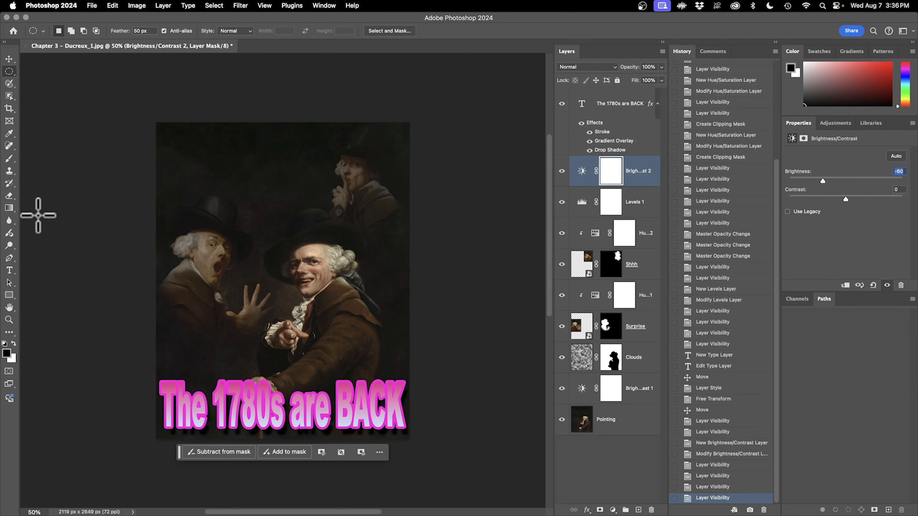
- Set up the Gradient tool with the black-to-white preset from Basics and target the Brightness/Contrast 2 layer's mask
{"action": "left_click", "coordinate": [9, 209]}
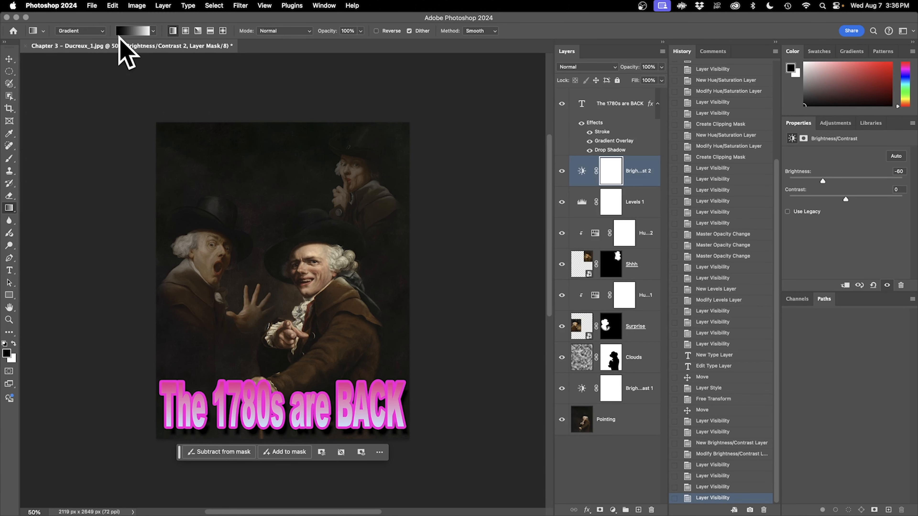
{"action": "left_click", "coordinate": [153, 31]}
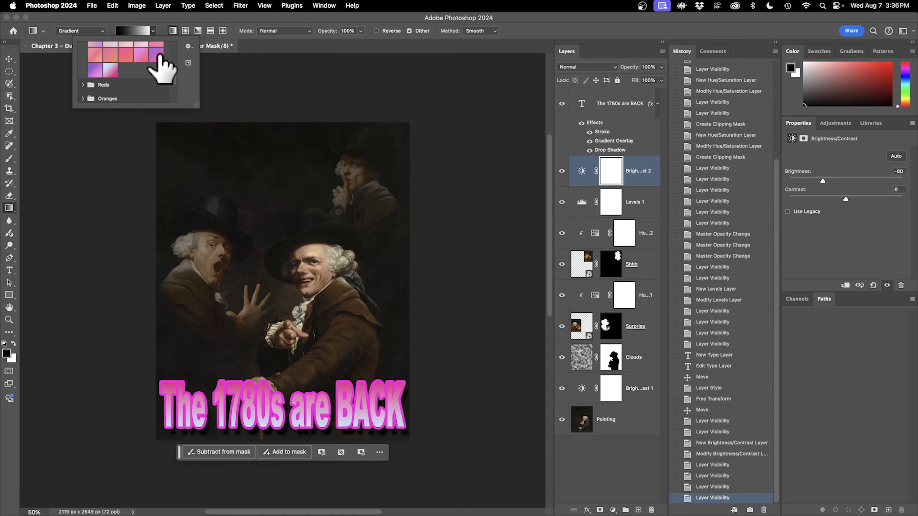
{"action": "scroll", "coordinate": [159, 55], "scroll_direction": "up", "scroll_amount": 5}
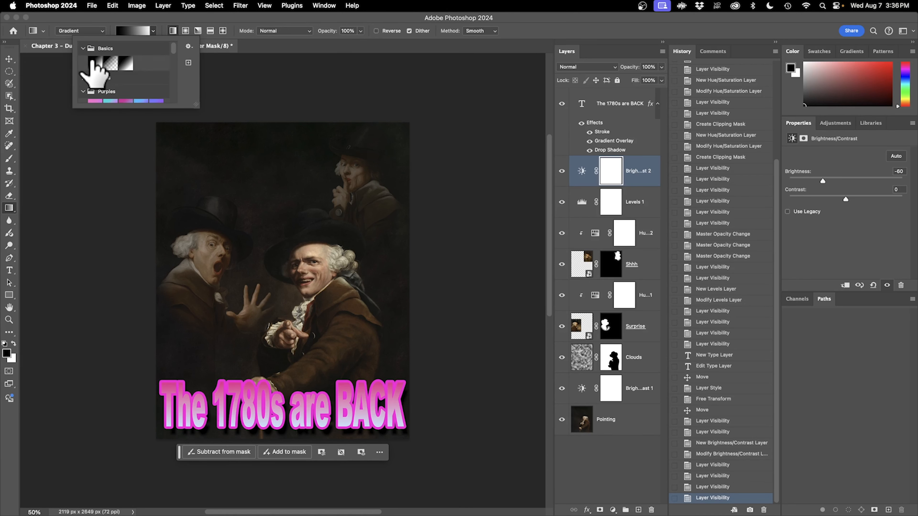
{"action": "left_click_drag", "start_coordinate": [93, 59], "coordinate": [301, 327]}
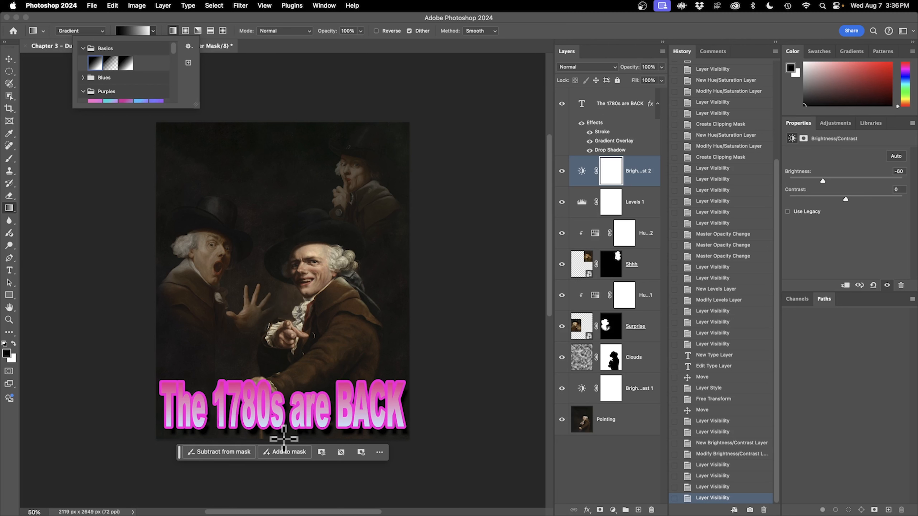
{"action": "left_click", "coordinate": [614, 176]}
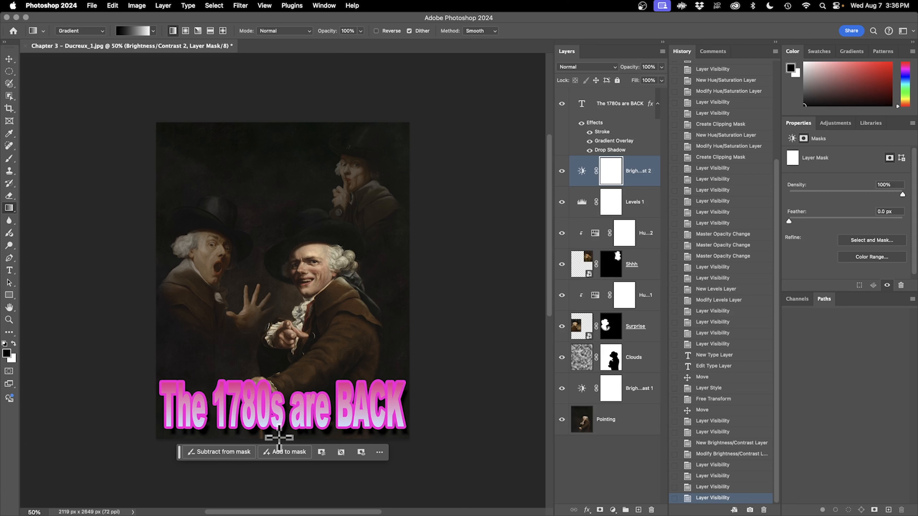
- Try a mask gradient running upward from the painting's lower edge to the pointing hand, invert it, and revert to the state before the gradient
{"action": "left_click_drag", "start_coordinate": [279, 437], "coordinate": [279, 324]}
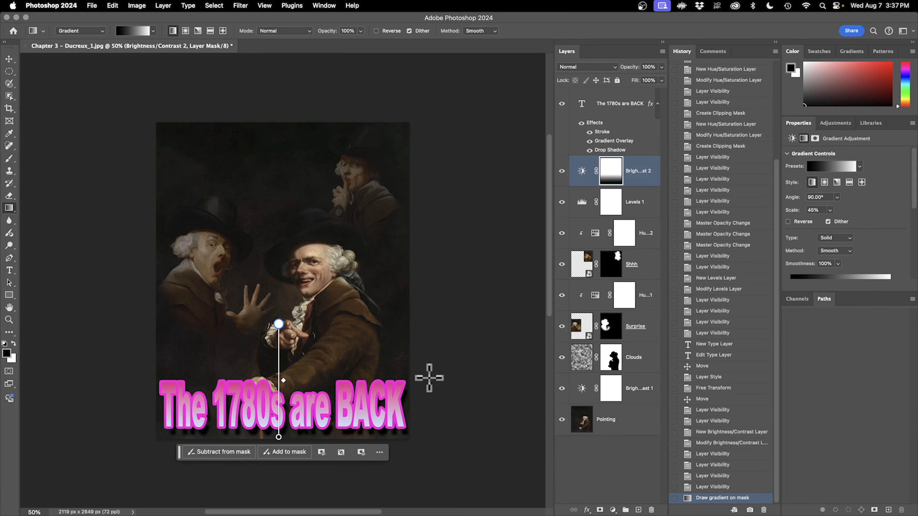
{"action": "left_click", "coordinate": [561, 171]}
{"action": "left_click", "coordinate": [562, 170]}
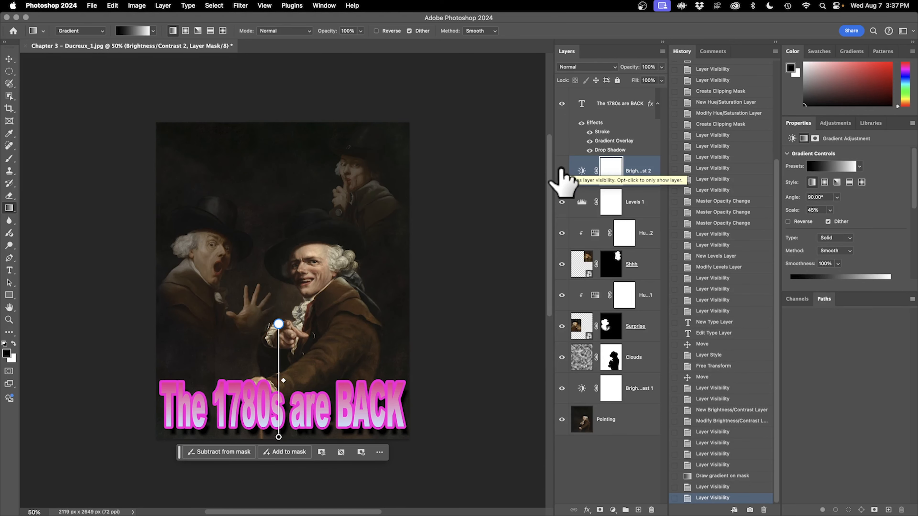
{"action": "key", "text": "super+i"}
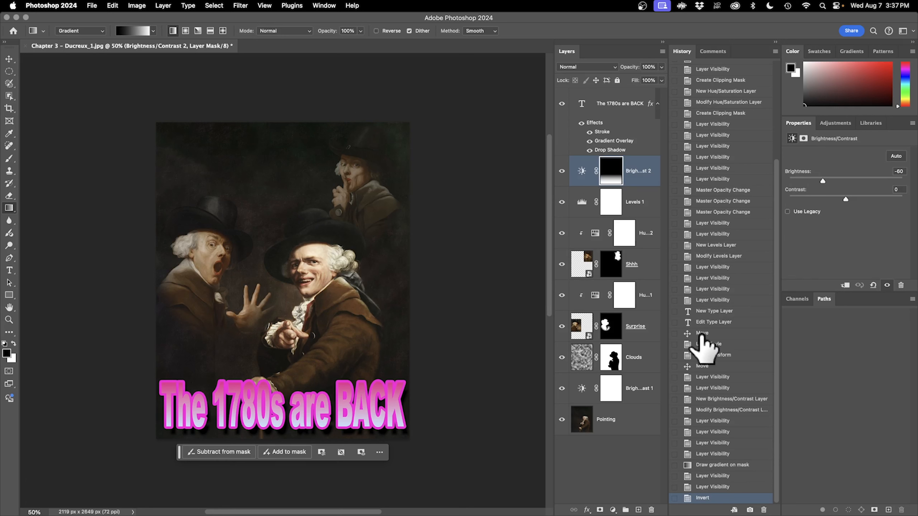
{"action": "left_click", "coordinate": [726, 455]}
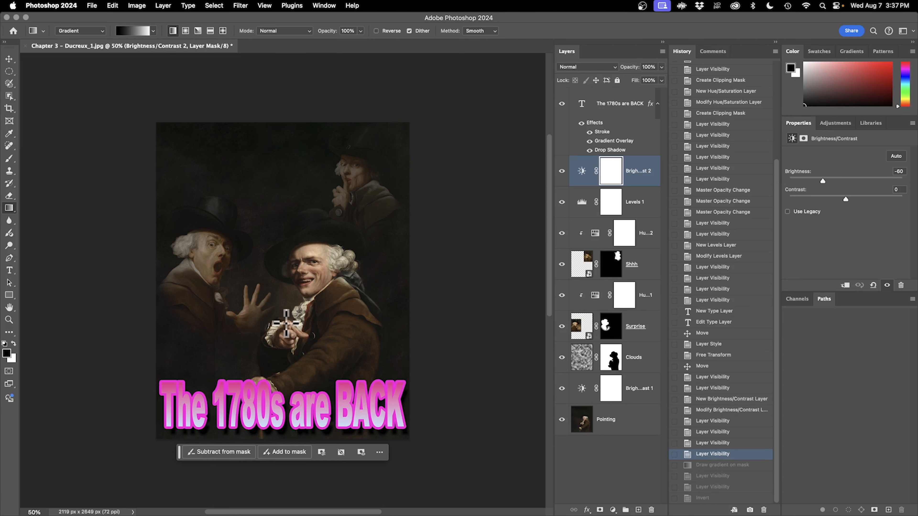
- Draw a black-to-white gradient on the mask from the pointing hand down to the painting's lower edge, and invert the mask twice
{"action": "mouse_move", "coordinate": [286, 323]}
{"action": "left_mouse_down"}
{"action": "mouse_move", "coordinate": [274, 445]}
{"action": "mouse_move", "coordinate": [283, 417]}
{"action": "mouse_move", "coordinate": [285, 437]}
{"action": "left_mouse_up"}
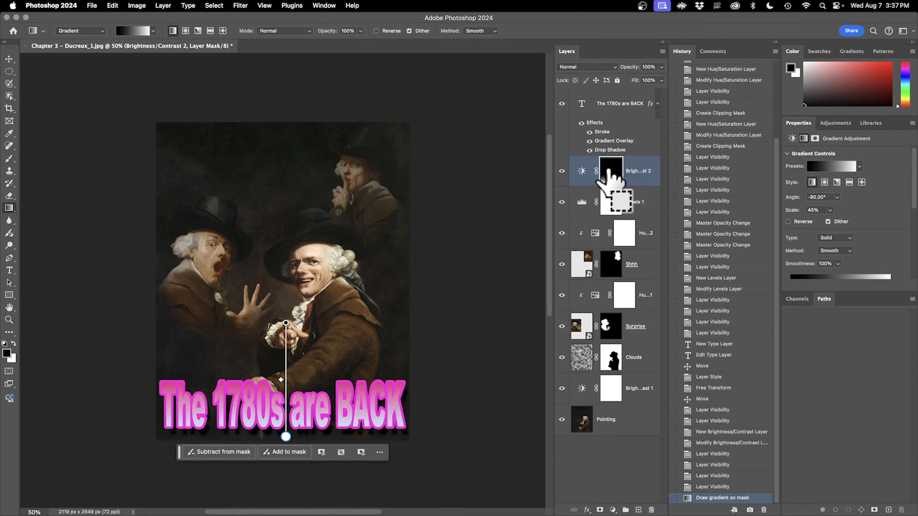
{"action": "key", "text": "ctrl+i"}
{"action": "key", "text": "ctrl+i"}
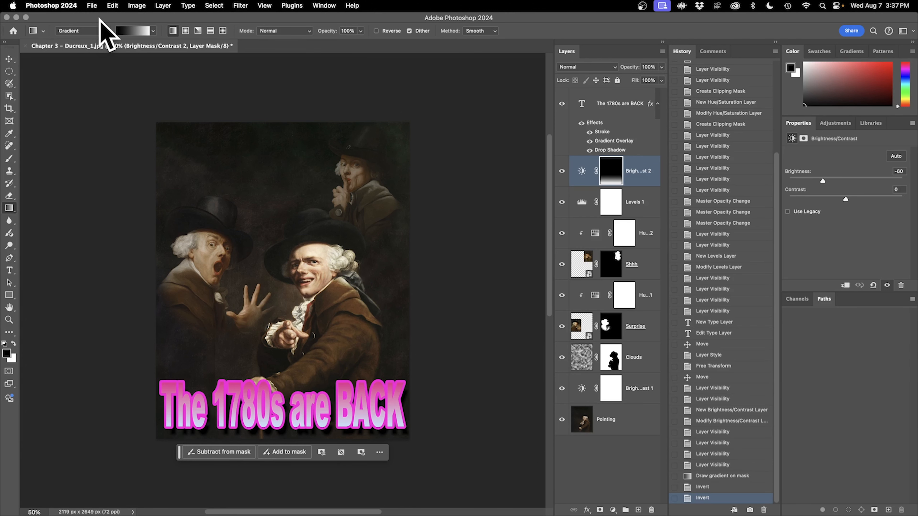
- Save the composite to the Desktop in Photoshop format as "Chapter 3 - Done.psd" with Maximize Compatibility on
{"action": "left_click", "coordinate": [92, 5]}
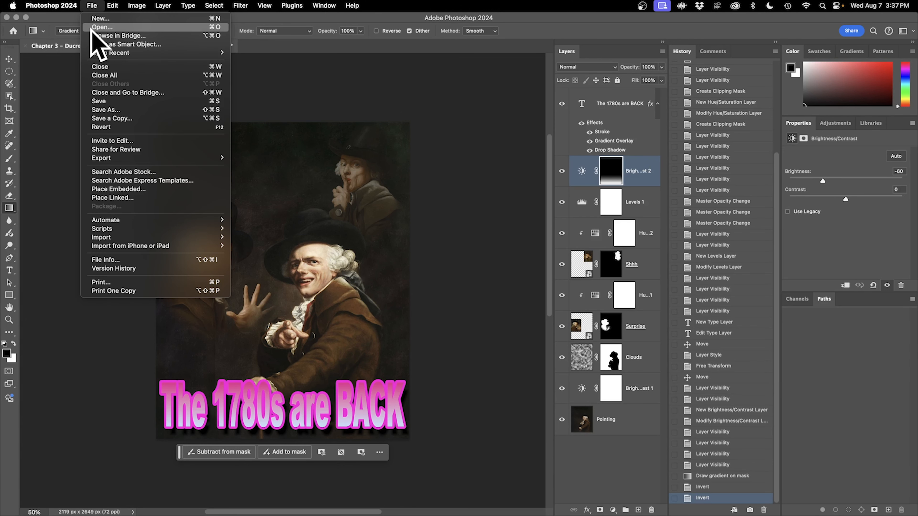
{"action": "left_click", "coordinate": [121, 111]}
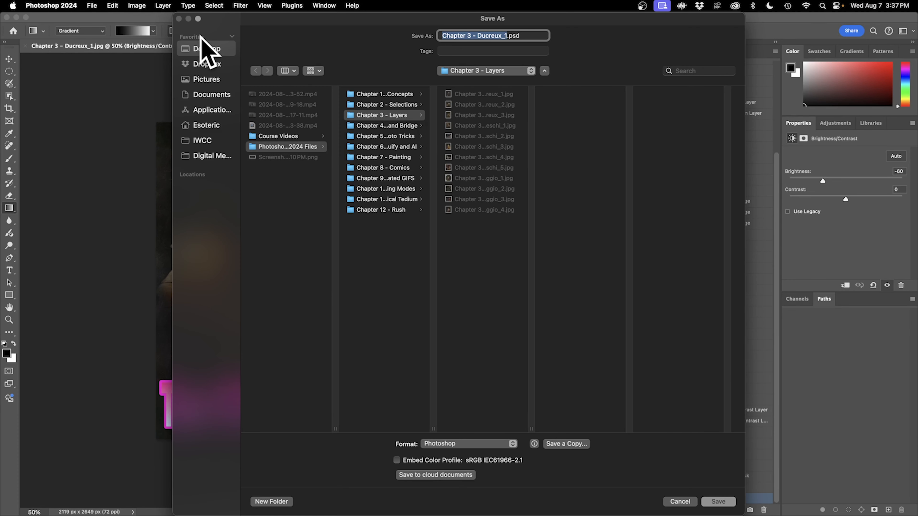
{"action": "left_click", "coordinate": [204, 49]}
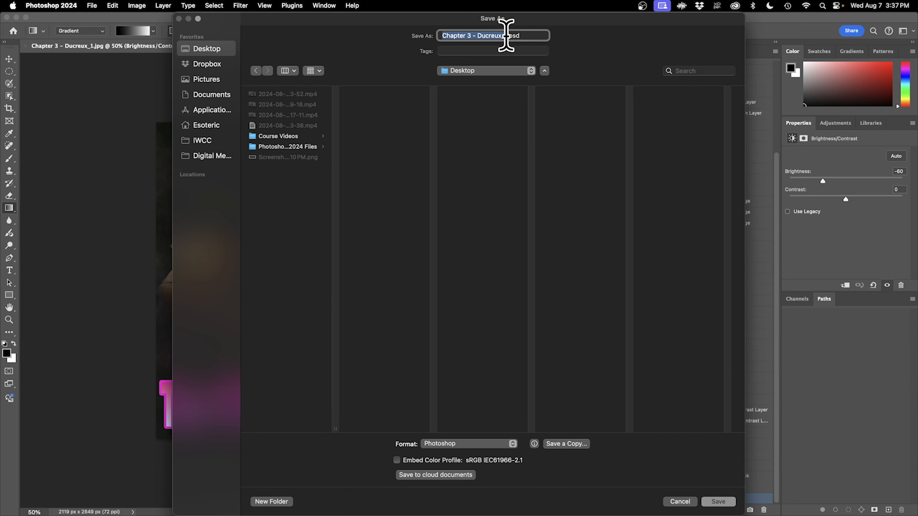
{"action": "left_click", "coordinate": [506, 35]}
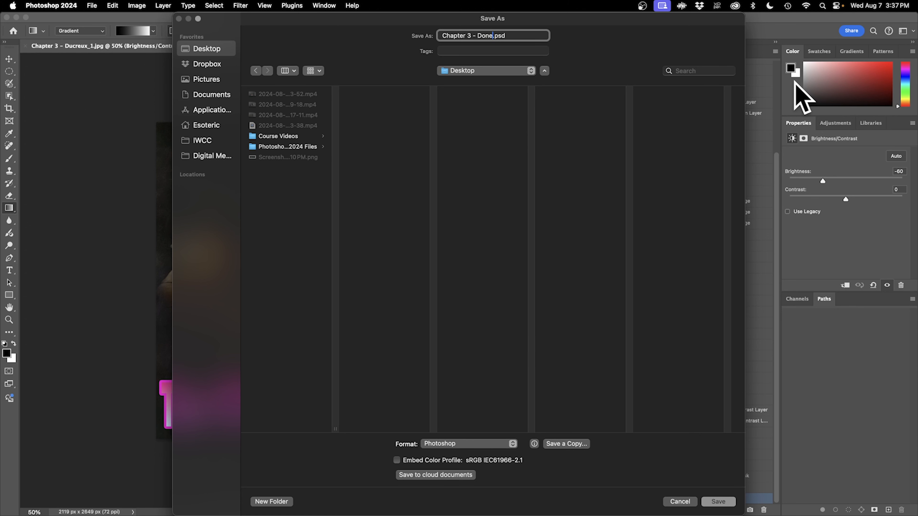
{"action": "key", "text": "Return"}
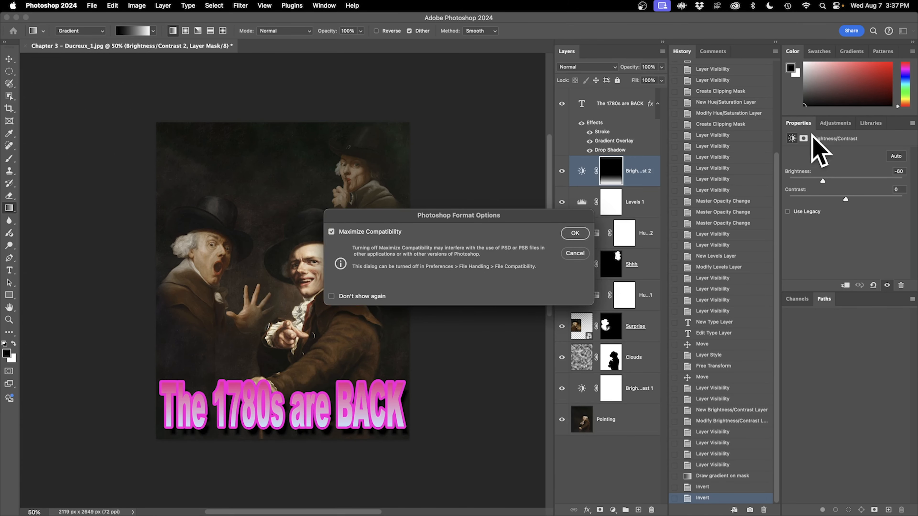
{"action": "left_click", "coordinate": [367, 297]}
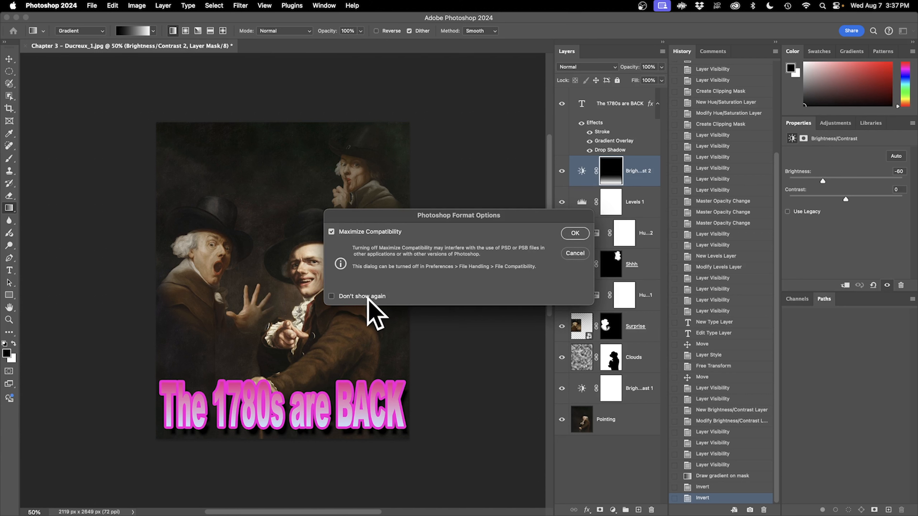
{"action": "left_click", "coordinate": [575, 234]}
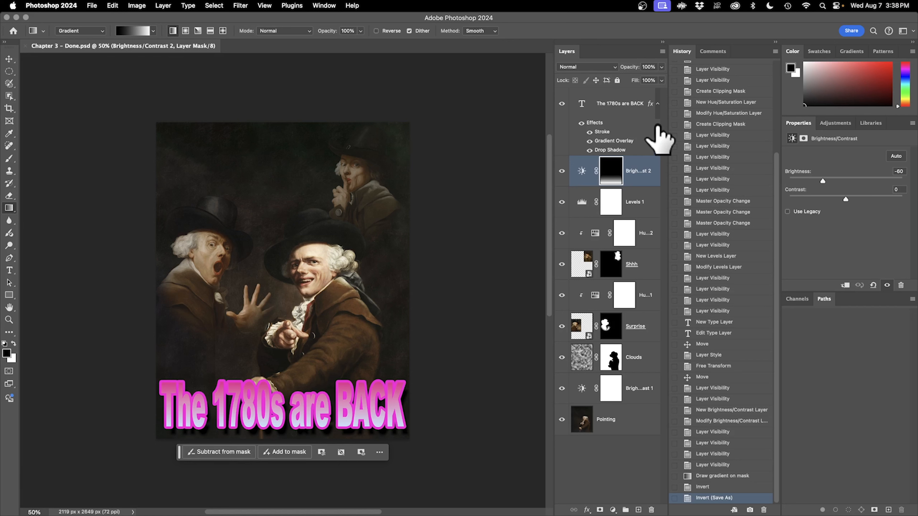
- Try lowering the Brightness/Contrast 2 layer's brightness to -121, and undo the change
{"action": "left_click", "coordinate": [581, 171]}
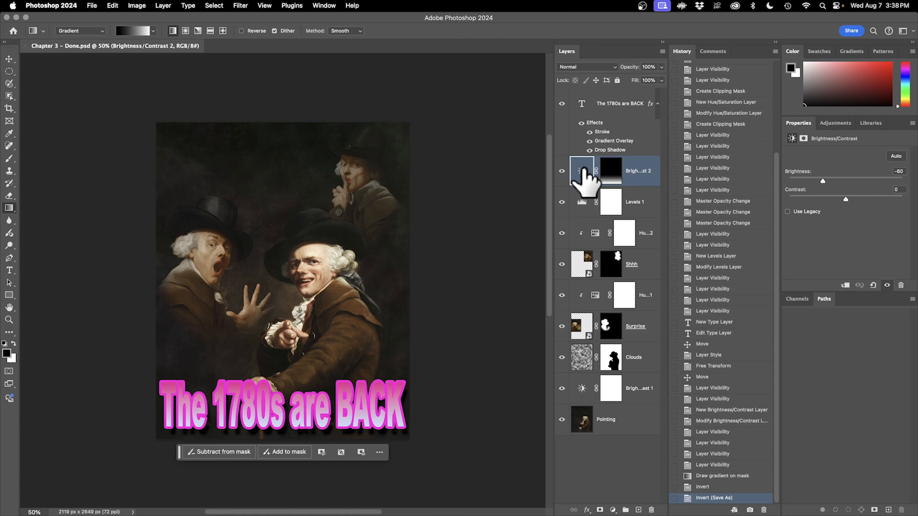
{"action": "left_click_drag", "start_coordinate": [820, 175], "coordinate": [800, 178]}
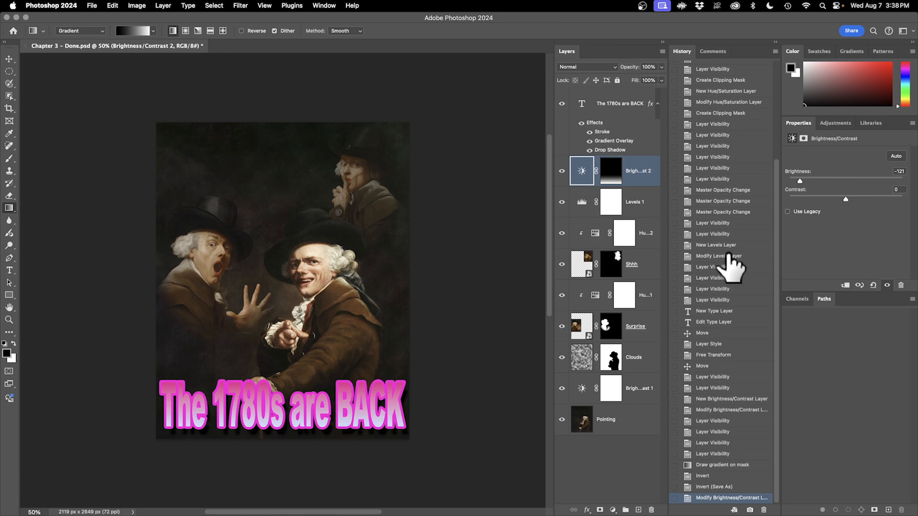
{"action": "key", "text": "super+z"}
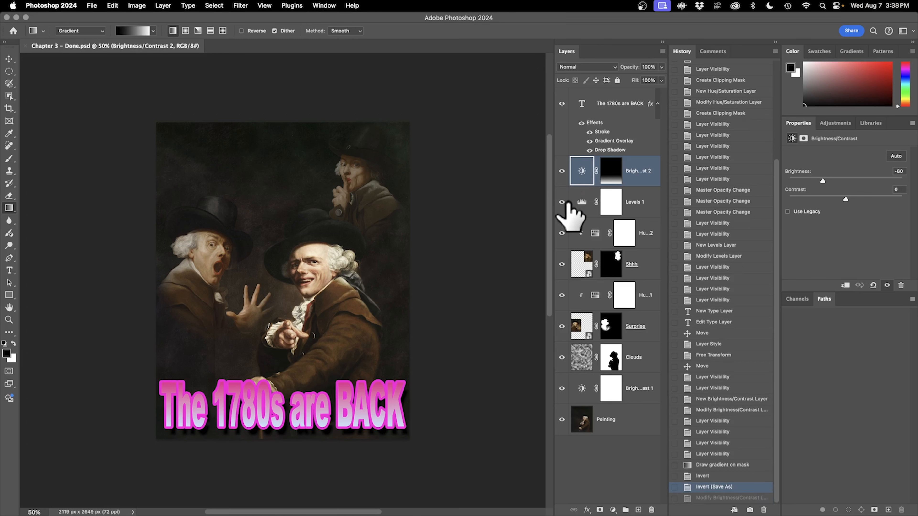
- Try raising the Levels 1 layer's midtone value to 1.27, and return to the saved history state
{"action": "left_click", "coordinate": [603, 201]}
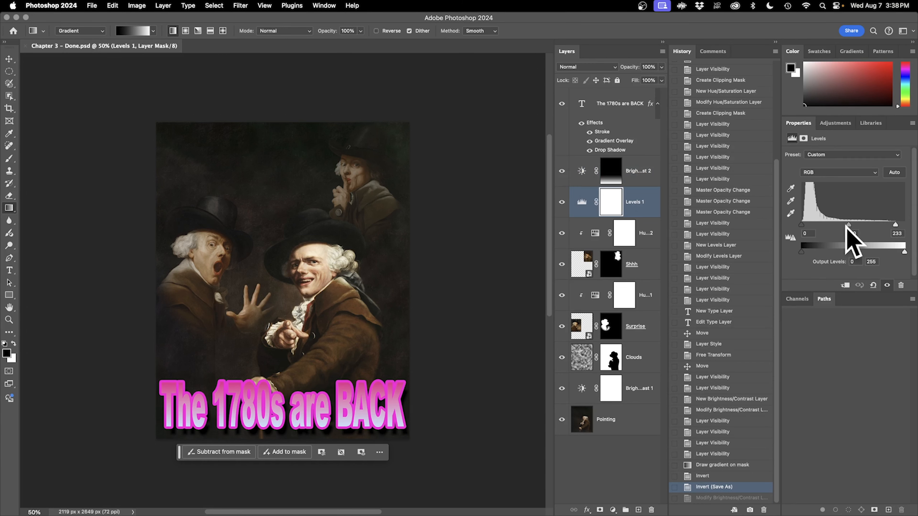
{"action": "left_click_drag", "start_coordinate": [848, 224], "coordinate": [841, 224]}
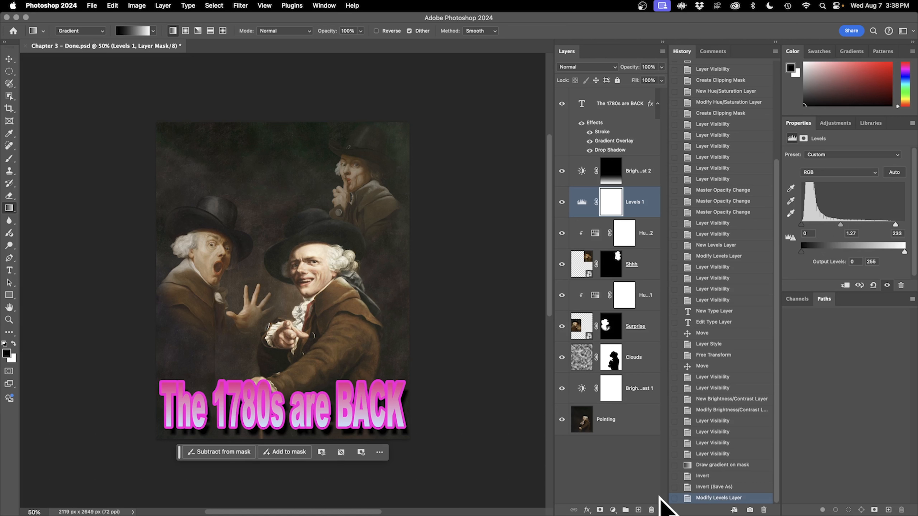
{"action": "left_click", "coordinate": [734, 487]}
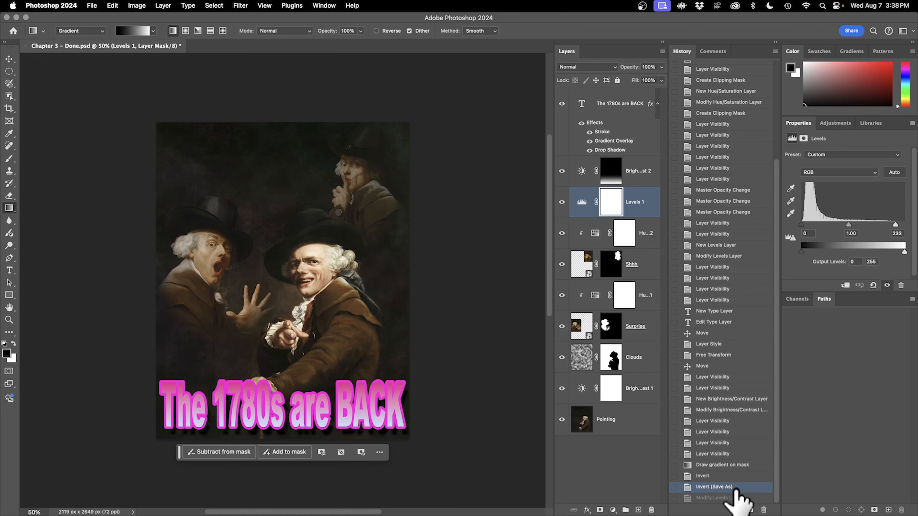
{"action": "left_click", "coordinate": [169, 5]}
{"action": "mouse_move", "coordinate": [137, 6]}
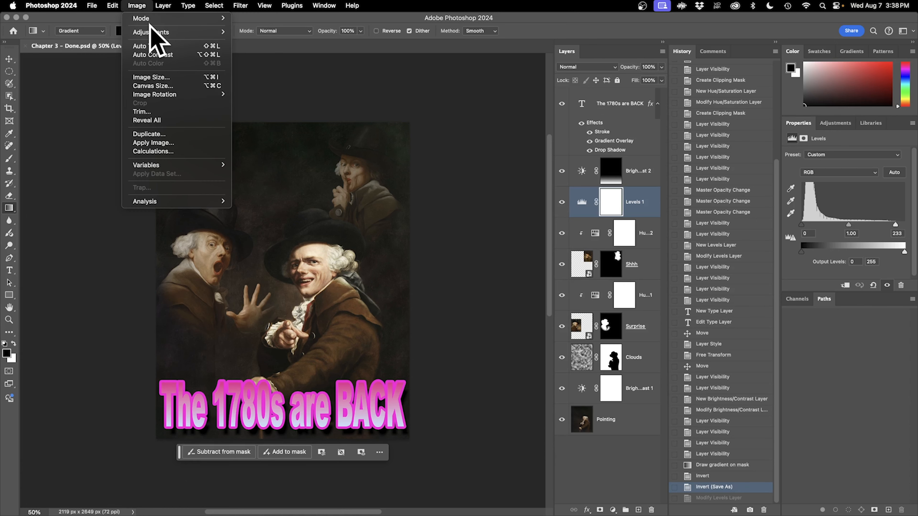
{"action": "mouse_move", "coordinate": [211, 34]}
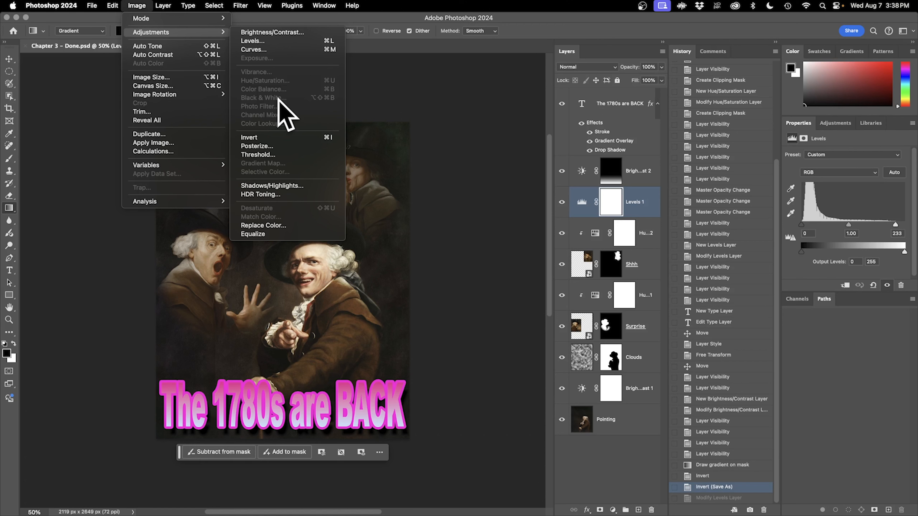
{"action": "key", "text": "Escape"}
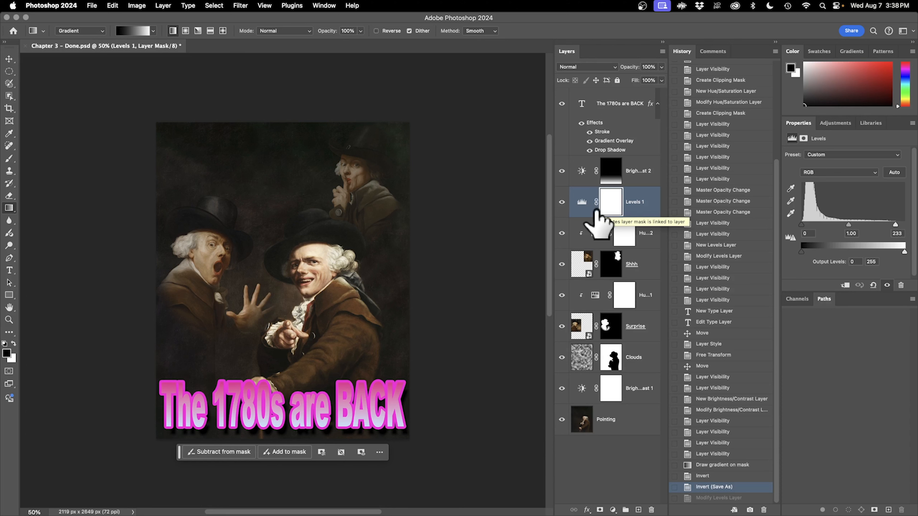
{"action": "left_click", "coordinate": [137, 5]}
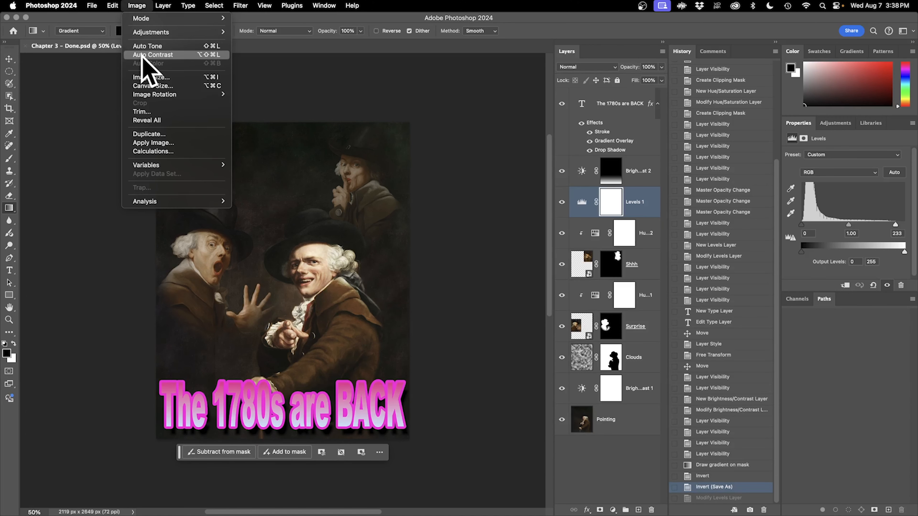
{"action": "mouse_move", "coordinate": [155, 32]}
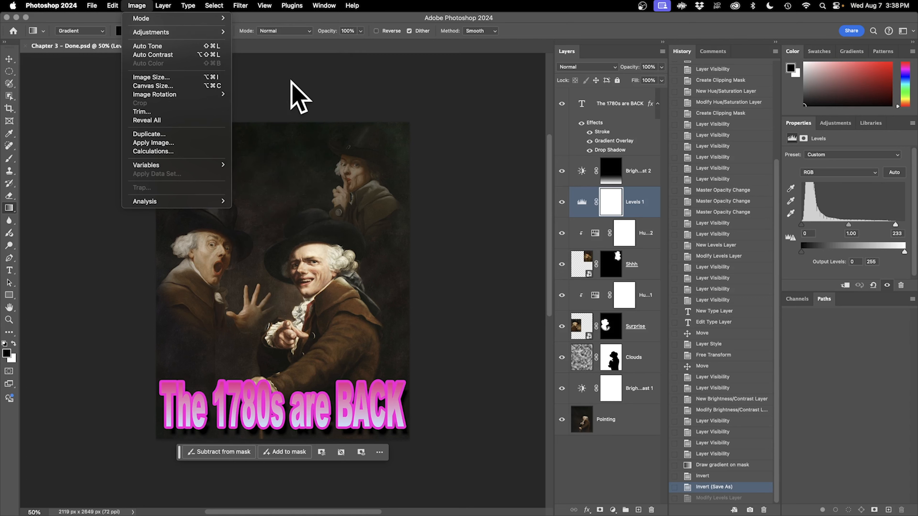
- Set up a copy of the composite in JPEG format on the Desktop, named "Chapter 3 - Done.jpg"
{"action": "left_click", "coordinate": [259, 73]}
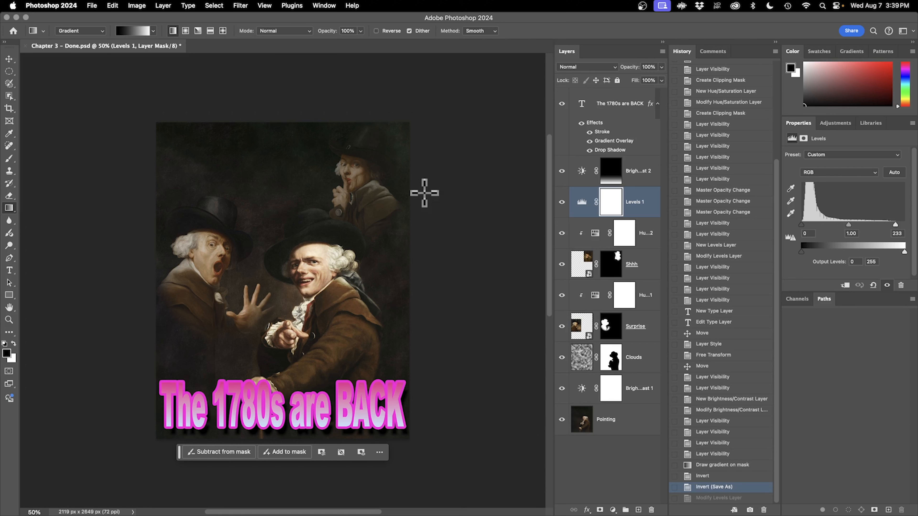
{"action": "left_click", "coordinate": [94, 7]}
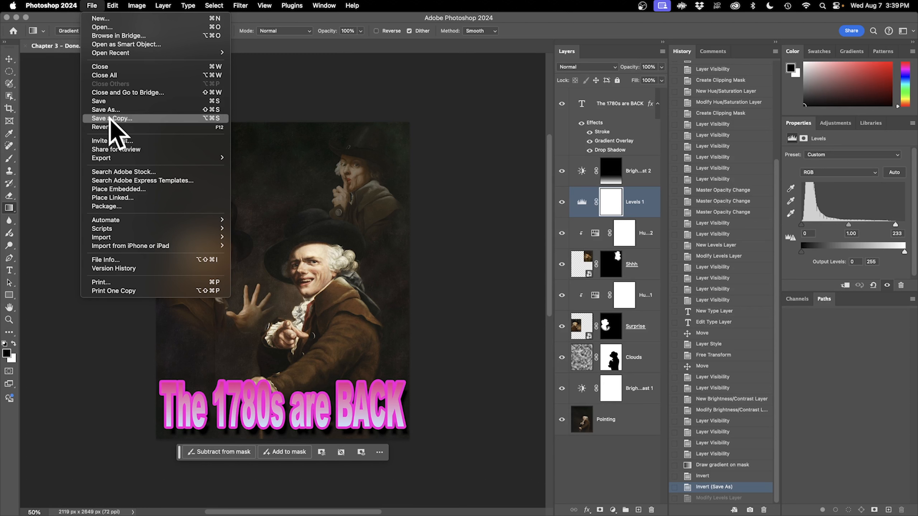
{"action": "left_click", "coordinate": [124, 118]}
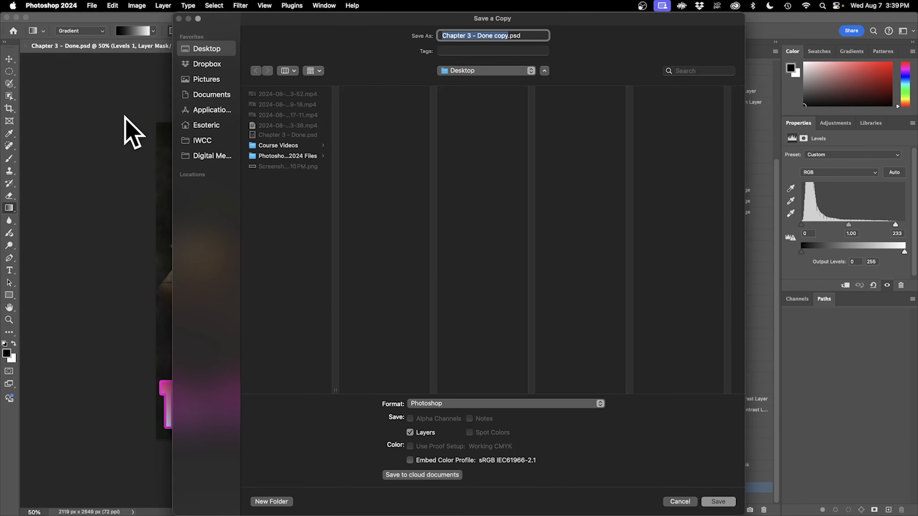
{"action": "left_click", "coordinate": [444, 404]}
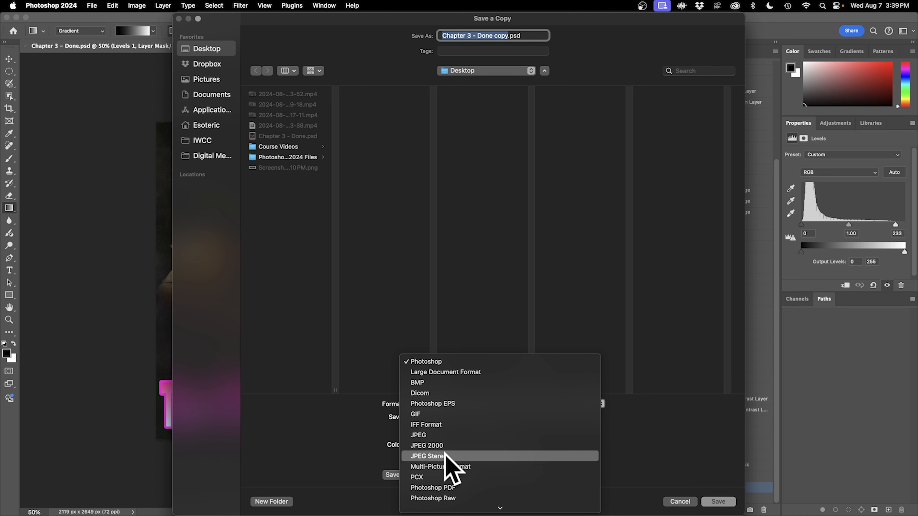
{"action": "left_click", "coordinate": [424, 436]}
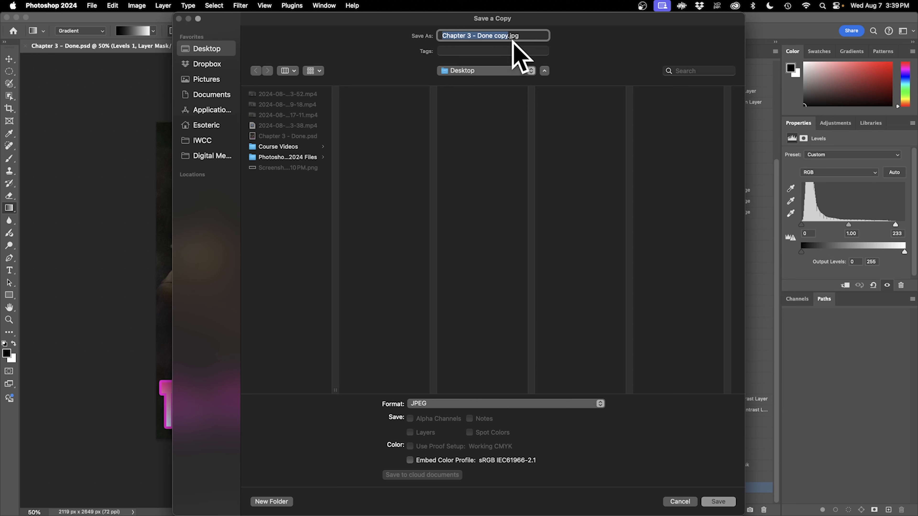
{"action": "key", "text": "Right"}
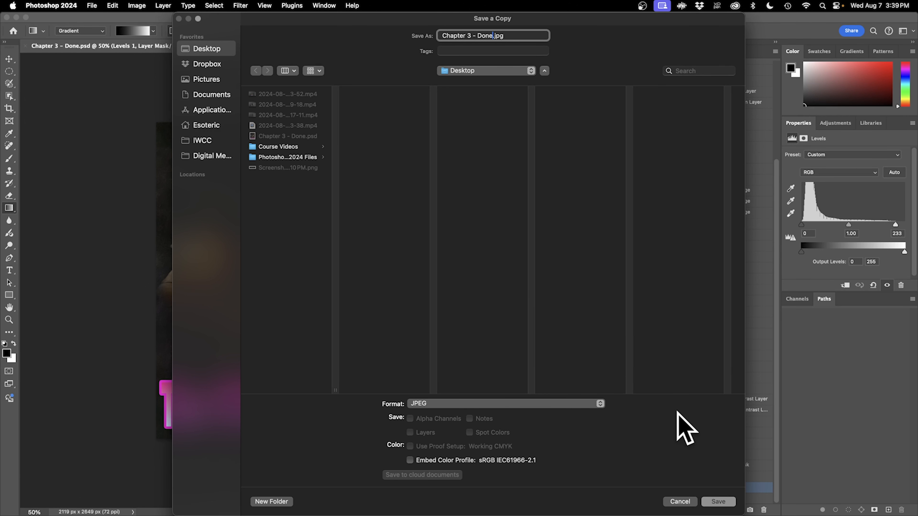
- Save the JPEG copy at Maximum quality 12 with the Baseline ("Standard") format option
{"action": "left_click", "coordinate": [718, 501]}
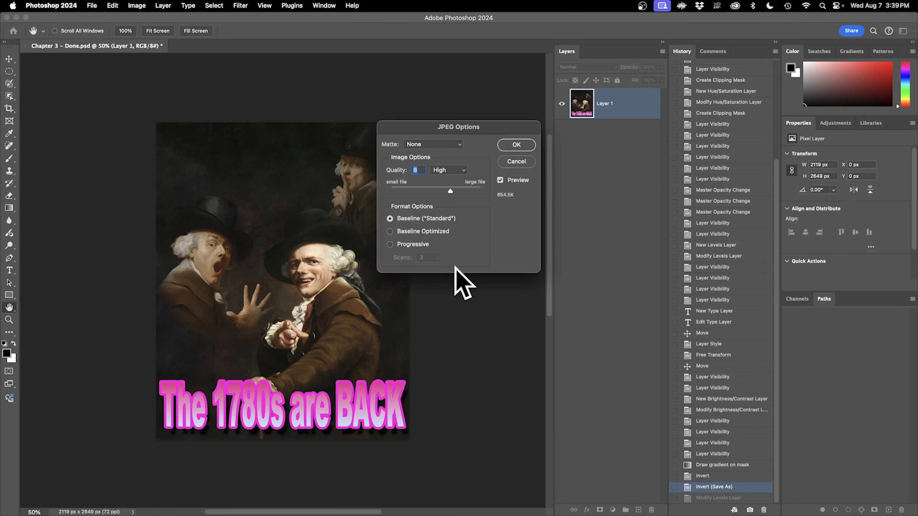
{"action": "left_click_drag", "start_coordinate": [481, 126], "coordinate": [461, 105]}
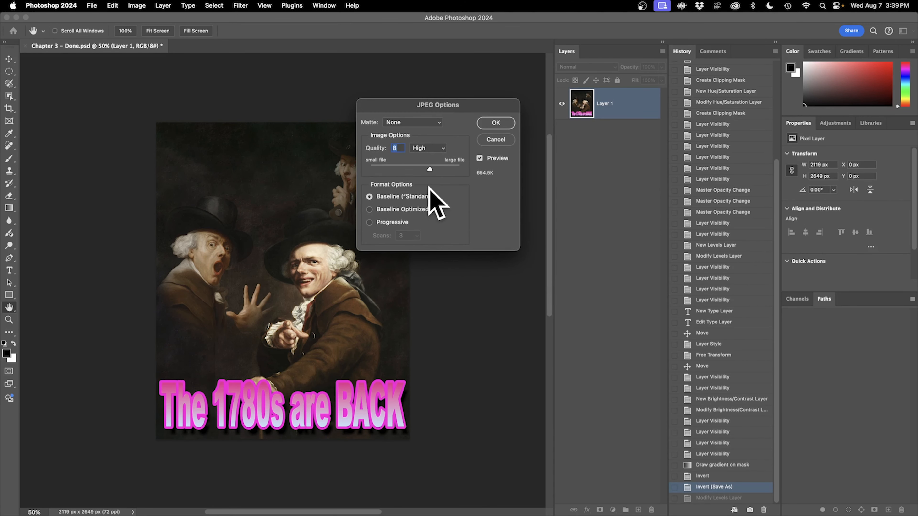
{"action": "left_click_drag", "start_coordinate": [429, 170], "coordinate": [605, 385]}
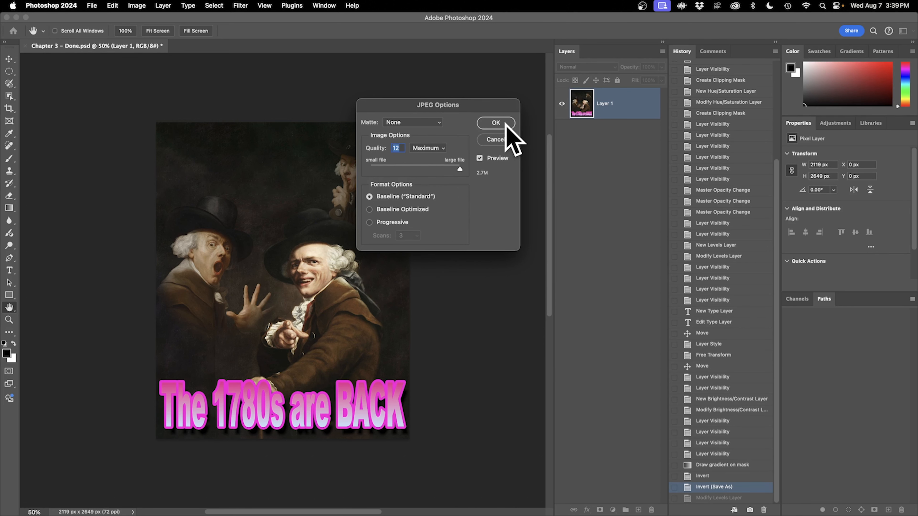
{"action": "left_click", "coordinate": [495, 125]}
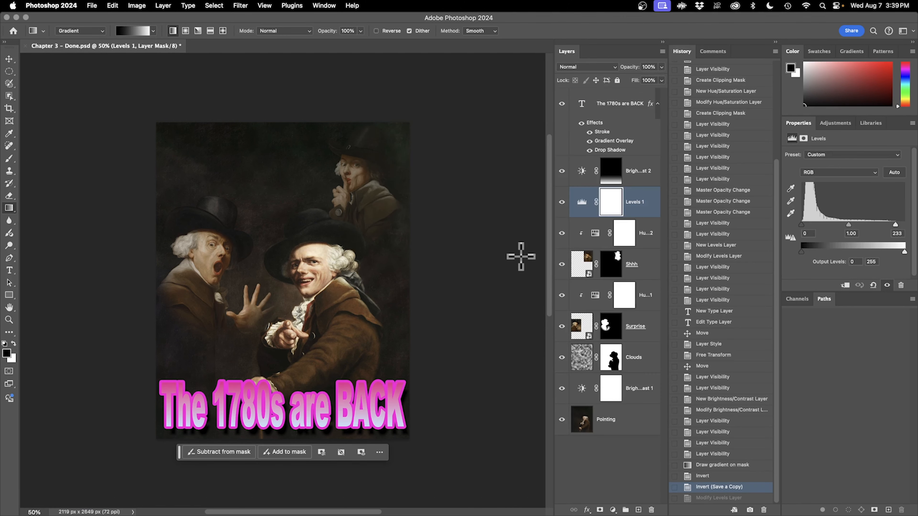
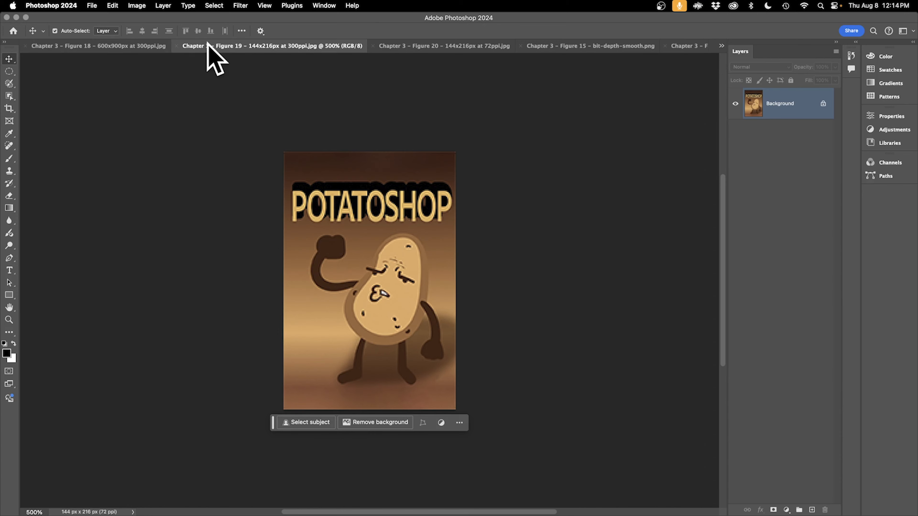
- Compare the Figure 18 and Figure 19 Potatoshop images by switching between the two documents
{"action": "left_click", "coordinate": [144, 47]}
{"action": "left_click", "coordinate": [248, 47]}
{"action": "left_click", "coordinate": [139, 46]}
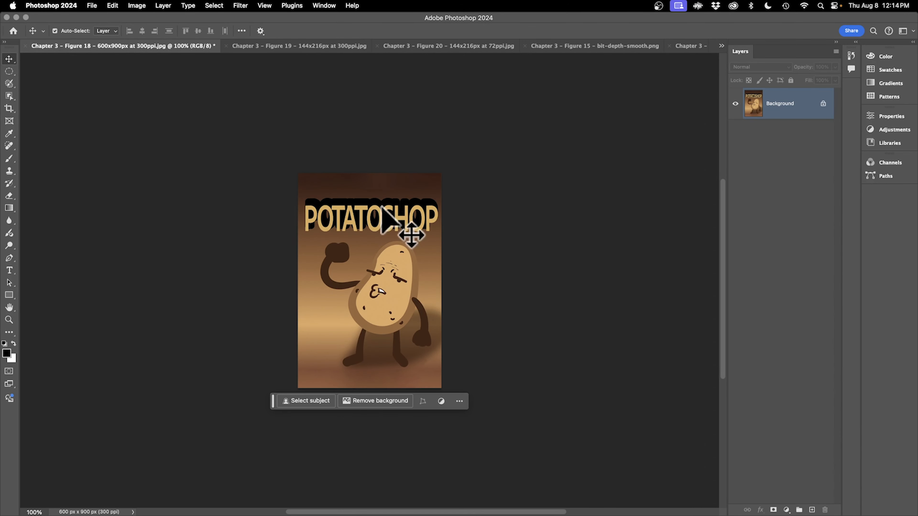
- Resize the Figure 19 image to 600 pixels wide with automatic resampling, and view it whole at 100%
{"action": "left_click", "coordinate": [300, 47]}
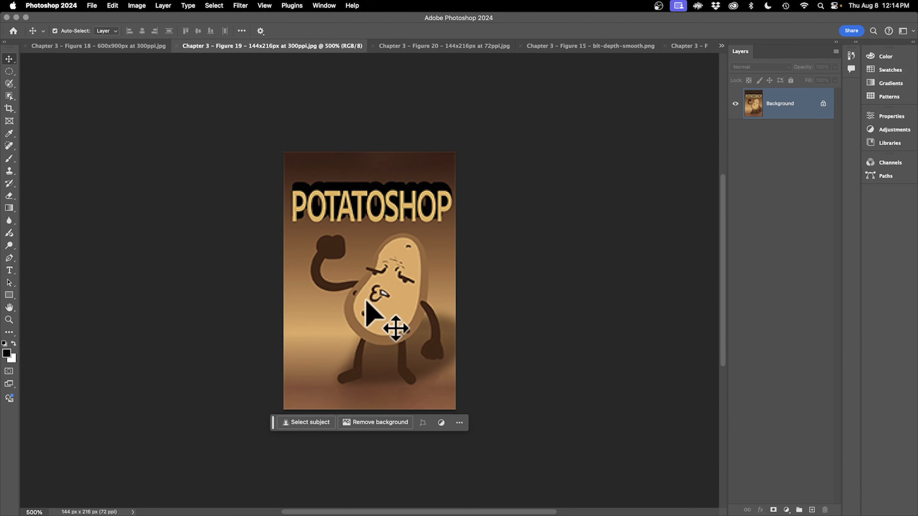
{"action": "key", "text": "super+alt+i"}
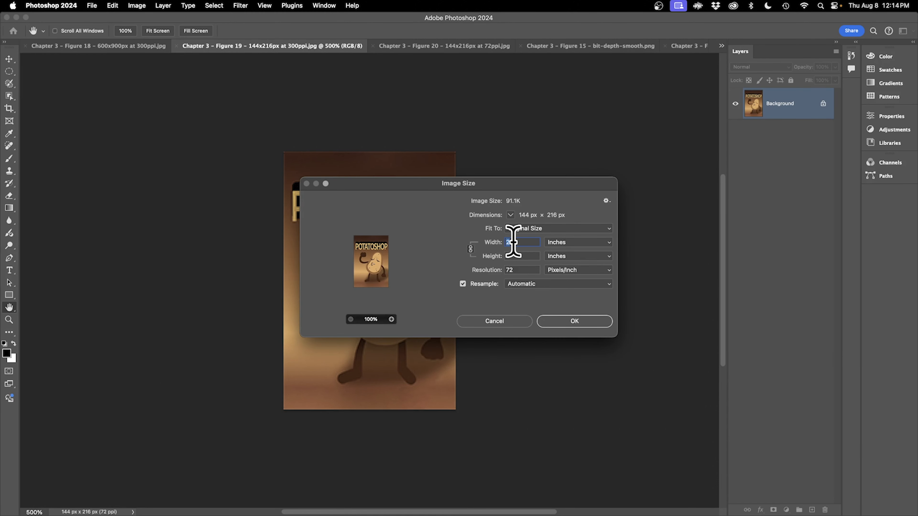
{"action": "left_click", "coordinate": [562, 243]}
{"action": "left_click", "coordinate": [571, 229]}
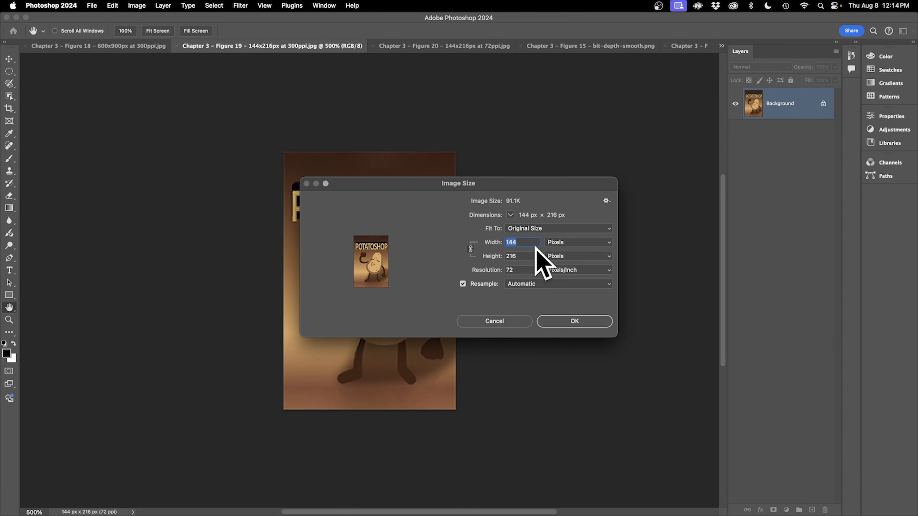
{"action": "type", "text": "600"}
{"action": "key", "text": "Return"}
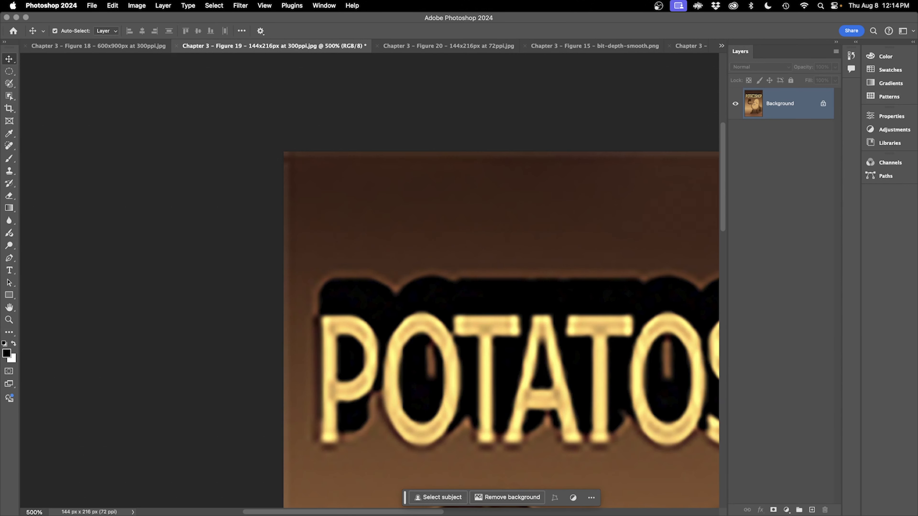
{"action": "key", "text": "super+0"}
{"action": "key", "text": "super+minus"}
{"action": "key", "text": "super+minus"}
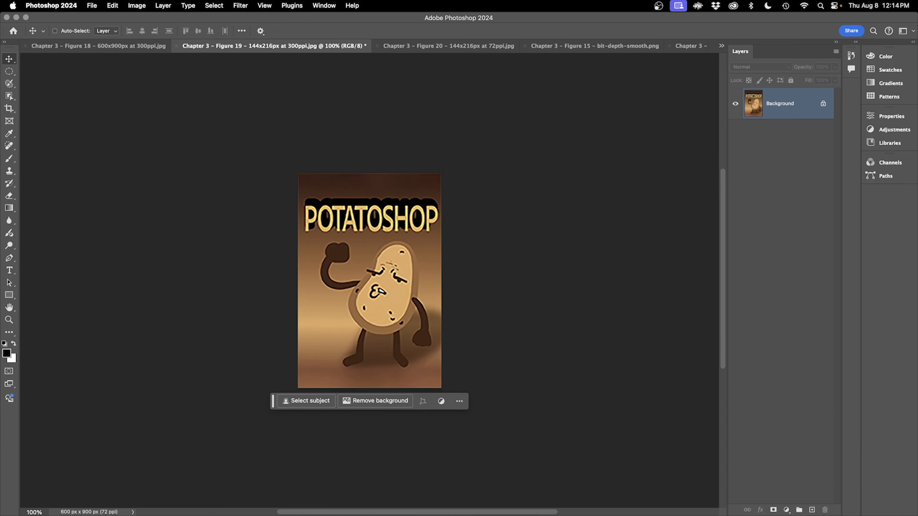
- Compare the sharpness of the enlarged Figure 19 image with the original Figure 18 image
{"action": "left_click", "coordinate": [108, 46]}
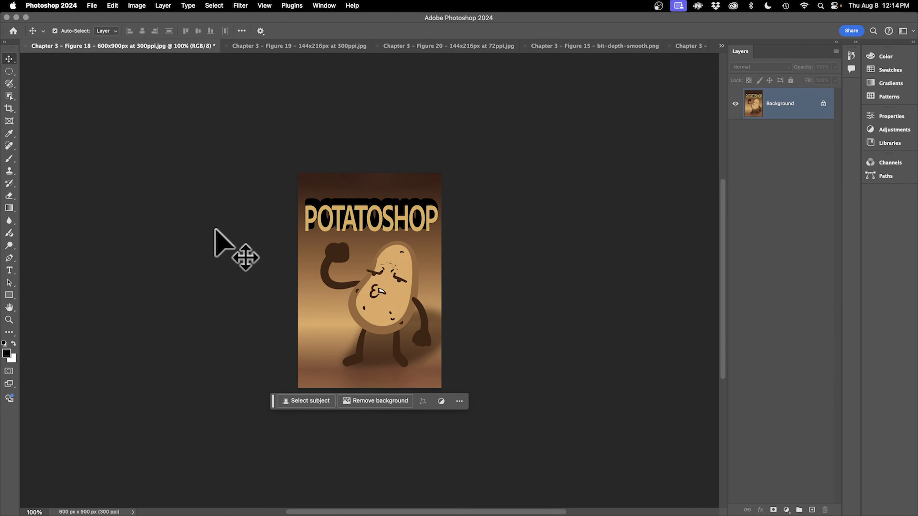
{"action": "left_click", "coordinate": [283, 47]}
{"action": "left_click", "coordinate": [151, 46]}
{"action": "left_click", "coordinate": [267, 46]}
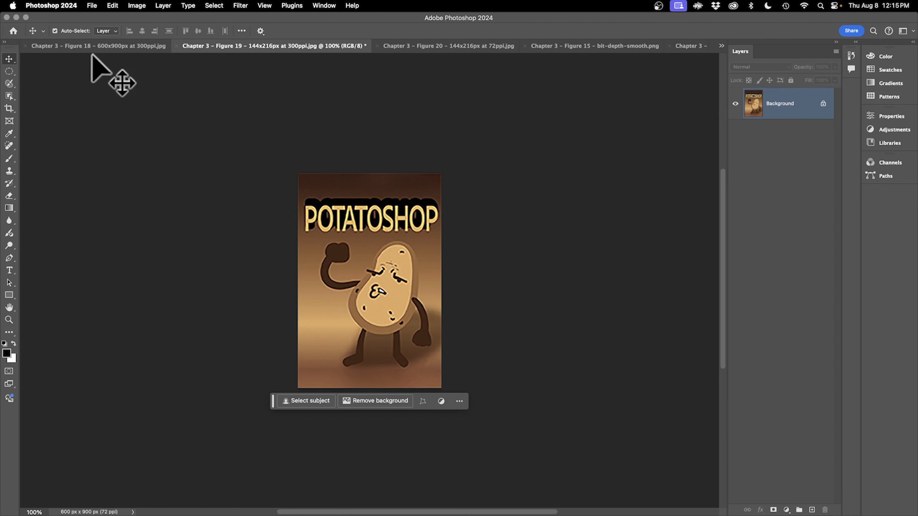
{"action": "left_click", "coordinate": [95, 46]}
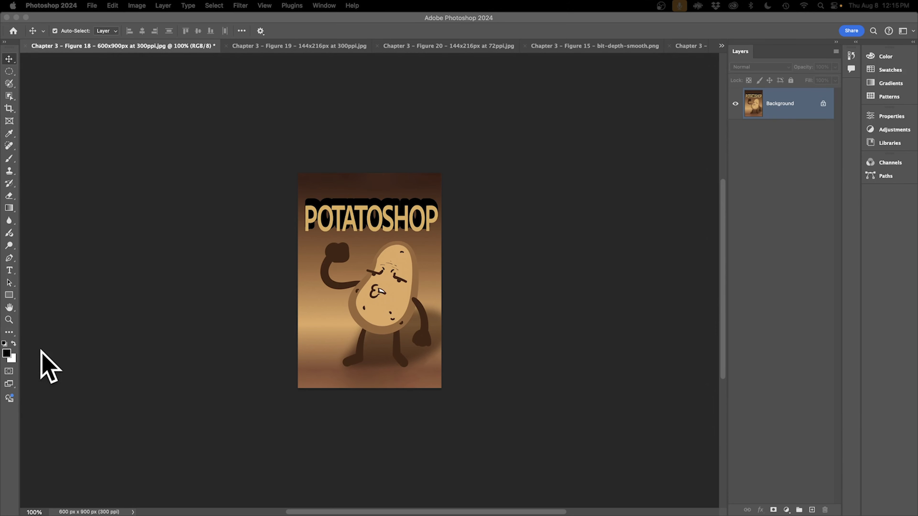
- Review the file formats offered for saving a copy of the Figure 18 image to the Desktop, without saving it
{"action": "left_click", "coordinate": [93, 6]}
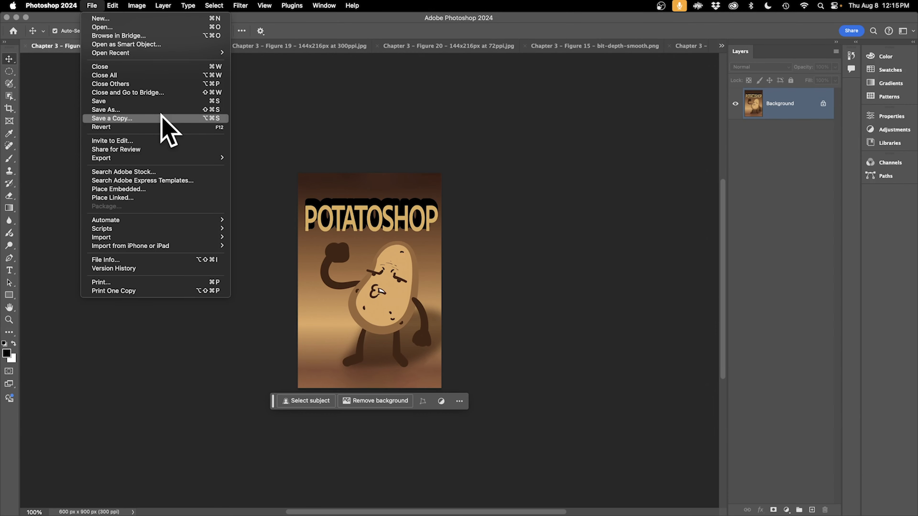
{"action": "left_click", "coordinate": [145, 119]}
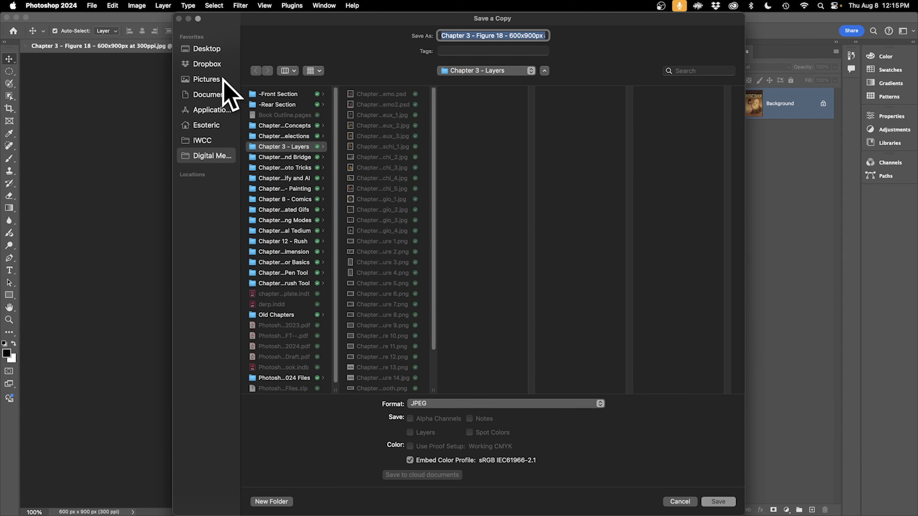
{"action": "left_click", "coordinate": [210, 49]}
{"action": "left_click", "coordinate": [517, 404]}
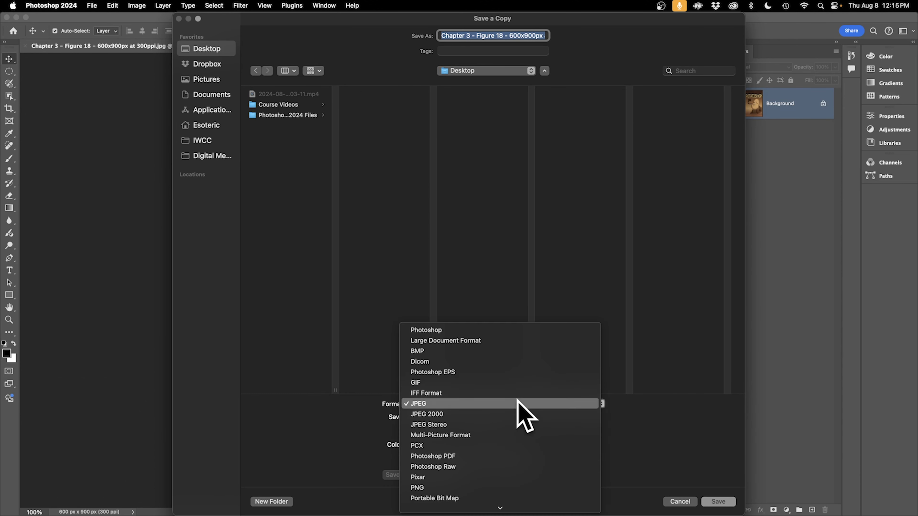
{"action": "left_click", "coordinate": [375, 53]}
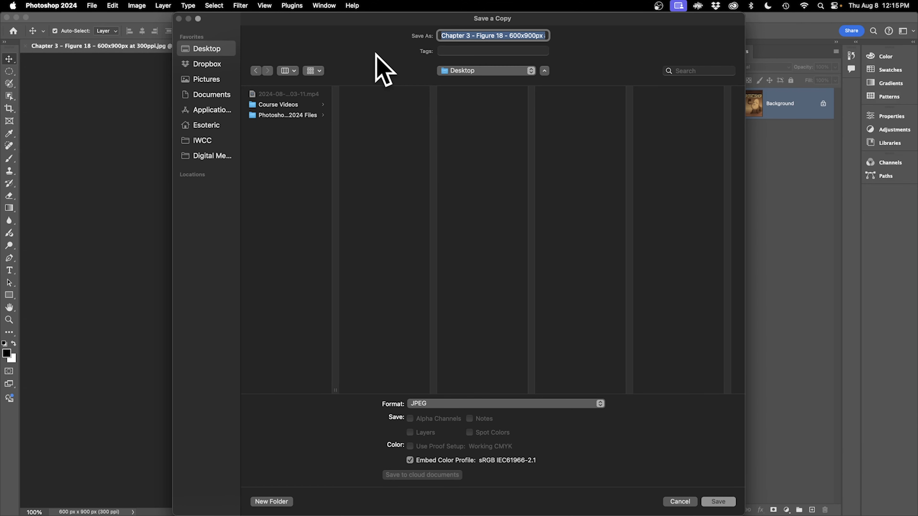
{"action": "left_click_drag", "start_coordinate": [400, 31], "coordinate": [360, 30]}
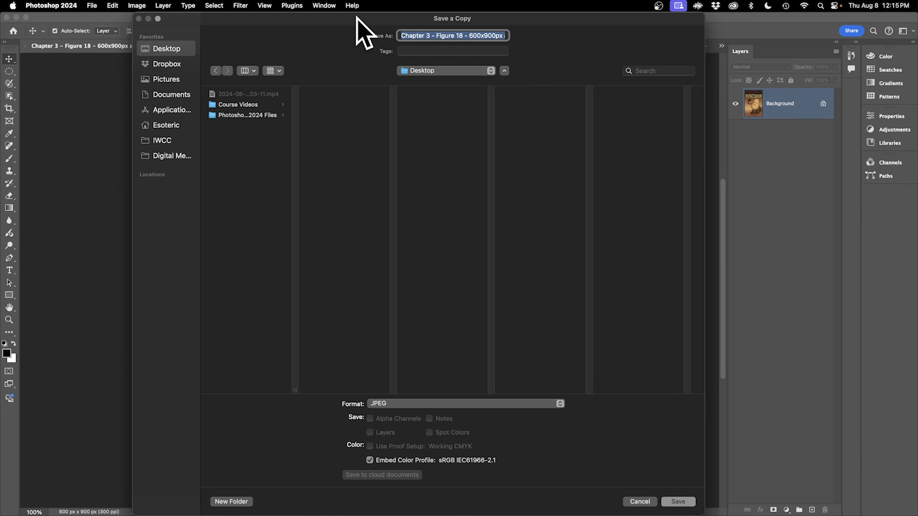
{"action": "left_click", "coordinate": [505, 405]}
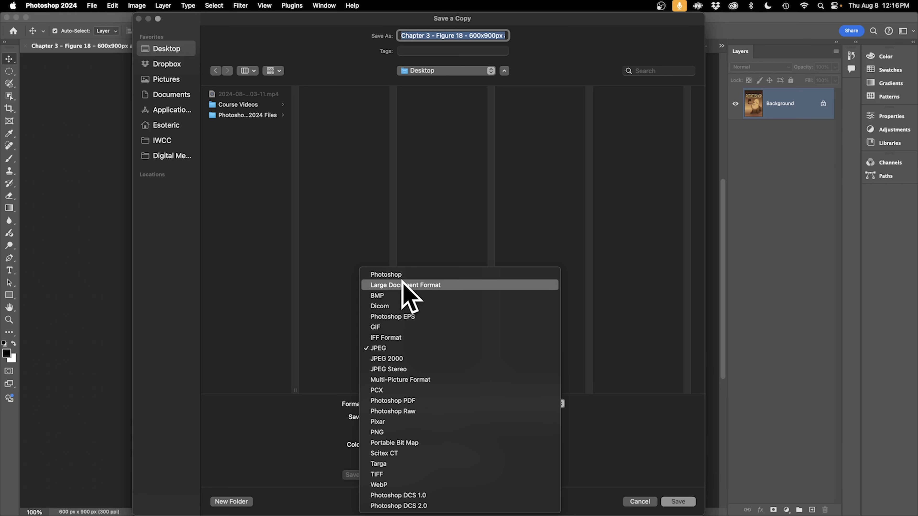
{"action": "left_click", "coordinate": [379, 349]}
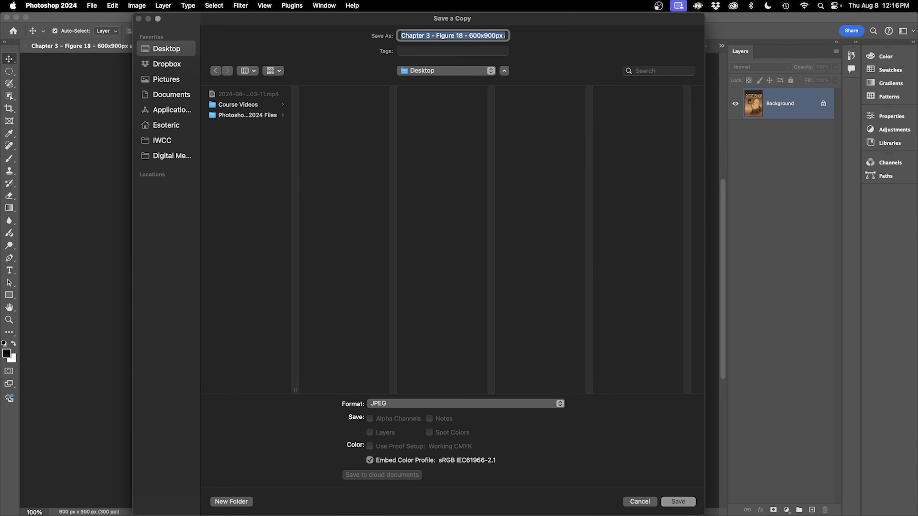
{"action": "key", "text": "Escape"}
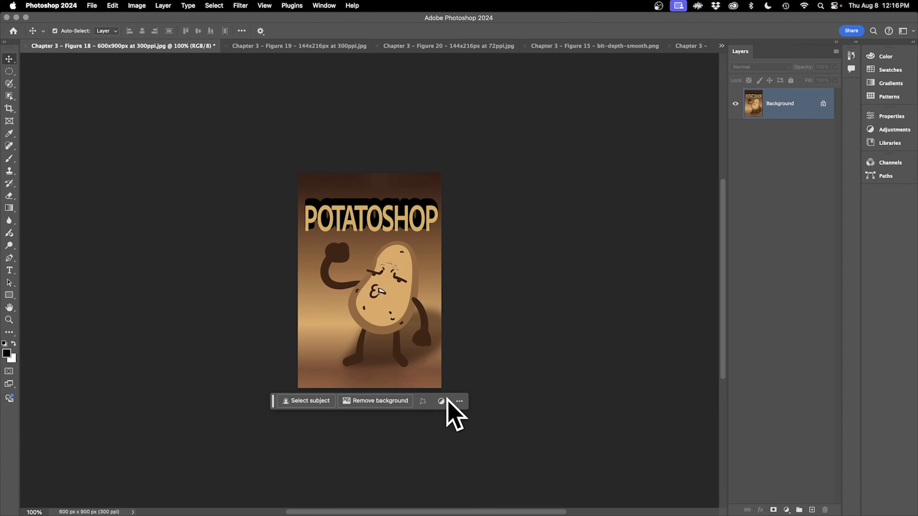
- Remove the Figure 18 image's background and save a JPEG copy of the cut-out potato to the Desktop
{"action": "left_click", "coordinate": [378, 401]}
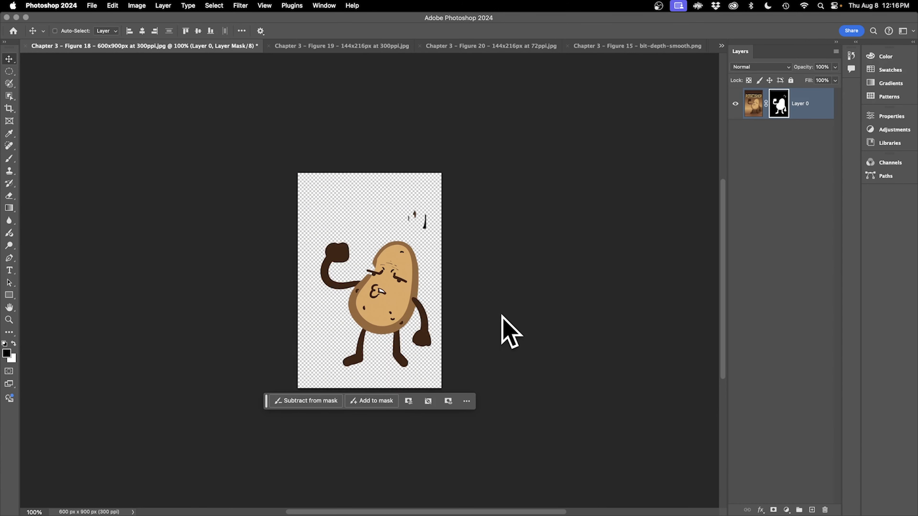
{"action": "key", "text": "super+shift+s"}
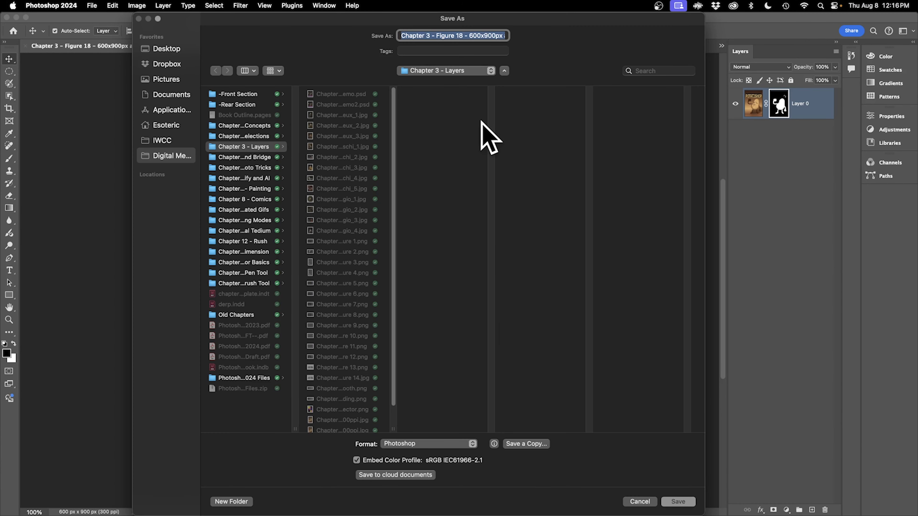
{"action": "left_click", "coordinate": [527, 444]}
{"action": "left_click", "coordinate": [458, 404]}
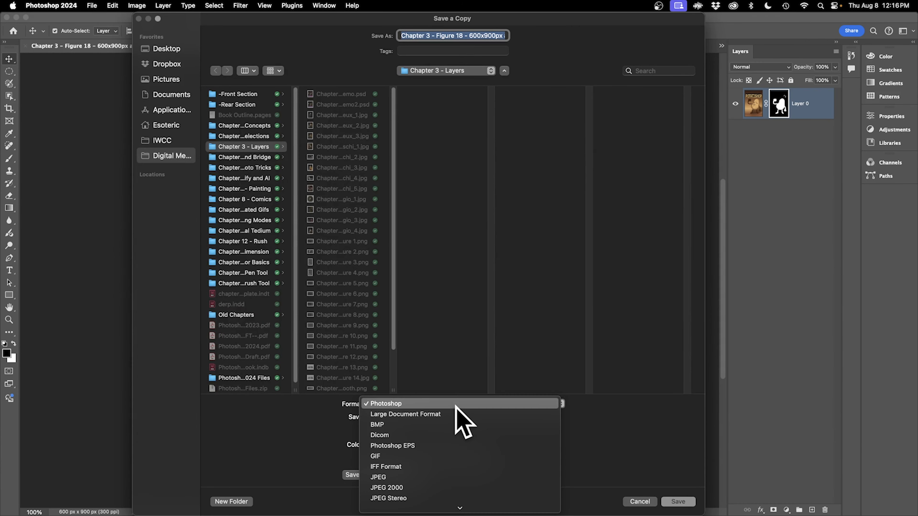
{"action": "left_click", "coordinate": [444, 478]}
{"action": "left_click", "coordinate": [166, 48]}
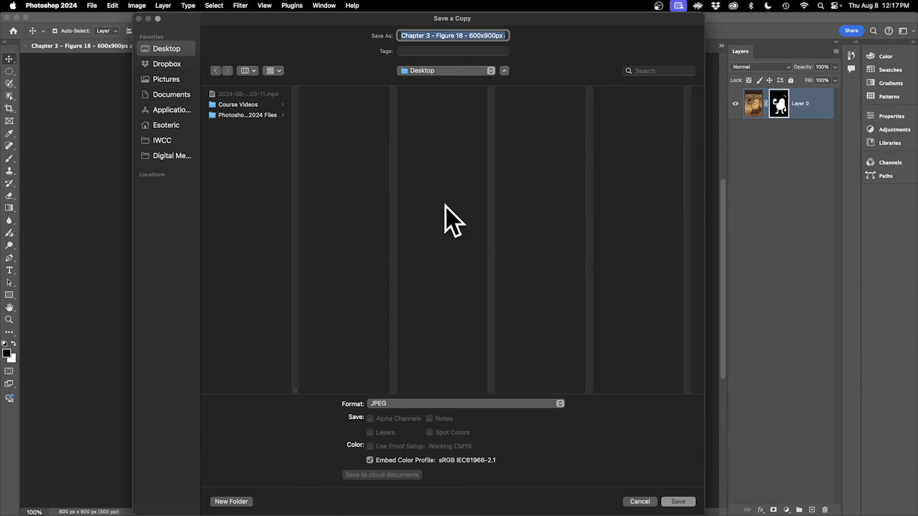
{"action": "left_click", "coordinate": [668, 500]}
{"action": "left_click", "coordinate": [498, 121]}
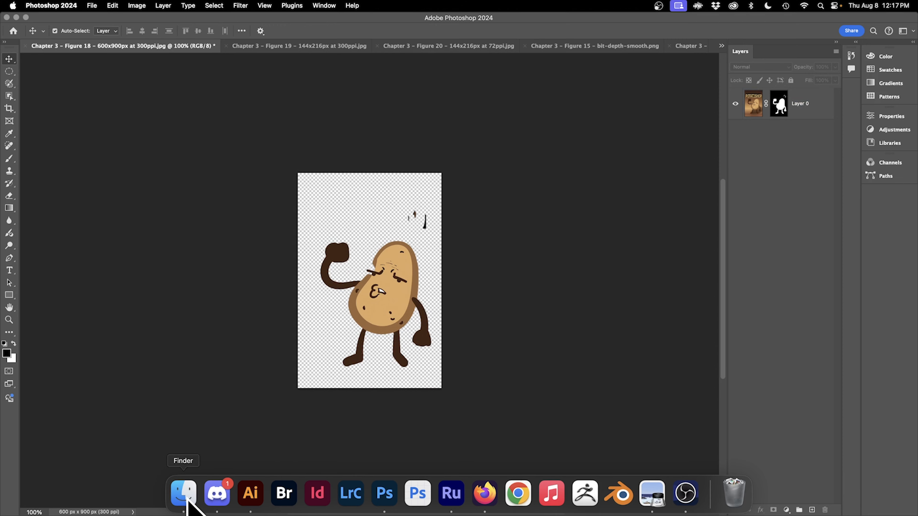
- Switch to Finder and preview the saved JPEG copy of Figure 18 on the Desktop to check its transparent areas
{"action": "left_click", "coordinate": [185, 492]}
{"action": "left_click", "coordinate": [467, 181]}
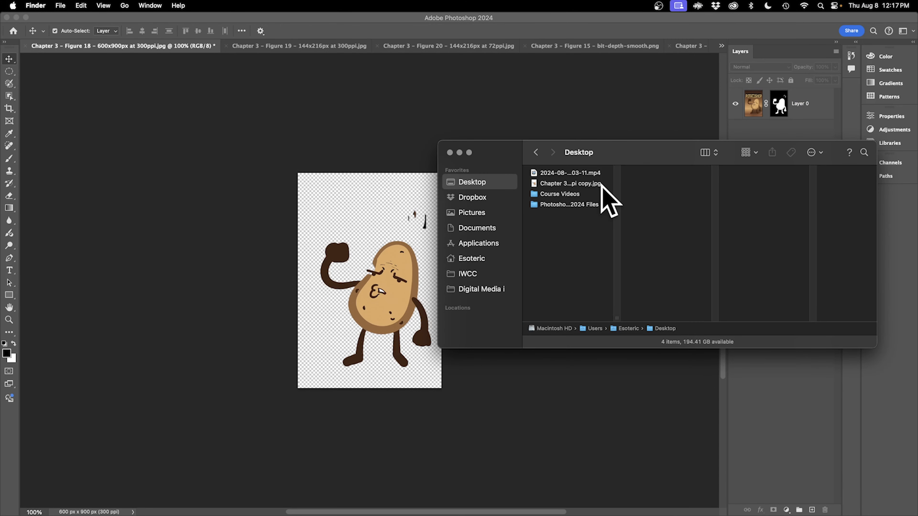
{"action": "left_click", "coordinate": [578, 183]}
{"action": "key", "text": "space"}
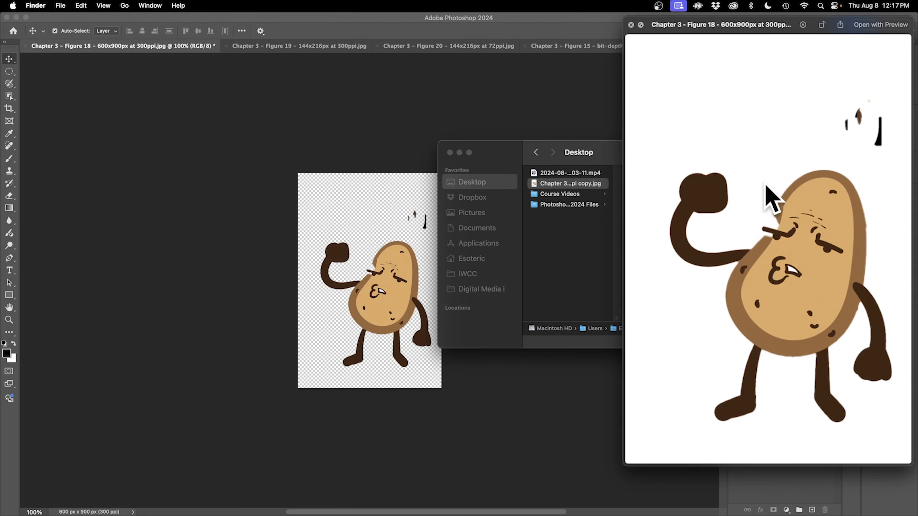
- Switch to Photoshop, save a PNG copy of the Figure 18 cut-out in the Chapter 3 - Layers folder, and check the Desktop in Finder
{"action": "left_click", "coordinate": [307, 125]}
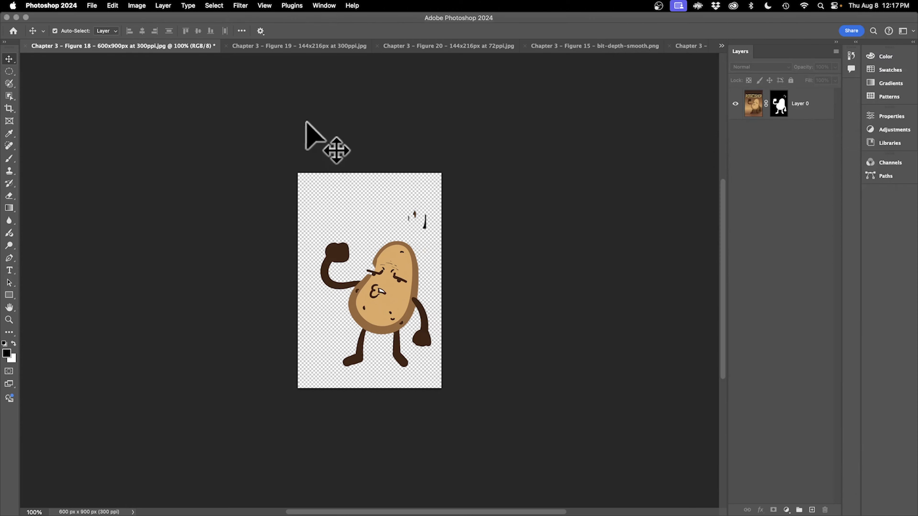
{"action": "left_click", "coordinate": [98, 5]}
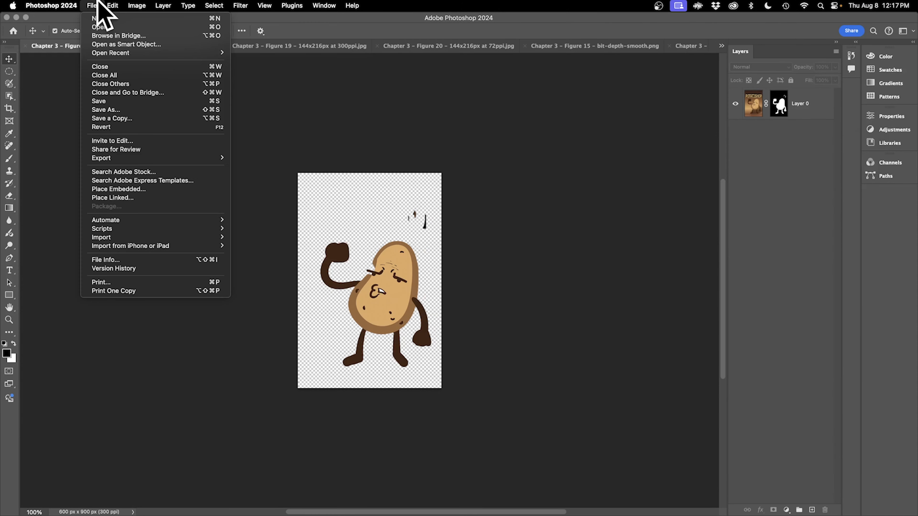
{"action": "left_click", "coordinate": [117, 119]}
{"action": "left_click", "coordinate": [509, 404]}
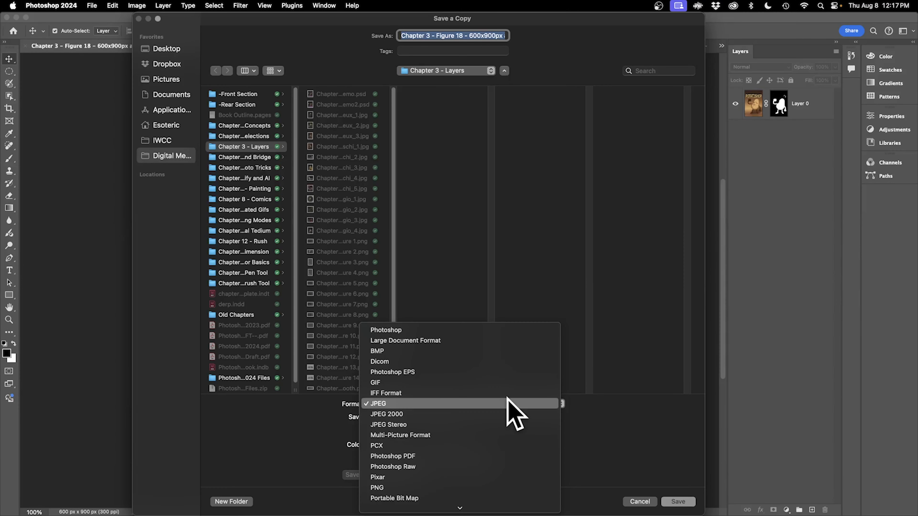
{"action": "left_click", "coordinate": [434, 432]}
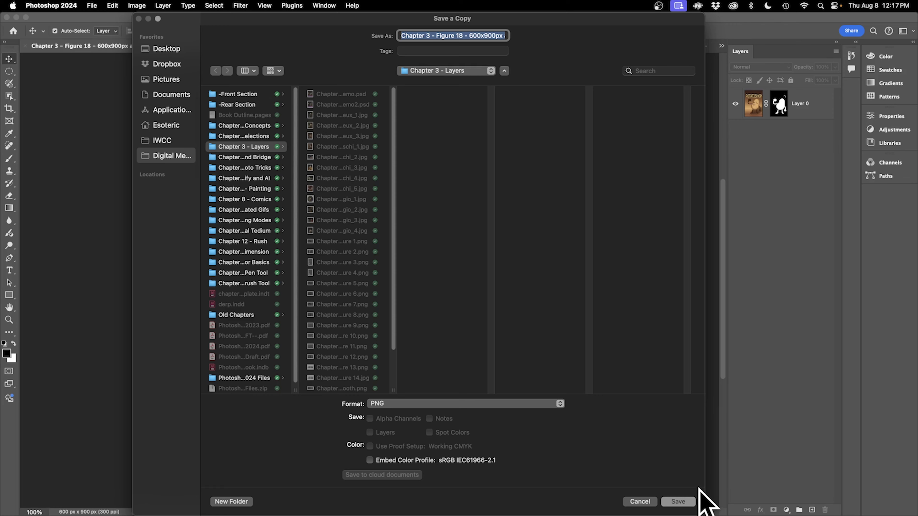
{"action": "left_click", "coordinate": [687, 502]}
{"action": "left_click", "coordinate": [542, 243]}
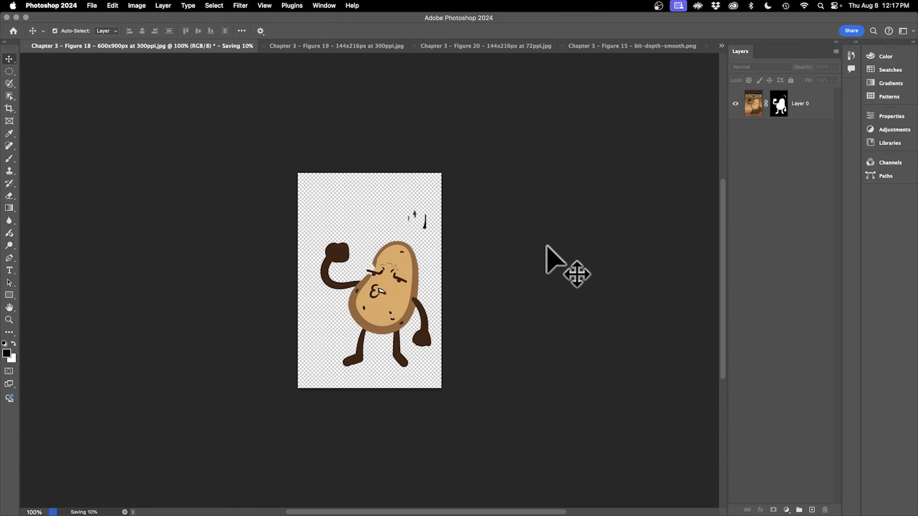
{"action": "mouse_move", "coordinate": [213, 505]}
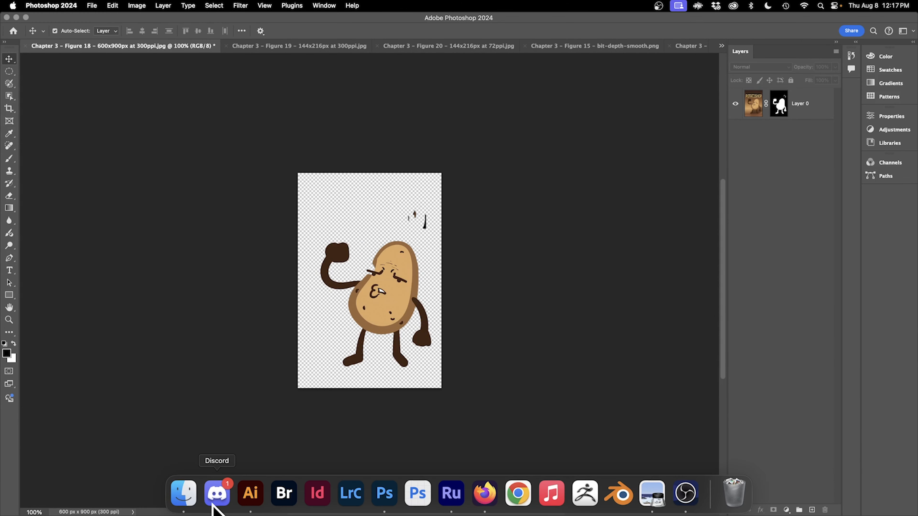
{"action": "left_click", "coordinate": [185, 498]}
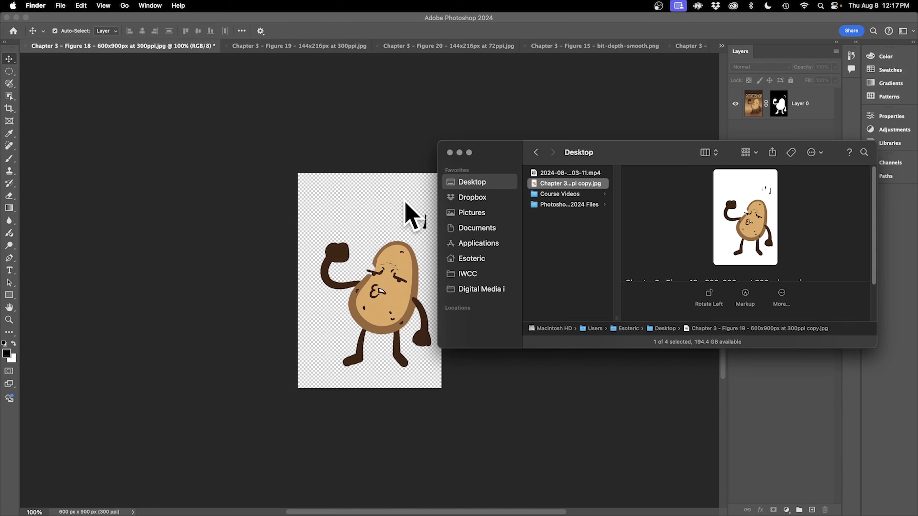
- Switch to Photoshop and save a PNG copy of the Figure 18 cut-out to the Desktop with the sRGB color profile embedded
{"action": "left_click", "coordinate": [384, 113]}
{"action": "left_click", "coordinate": [92, 6]}
{"action": "left_click", "coordinate": [679, 235]}
{"action": "key", "text": "alt+super+s"}
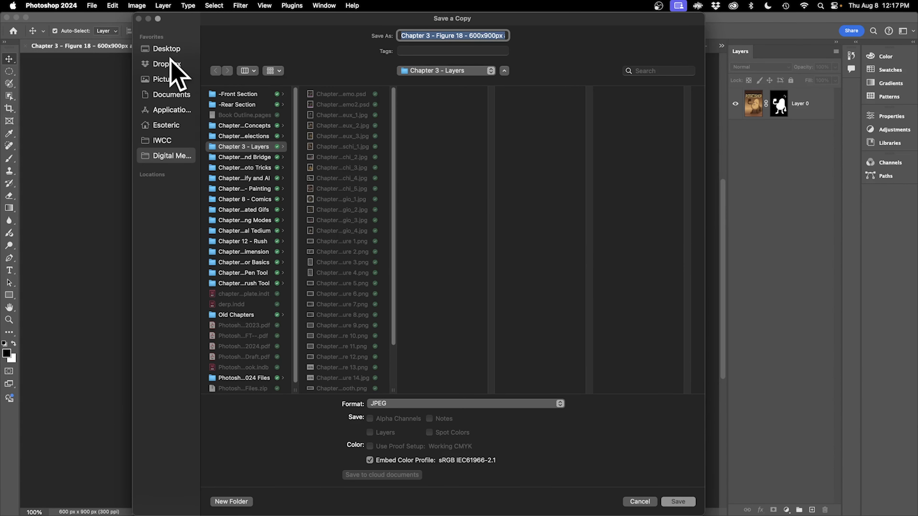
{"action": "left_click", "coordinate": [164, 49]}
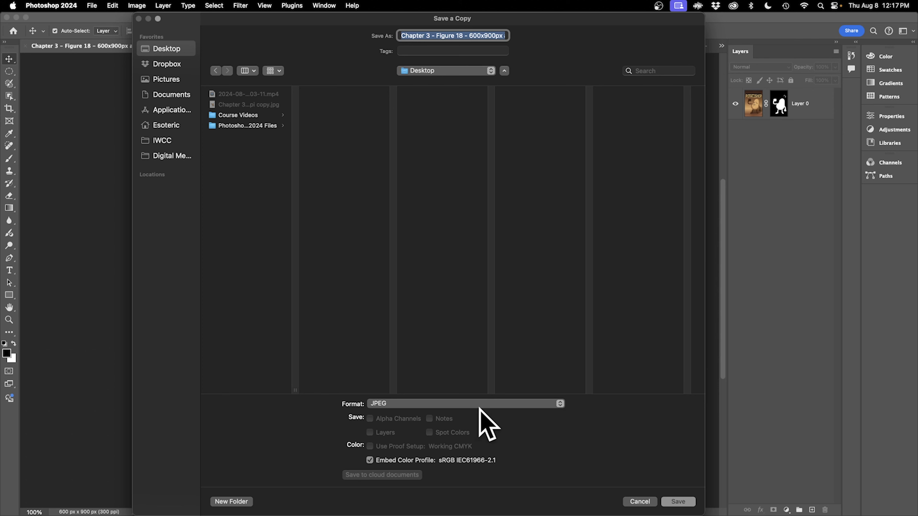
{"action": "left_click", "coordinate": [556, 402]}
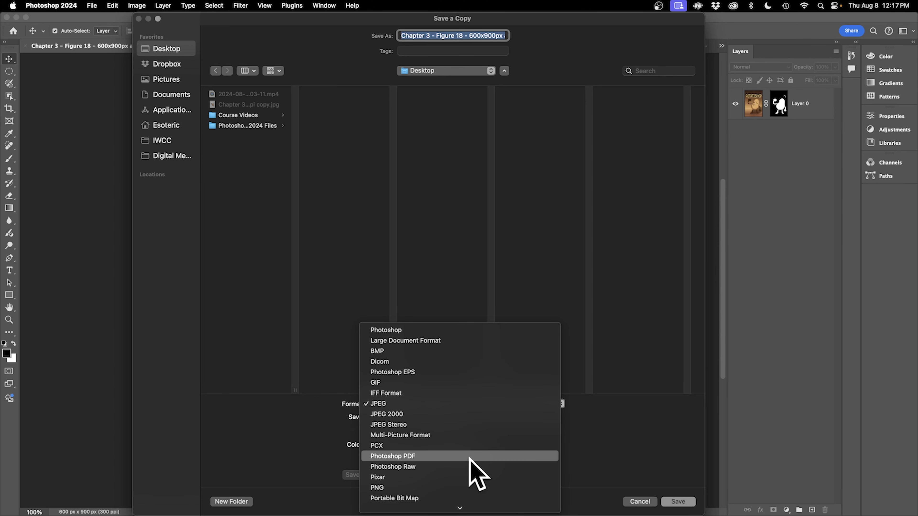
{"action": "left_click", "coordinate": [466, 443]}
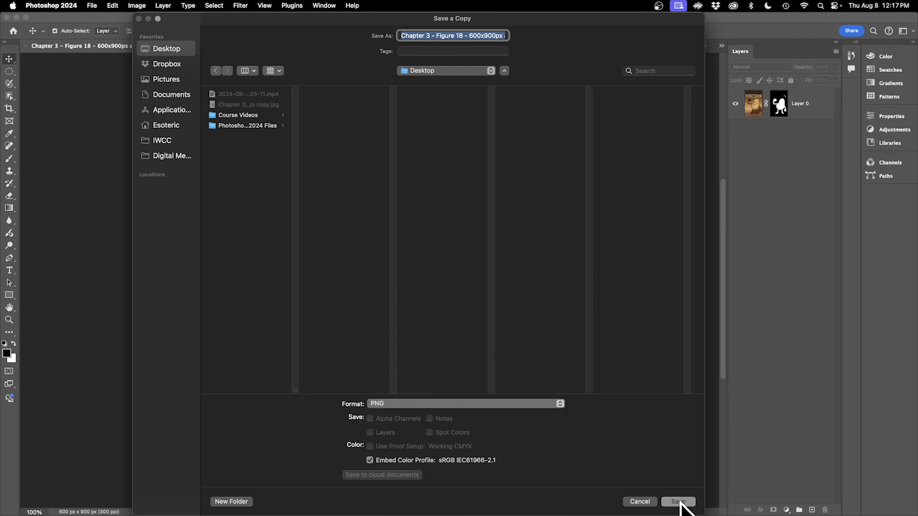
{"action": "left_click", "coordinate": [677, 502]}
{"action": "left_click", "coordinate": [529, 245]}
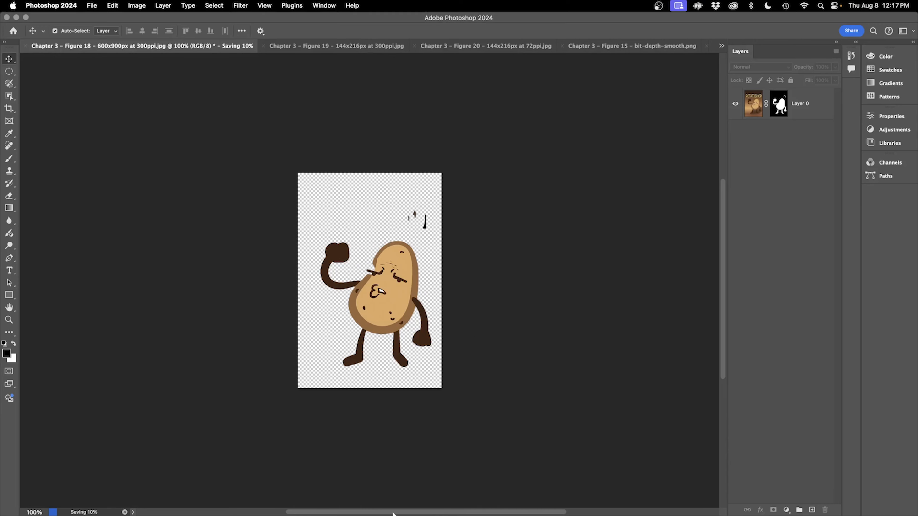
- Switch to Finder, preview the PNG copy's transparent areas, and compare its file size with the JPEG copy on the Desktop
{"action": "mouse_move", "coordinate": [313, 508]}
{"action": "left_click", "coordinate": [186, 495]}
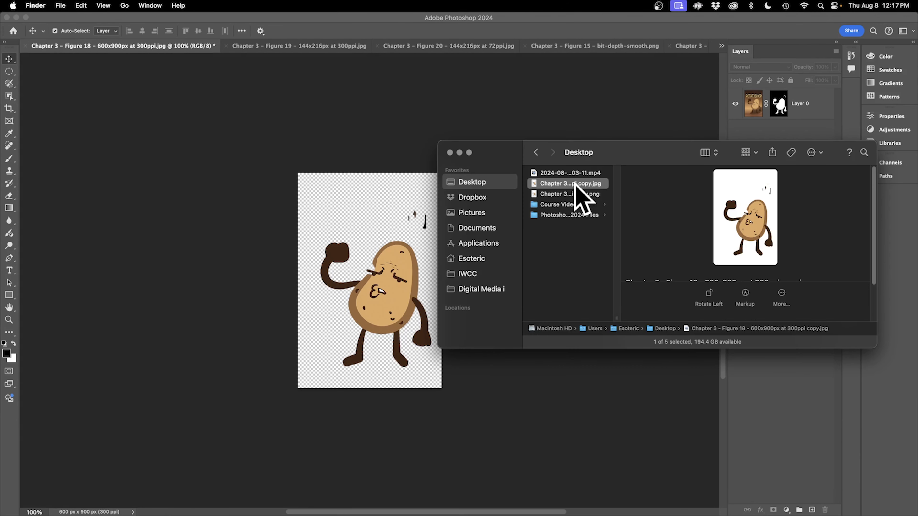
{"action": "left_click", "coordinate": [571, 194]}
{"action": "key", "text": "space"}
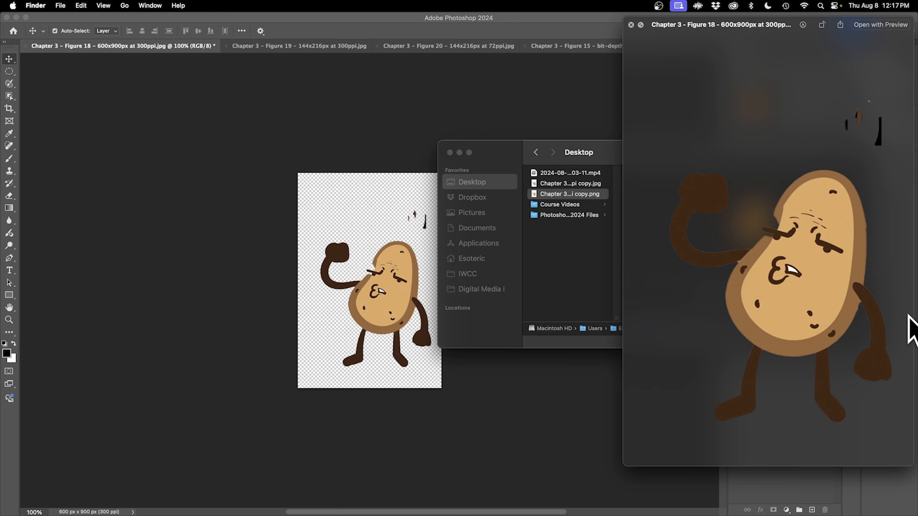
{"action": "key", "text": "space"}
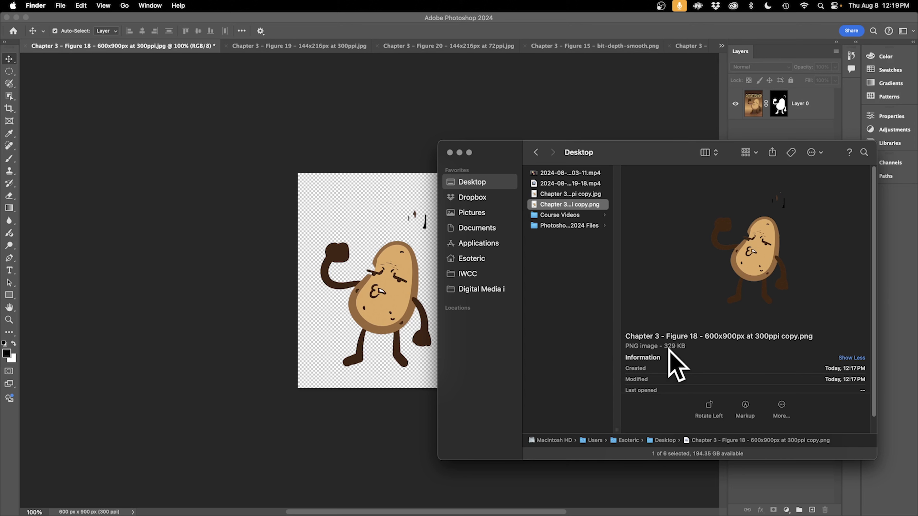
{"action": "left_click", "coordinate": [586, 194]}
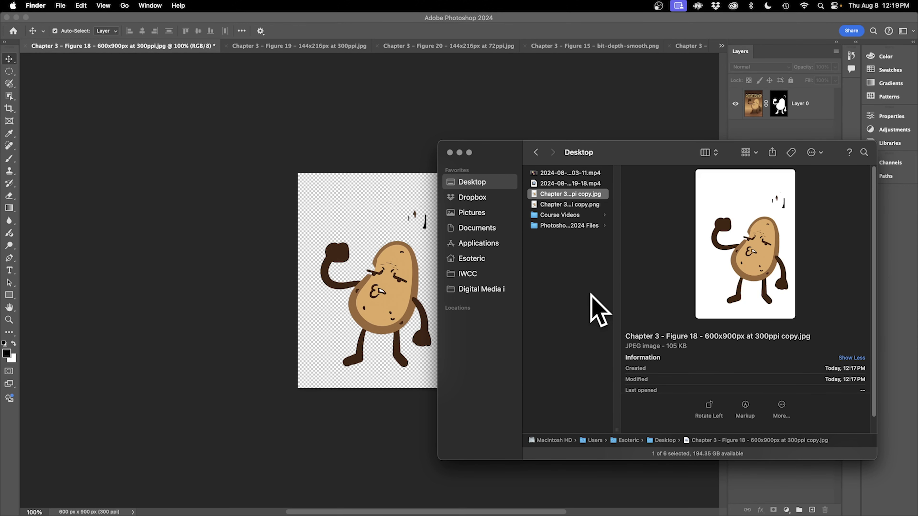
- Switch to Photoshop and review the file formats offered for saving a copy of the Figure 18 image, without saving it
{"action": "left_click", "coordinate": [435, 253]}
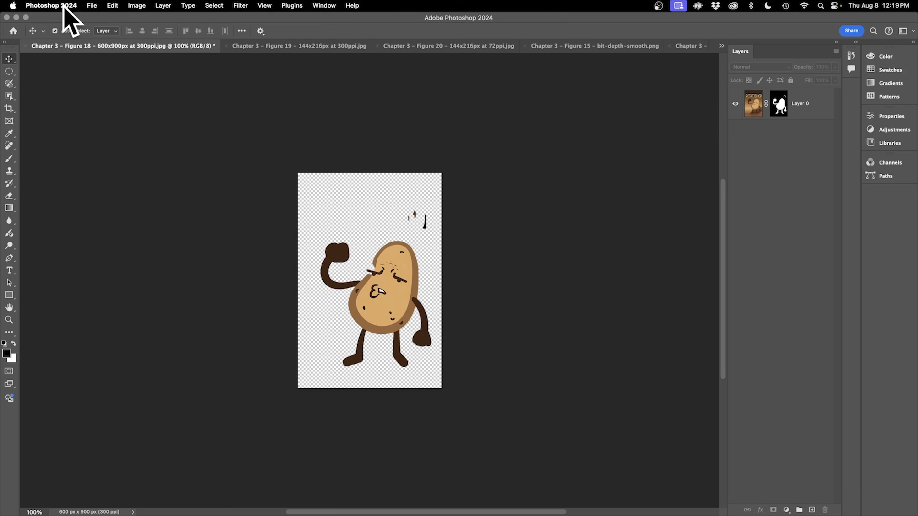
{"action": "left_click", "coordinate": [92, 6]}
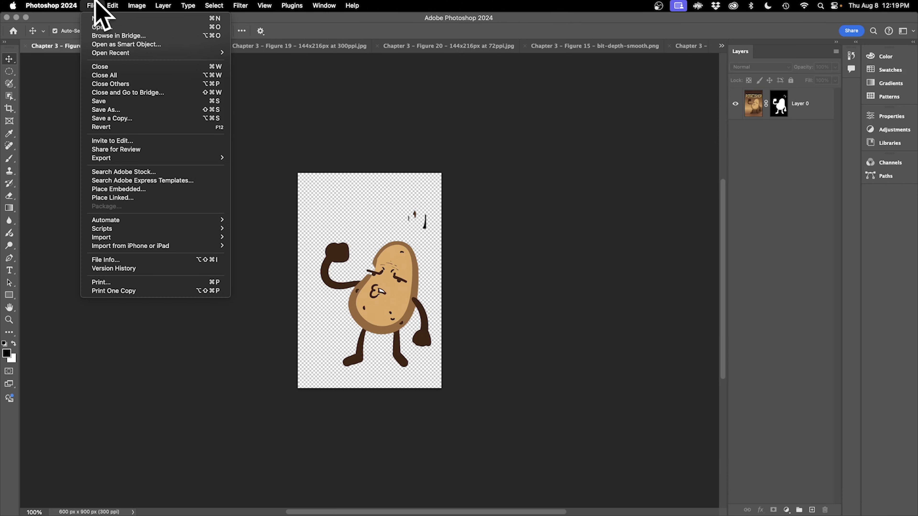
{"action": "left_click", "coordinate": [122, 118]}
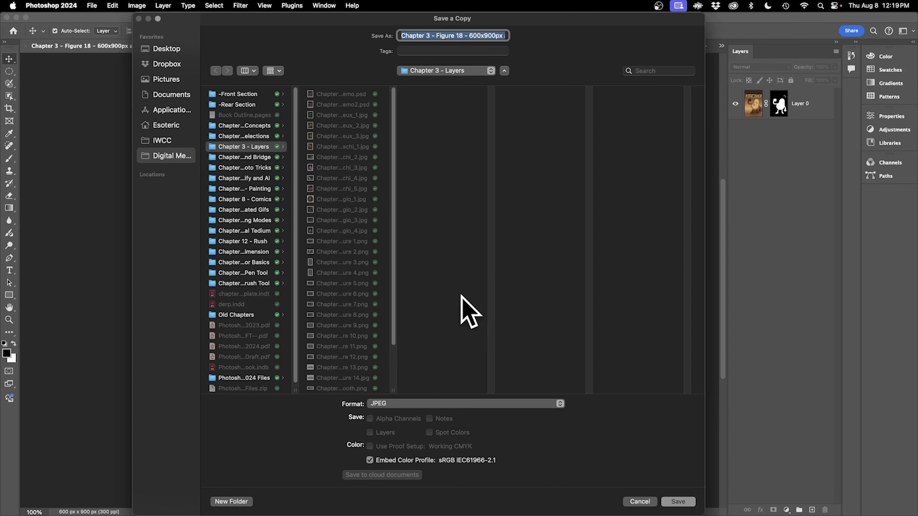
{"action": "left_click", "coordinate": [455, 403]}
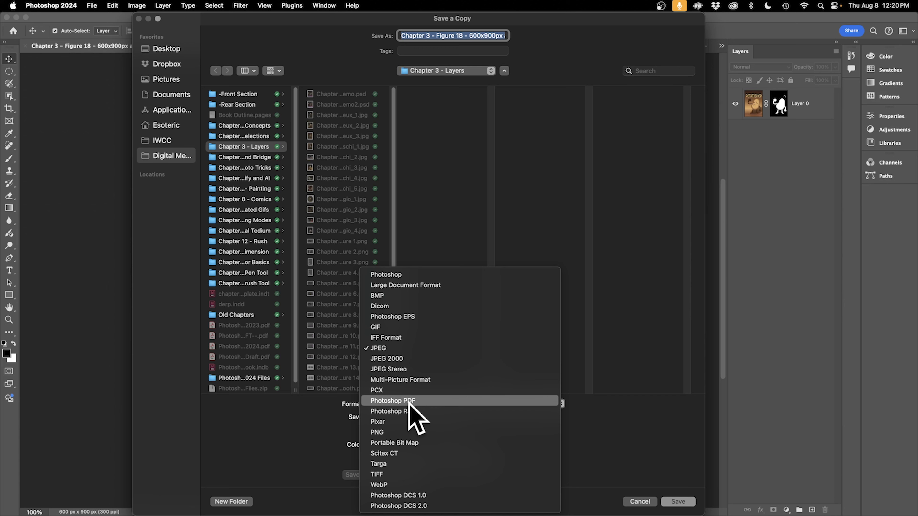
{"action": "left_click", "coordinate": [416, 347]}
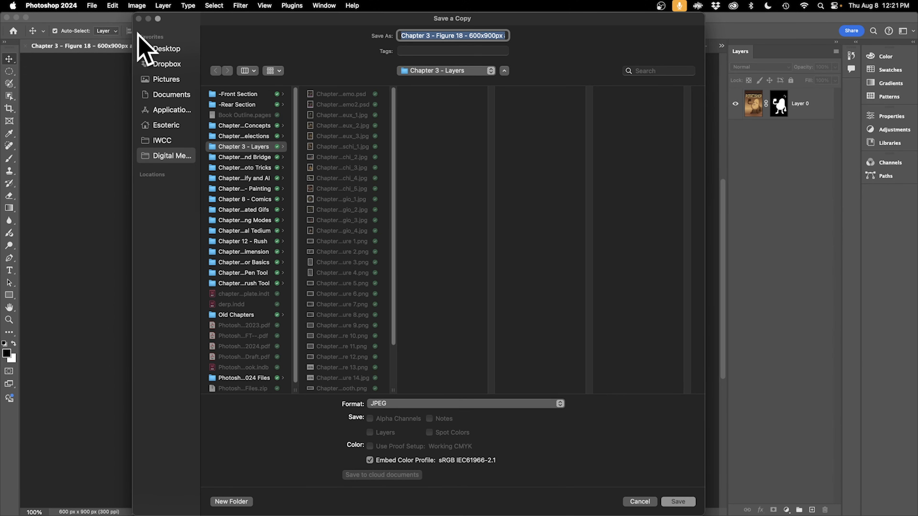
{"action": "key", "text": "Escape"}
- Switch to Finder and examine the Cole Thomas Destruction JPEG in the Chapter 1 folder of Photoshop Workbook 2024 Files
{"action": "left_click", "coordinate": [185, 493]}
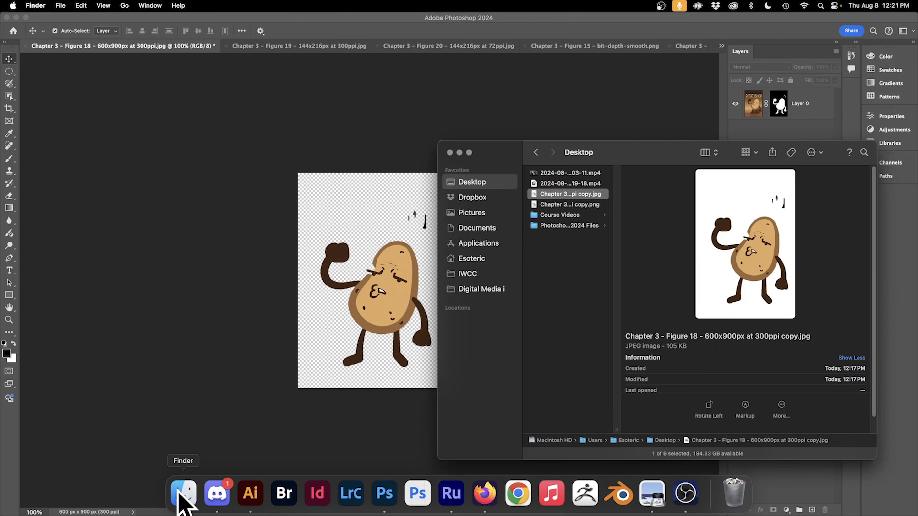
{"action": "left_click", "coordinate": [549, 279]}
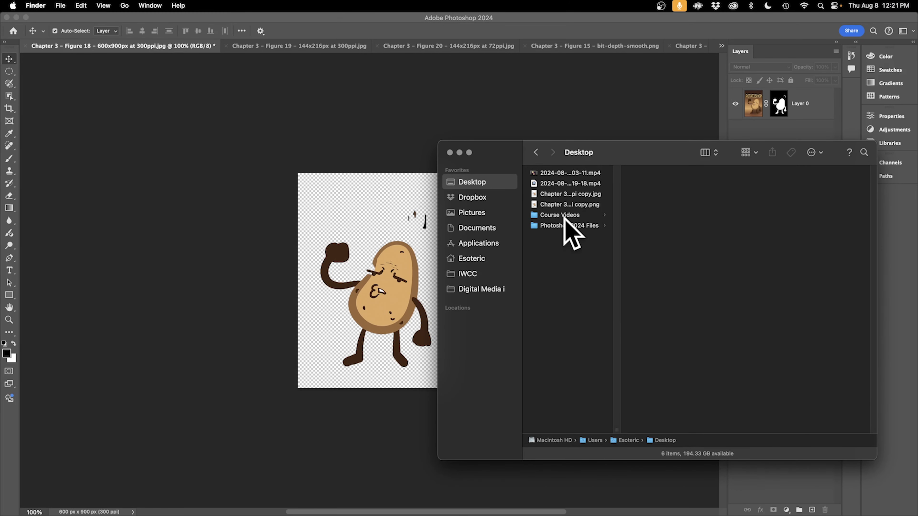
{"action": "left_click", "coordinate": [558, 226]}
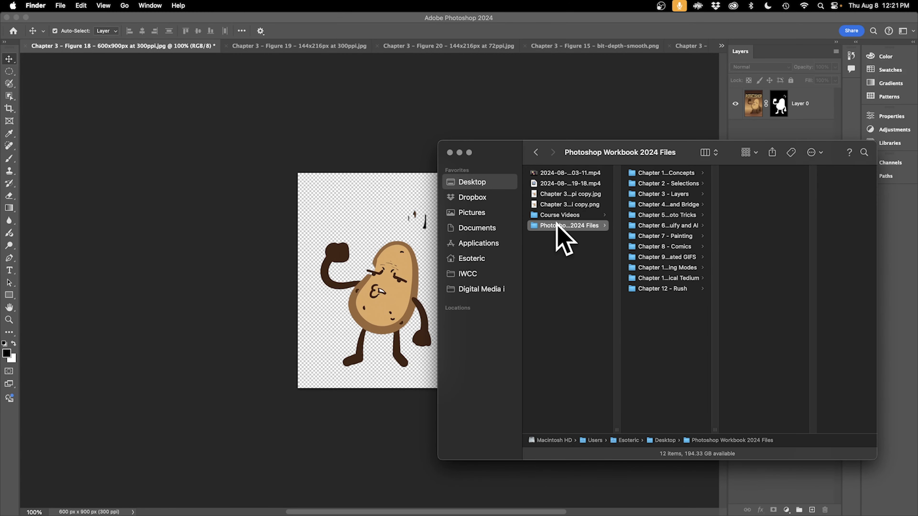
{"action": "left_click", "coordinate": [656, 288]}
{"action": "left_click", "coordinate": [660, 170]}
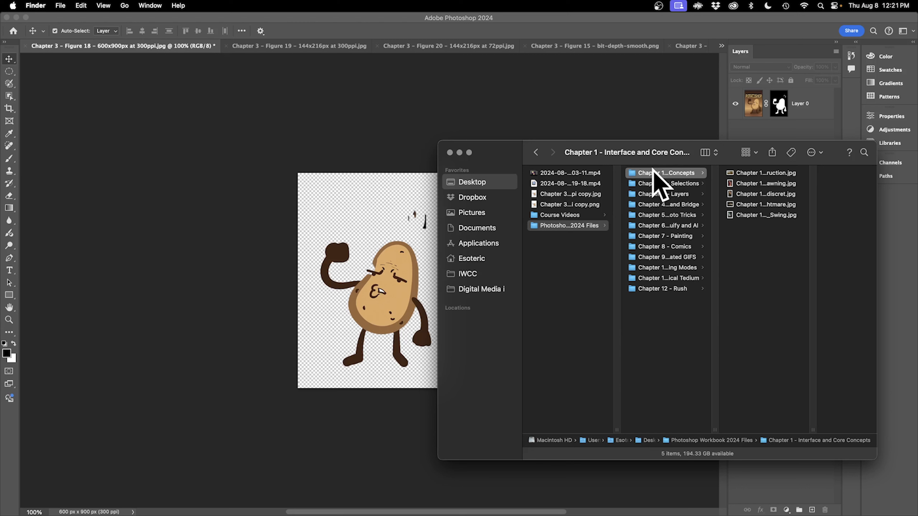
{"action": "left_click", "coordinate": [763, 172]}
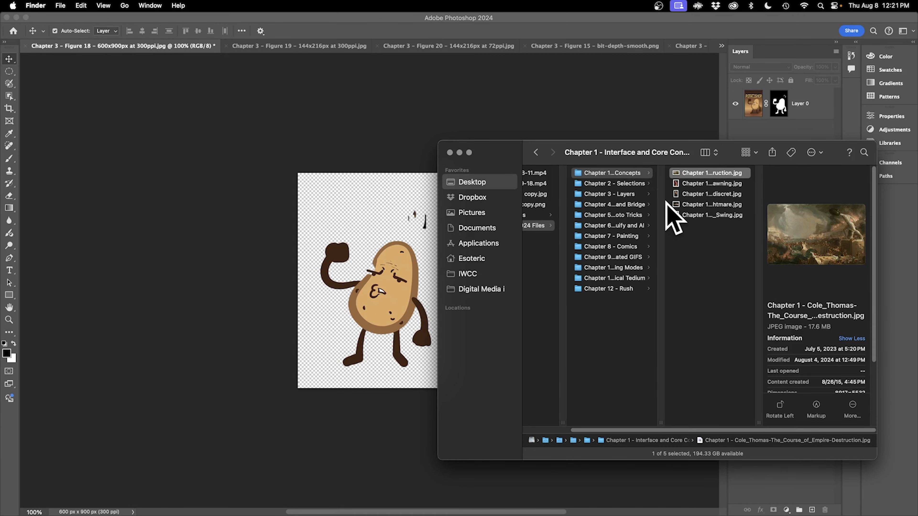
- Compress the Chapter 1 - Interface and Core Concepts folder into a ZIP archive and close the extra Finder window
{"action": "right_click", "coordinate": [601, 174]}
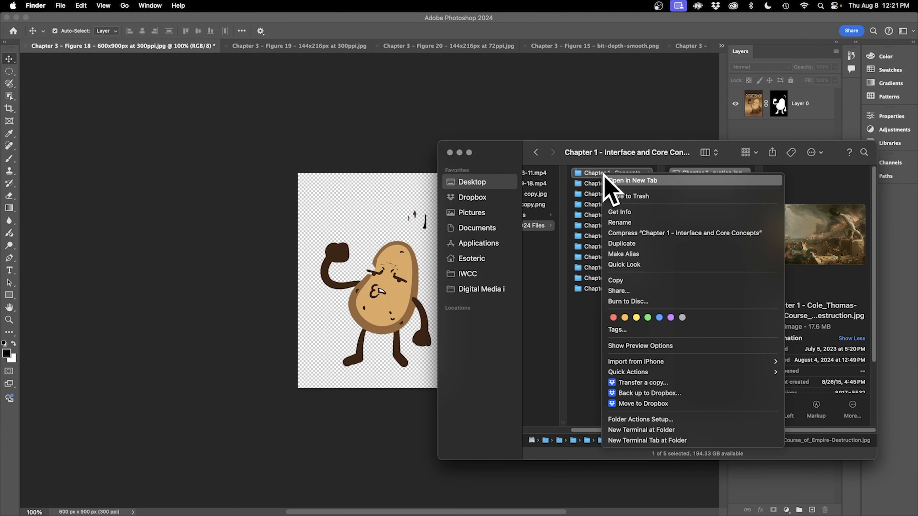
{"action": "left_click", "coordinate": [685, 233]}
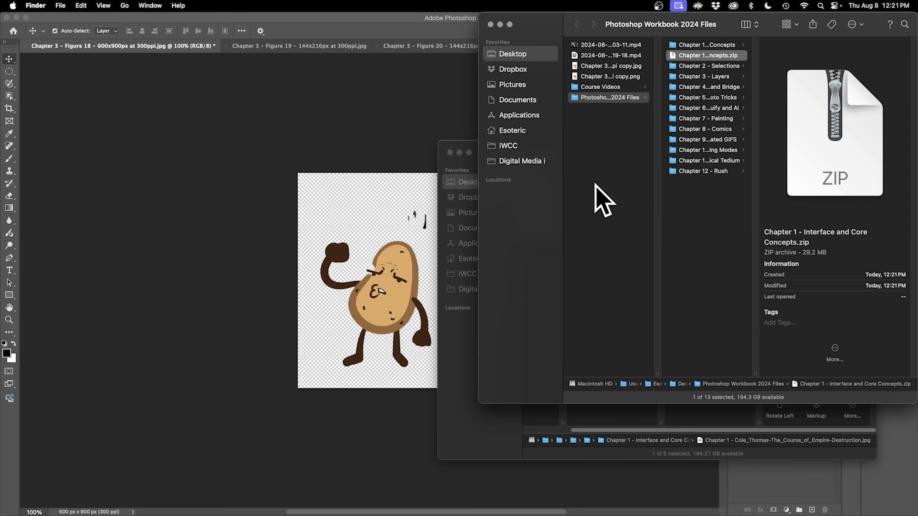
{"action": "left_click", "coordinate": [490, 24]}
- Extract the Chapter 1 - Interface and Core Concepts ZIP archive and select both the archive and the extracted folder
{"action": "left_click", "coordinate": [614, 184]}
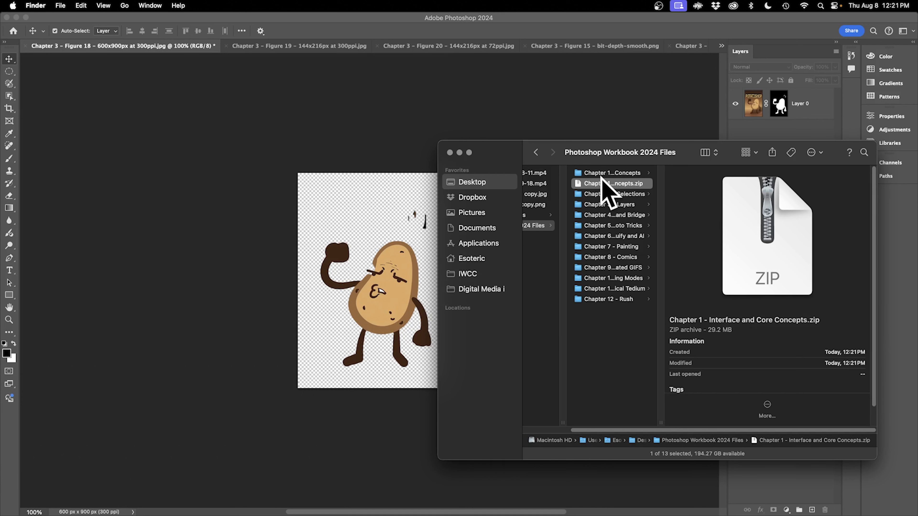
{"action": "double_click", "coordinate": [596, 183]}
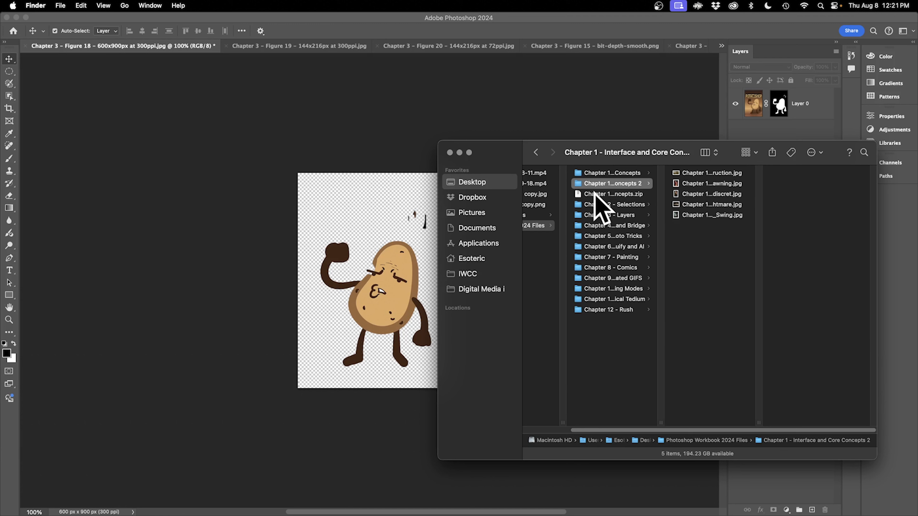
{"action": "left_click", "coordinate": [628, 195], "text": "shift"}
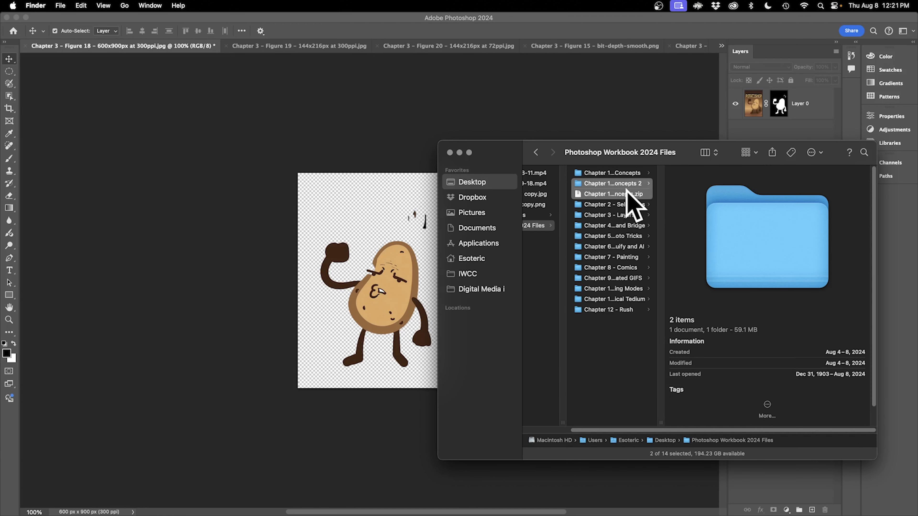